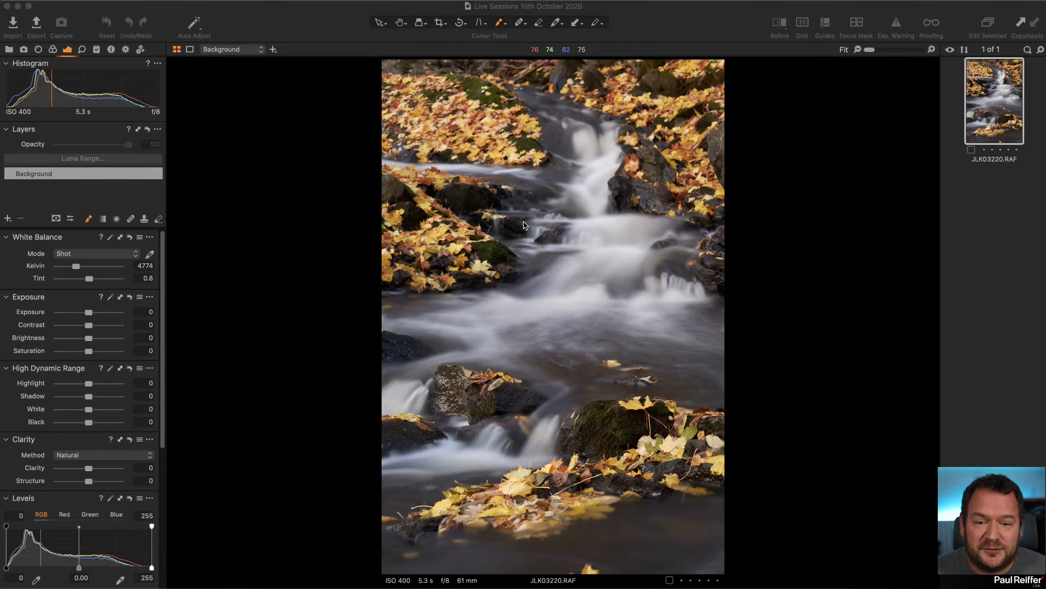
{"action": "left_click", "coordinate": [537, 218]}
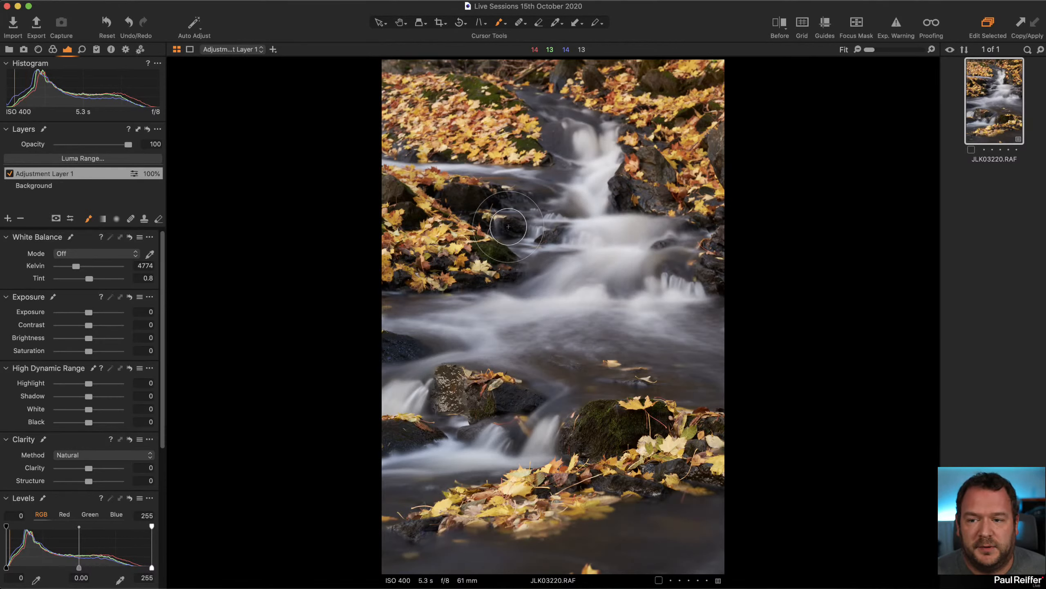
{"action": "left_click", "coordinate": [20, 218]}
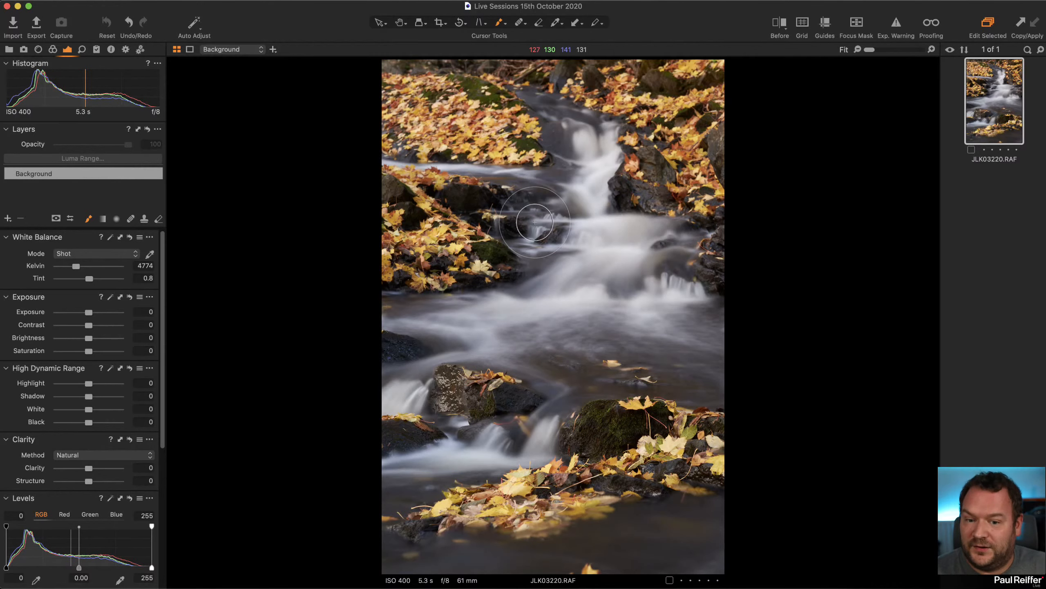
- Examine the detail in the foreground leaves and the mossy rock, magnified up to 200%
{"action": "key", "text": "z"}
{"action": "left_click", "coordinate": [577, 495]}
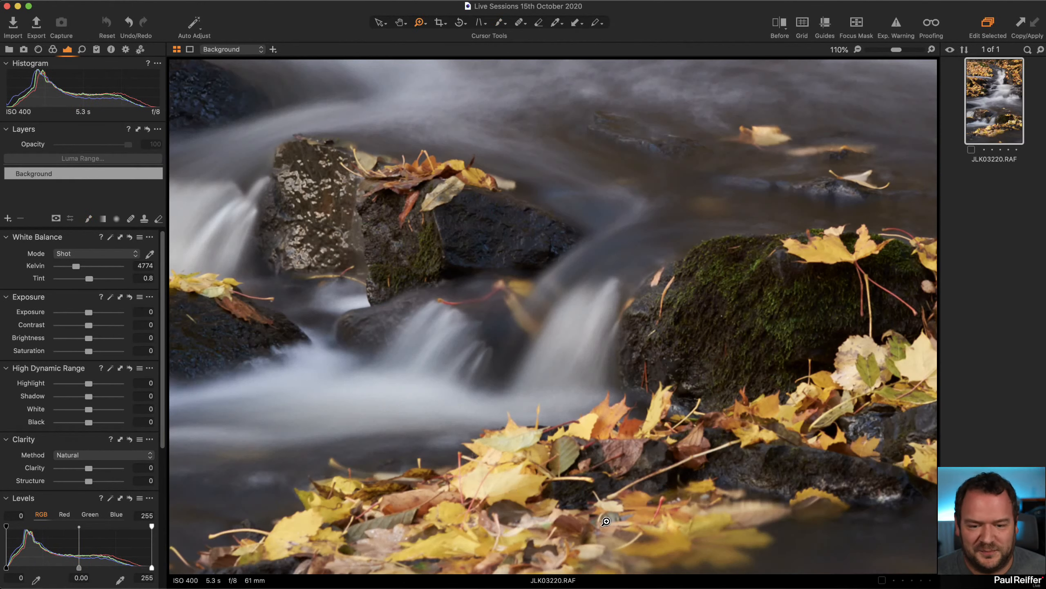
{"action": "left_click_drag", "start_coordinate": [705, 394], "coordinate": [746, 251]}
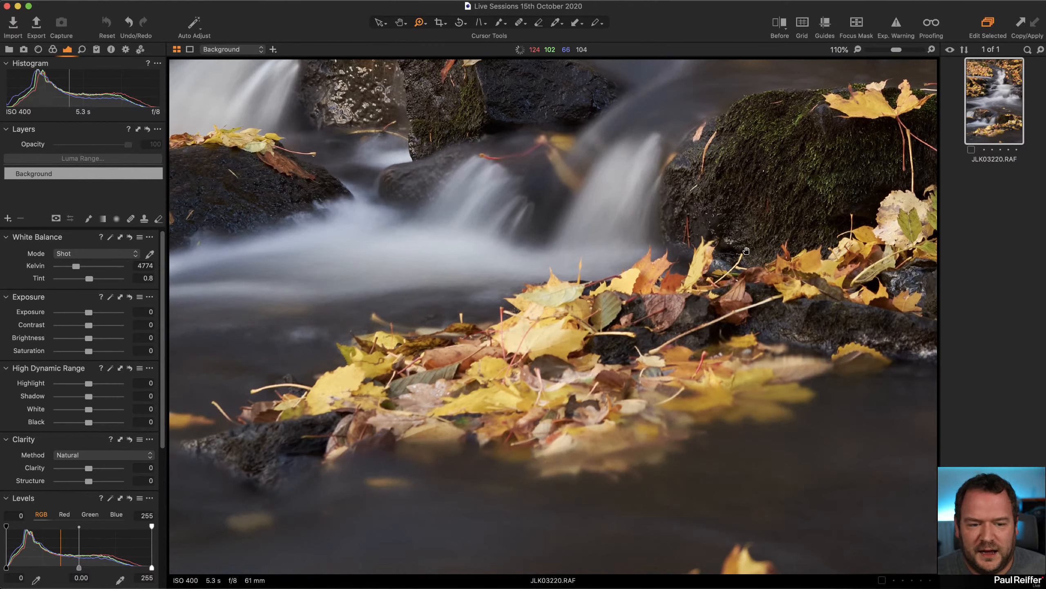
{"action": "left_click", "coordinate": [725, 303]}
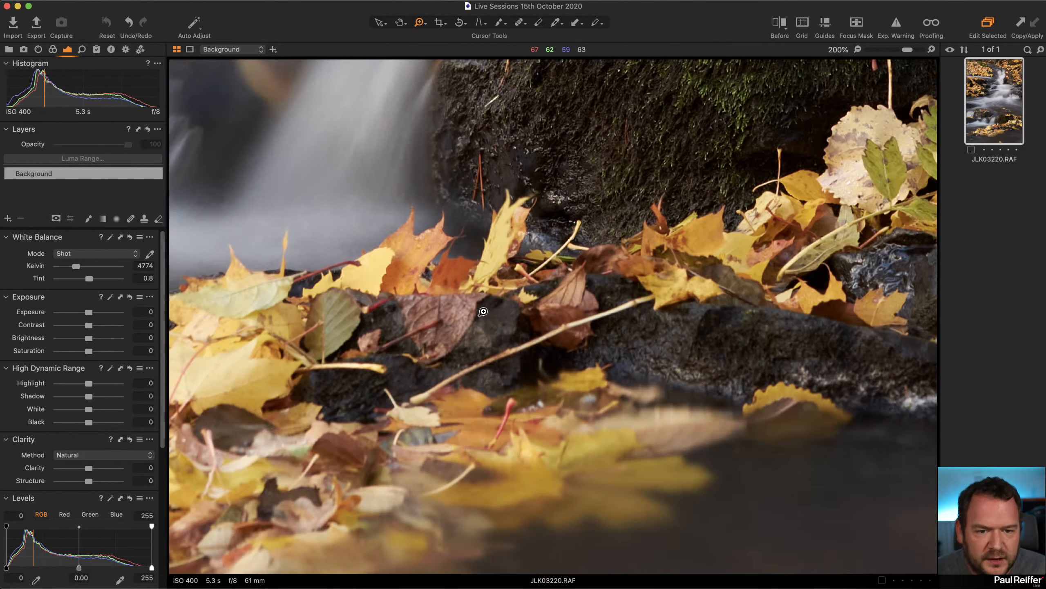
{"action": "left_click", "coordinate": [533, 293], "text": "alt"}
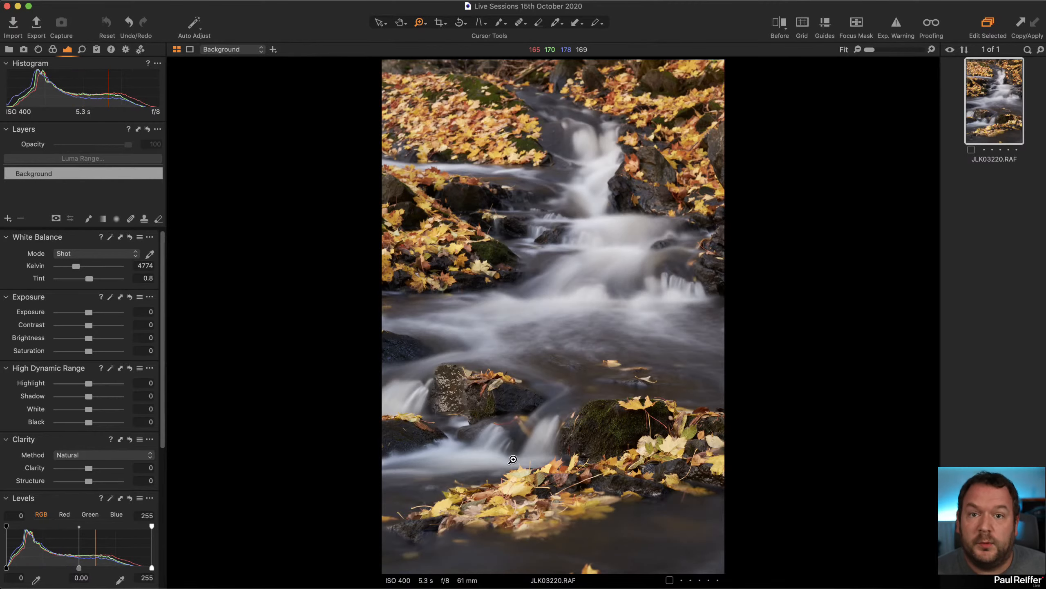
- Inspect the whole stream at 100%, from the foreground leaves up to the leaf-covered banks at the far end
{"action": "left_click", "coordinate": [507, 486]}
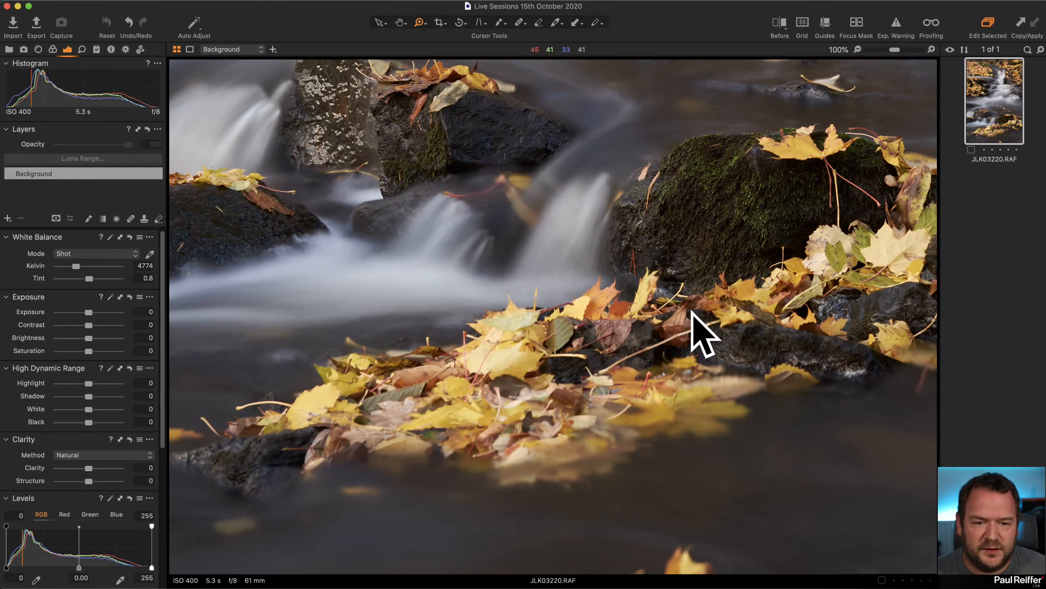
{"action": "scroll", "coordinate": [800, 217], "scroll_direction": "up", "scroll_amount": 5}
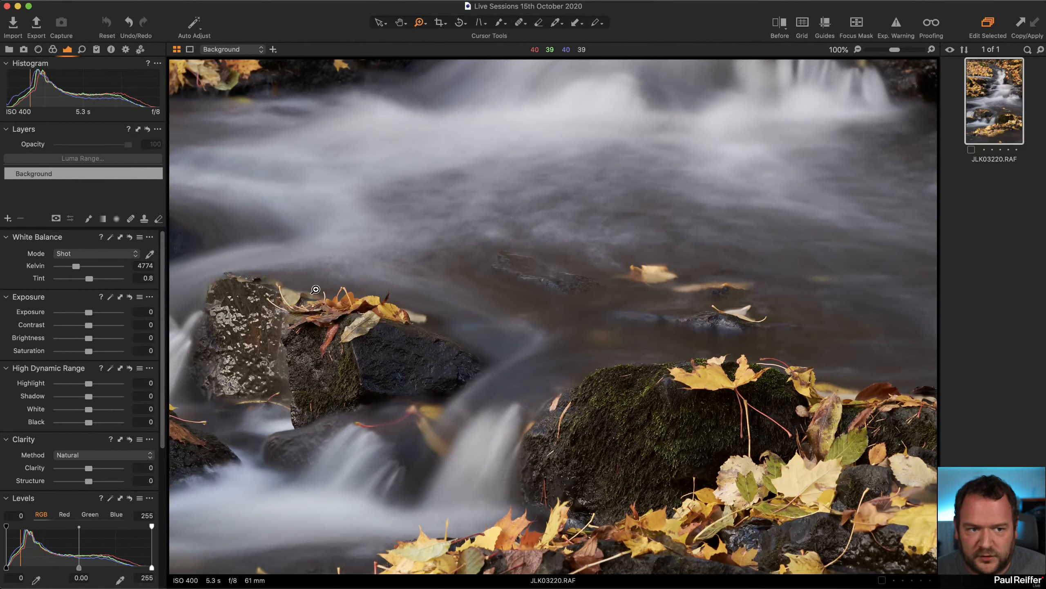
{"action": "scroll", "coordinate": [574, 293], "scroll_direction": "up", "scroll_amount": 10}
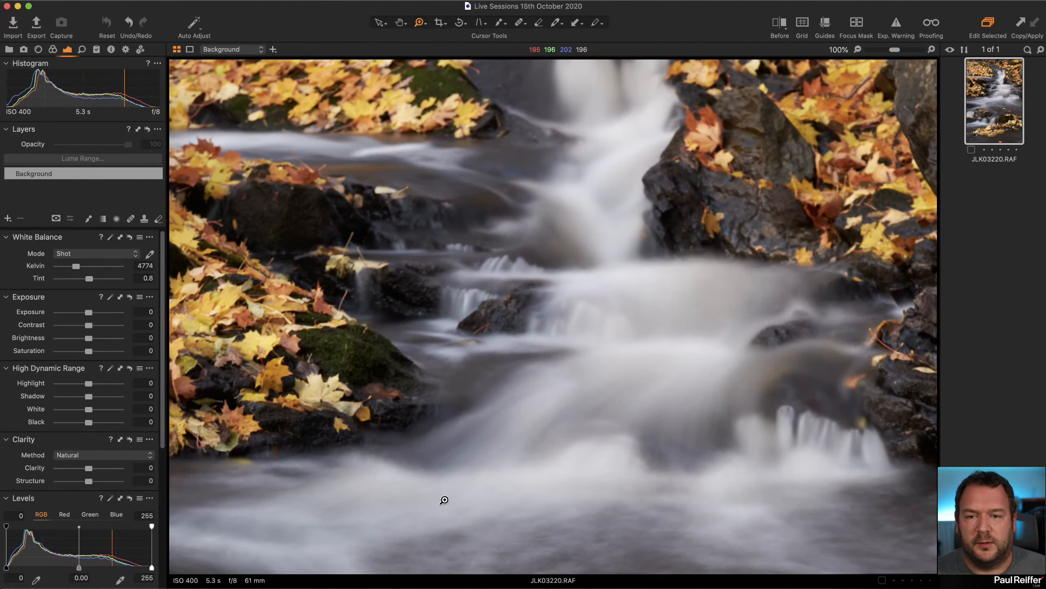
{"action": "scroll", "coordinate": [505, 521], "scroll_direction": "up", "scroll_amount": 5}
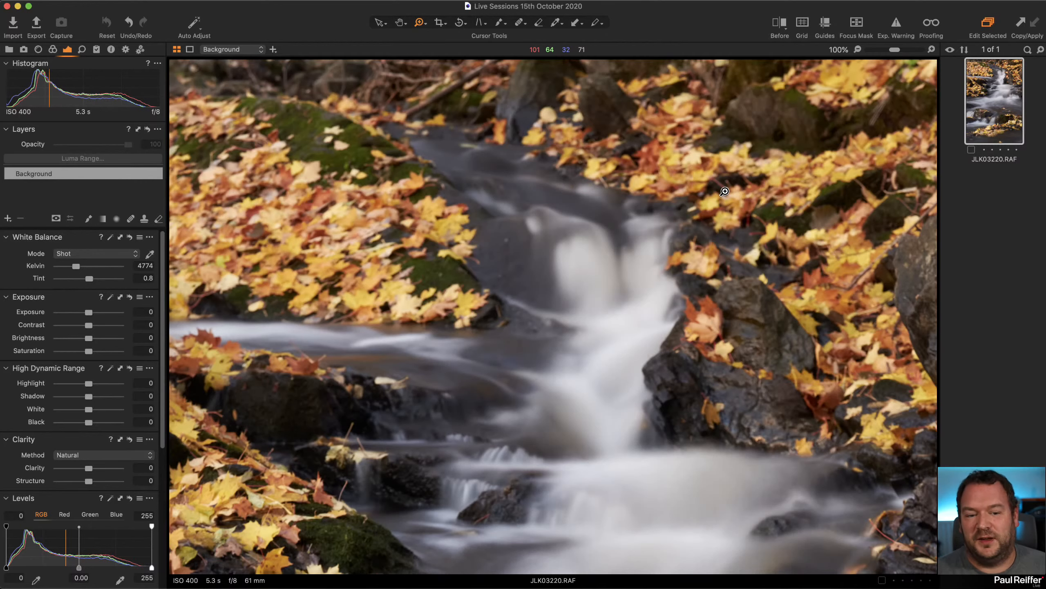
{"action": "double_click", "coordinate": [686, 215]}
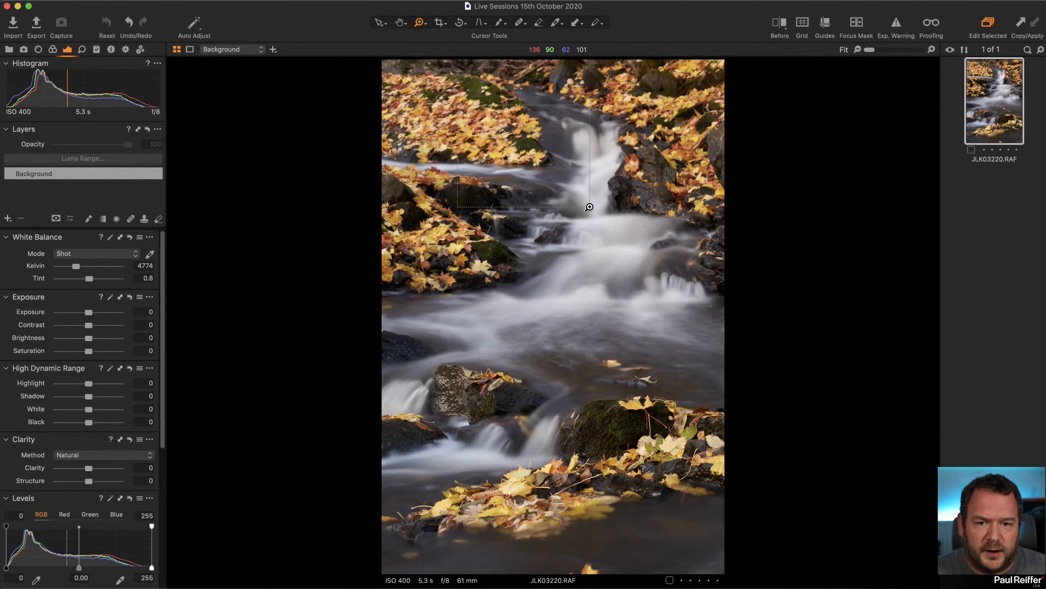
- Set the Background layer's Clarity to 47 and Structure to 81, judging the effect on the upper leaf bank
{"action": "left_click", "coordinate": [519, 173]}
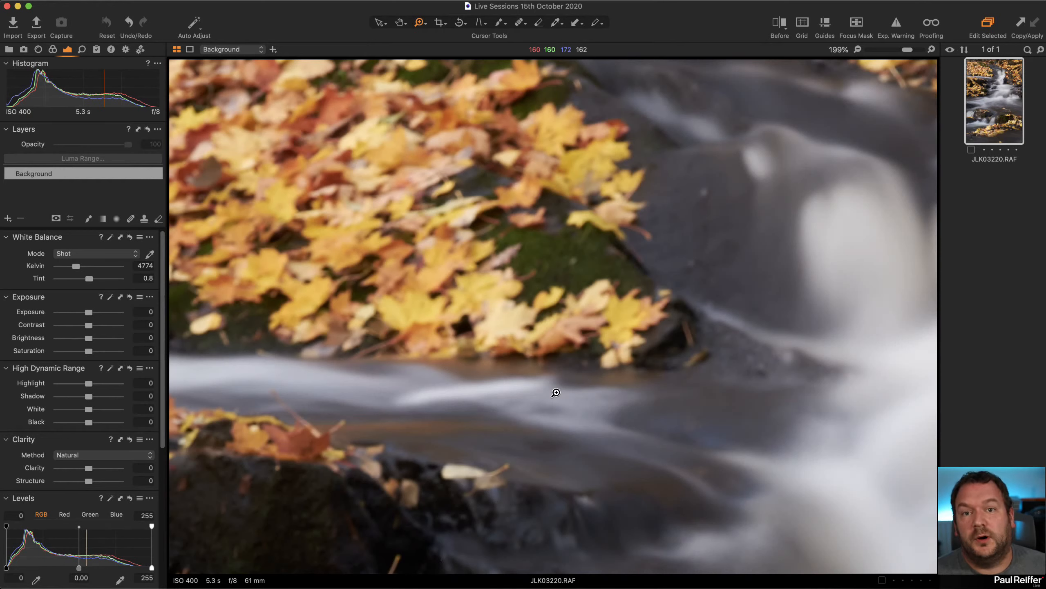
{"action": "left_click", "coordinate": [103, 468]}
{"action": "left_click", "coordinate": [107, 481]}
{"action": "left_click_drag", "start_coordinate": [108, 484], "coordinate": [114, 483]}
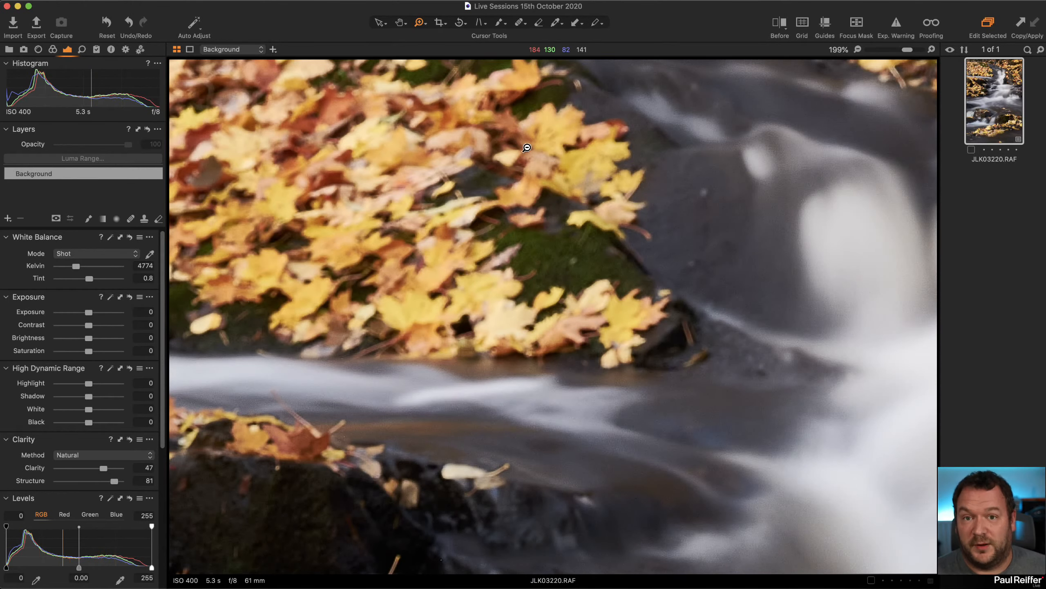
- Examine how the clarity and structure changes affect the upper waterfall, the foreground leaves and the mossy rock
{"action": "key", "text": "."}
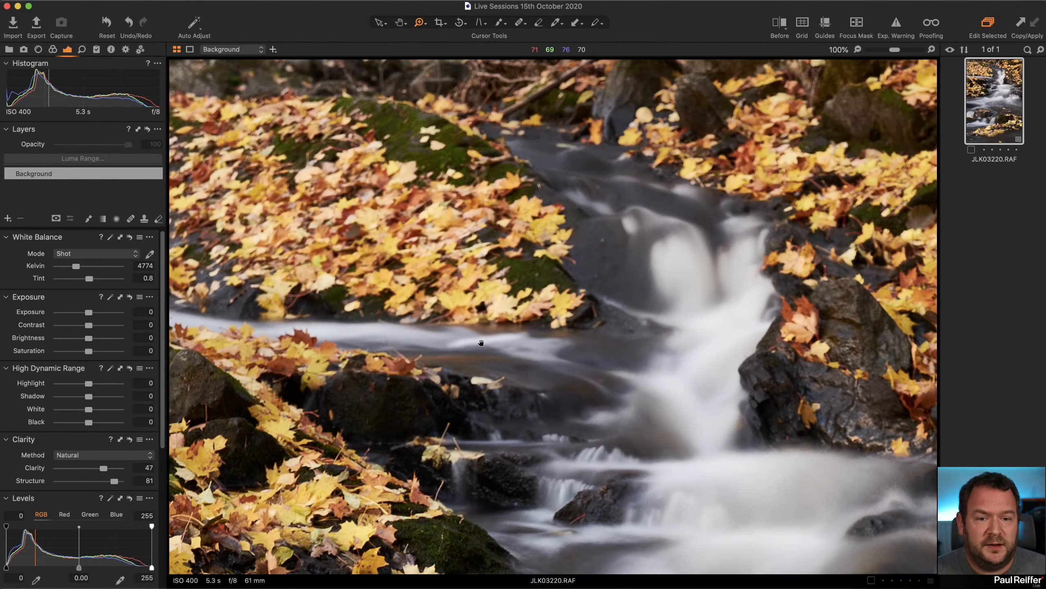
{"action": "scroll", "coordinate": [497, 473], "scroll_direction": "down", "scroll_amount": 15}
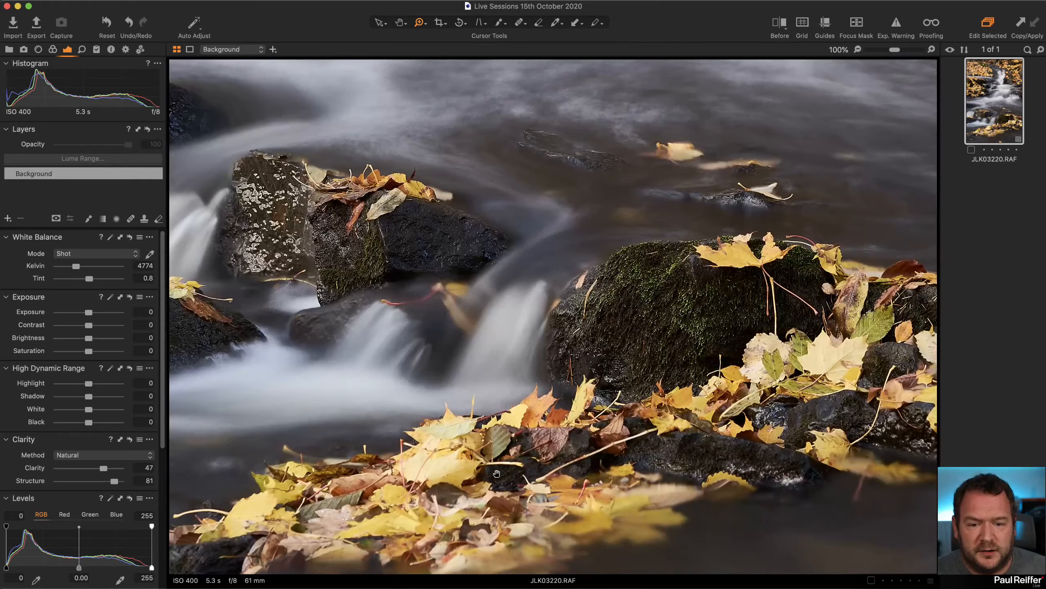
{"action": "left_click_drag", "start_coordinate": [496, 473], "coordinate": [473, 367]}
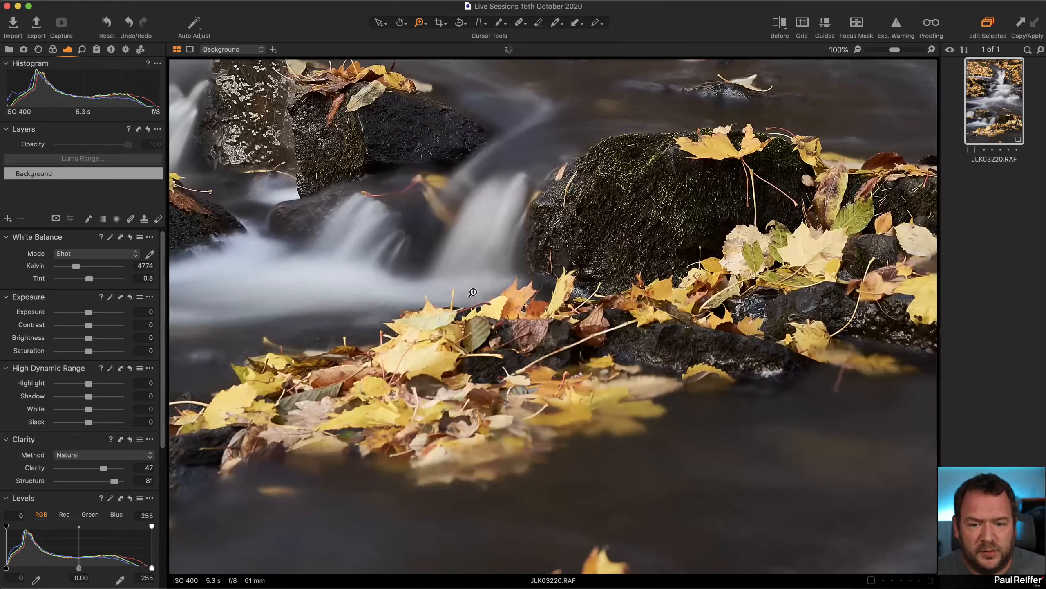
{"action": "left_click", "coordinate": [641, 303]}
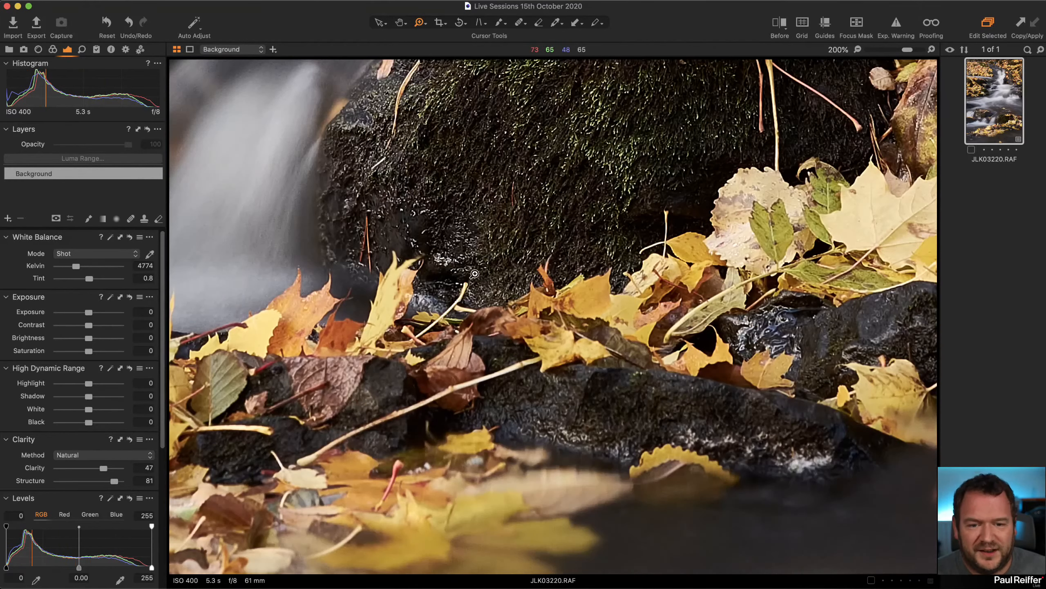
{"action": "left_click", "coordinate": [564, 311], "text": "alt"}
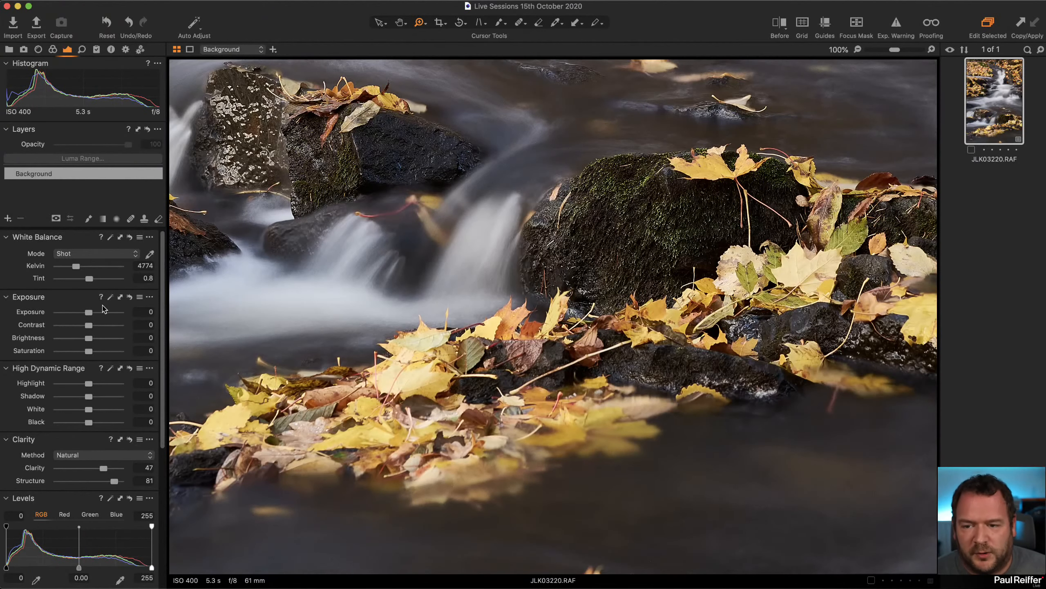
- Compare the lower stream before and after the adjustments, sweeping the split divider across the rocks
{"action": "left_click", "coordinate": [788, 25]}
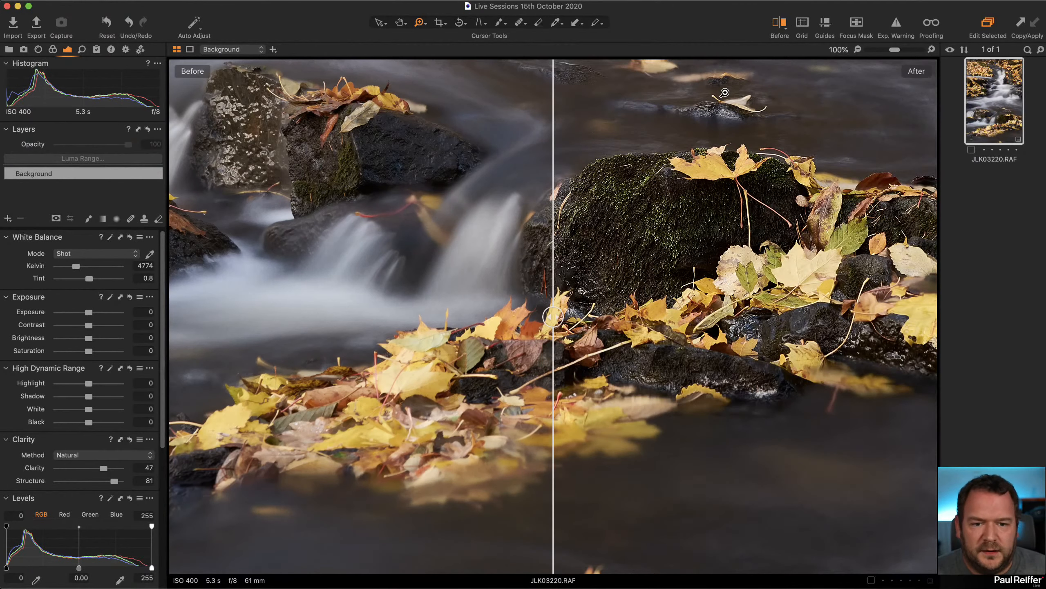
{"action": "left_click_drag", "start_coordinate": [552, 318], "coordinate": [208, 316]}
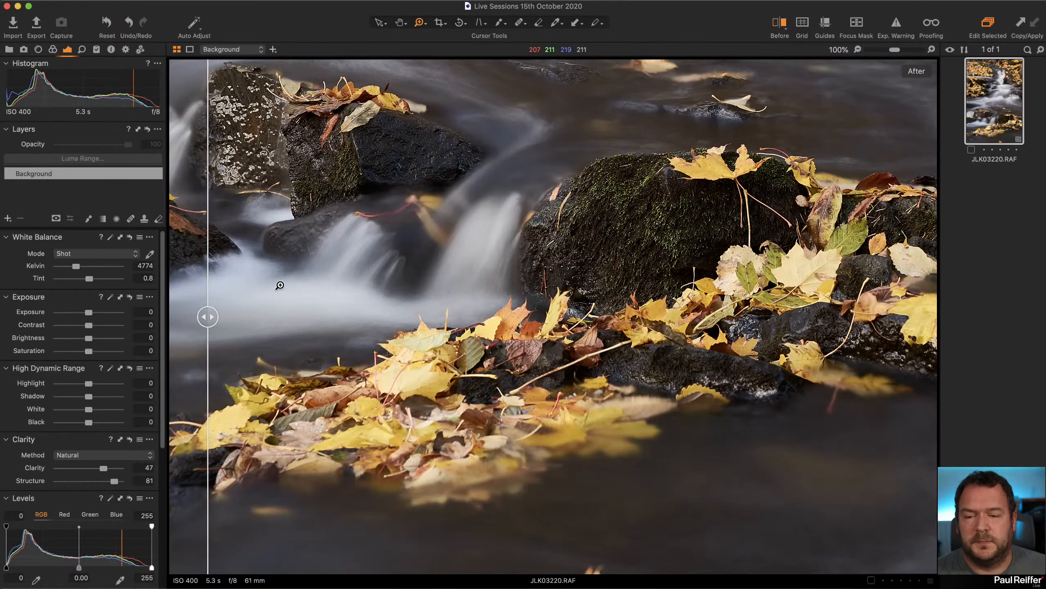
{"action": "left_click", "coordinate": [778, 27]}
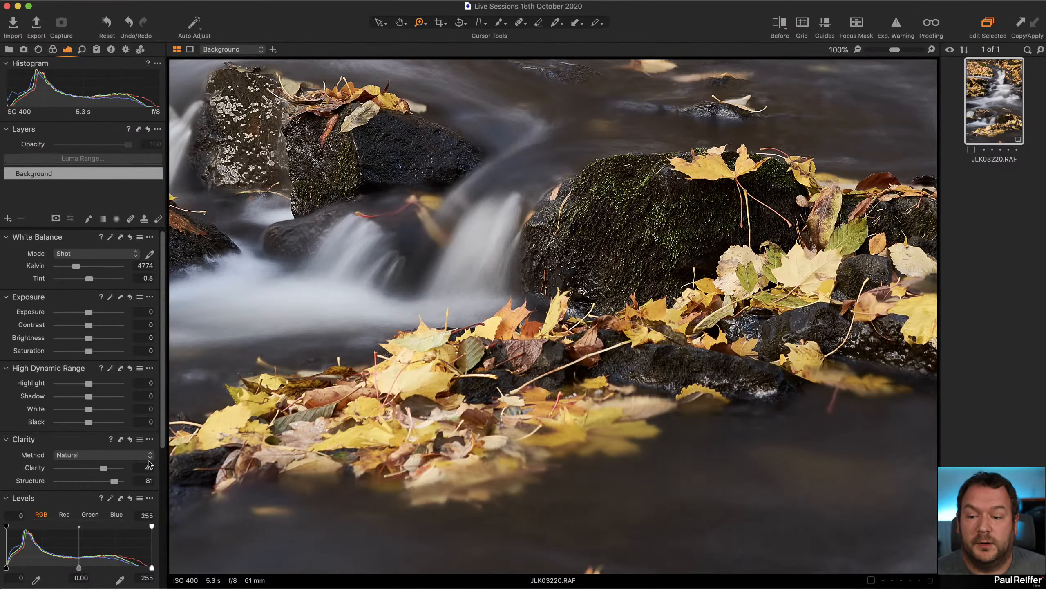
- Reset the Background layer's Clarity adjustments and fit the whole photo in the viewer
{"action": "left_click", "coordinate": [129, 439]}
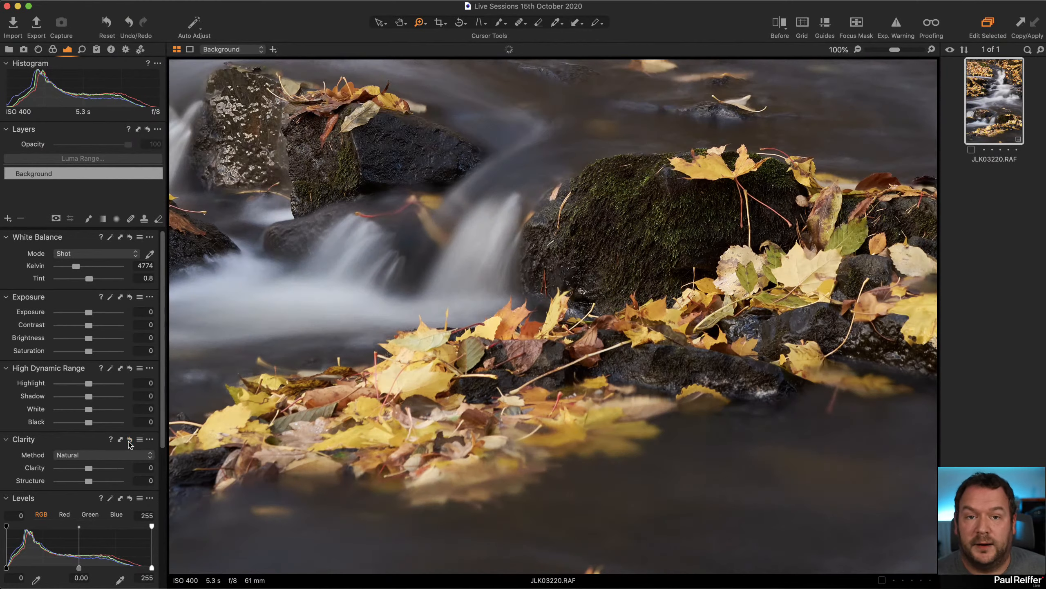
{"action": "left_click", "coordinate": [467, 309], "text": "alt"}
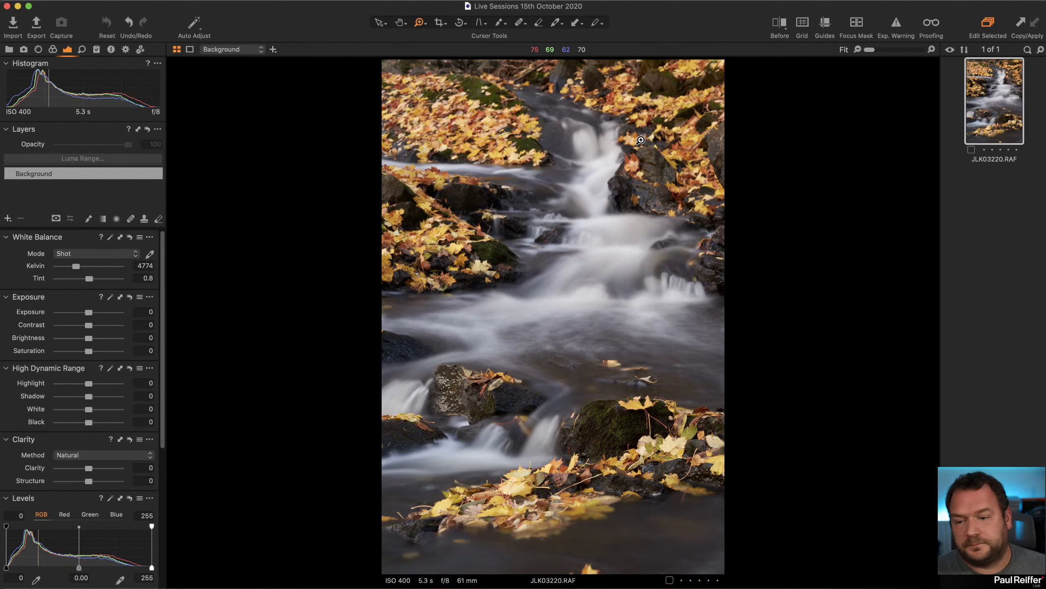
- Review the available lens profiles in the Lens Correction settings, keeping the current profile
{"action": "left_click", "coordinate": [38, 49]}
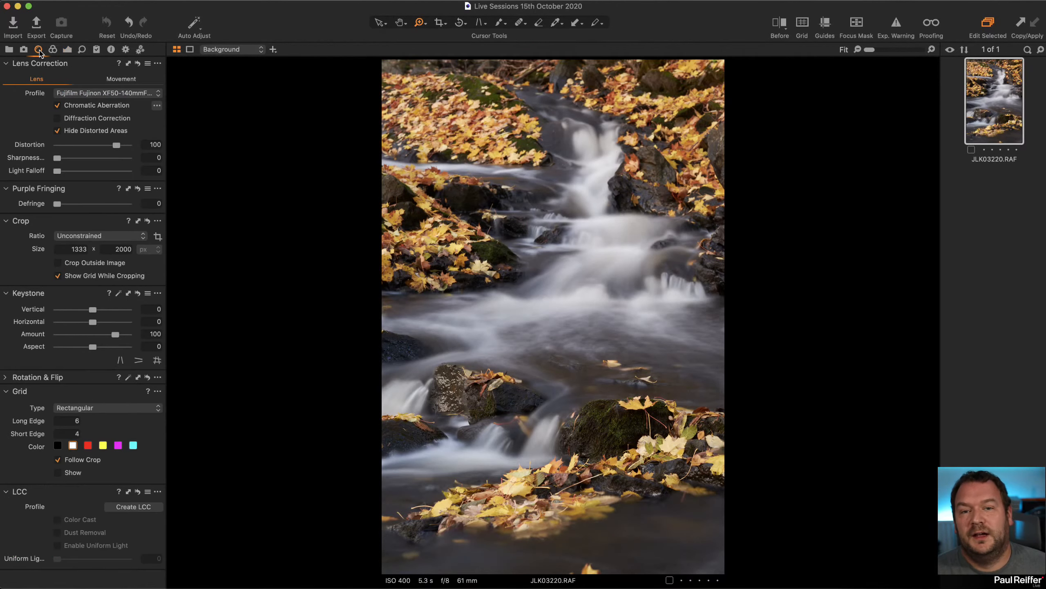
{"action": "left_click", "coordinate": [88, 94]}
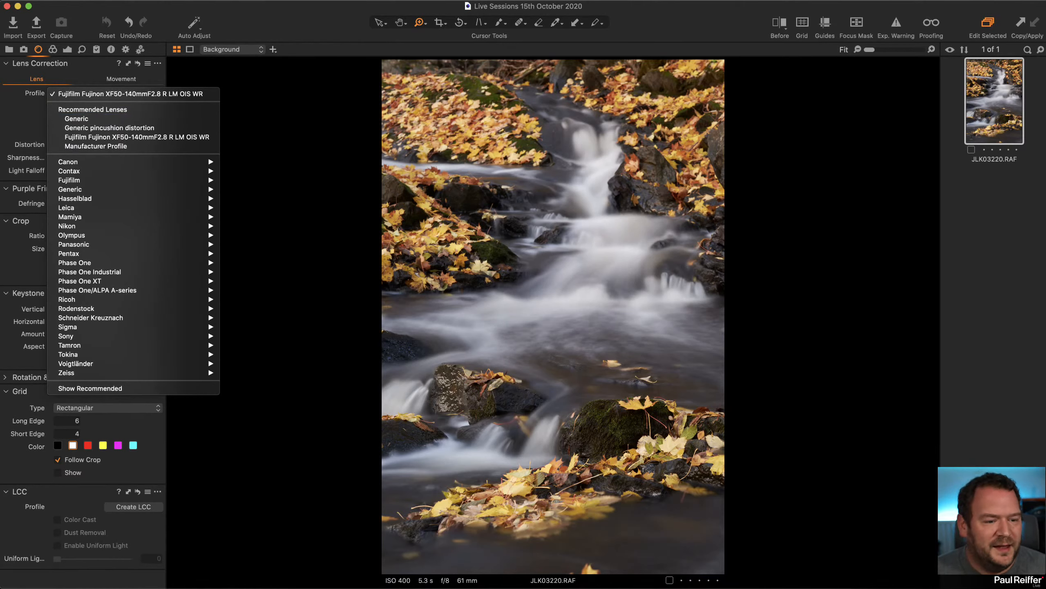
{"action": "key", "text": "Escape"}
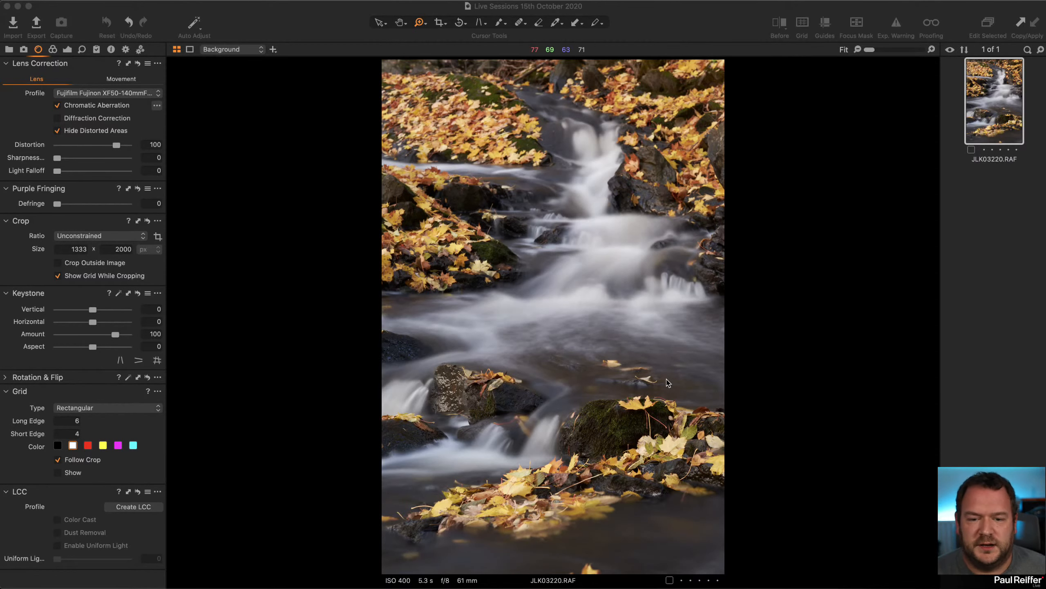
- Examine the rocks, moss and small cascades in the lower stream at about 150%, with the whole scene viewed again
{"action": "left_click", "coordinate": [568, 379]}
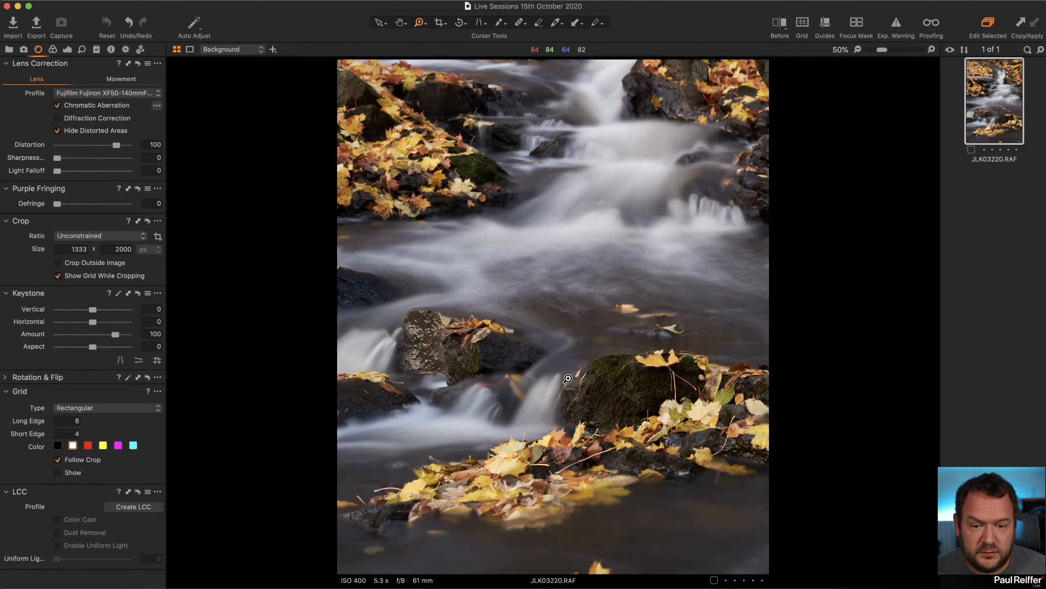
{"action": "left_click_drag", "start_coordinate": [414, 310], "coordinate": [623, 474]}
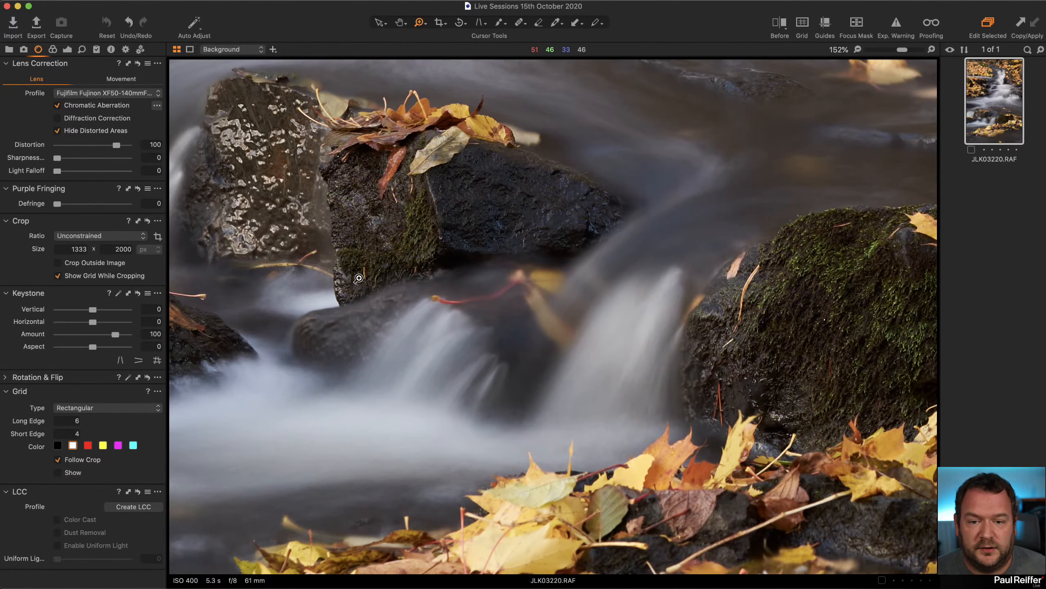
{"action": "left_click", "coordinate": [734, 202], "text": "alt"}
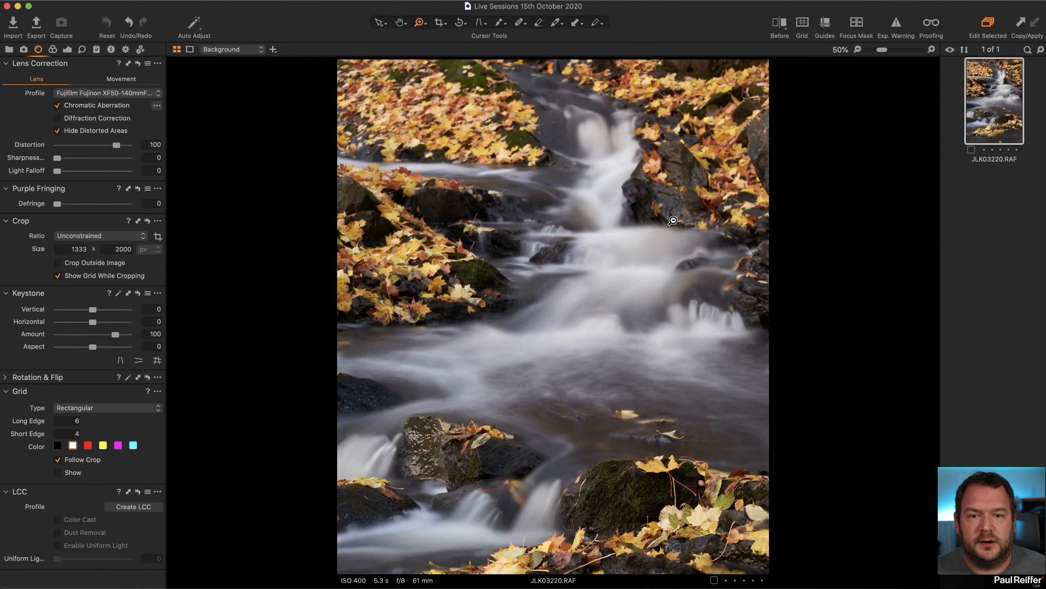
{"action": "left_click", "coordinate": [537, 285], "text": "alt"}
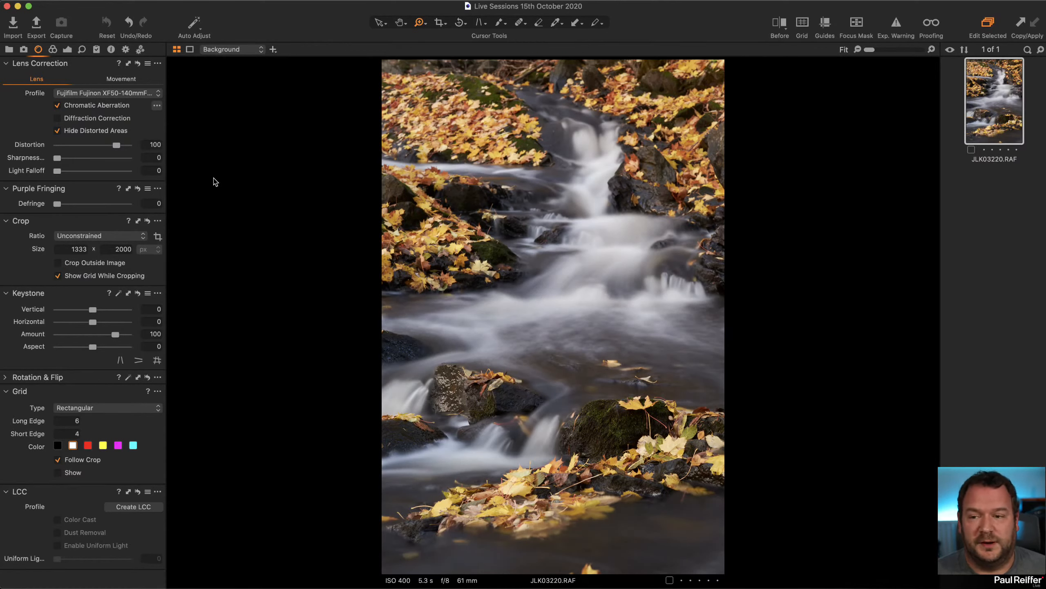
- Try to add a new adjustment layer named EWater for brush masking, and undo it
{"action": "left_click", "coordinate": [67, 50]}
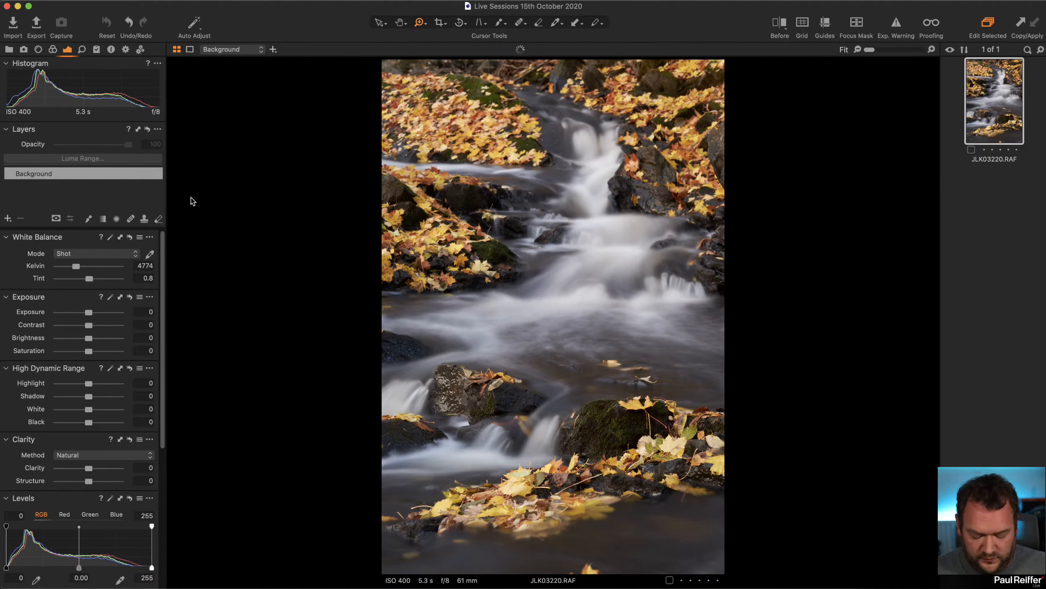
{"action": "key", "text": "b"}
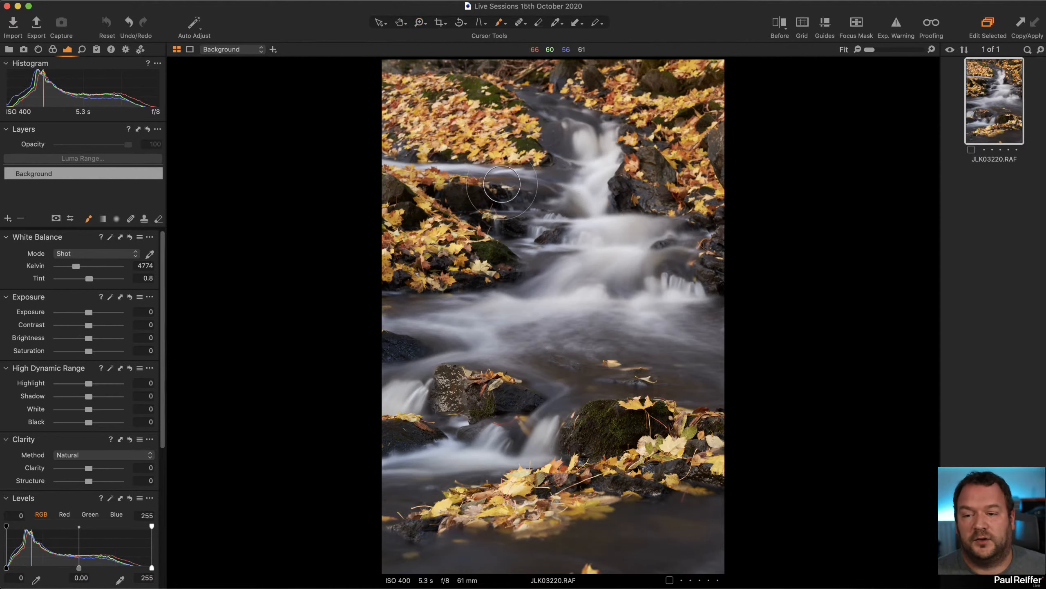
{"action": "left_click", "coordinate": [7, 218]}
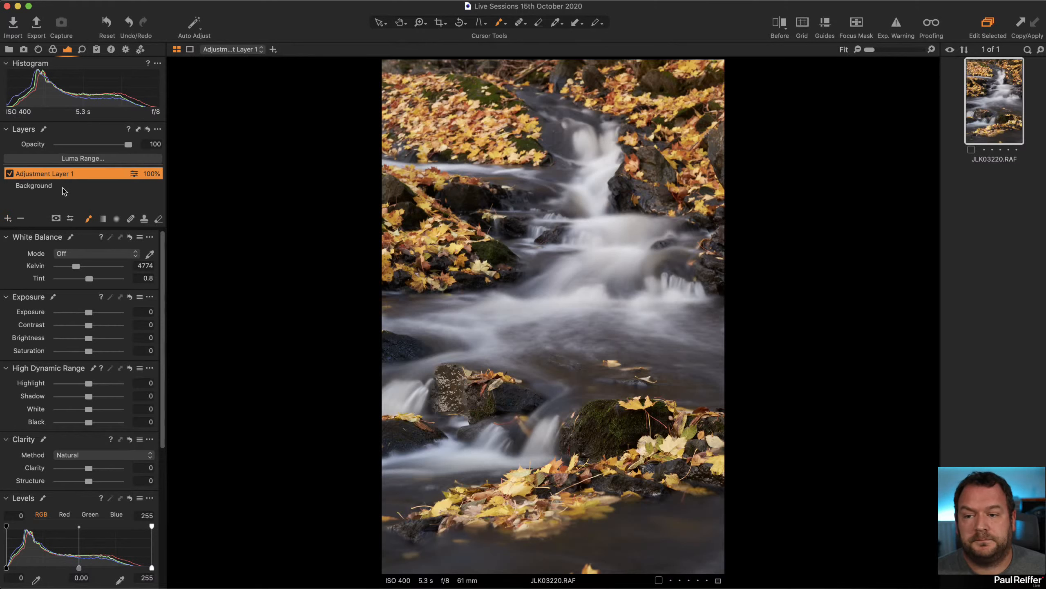
{"action": "double_click", "coordinate": [60, 173]}
{"action": "type", "text": "EWater"}
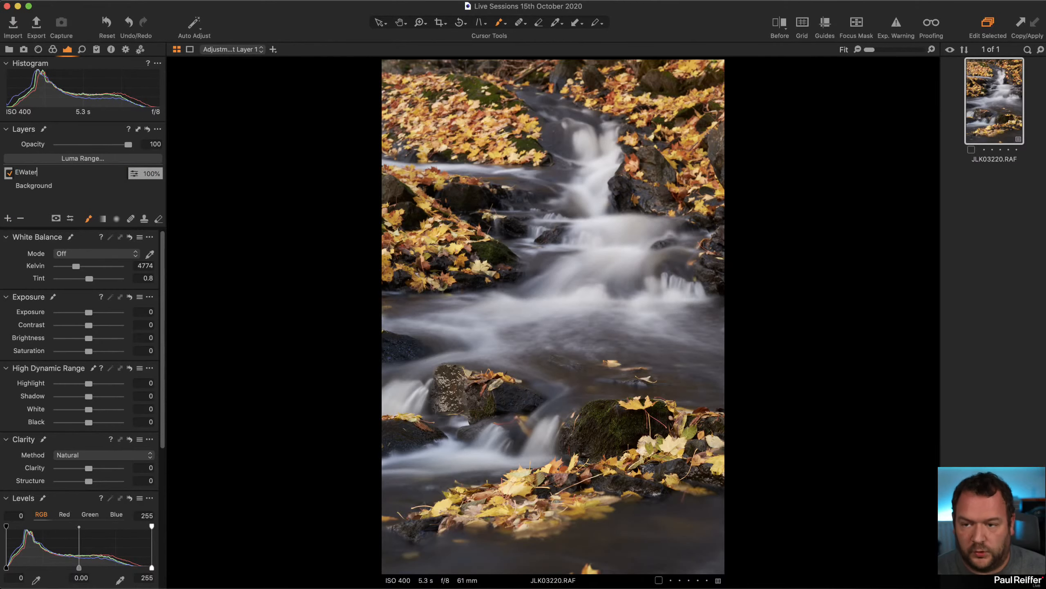
{"action": "key", "text": "super+z"}
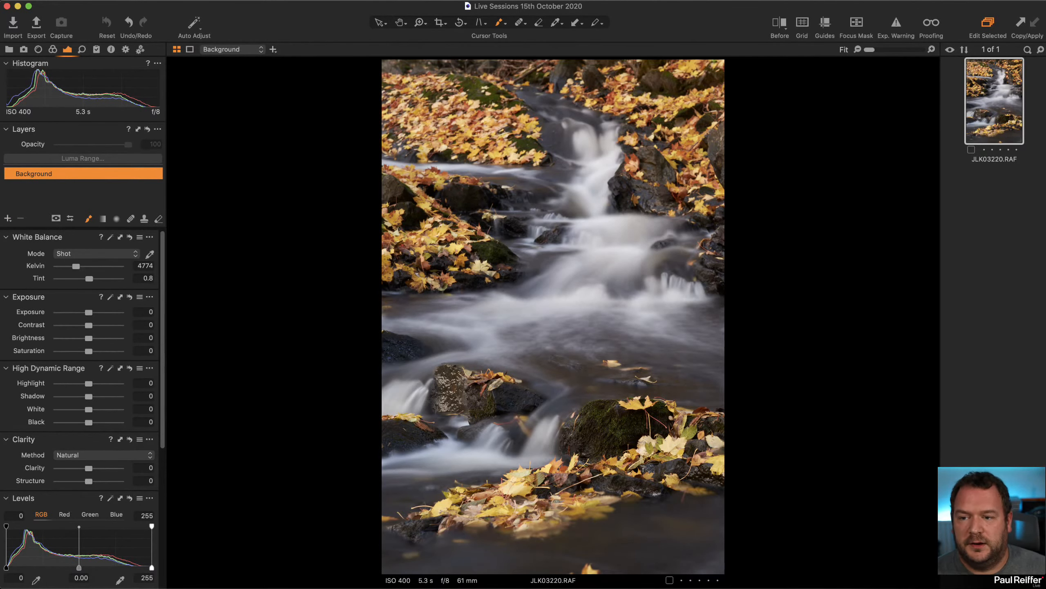
- Add a new adjustment layer above the Background and name it Water
{"action": "left_click", "coordinate": [7, 218]}
{"action": "double_click", "coordinate": [35, 173]}
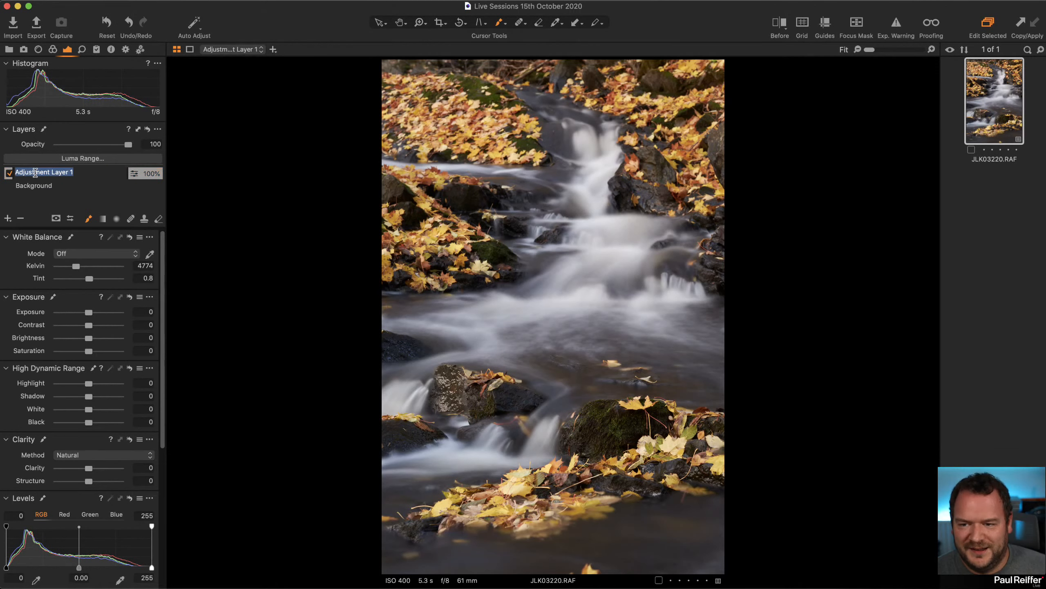
{"action": "type", "text": "Water"}
{"action": "key", "text": "Return"}
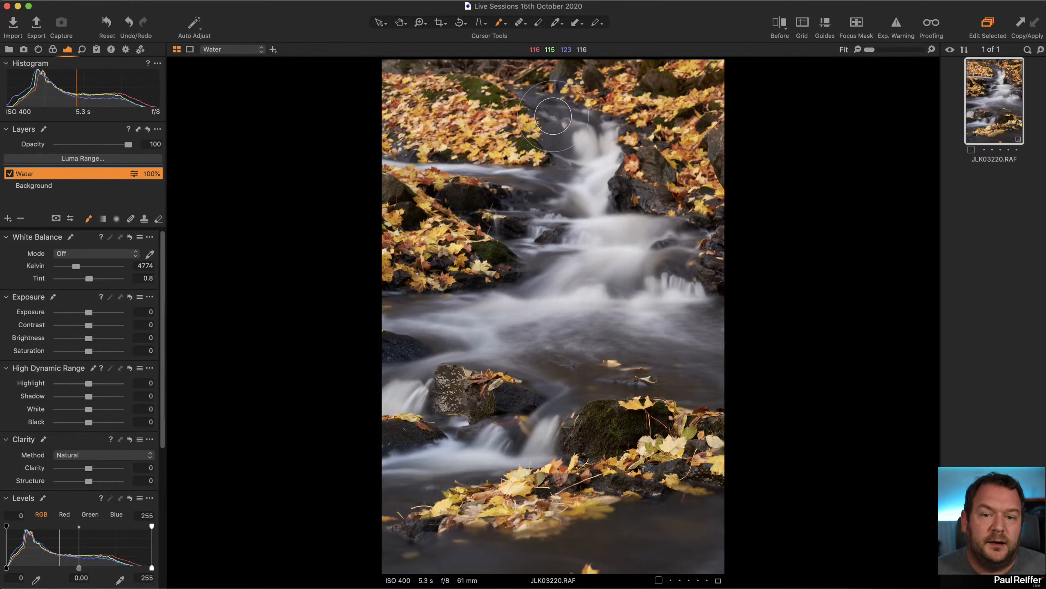
- Review the brush settings, brush the Water layer's mask over the upper and middle stream, and display the mask
{"action": "right_click", "coordinate": [592, 151]}
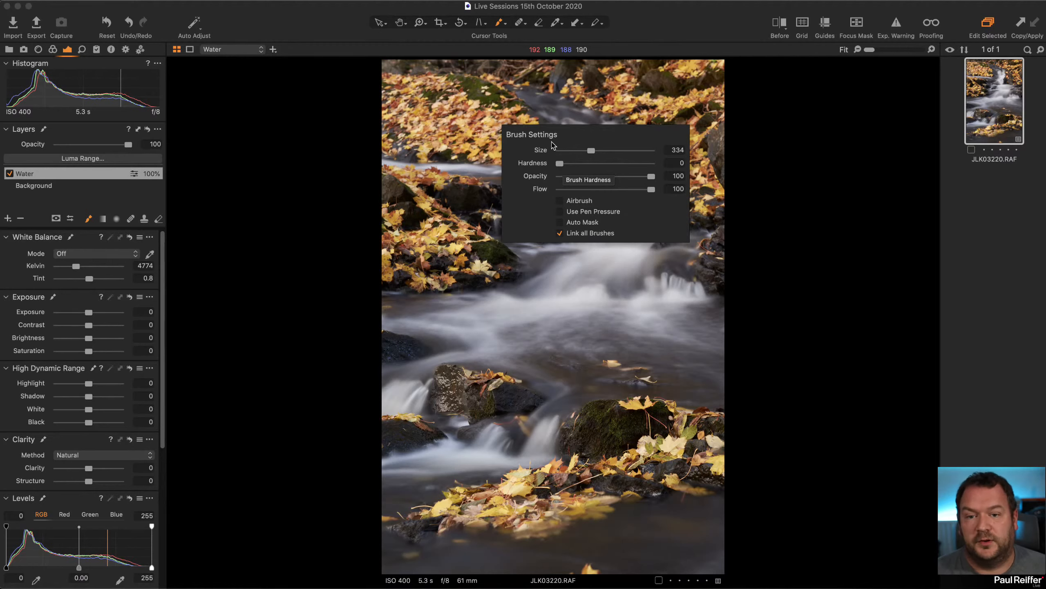
{"action": "mouse_move", "coordinate": [545, 106]}
{"action": "left_mouse_down"}
{"action": "mouse_move", "coordinate": [589, 146]}
{"action": "mouse_move", "coordinate": [589, 183]}
{"action": "mouse_move", "coordinate": [605, 138]}
{"action": "mouse_move", "coordinate": [543, 176]}
{"action": "mouse_move", "coordinate": [444, 176]}
{"action": "mouse_move", "coordinate": [576, 193]}
{"action": "mouse_move", "coordinate": [610, 225]}
{"action": "mouse_move", "coordinate": [633, 226]}
{"action": "mouse_move", "coordinate": [529, 237]}
{"action": "mouse_move", "coordinate": [667, 236]}
{"action": "left_mouse_up"}
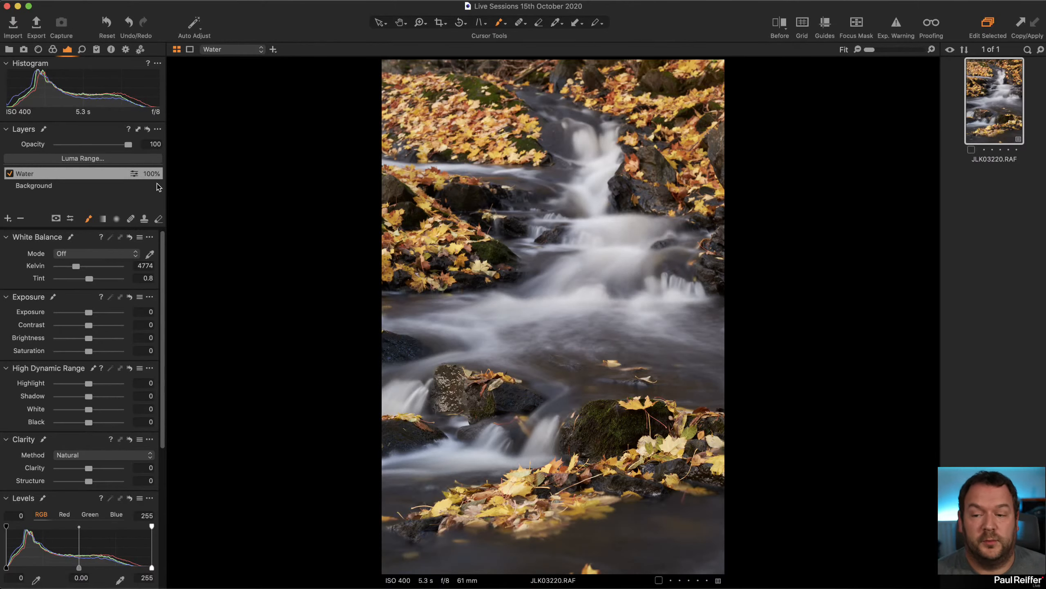
{"action": "key", "text": "m"}
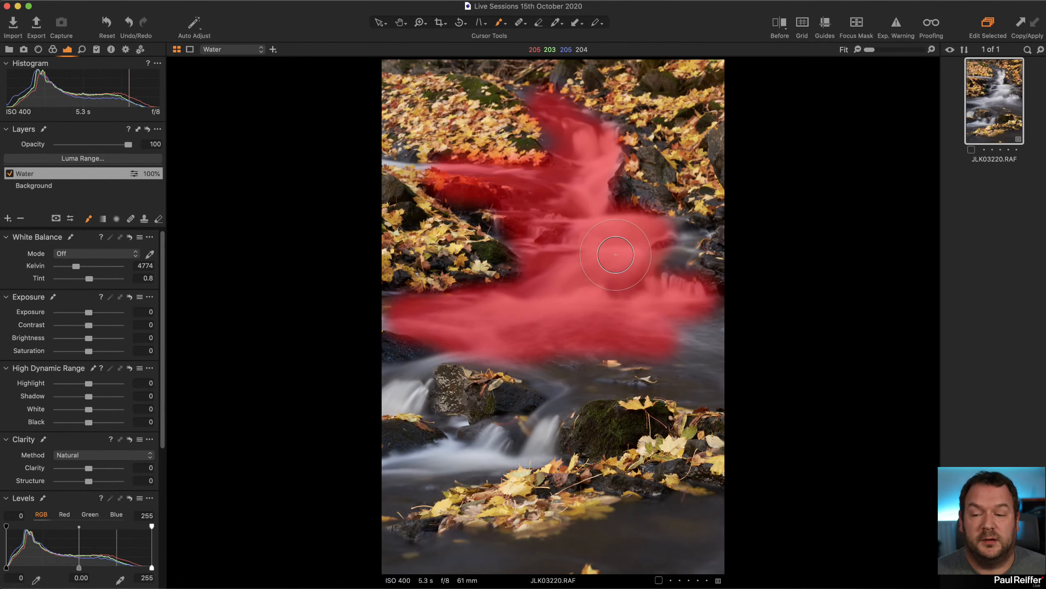
- Examine the Water layer's mask in the grayscale display and as a red overlay on the photo
{"action": "key", "text": "m"}
{"action": "left_click", "coordinate": [56, 218]}
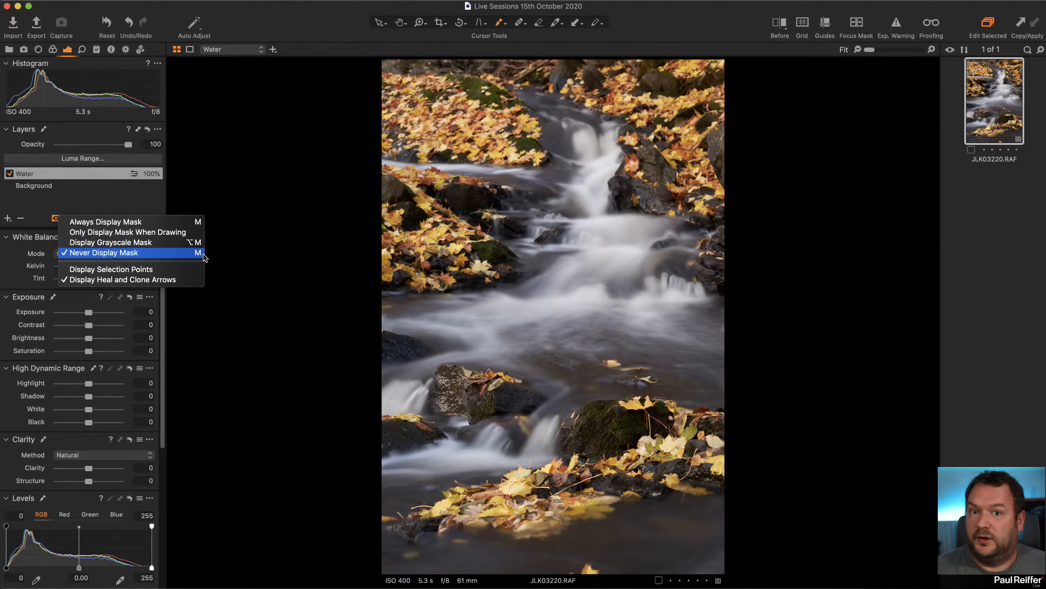
{"action": "left_click", "coordinate": [167, 243]}
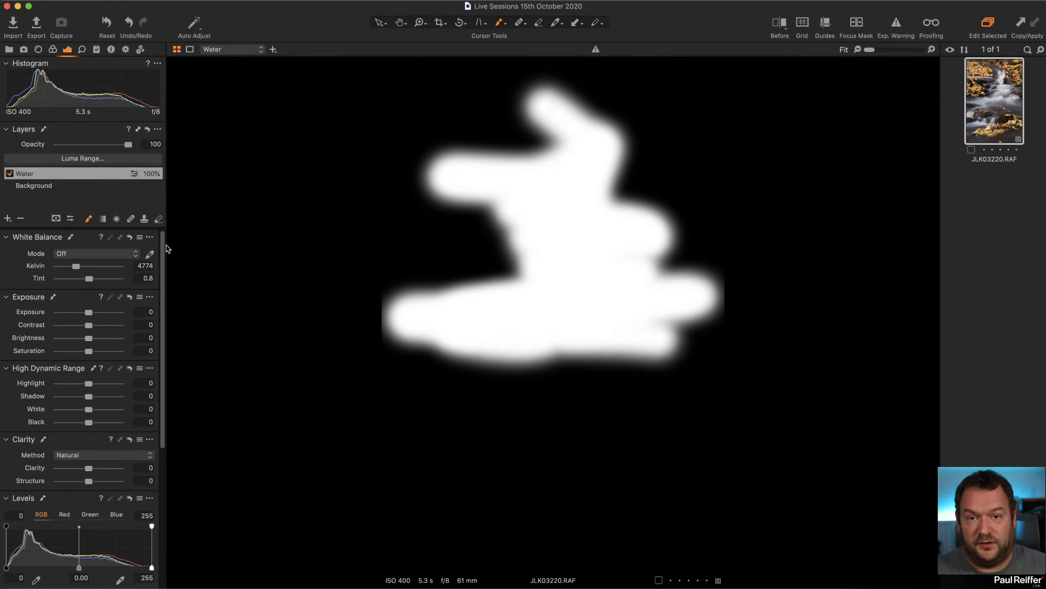
{"action": "key", "text": "m"}
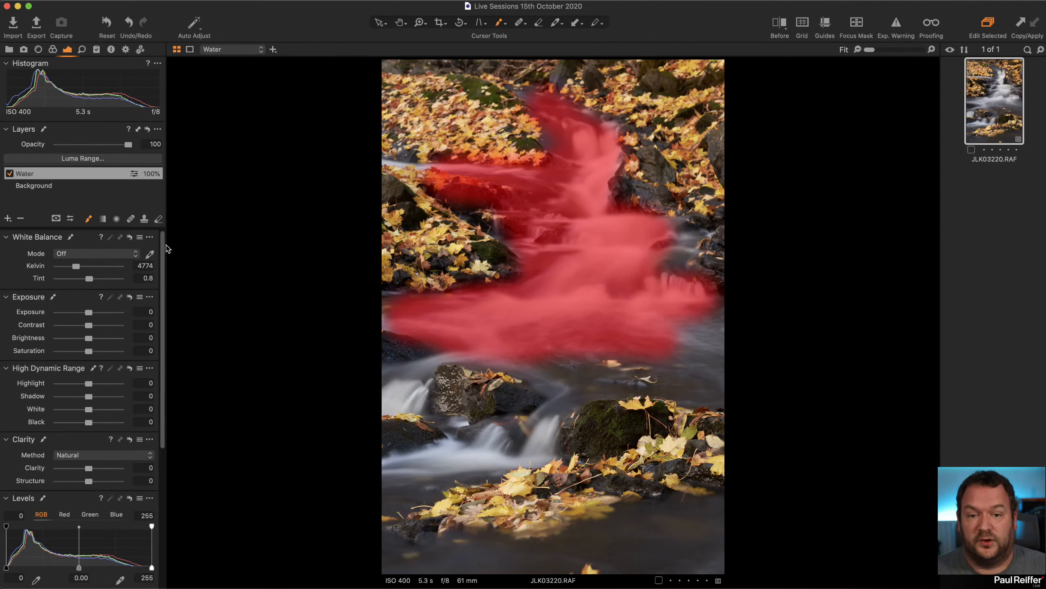
{"action": "key", "text": "alt+m"}
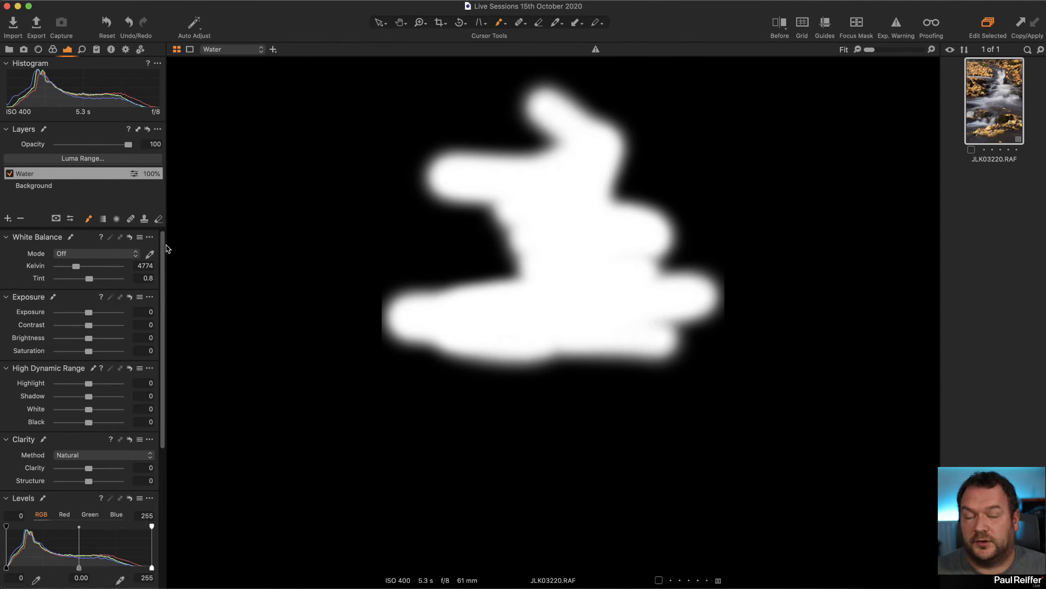
{"action": "key", "text": "alt+m"}
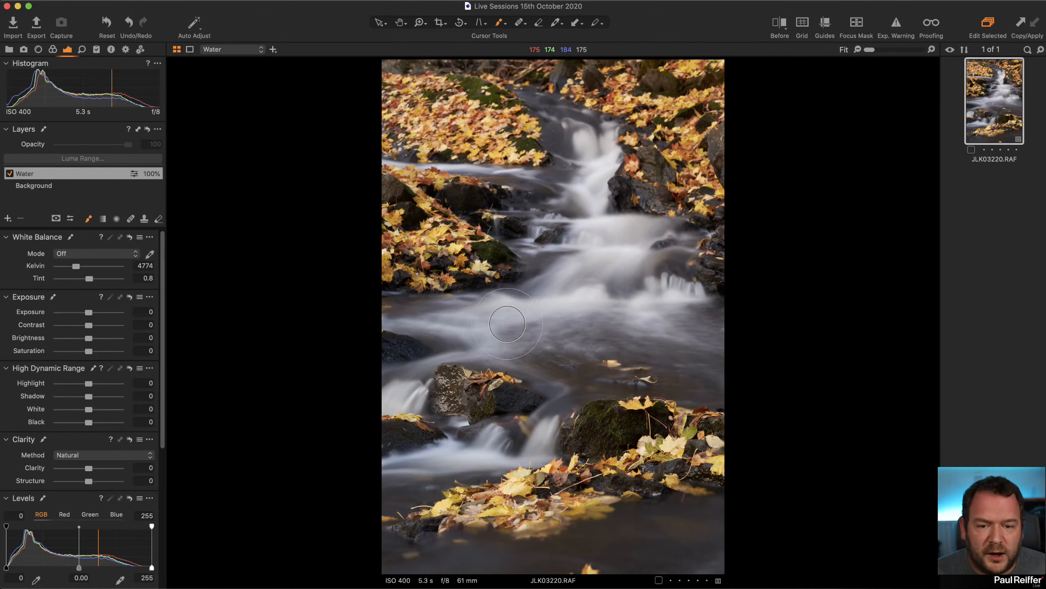
{"action": "key", "text": "m"}
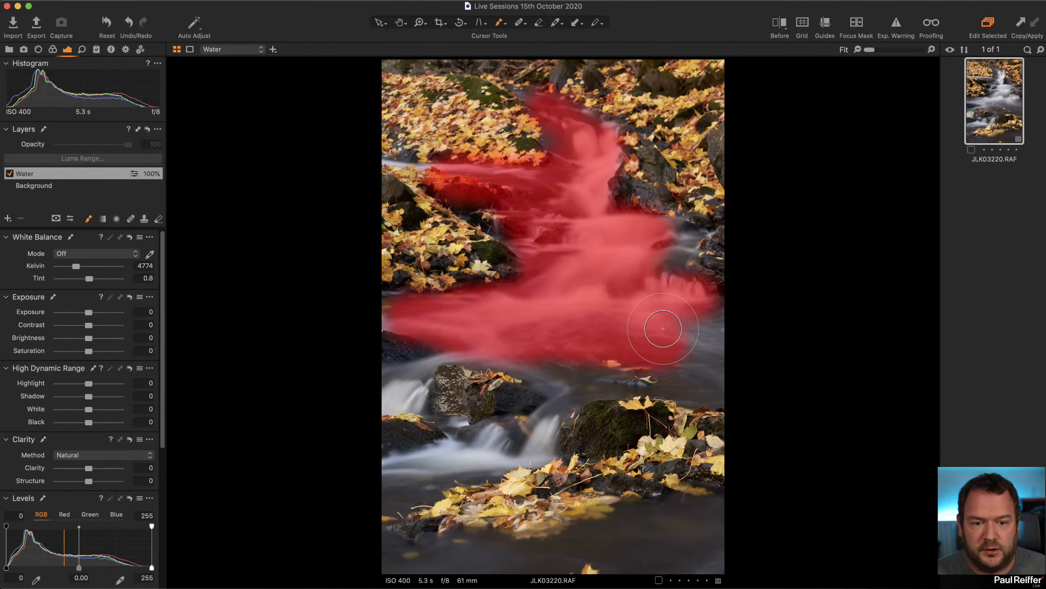
- Extend the Water mask over the lower cascades and the stream's right edge, and with a smaller brush over the narrow inflow at the upper left
{"action": "mouse_move", "coordinate": [474, 350]}
{"action": "left_mouse_down"}
{"action": "mouse_move", "coordinate": [412, 362]}
{"action": "mouse_move", "coordinate": [401, 394]}
{"action": "mouse_move", "coordinate": [408, 383]}
{"action": "mouse_move", "coordinate": [382, 396]}
{"action": "mouse_move", "coordinate": [507, 442]}
{"action": "mouse_move", "coordinate": [453, 431]}
{"action": "mouse_move", "coordinate": [437, 461]}
{"action": "mouse_move", "coordinate": [416, 468]}
{"action": "mouse_move", "coordinate": [550, 438]}
{"action": "mouse_move", "coordinate": [537, 437]}
{"action": "mouse_move", "coordinate": [545, 422]}
{"action": "mouse_move", "coordinate": [523, 450]}
{"action": "mouse_move", "coordinate": [578, 379]}
{"action": "mouse_move", "coordinate": [536, 368]}
{"action": "mouse_move", "coordinate": [575, 365]}
{"action": "mouse_move", "coordinate": [561, 402]}
{"action": "left_mouse_up"}
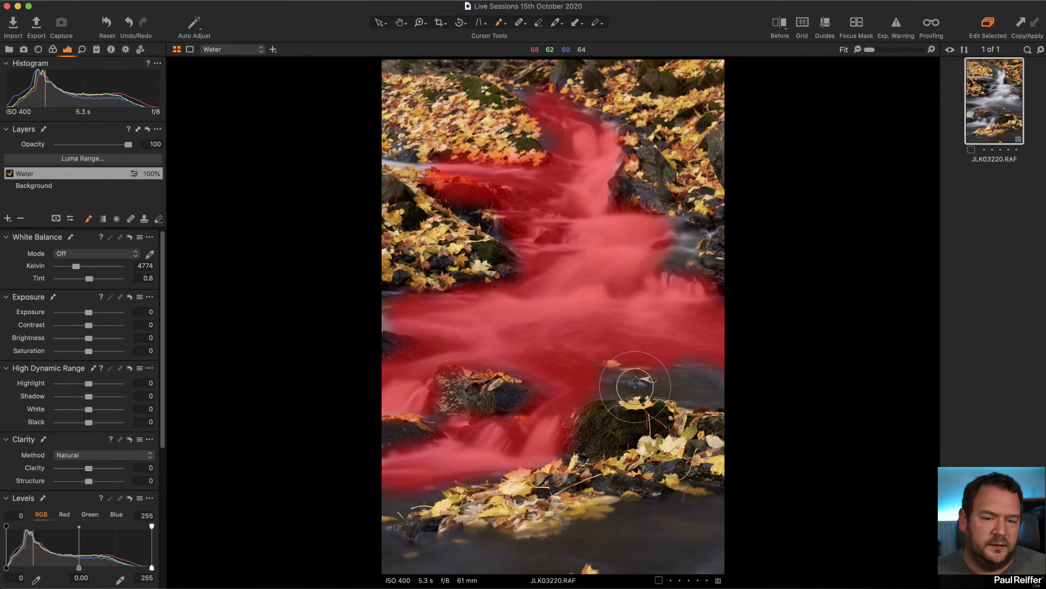
{"action": "left_click_drag", "start_coordinate": [700, 375], "coordinate": [722, 376]}
{"action": "left_click_drag", "start_coordinate": [645, 257], "coordinate": [678, 246]}
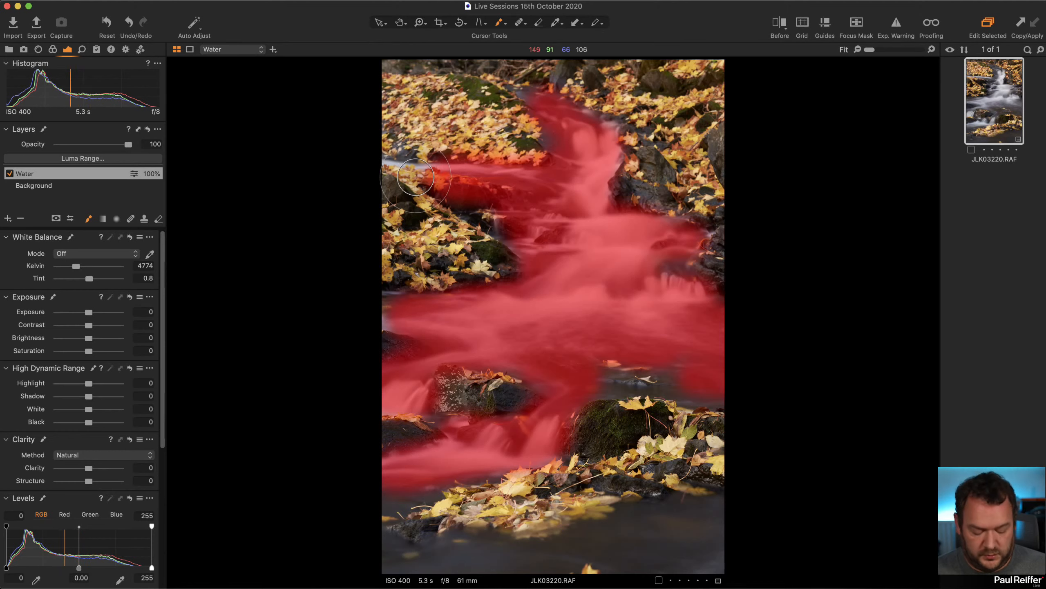
{"action": "key", "text": "["}
{"action": "key", "text": "["}
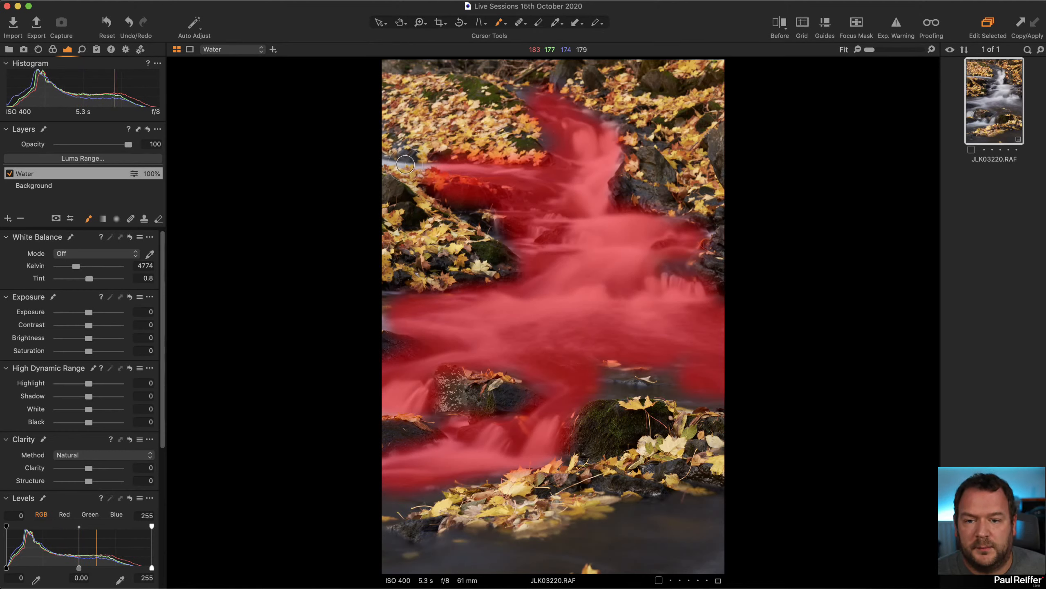
{"action": "left_click_drag", "start_coordinate": [385, 162], "coordinate": [465, 170]}
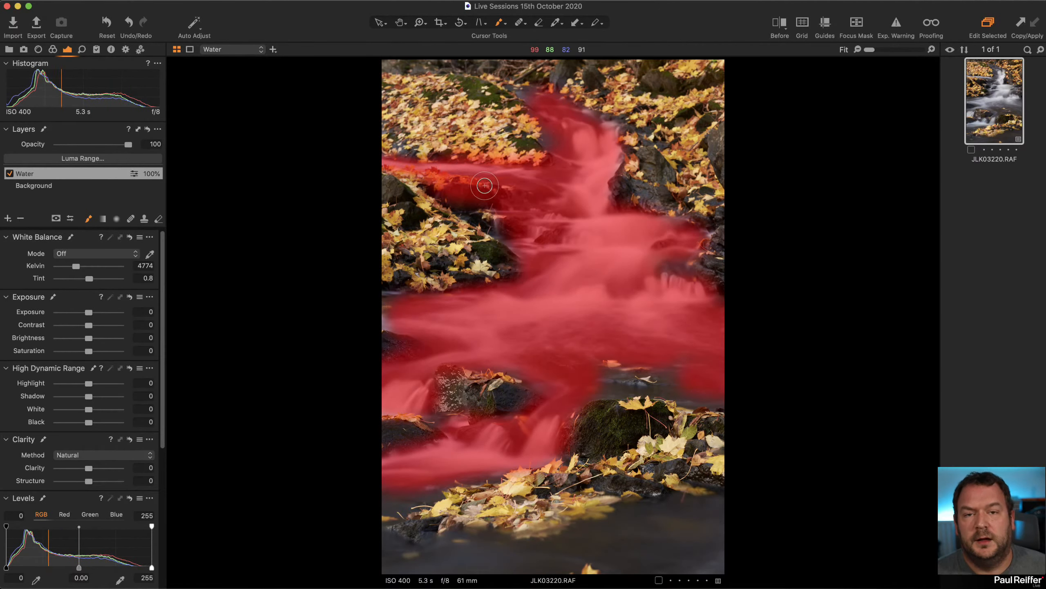
- Try out a larger and a smaller brush size over the masked stream
{"action": "right_click", "coordinate": [531, 214]}
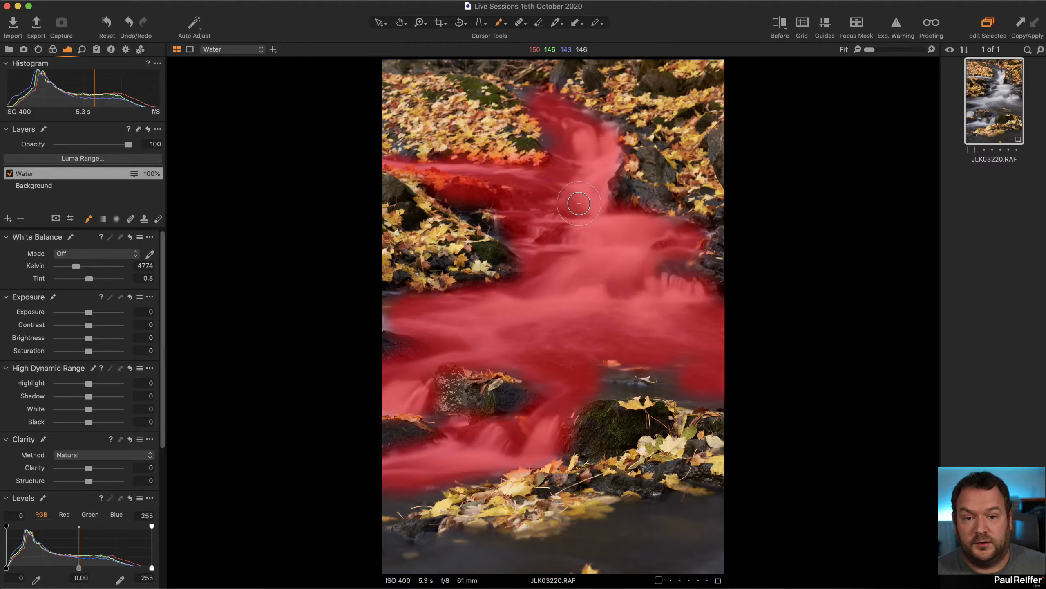
{"action": "key", "text": "bracketright"}
{"action": "key", "text": "bracketright"}
{"action": "key", "text": "bracketright"}
{"action": "key", "text": "bracketright"}
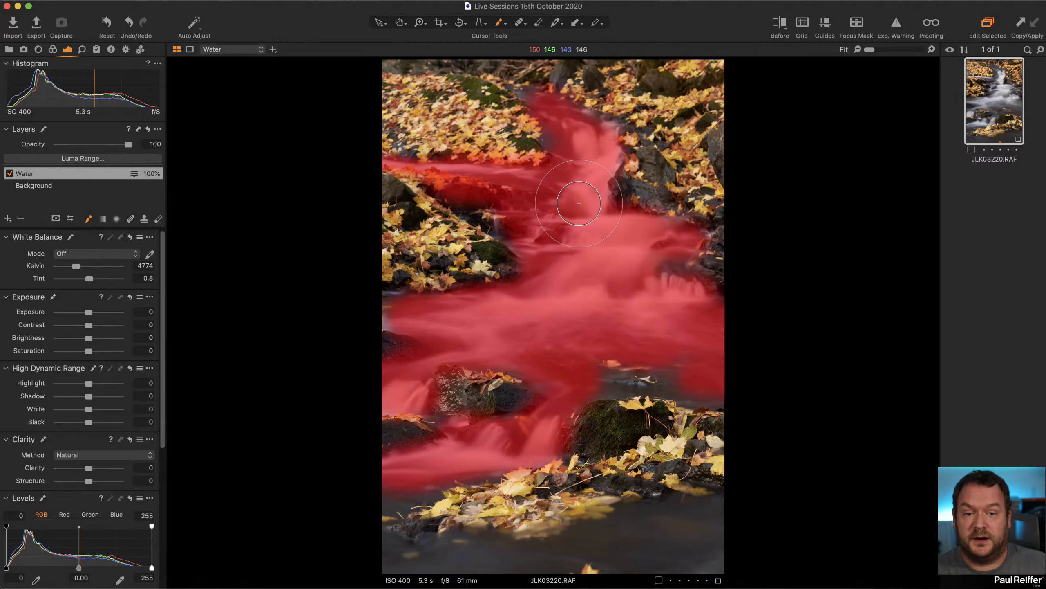
{"action": "key", "text": "bracketleft"}
{"action": "key", "text": "bracketleft"}
{"action": "key", "text": "bracketleft"}
{"action": "key", "text": "bracketleft"}
{"action": "key", "text": "bracketleft"}
{"action": "key", "text": "bracketleft"}
{"action": "key", "text": "bracketleft"}
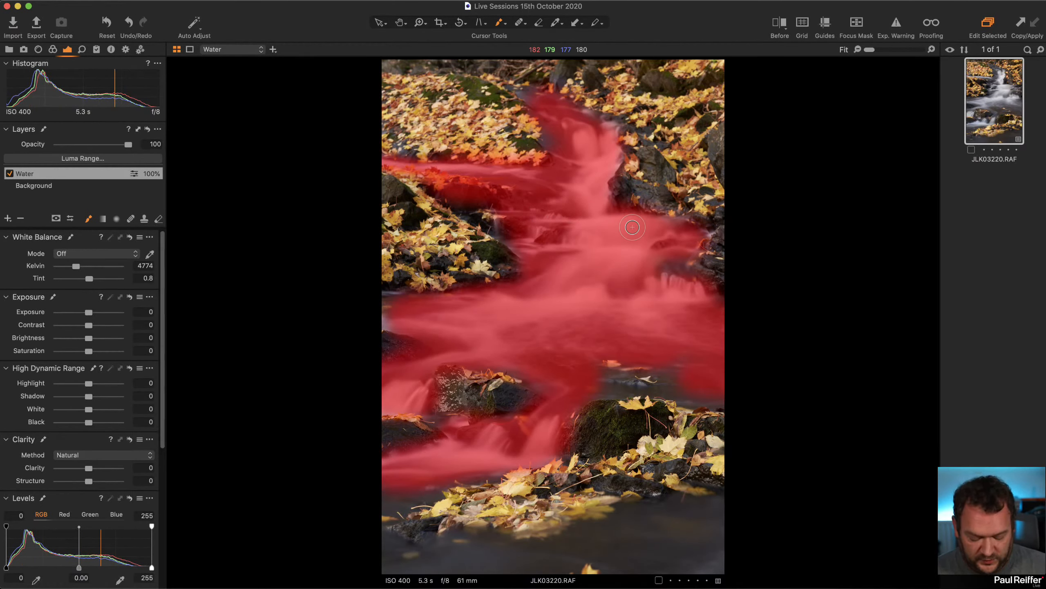
- Hide the mask and set the Water layer's Clarity to 46 and Structure to 57
{"action": "key", "text": "m"}
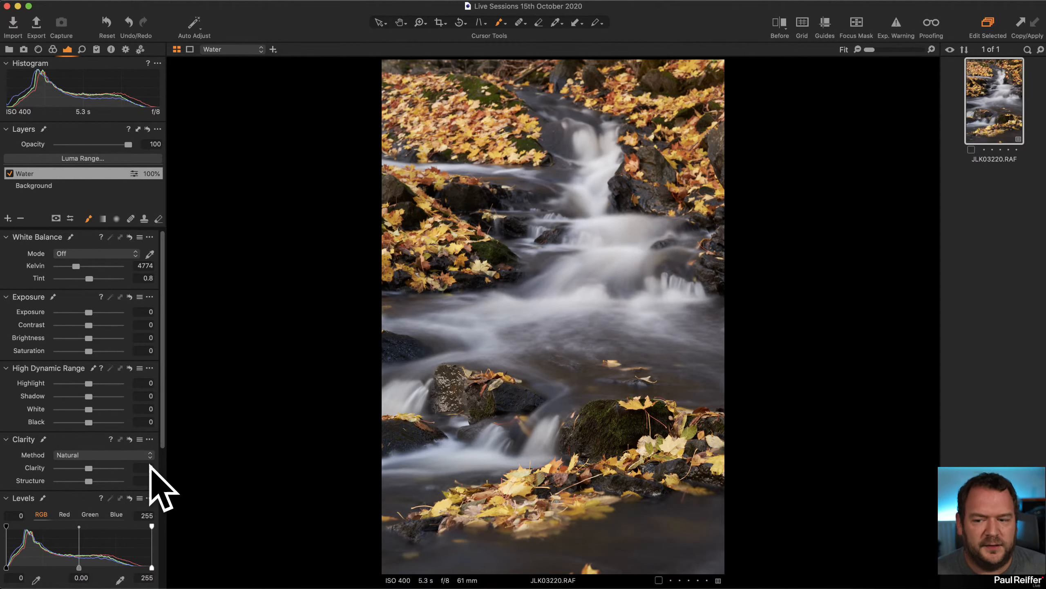
{"action": "left_click", "coordinate": [103, 471]}
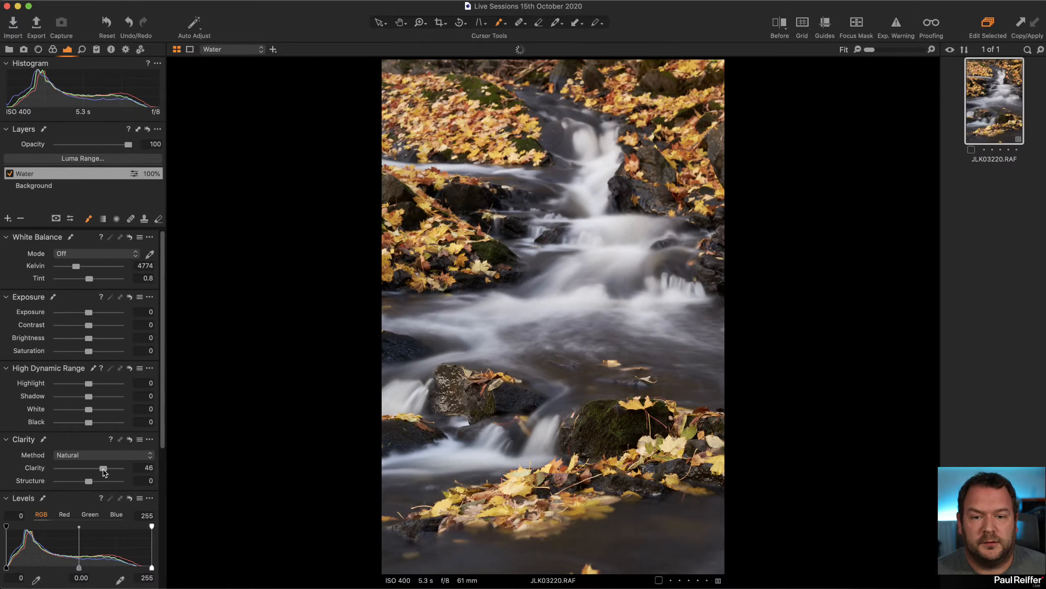
{"action": "left_click_drag", "start_coordinate": [102, 486], "coordinate": [106, 486]}
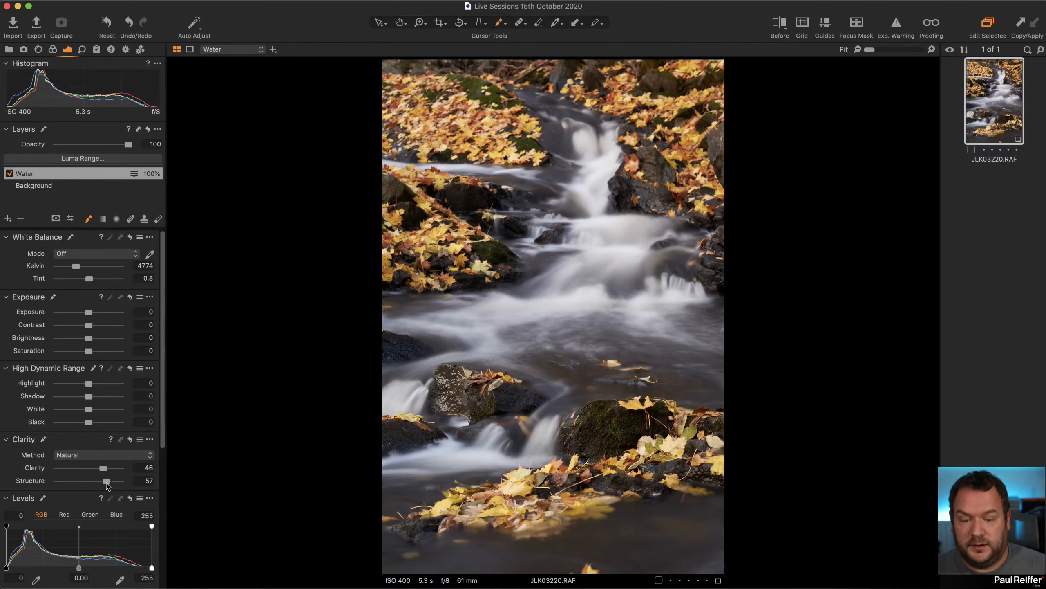
- Compare the small cascade beside the right-hand rocks before and after the adjustments at 300% with the split view
{"action": "key", "text": "z"}
{"action": "left_click", "coordinate": [715, 314]}
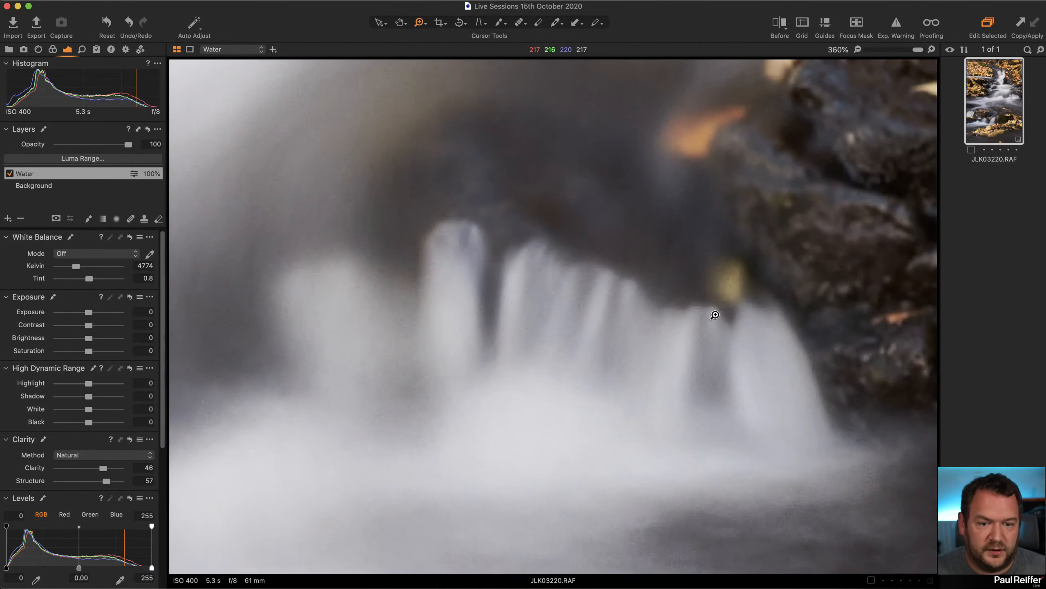
{"action": "scroll", "coordinate": [601, 325], "scroll_direction": "down", "scroll_amount": 1}
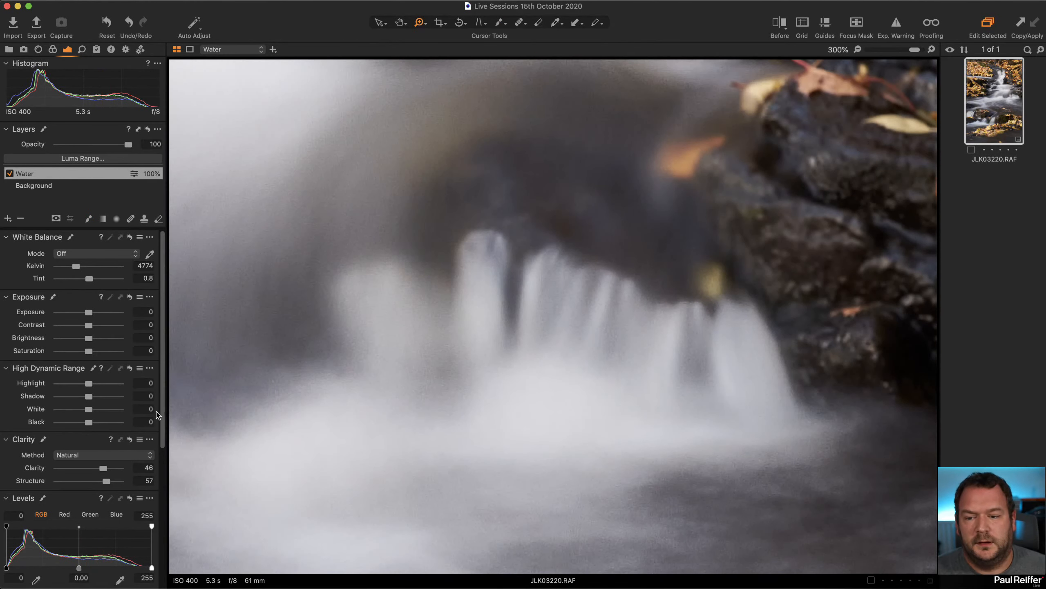
{"action": "left_click", "coordinate": [779, 26]}
{"action": "mouse_move", "coordinate": [552, 312]}
{"action": "left_mouse_down"}
{"action": "mouse_move", "coordinate": [683, 316]}
{"action": "mouse_move", "coordinate": [562, 317]}
{"action": "left_mouse_up"}
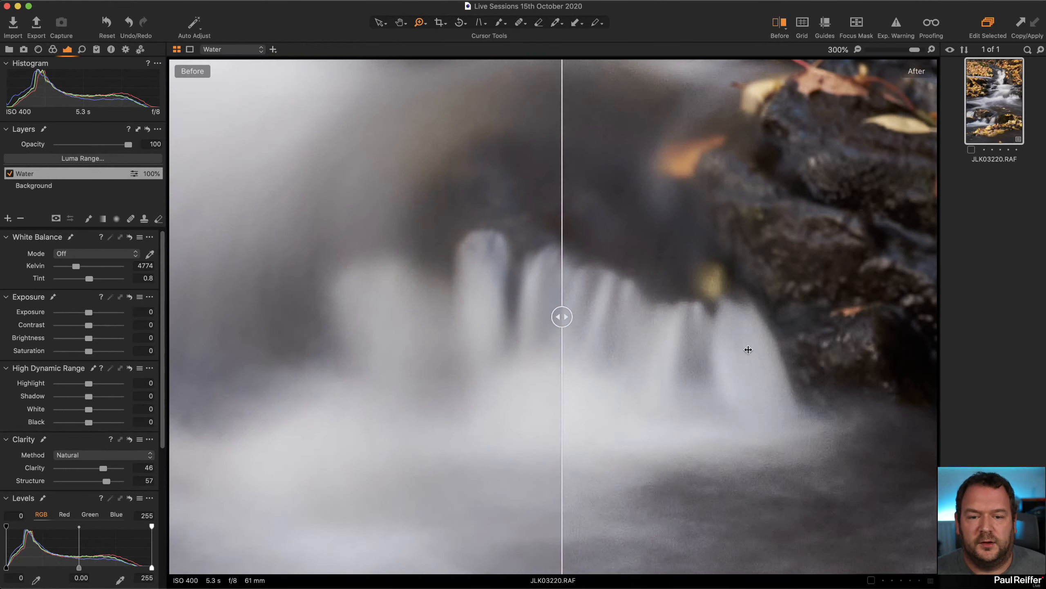
{"action": "left_click_drag", "start_coordinate": [748, 350], "coordinate": [520, 374]}
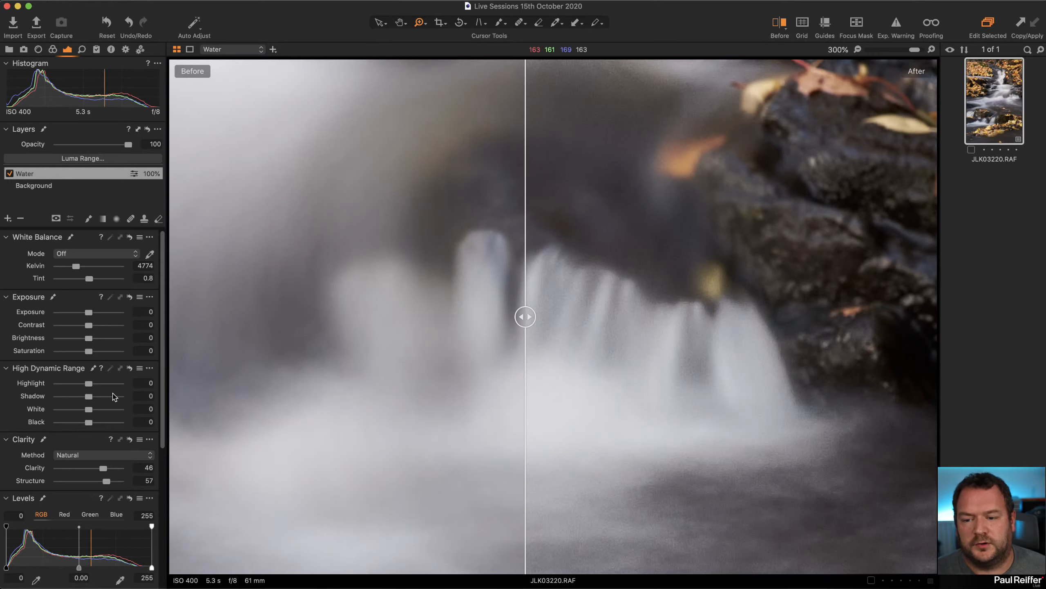
- Try a Clarity of -9 on the Water layer and compare the cascade before and after in the split view
{"action": "left_click_drag", "start_coordinate": [103, 468], "coordinate": [86, 468]}
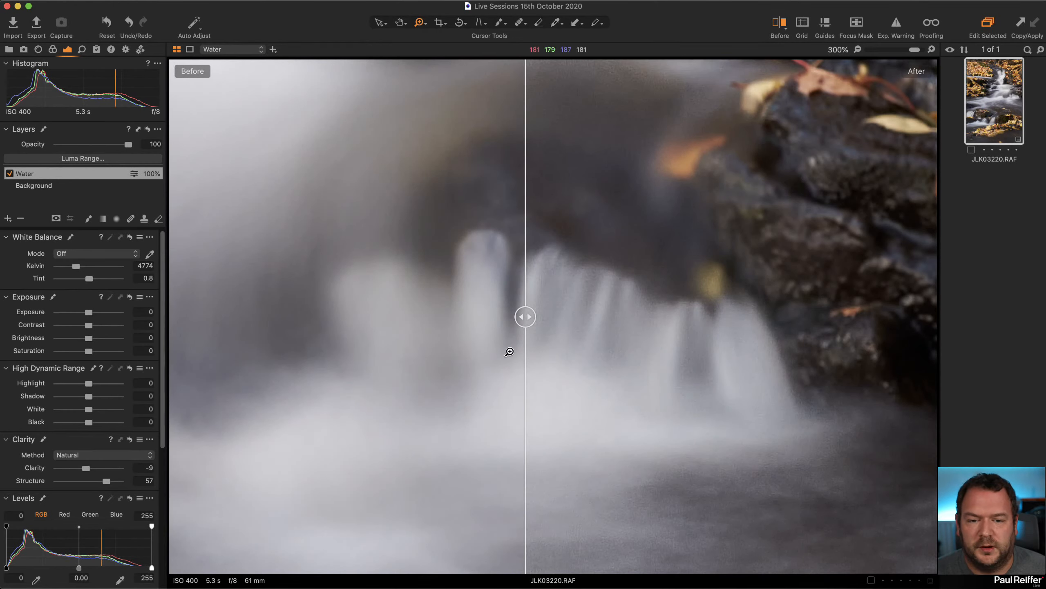
{"action": "left_click_drag", "start_coordinate": [525, 316], "coordinate": [380, 362]}
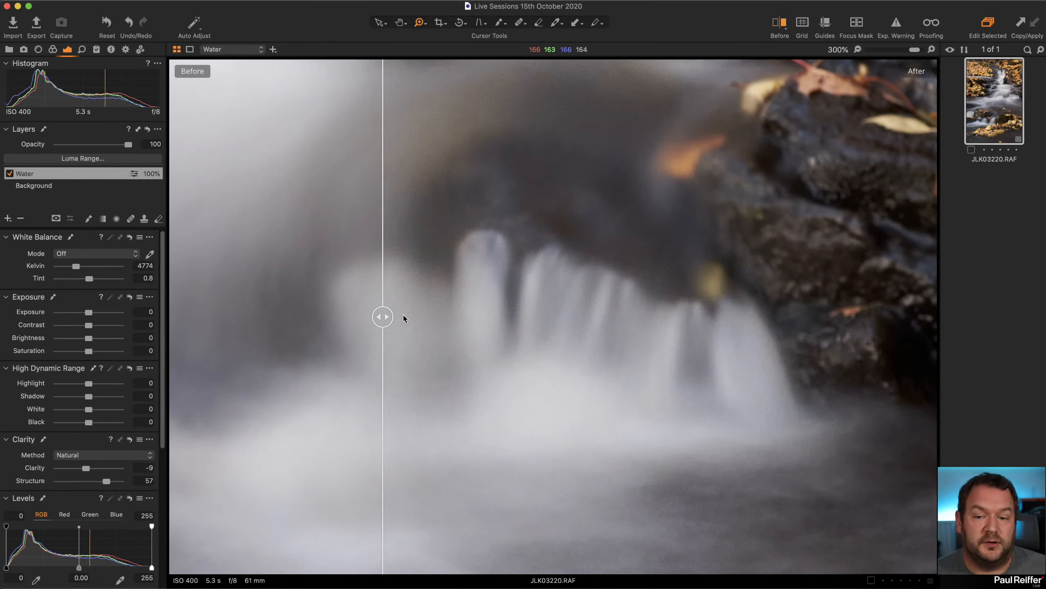
{"action": "left_click_drag", "start_coordinate": [387, 317], "coordinate": [544, 340]}
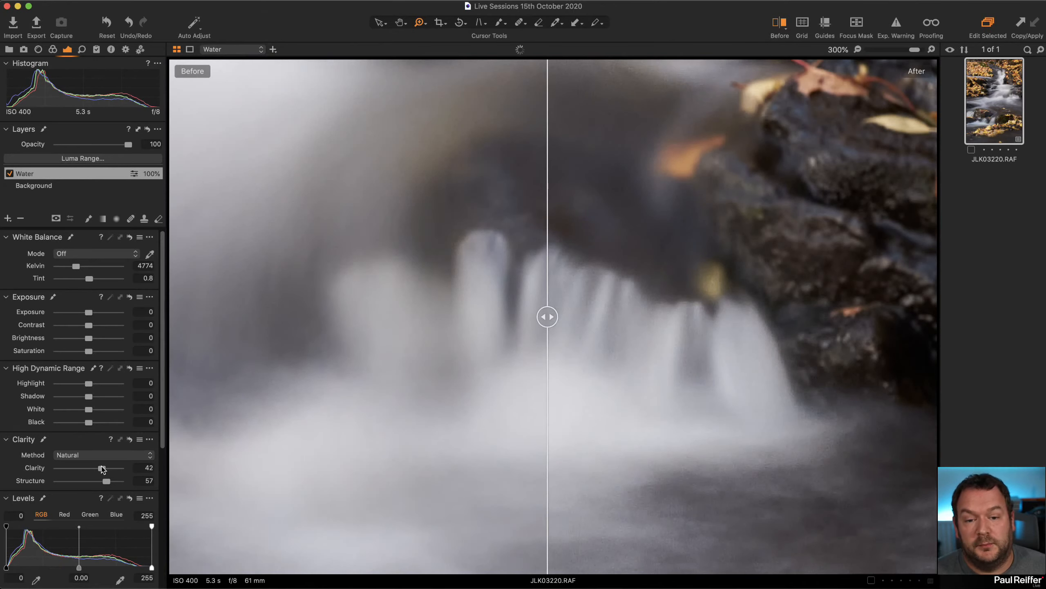
- Set the Water layer's Clarity to 33 and Structure to 34, and turn off the before/after comparison
{"action": "left_click", "coordinate": [100, 469]}
{"action": "left_click_drag", "start_coordinate": [106, 482], "coordinate": [99, 482]}
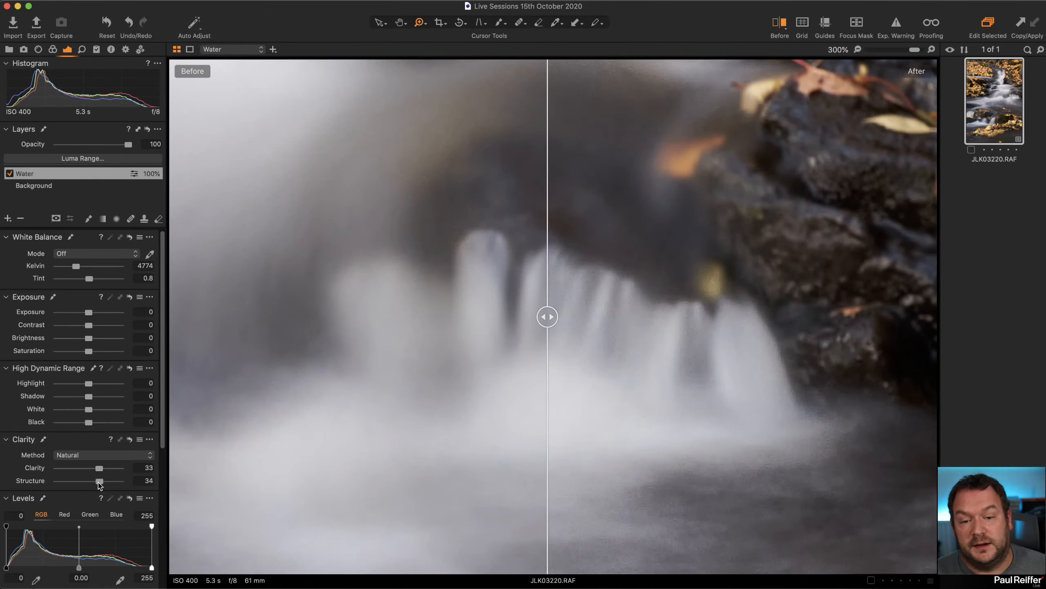
{"action": "left_click", "coordinate": [780, 22]}
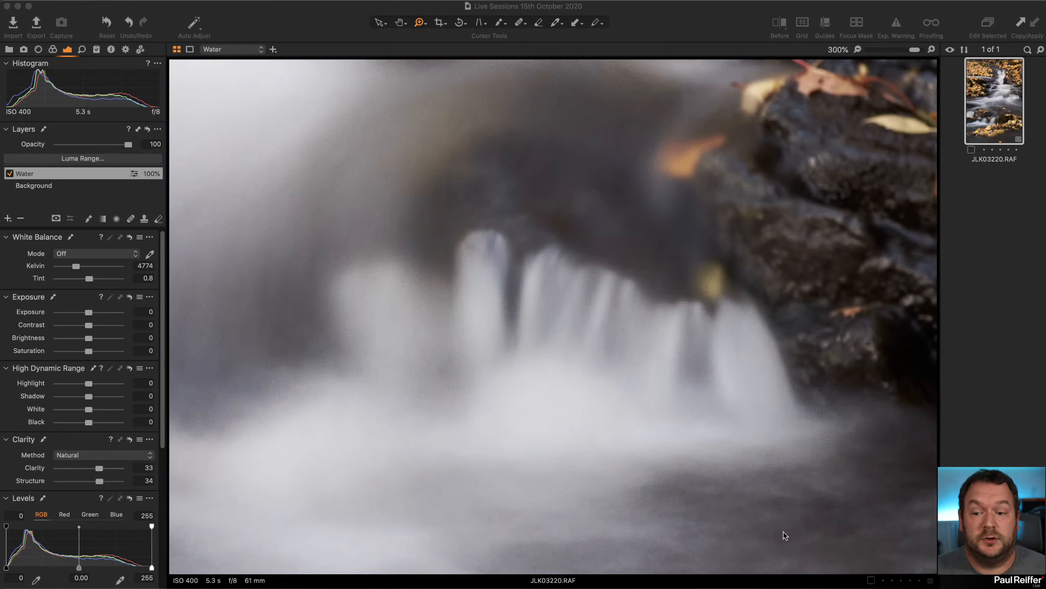
- Try a Structure of 100 on the Water layer, and settle on 41
{"action": "left_click_drag", "start_coordinate": [99, 481], "coordinate": [136, 480]}
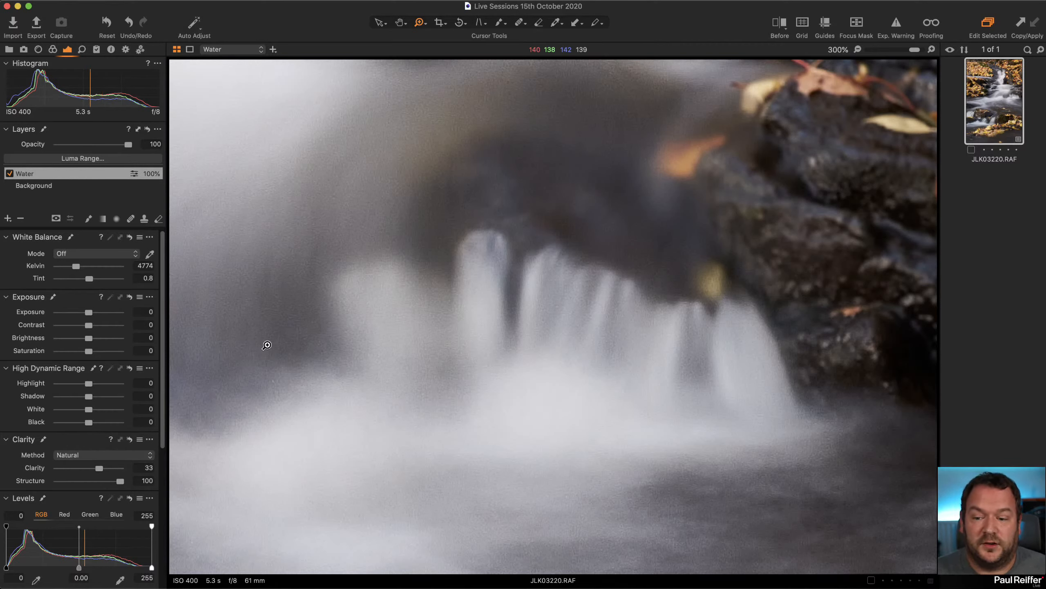
{"action": "left_click", "coordinate": [104, 482]}
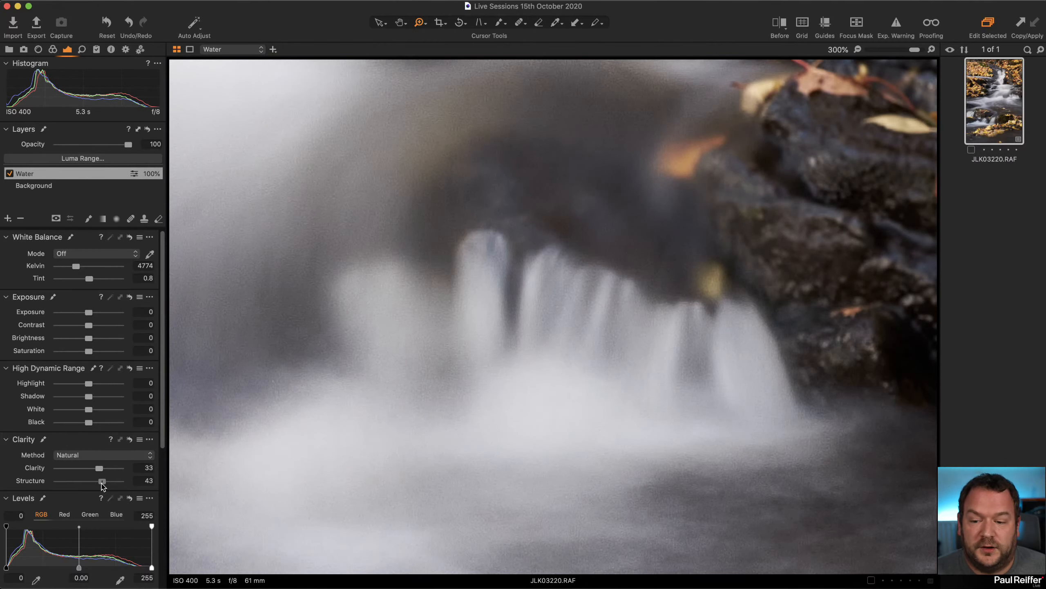
{"action": "left_click_drag", "start_coordinate": [104, 481], "coordinate": [101, 482]}
- Compare the main cascades and surrounding leaves before and after the adjustments at 100% with the split view
{"action": "left_click", "coordinate": [538, 320], "text": "alt"}
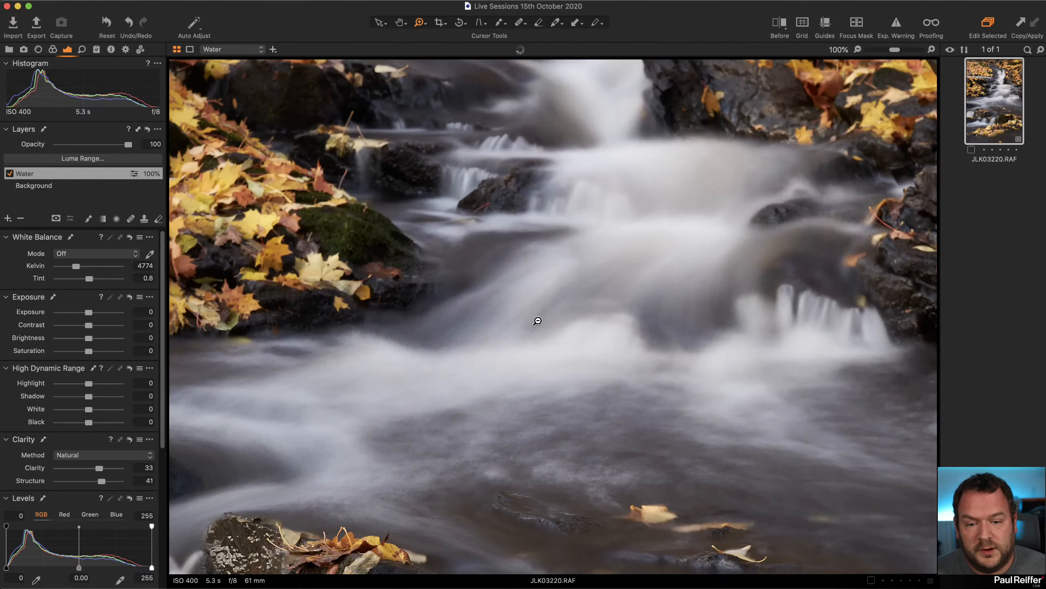
{"action": "left_click_drag", "start_coordinate": [626, 246], "coordinate": [634, 361]}
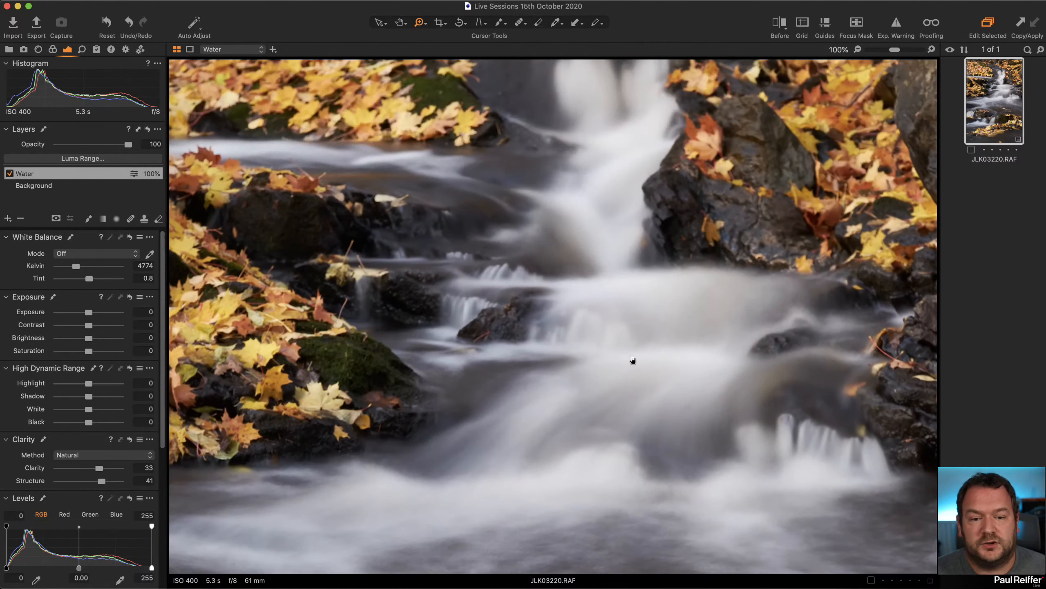
{"action": "left_click", "coordinate": [785, 23]}
{"action": "left_click_drag", "start_coordinate": [554, 317], "coordinate": [432, 316]}
{"action": "left_click_drag", "start_coordinate": [431, 357], "coordinate": [366, 365]}
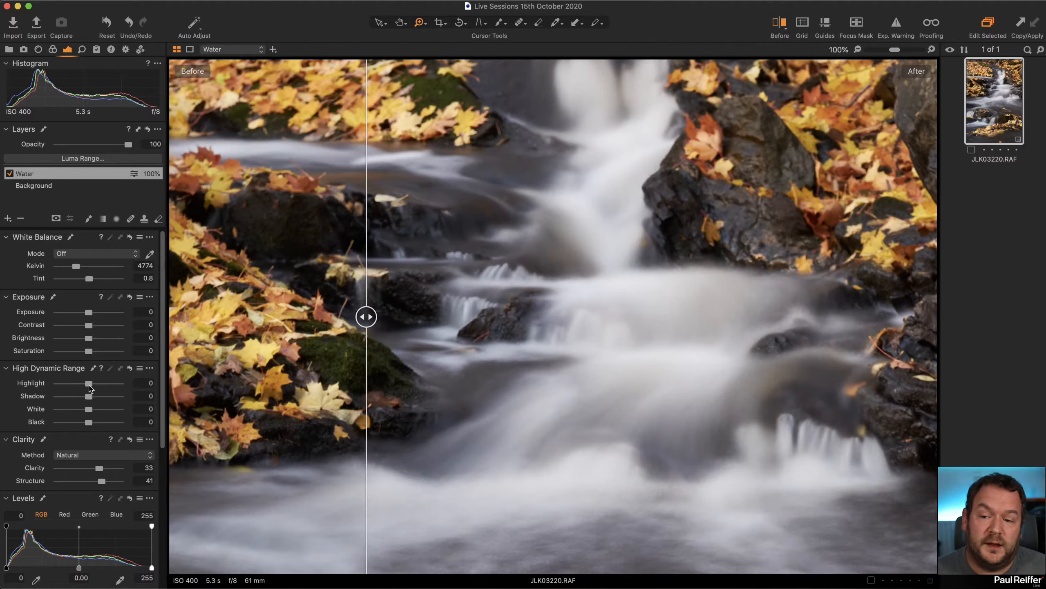
- Try High Dynamic Range values of -65 Highlight and -56 White on the Water layer, and settle on Highlight 17 and White 25
{"action": "mouse_move", "coordinate": [90, 387]}
{"action": "left_mouse_down"}
{"action": "mouse_move", "coordinate": [65, 388]}
{"action": "mouse_move", "coordinate": [75, 389]}
{"action": "mouse_move", "coordinate": [74, 412]}
{"action": "mouse_move", "coordinate": [60, 413]}
{"action": "mouse_move", "coordinate": [88, 414]}
{"action": "mouse_move", "coordinate": [58, 414]}
{"action": "mouse_move", "coordinate": [94, 415]}
{"action": "mouse_move", "coordinate": [87, 388]}
{"action": "left_mouse_up"}
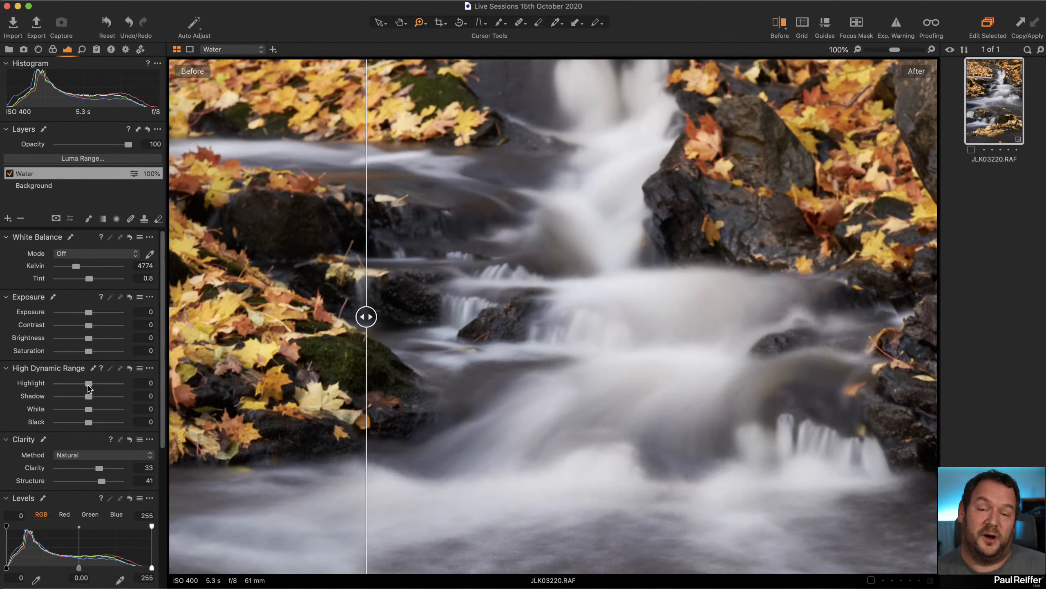
{"action": "left_click_drag", "start_coordinate": [88, 384], "coordinate": [71, 410]}
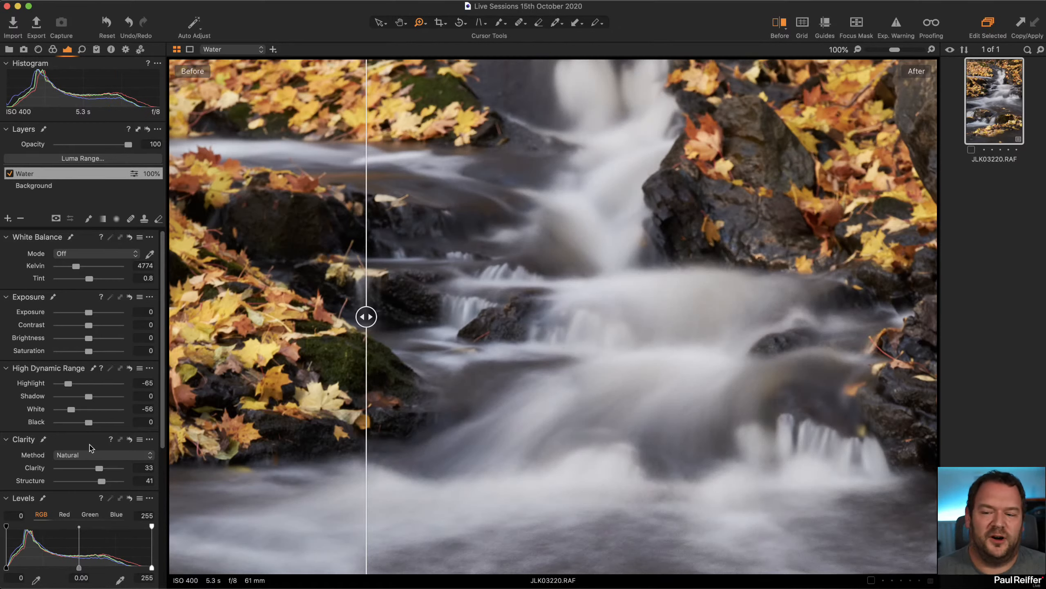
{"action": "left_click_drag", "start_coordinate": [74, 384], "coordinate": [95, 412]}
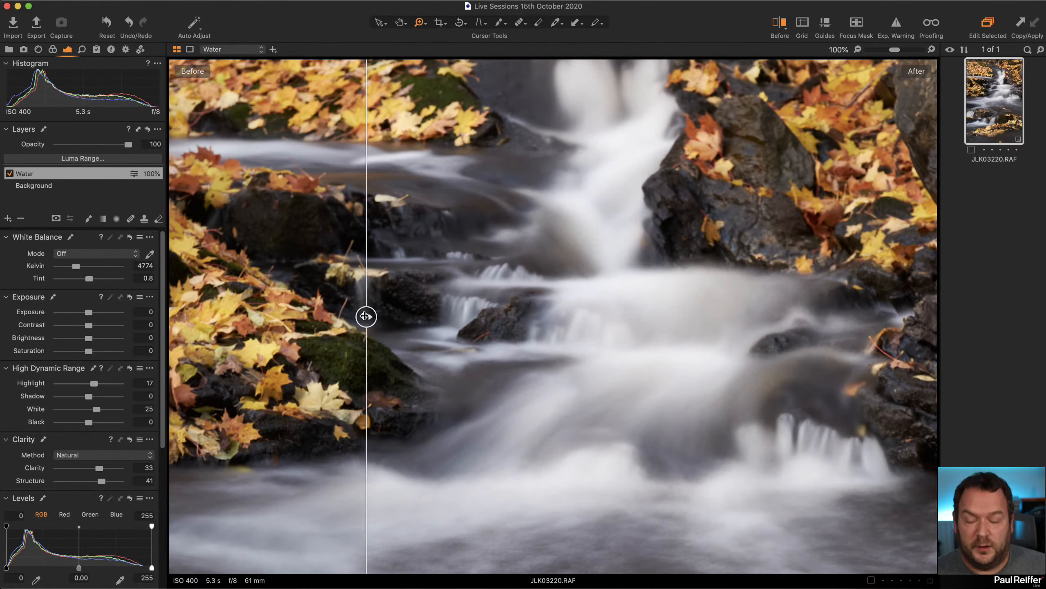
- Check the Water layer's adjustments on the whole photo by moving the before/after split until only the After version shows
{"action": "left_click_drag", "start_coordinate": [366, 317], "coordinate": [311, 416]}
{"action": "left_click", "coordinate": [310, 416]}
{"action": "key", "text": "super+0"}
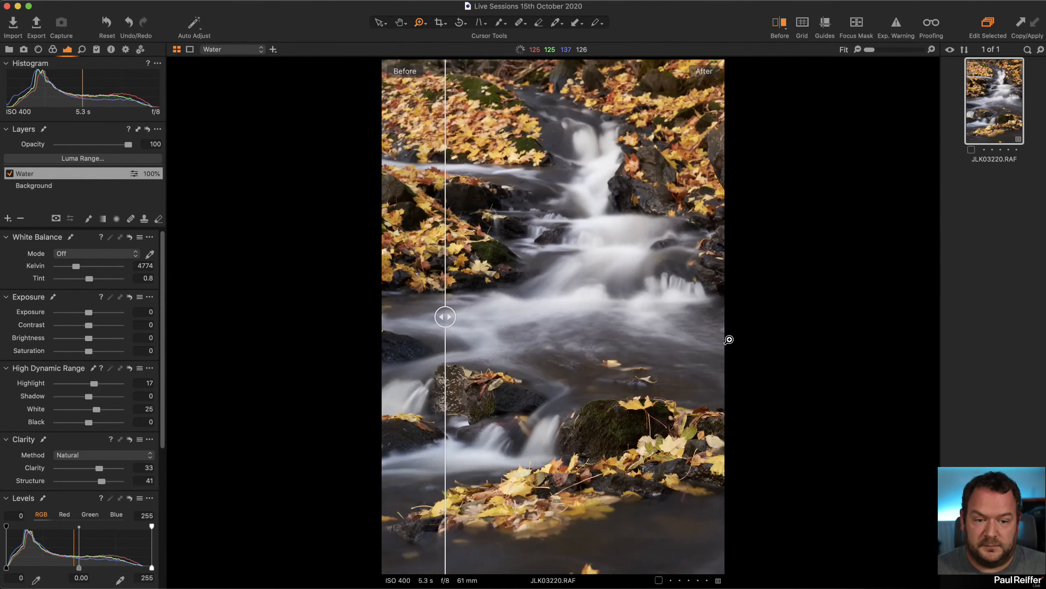
{"action": "left_click_drag", "start_coordinate": [445, 316], "coordinate": [413, 329]}
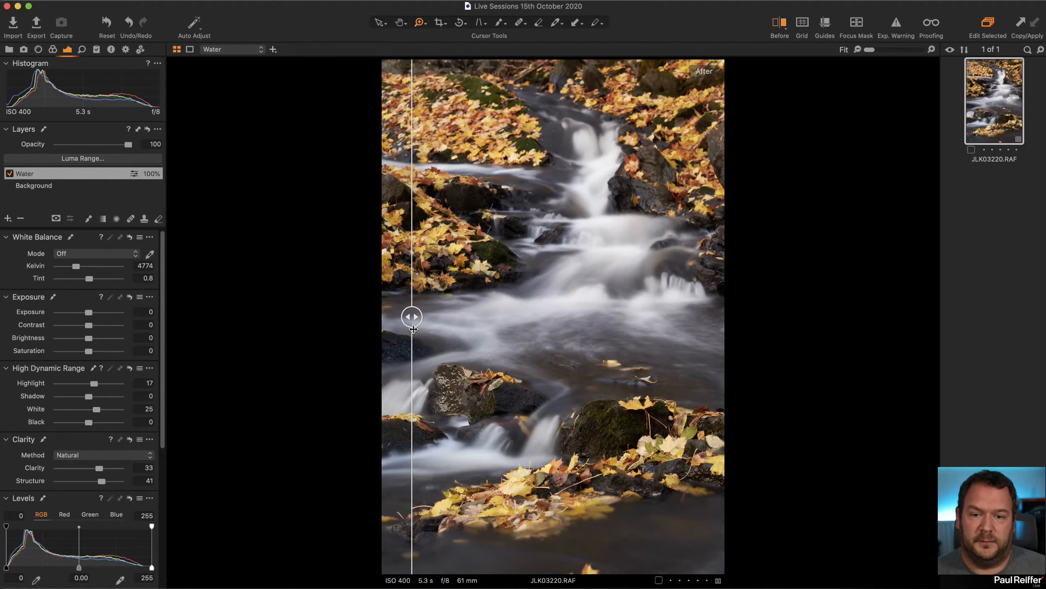
{"action": "left_click_drag", "start_coordinate": [413, 329], "coordinate": [367, 325]}
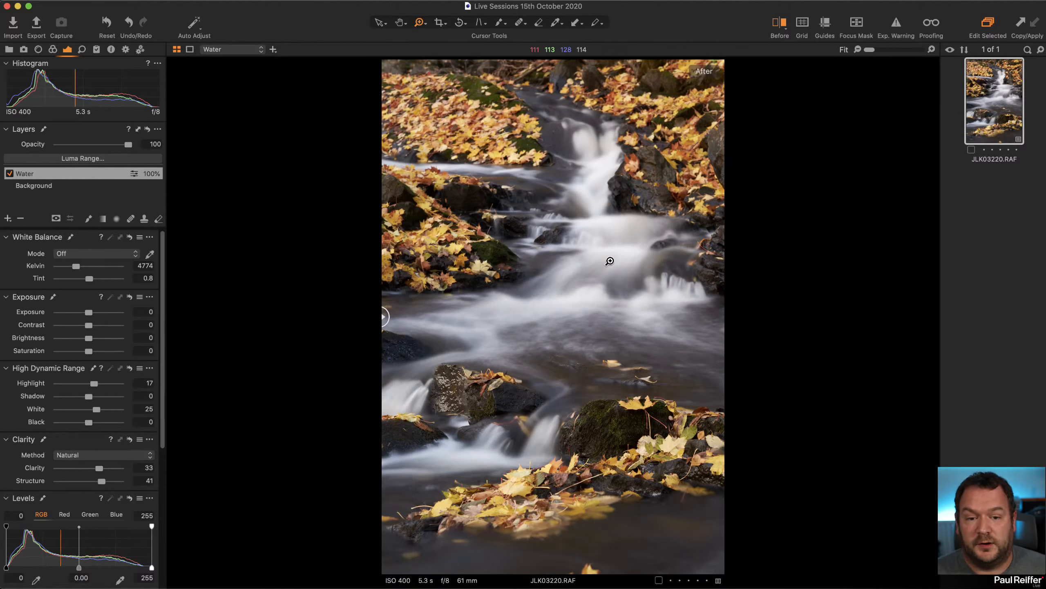
- Pick the warm tint in the water below the upper cascade with the advanced Color Editor, and widen the selected color range
{"action": "left_click", "coordinate": [53, 50]}
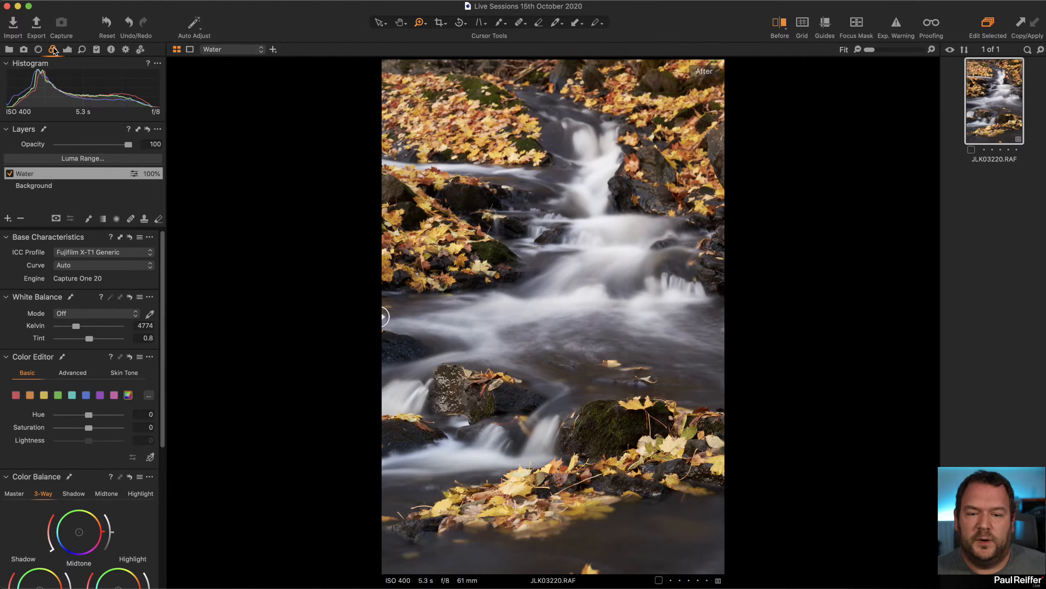
{"action": "left_click", "coordinate": [620, 253]}
{"action": "left_click", "coordinate": [629, 292]}
{"action": "left_click", "coordinate": [678, 338]}
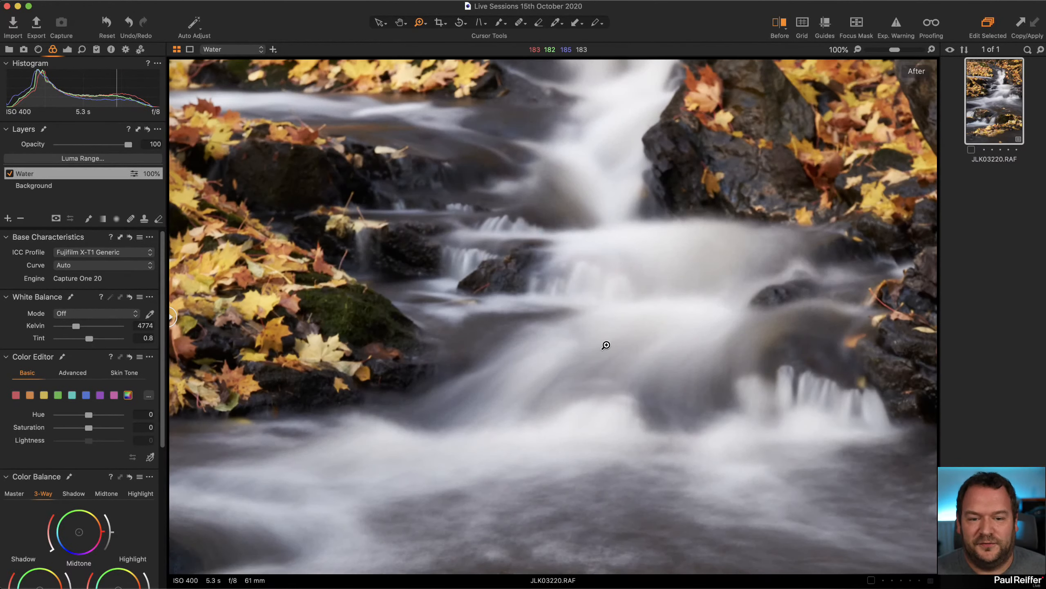
{"action": "left_click", "coordinate": [616, 331], "text": "alt"}
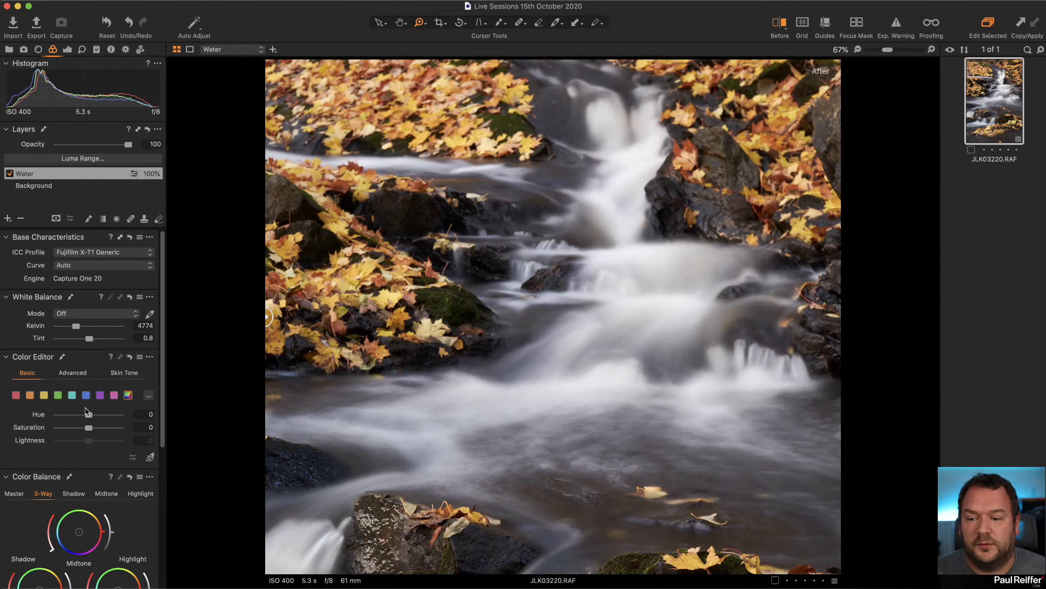
{"action": "left_click", "coordinate": [76, 375]}
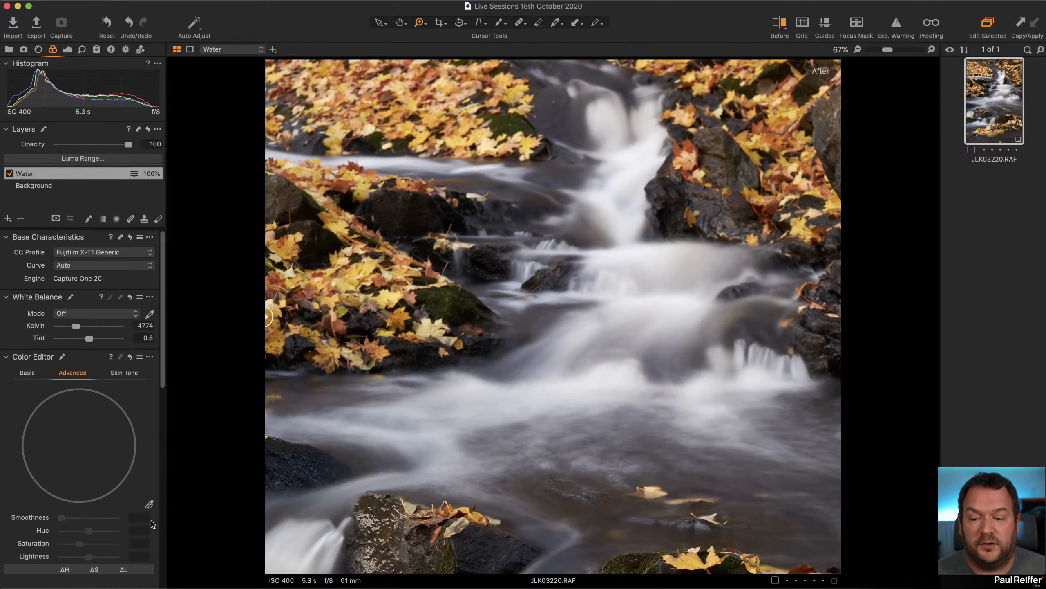
{"action": "left_click", "coordinate": [149, 503]}
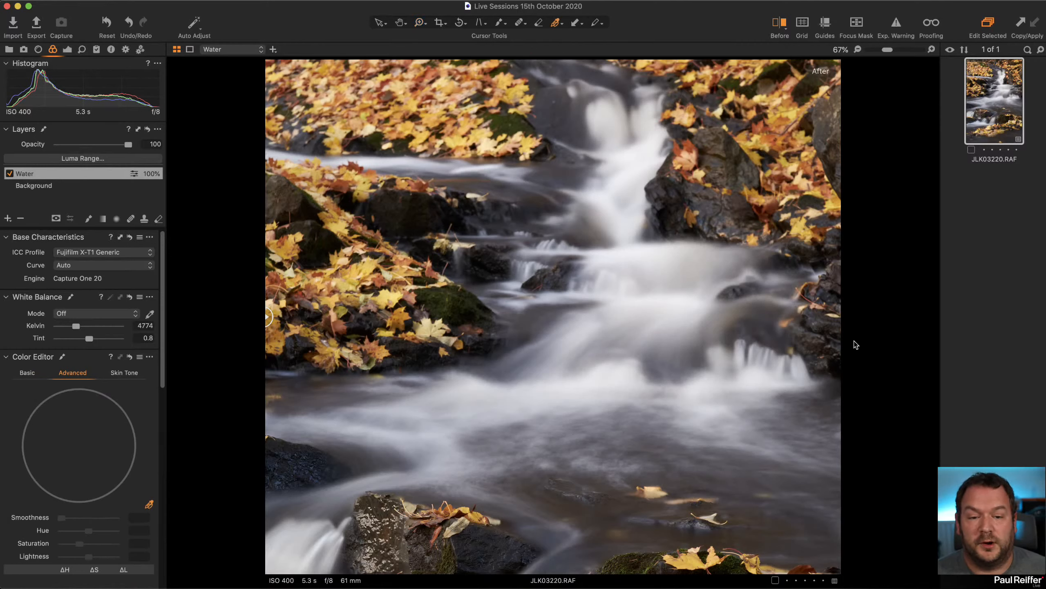
{"action": "left_click", "coordinate": [682, 271]}
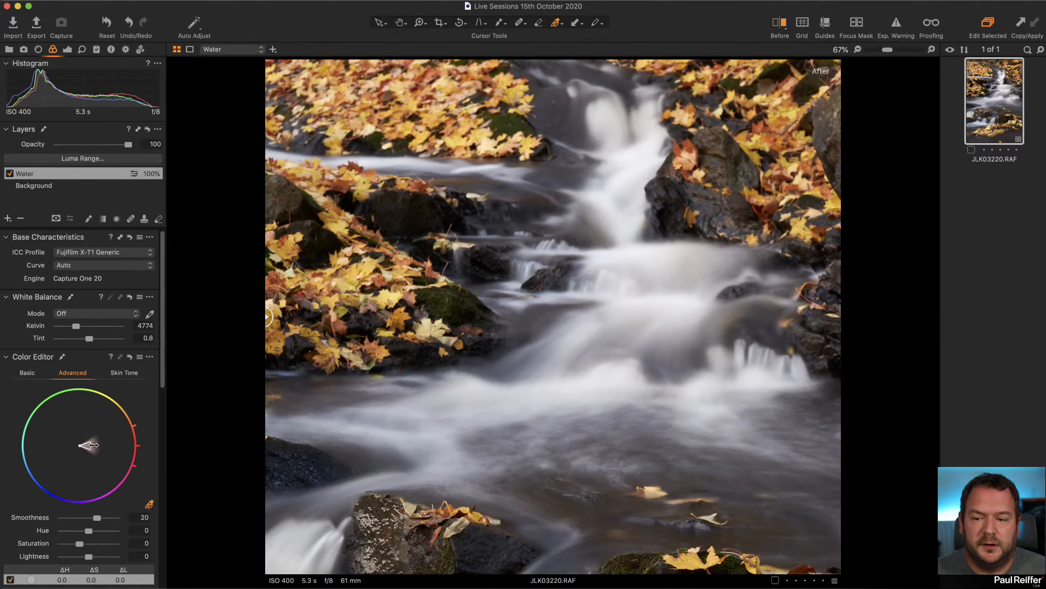
{"action": "mouse_move", "coordinate": [94, 445]}
{"action": "left_mouse_down"}
{"action": "mouse_move", "coordinate": [109, 444]}
{"action": "mouse_move", "coordinate": [99, 432]}
{"action": "mouse_move", "coordinate": [96, 455]}
{"action": "left_mouse_up"}
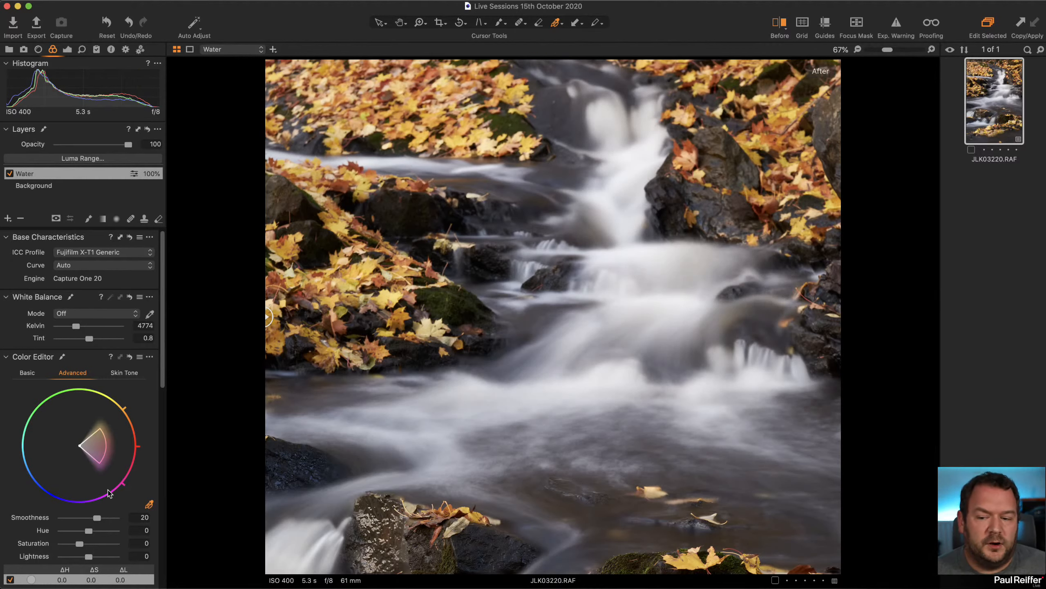
- Try a Saturation of 200 on the picked water tint, and settle on Saturation -43.5, Lightness 30.1 and Smoothness 23.5
{"action": "scroll", "coordinate": [99, 474], "scroll_direction": "down", "scroll_amount": 5}
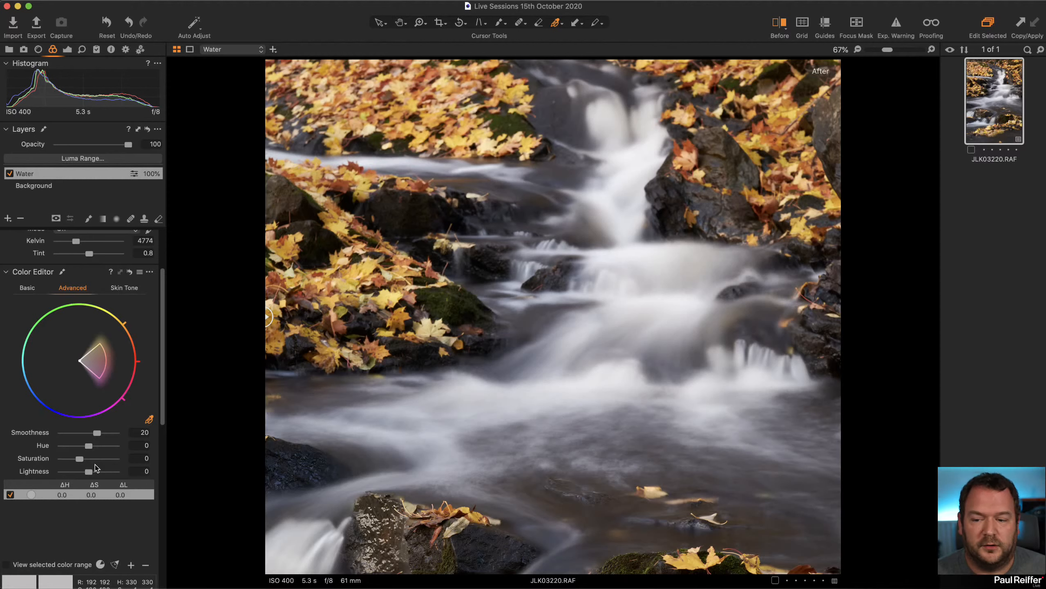
{"action": "left_click_drag", "start_coordinate": [79, 458], "coordinate": [191, 467]}
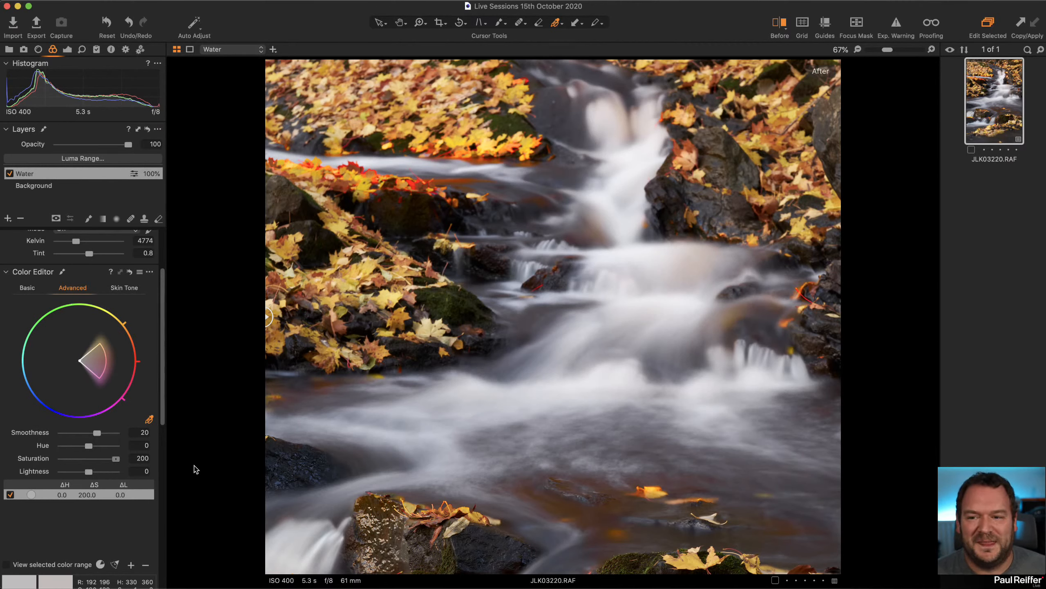
{"action": "left_click_drag", "start_coordinate": [196, 470], "coordinate": [104, 432]}
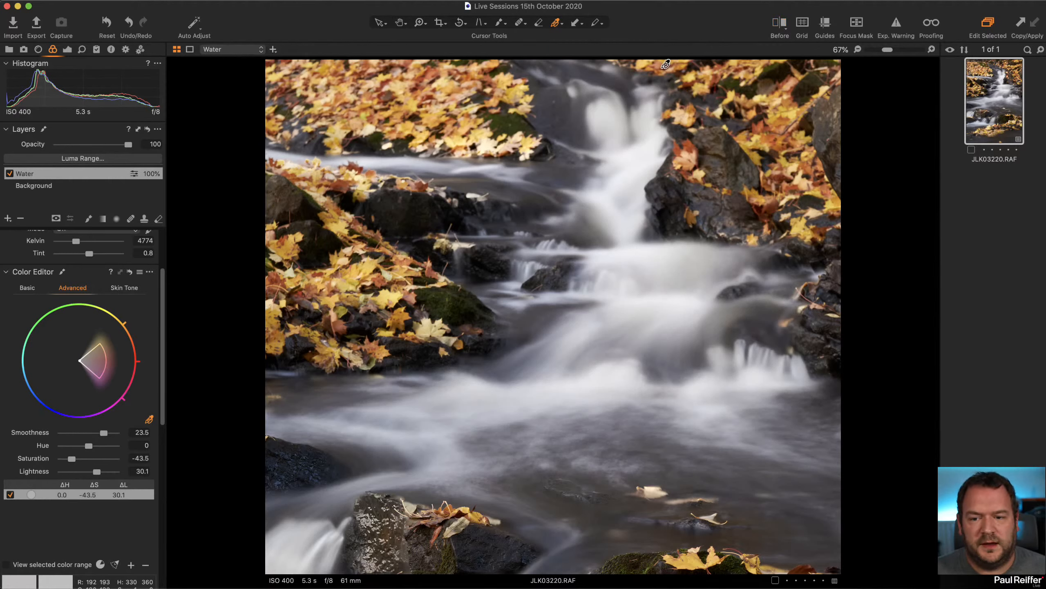
- Compare the water before and after the color correction with the split view, and return to the whole photo without the comparison
{"action": "left_click", "coordinate": [785, 22]}
{"action": "left_click_drag", "start_coordinate": [552, 314], "coordinate": [802, 336]}
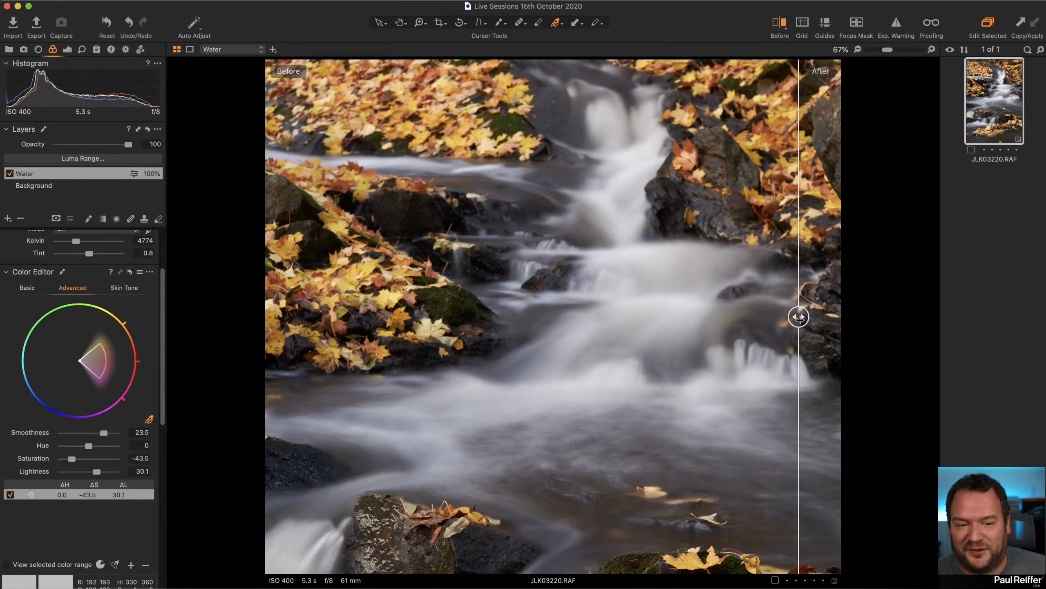
{"action": "left_click_drag", "start_coordinate": [799, 316], "coordinate": [367, 358]}
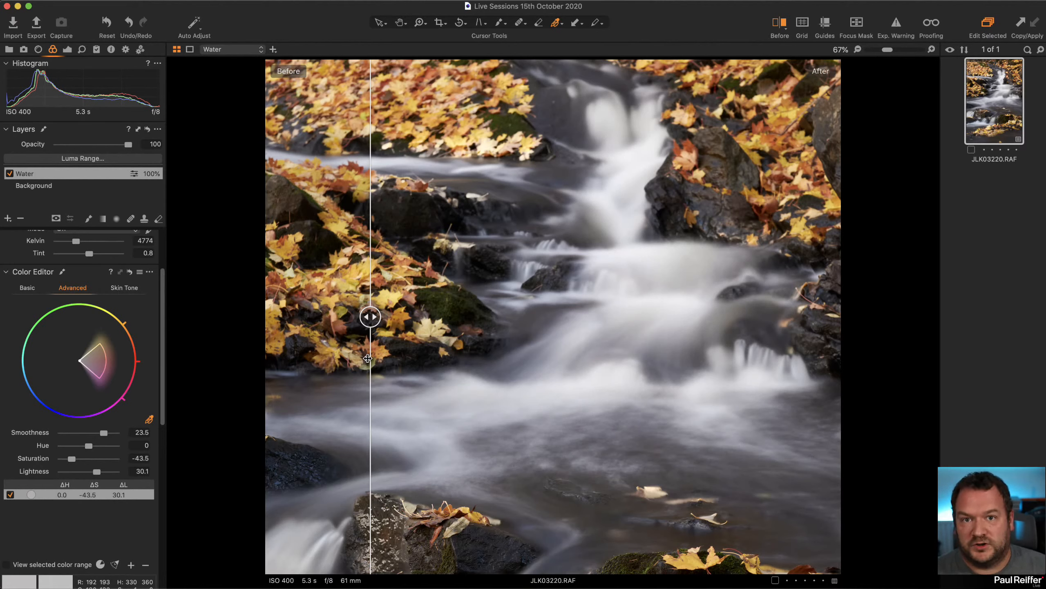
{"action": "left_click_drag", "start_coordinate": [372, 325], "coordinate": [258, 337]}
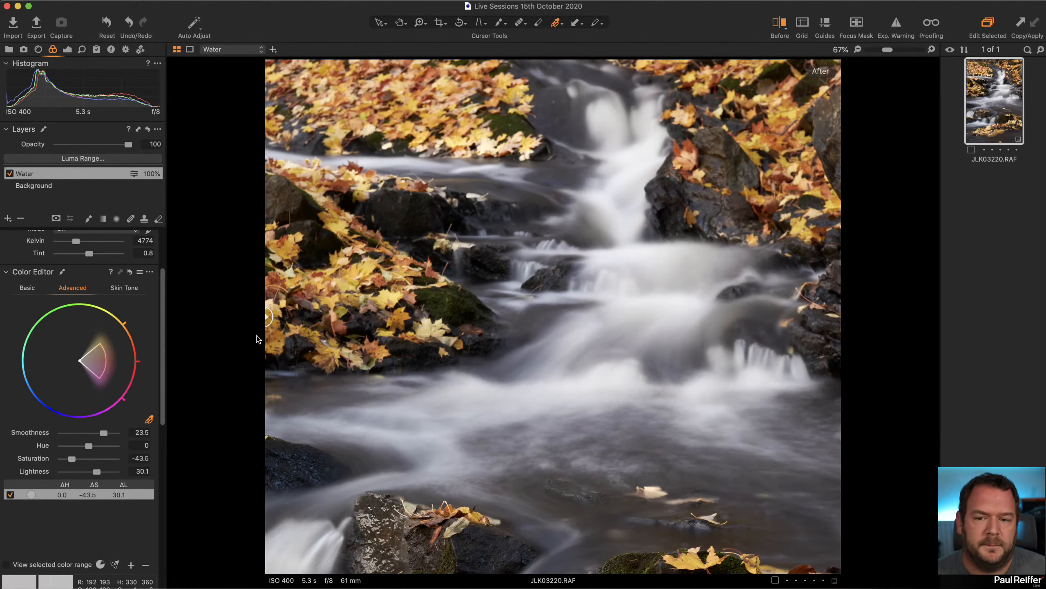
{"action": "left_click", "coordinate": [778, 20]}
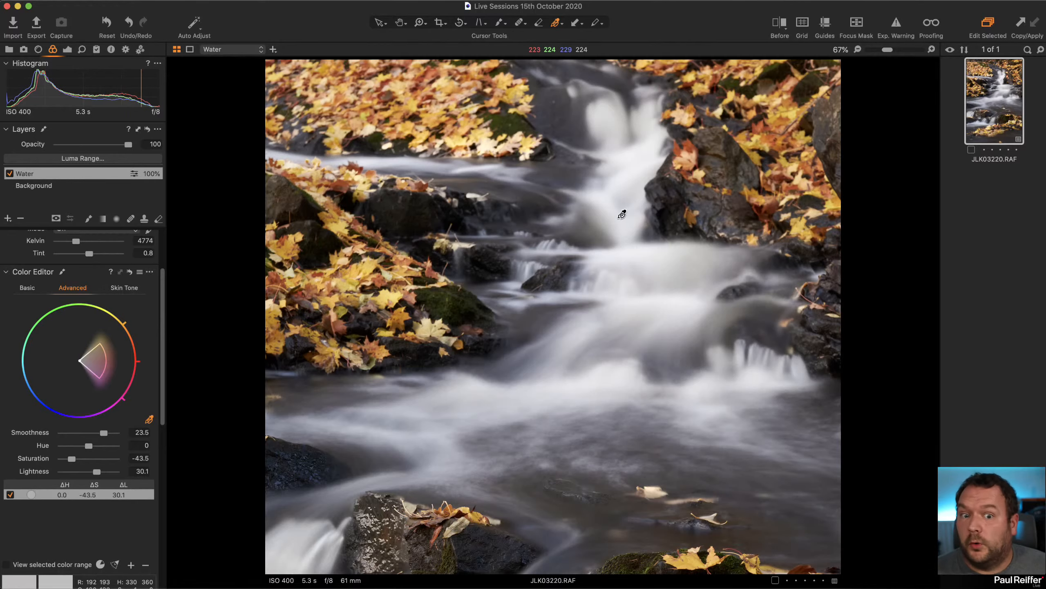
{"action": "key", "text": "super+0"}
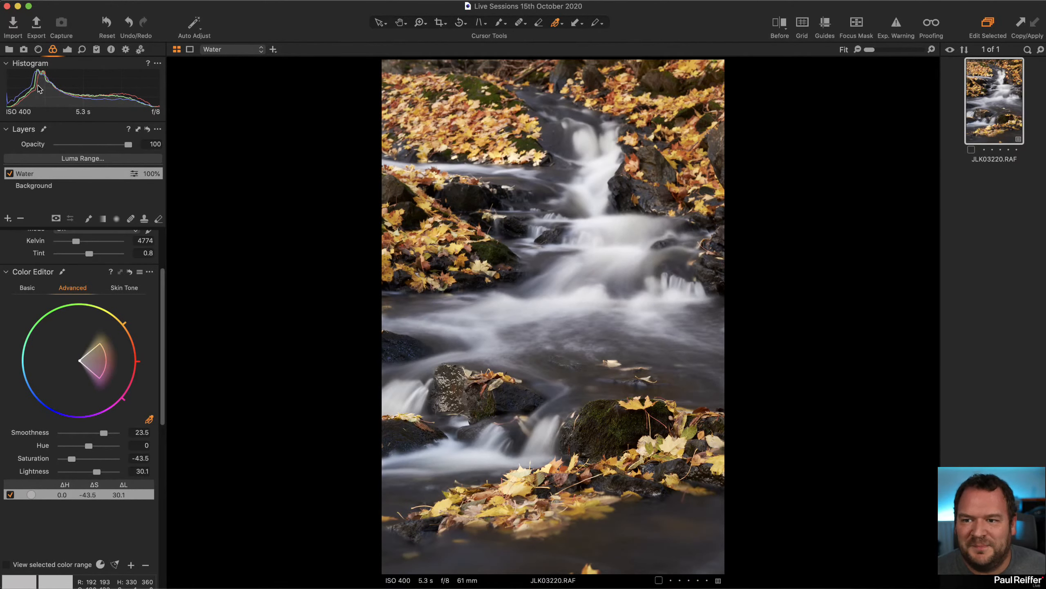
- Return to the exposure tools and bring the Vignetting settings into view
{"action": "left_click", "coordinate": [69, 51]}
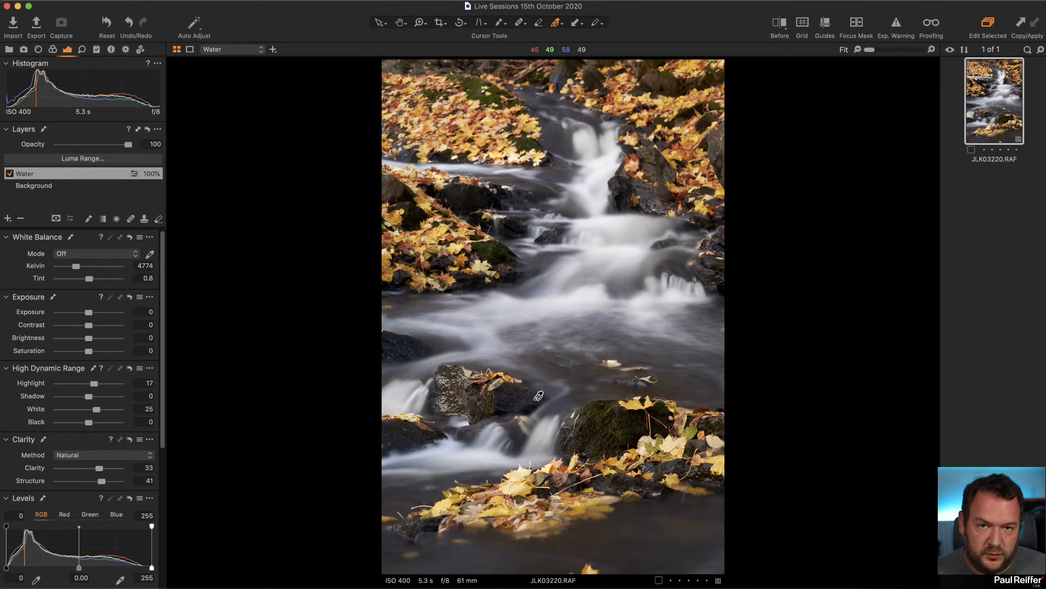
{"action": "scroll", "coordinate": [62, 493], "scroll_direction": "down", "scroll_amount": 3}
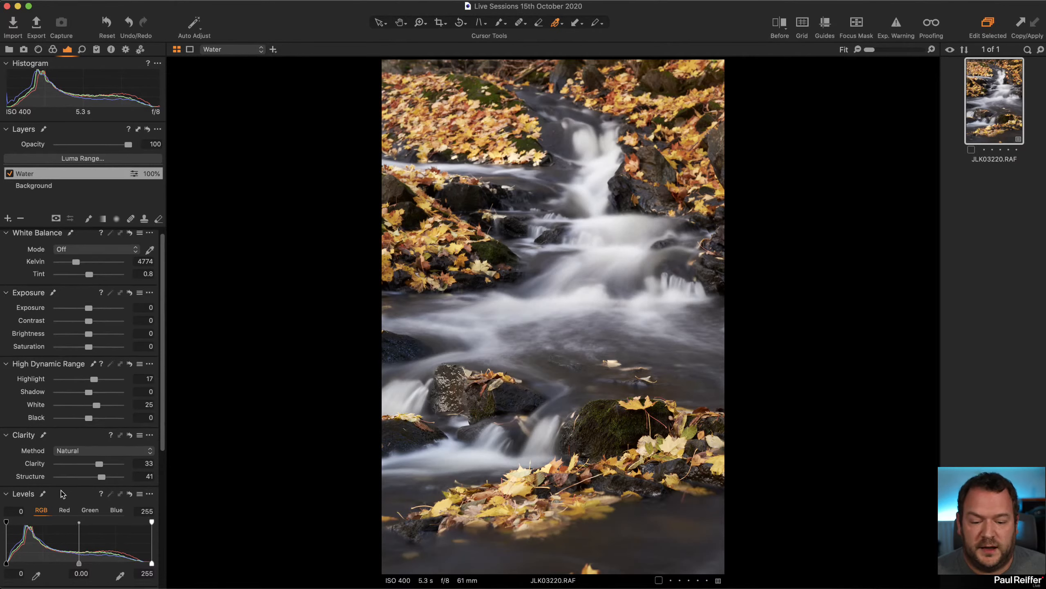
{"action": "scroll", "coordinate": [62, 494], "scroll_direction": "down", "scroll_amount": 5}
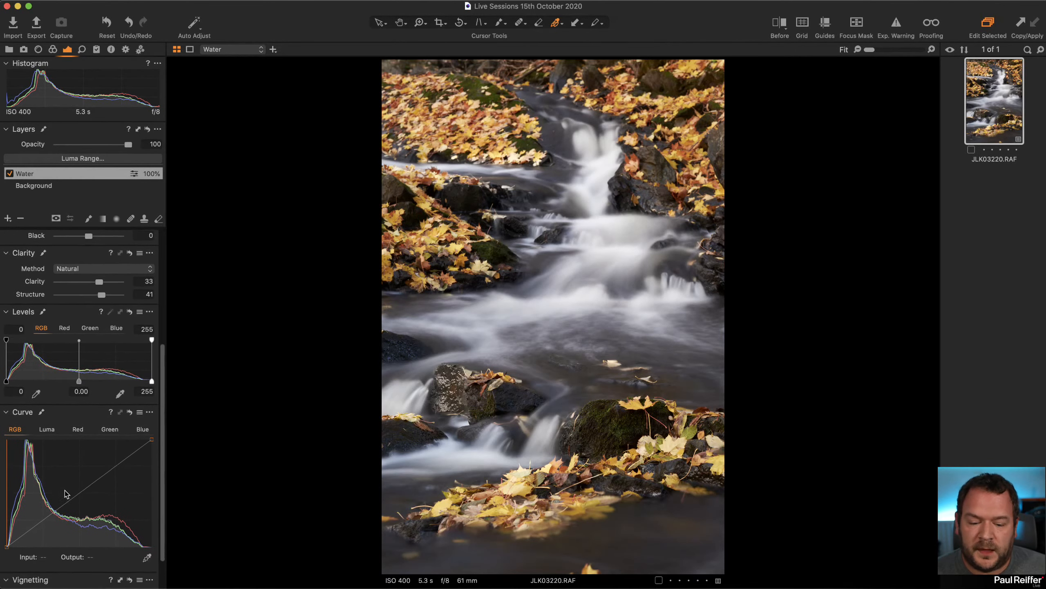
{"action": "scroll", "coordinate": [79, 407], "scroll_direction": "down", "scroll_amount": 1}
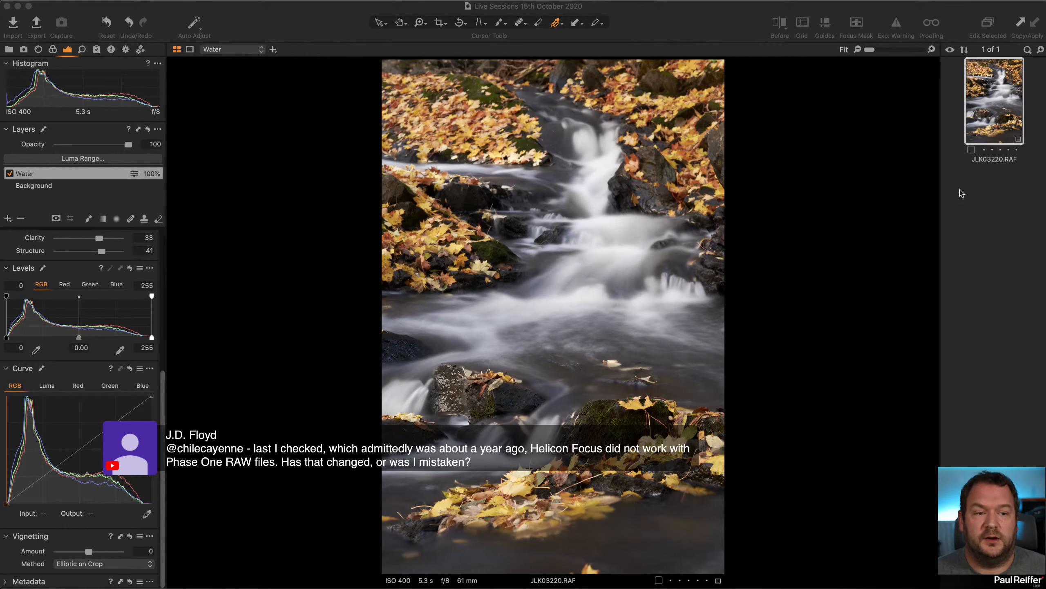
{"action": "right_click", "coordinate": [981, 108]}
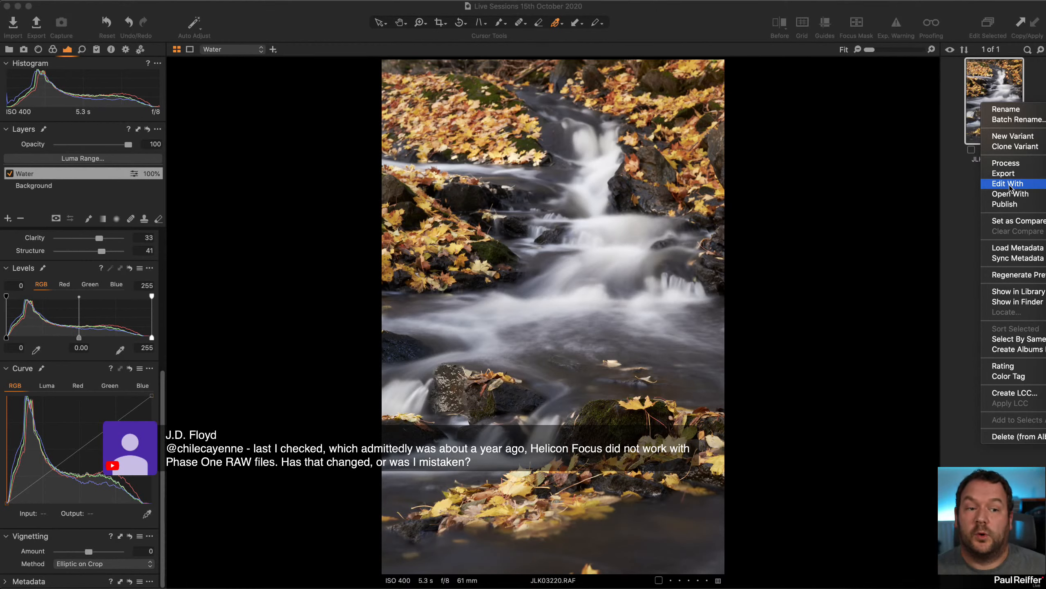
{"action": "left_click", "coordinate": [950, 189]}
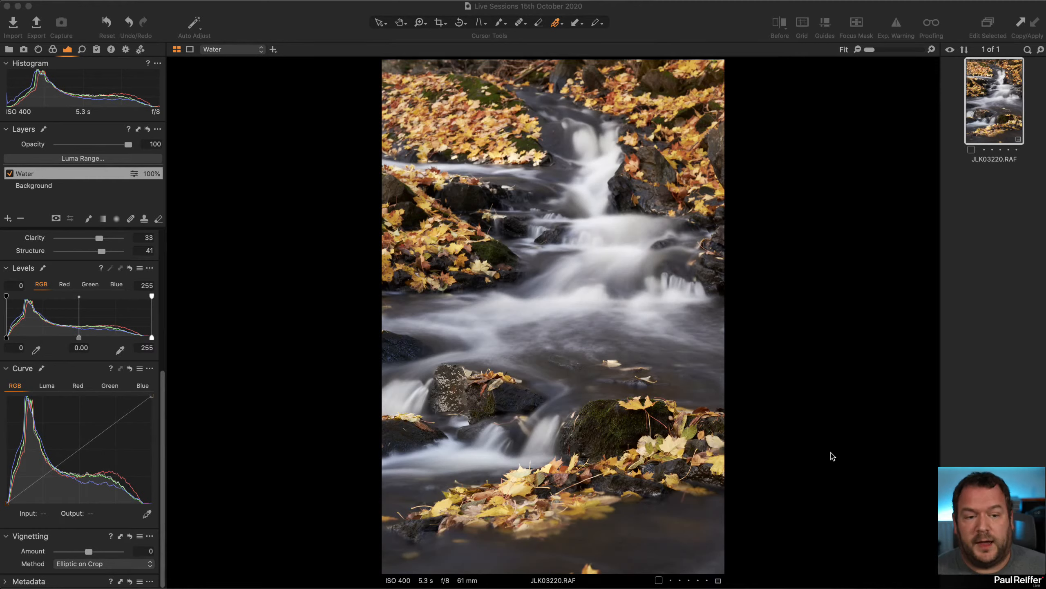
{"action": "left_click", "coordinate": [692, 17]}
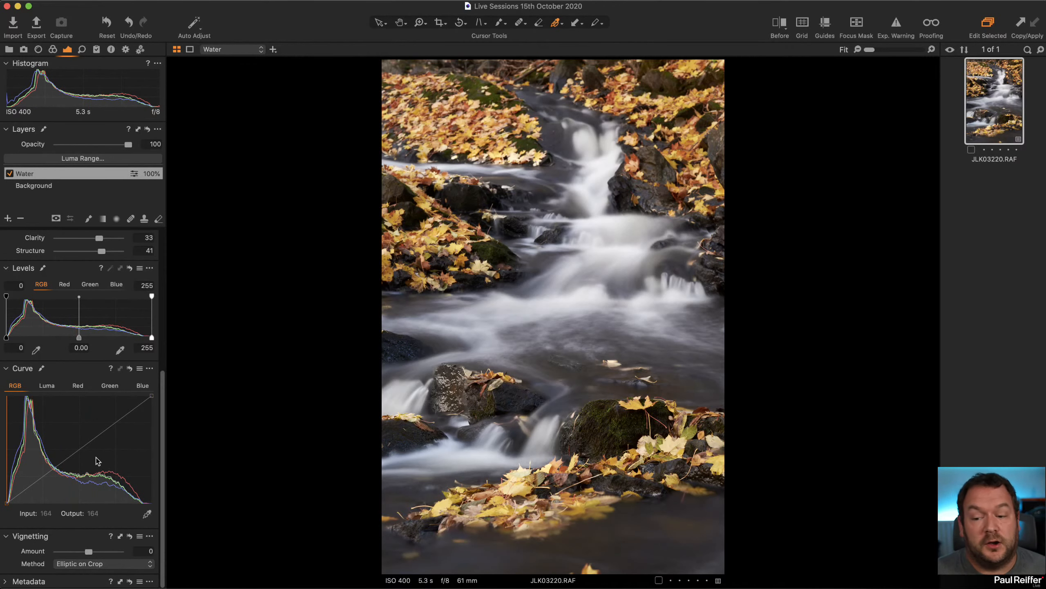
- Try a Vignetting Amount of -3.54 with the Elliptic on Crop method, and reset the vignetting
{"action": "left_click_drag", "start_coordinate": [69, 549], "coordinate": [62, 553]}
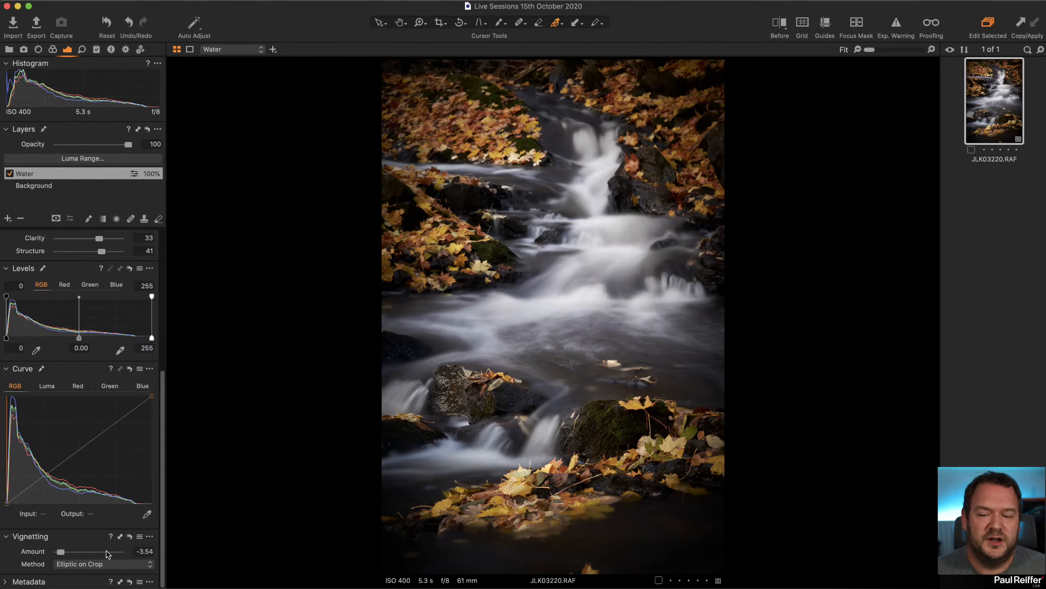
{"action": "left_click", "coordinate": [110, 565]}
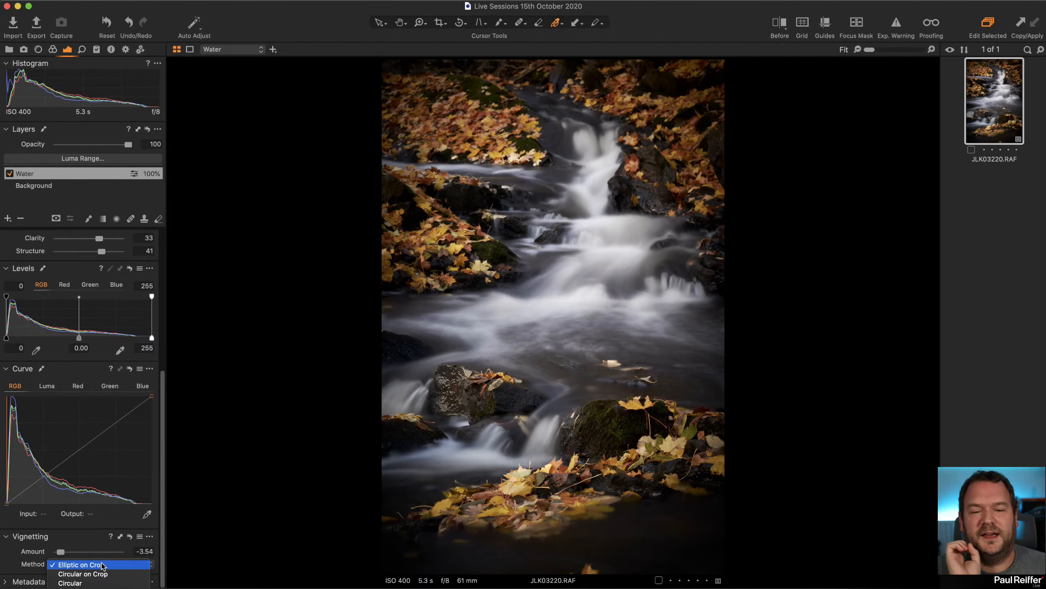
{"action": "left_click", "coordinate": [103, 565]}
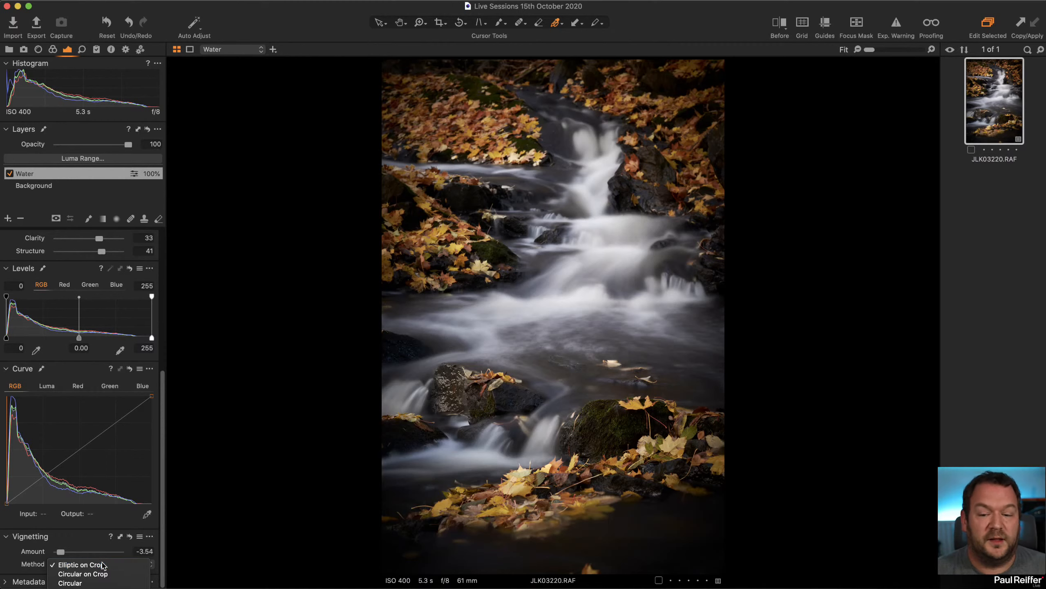
{"action": "left_click", "coordinate": [129, 537]}
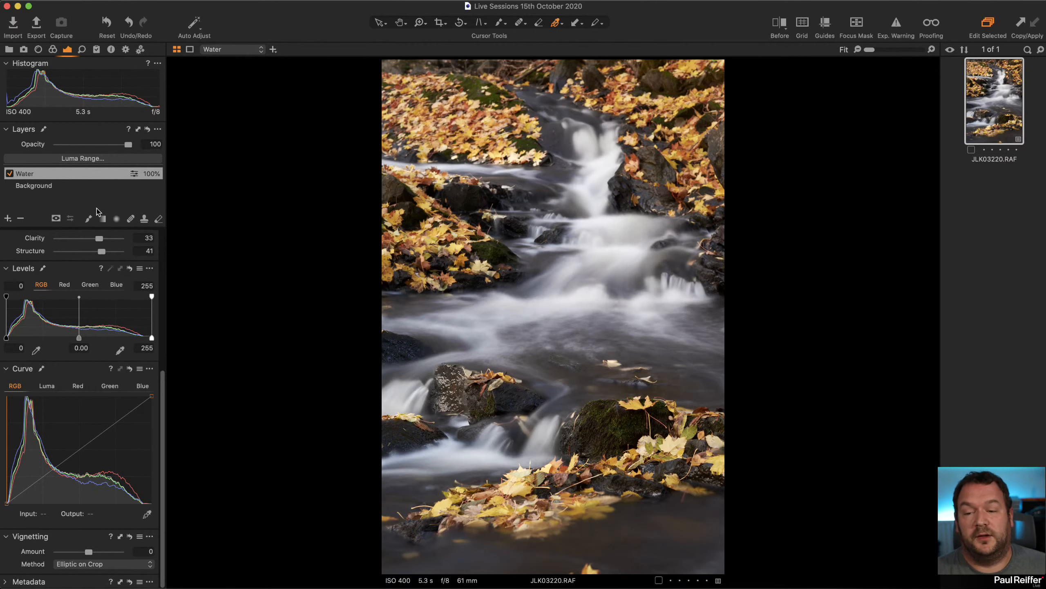
- Add a new adjustment layer named Vignette, with the radial gradient mask tool selected
{"action": "left_click", "coordinate": [116, 218]}
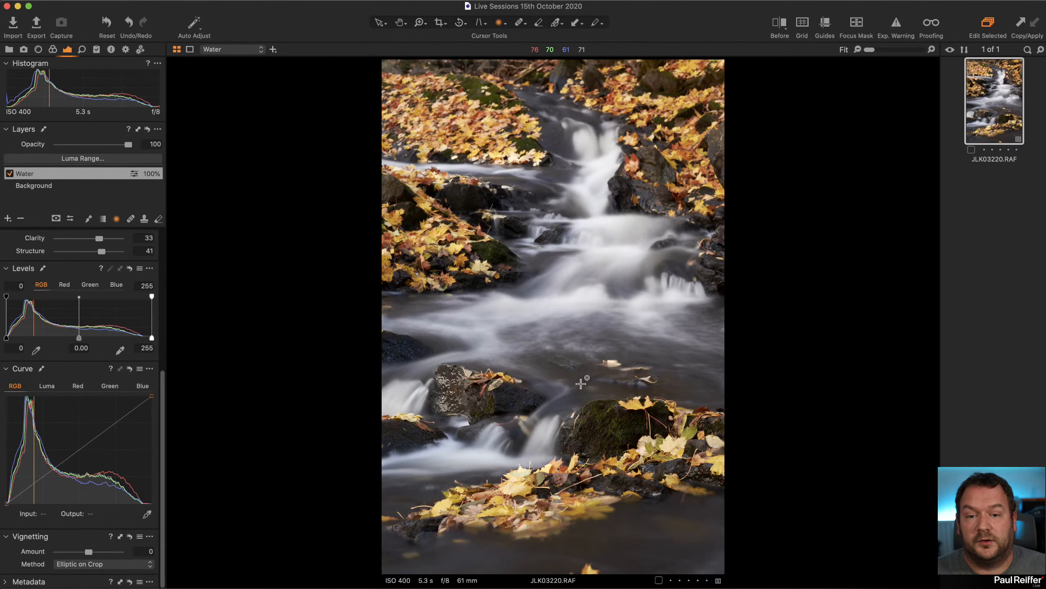
{"action": "left_click", "coordinate": [8, 218]}
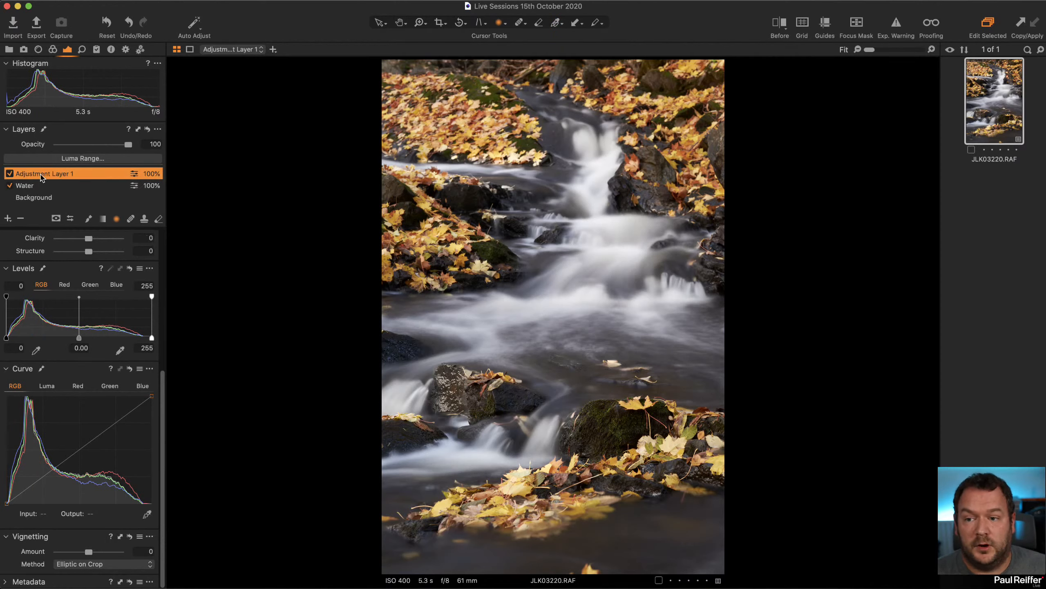
{"action": "double_click", "coordinate": [41, 172]}
{"action": "type", "text": "Vignette"}
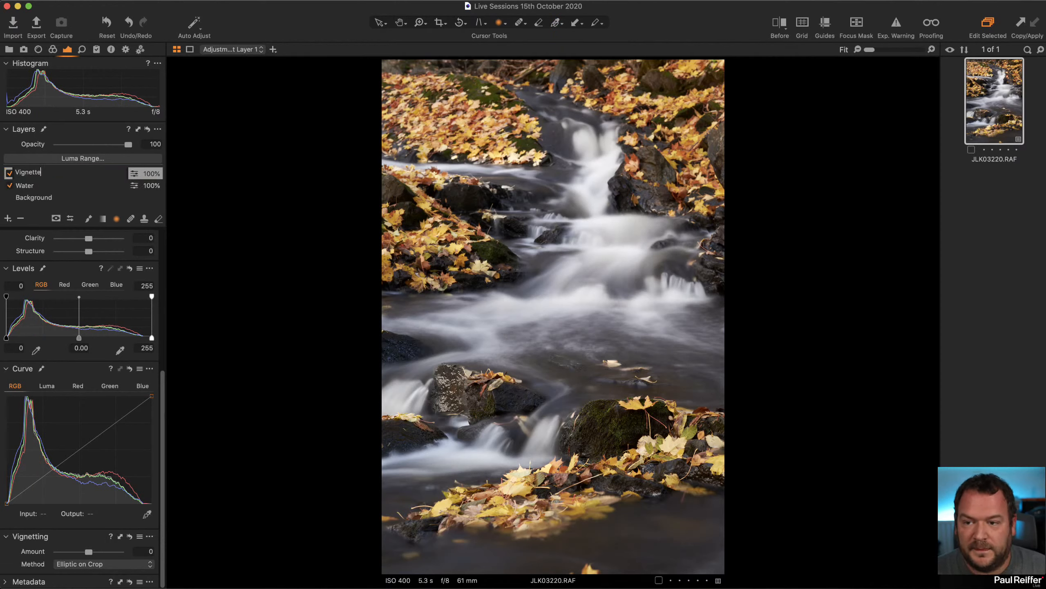
- Draw a large radial gradient mask on the Vignette layer, centered over the lower stream, and experiment with its feathering
{"action": "key", "text": "Return"}
{"action": "left_click_drag", "start_coordinate": [561, 378], "coordinate": [721, 453]}
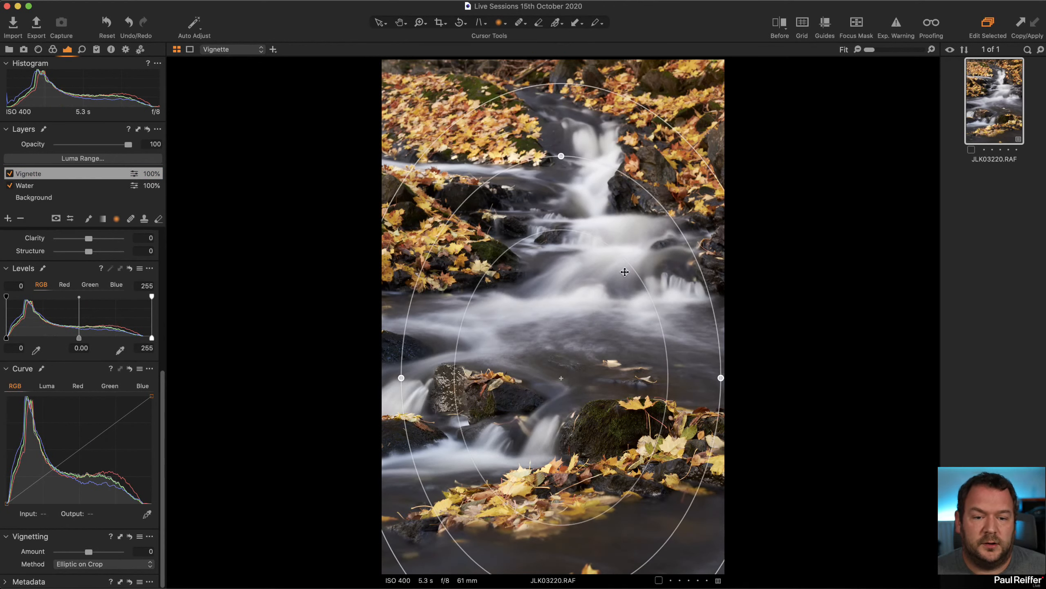
{"action": "left_click_drag", "start_coordinate": [646, 275], "coordinate": [582, 377]}
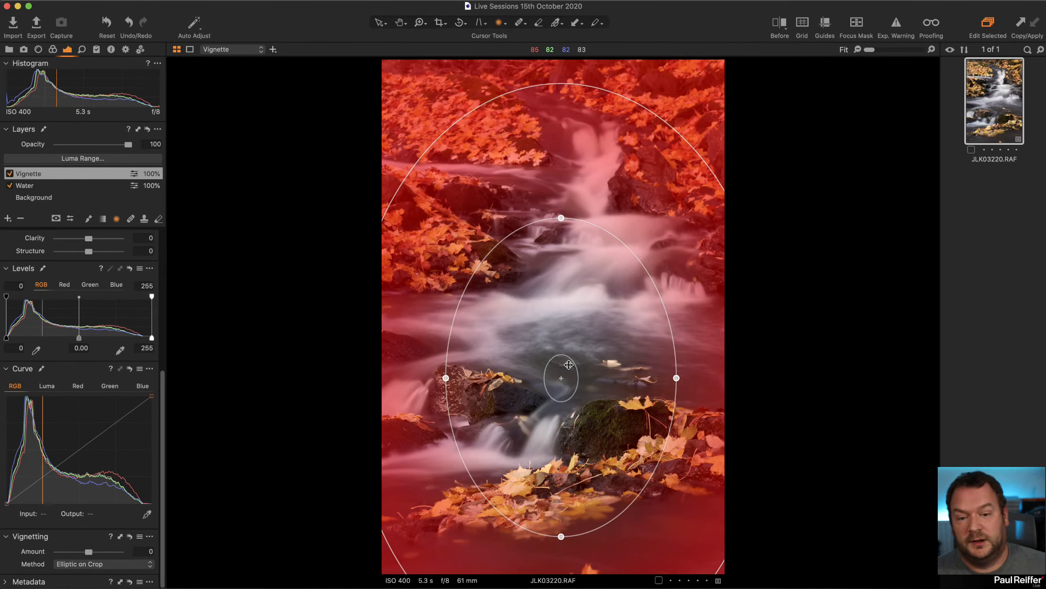
{"action": "left_click_drag", "start_coordinate": [577, 364], "coordinate": [644, 196]}
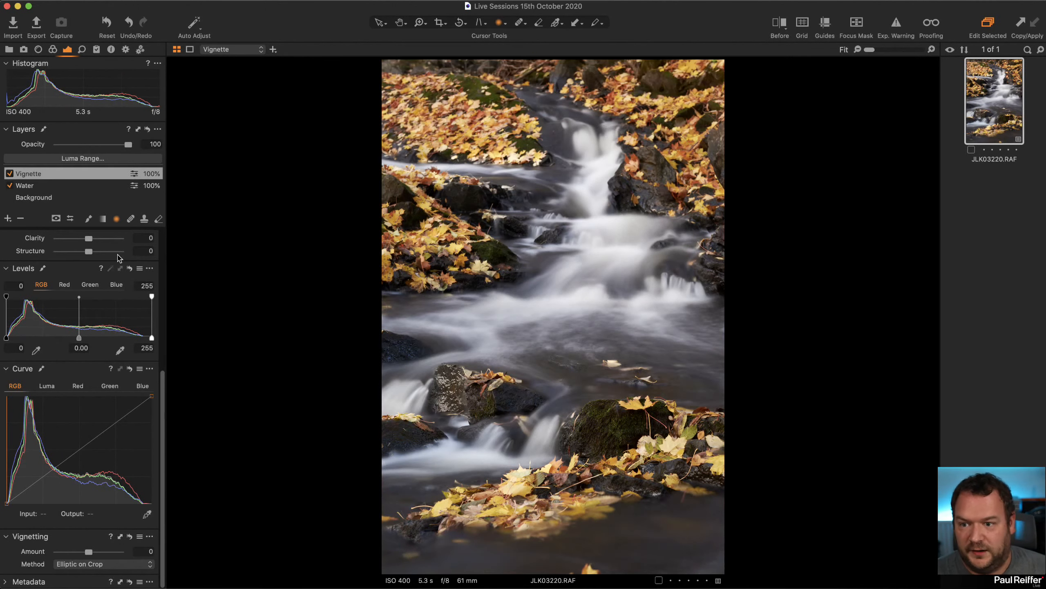
- Try an Exposure of -2.62 on the Vignette layer, soften the radial mask's falloff far inward, and reset the exposure
{"action": "scroll", "coordinate": [58, 243], "scroll_direction": "up", "scroll_amount": 10}
{"action": "left_click_drag", "start_coordinate": [89, 312], "coordinate": [68, 312]}
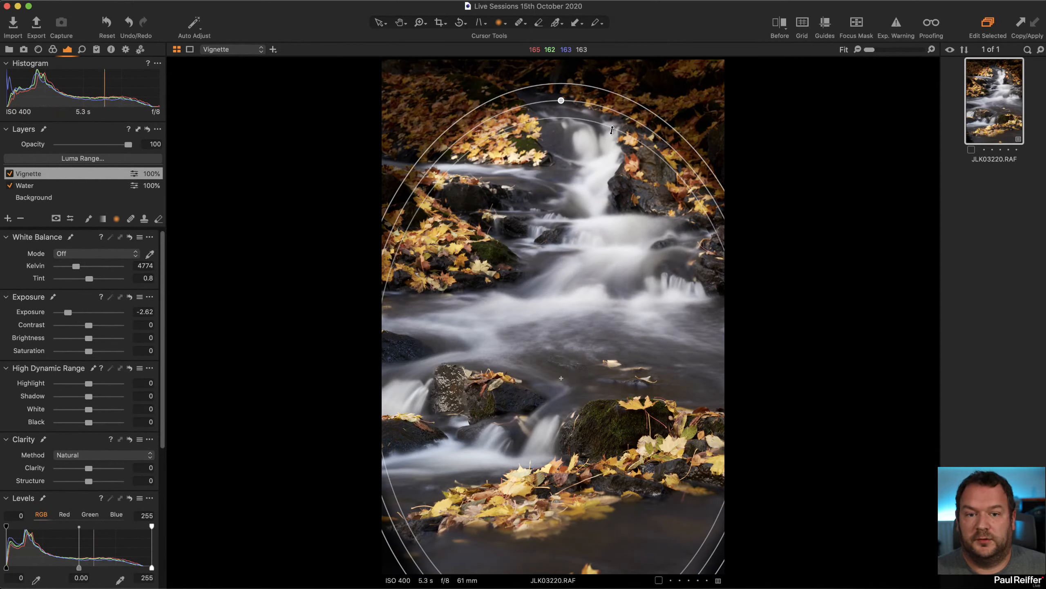
{"action": "left_click_drag", "start_coordinate": [612, 129], "coordinate": [562, 371]}
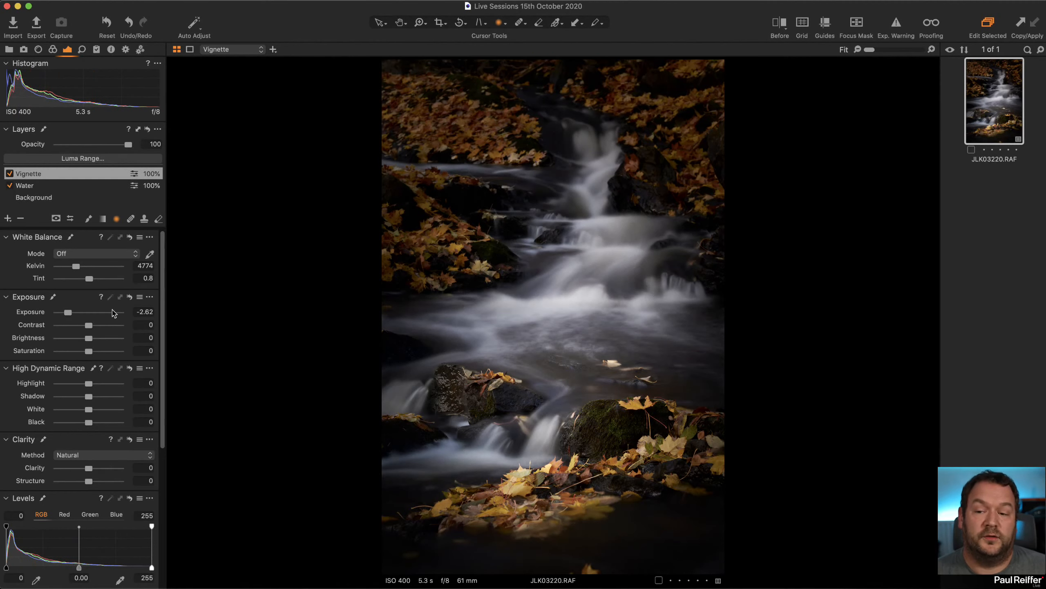
{"action": "double_click", "coordinate": [68, 315]}
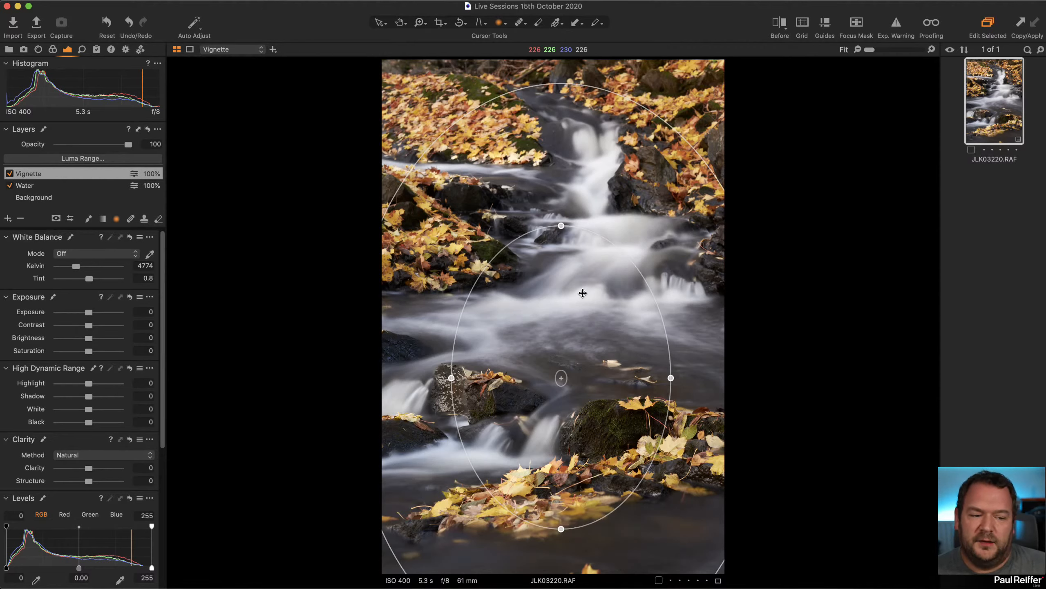
- Reshape the radial mask into a taller, narrower ellipse centered over the lower foreground leaves, using the mask overlay as a guide
{"action": "key", "text": "m"}
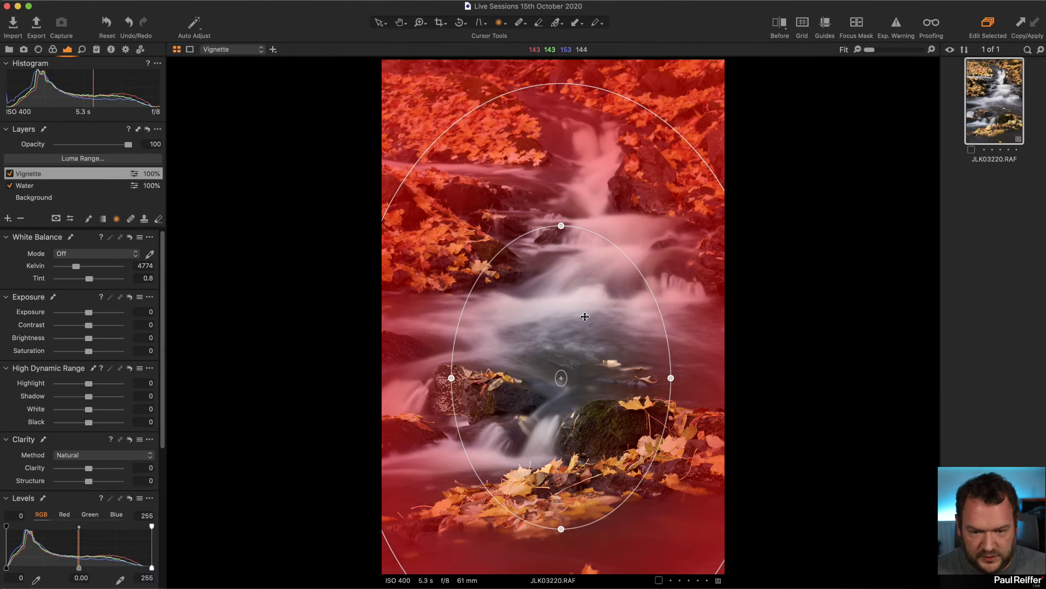
{"action": "left_click_drag", "start_coordinate": [585, 316], "coordinate": [577, 422]}
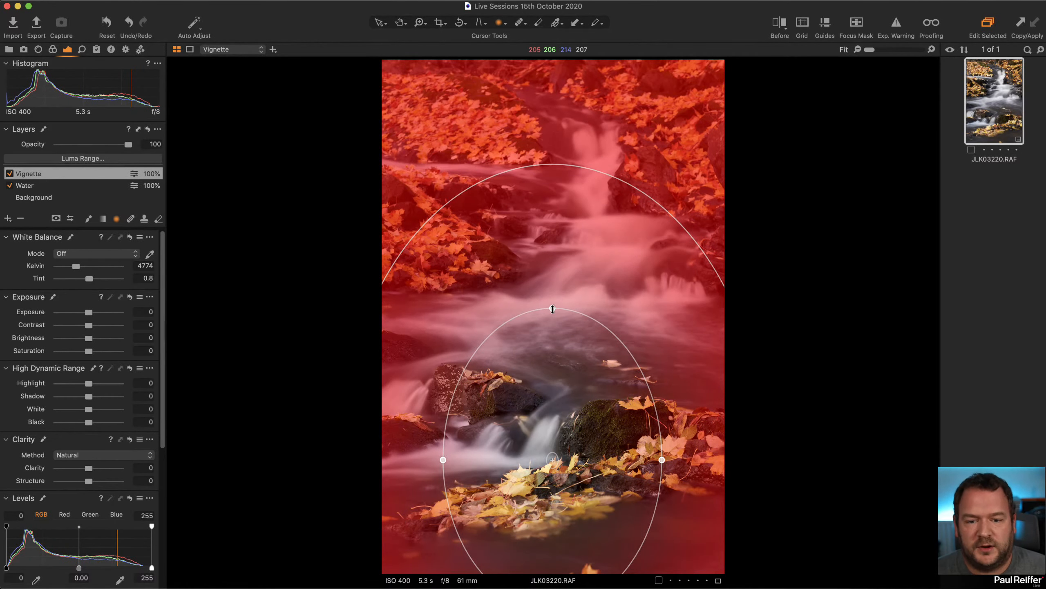
{"action": "left_click_drag", "start_coordinate": [553, 309], "coordinate": [553, 210]}
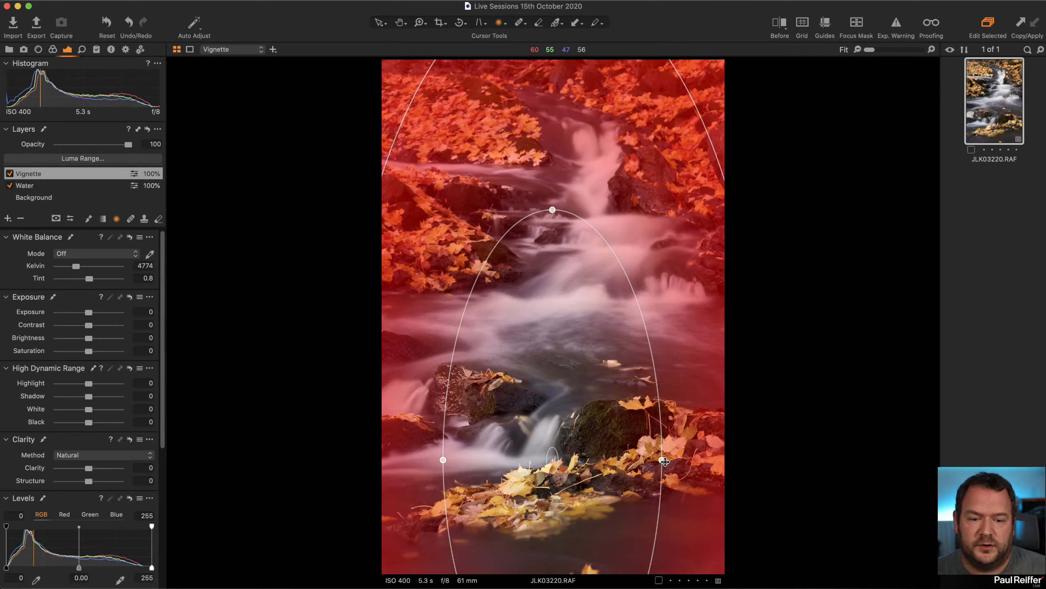
{"action": "left_click_drag", "start_coordinate": [665, 461], "coordinate": [624, 462]}
{"action": "left_click_drag", "start_coordinate": [575, 397], "coordinate": [583, 419]}
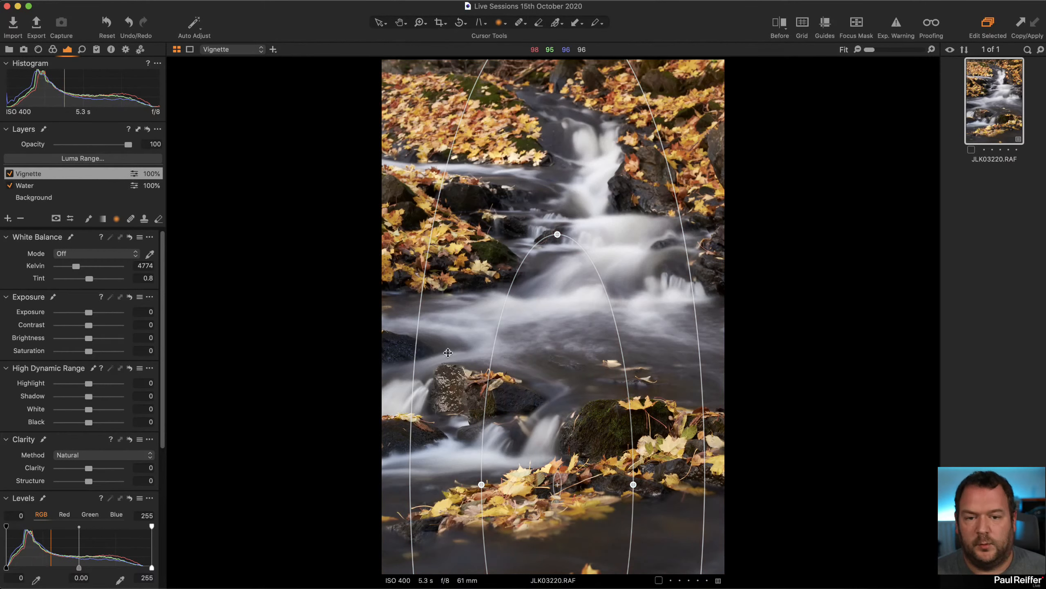
- Darken and warm the Vignette layer with Exposure -0.88, Kelvin 5159 and Tint 2.9
{"action": "left_click_drag", "start_coordinate": [89, 312], "coordinate": [82, 313]}
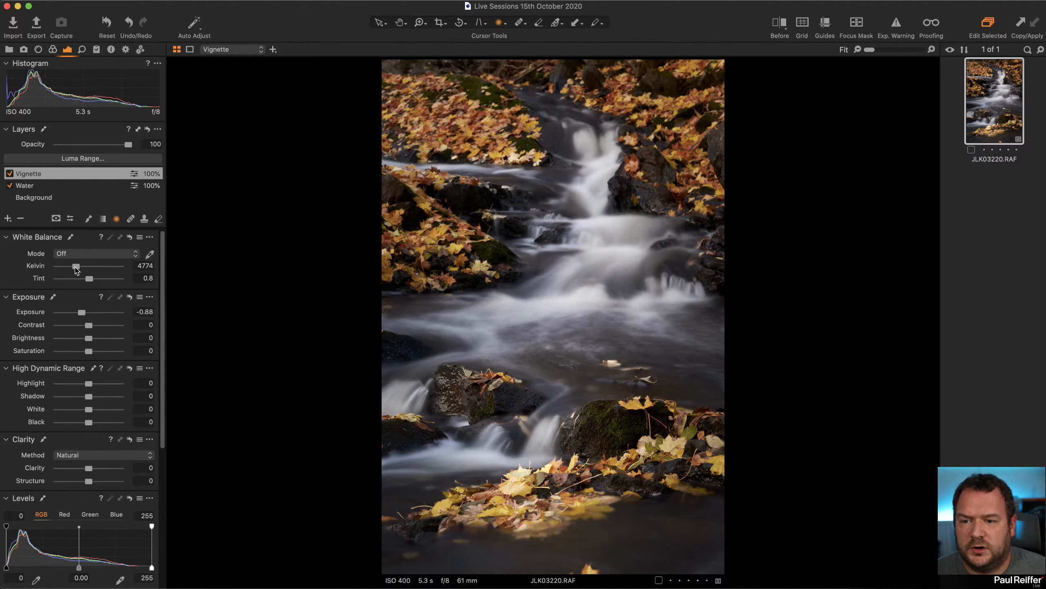
{"action": "left_click_drag", "start_coordinate": [75, 267], "coordinate": [91, 279]}
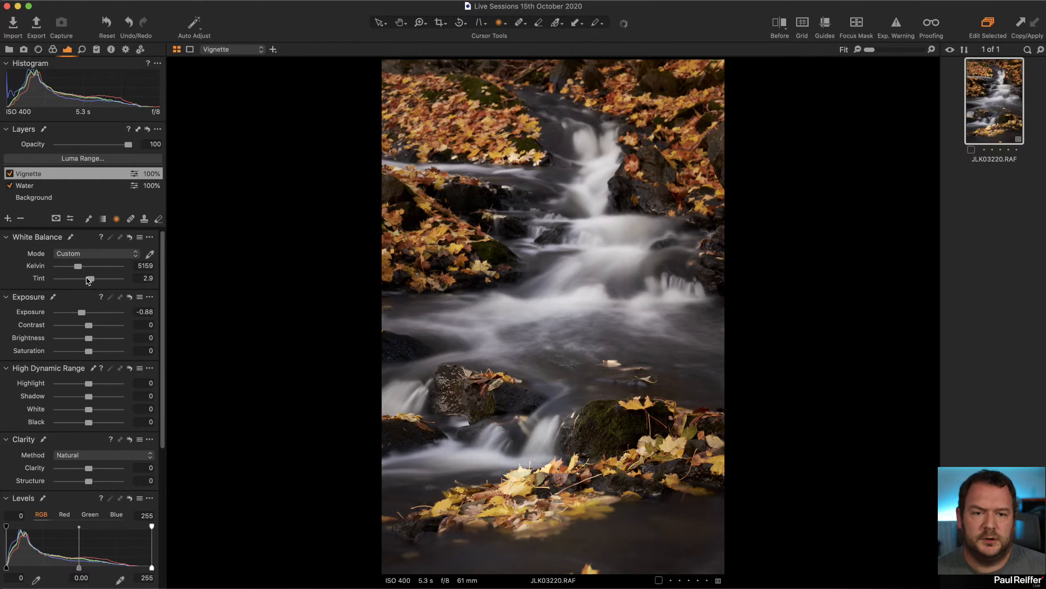
{"action": "mouse_move", "coordinate": [491, 328]}
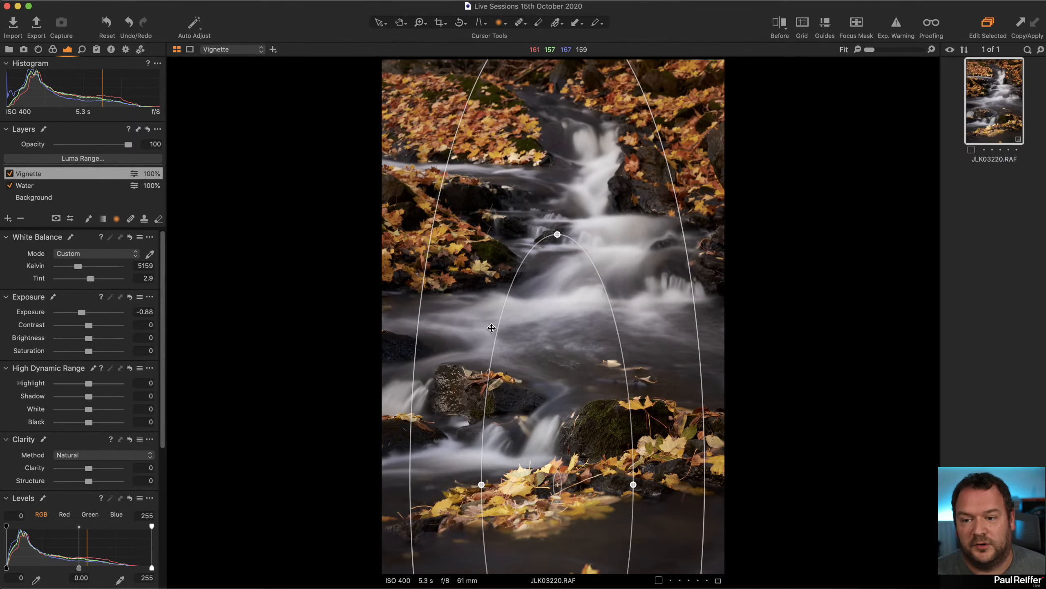
- Compare the photo with and without the Vignette layer's mask overlay, leaving the overlay shown
{"action": "left_click", "coordinate": [149, 254]}
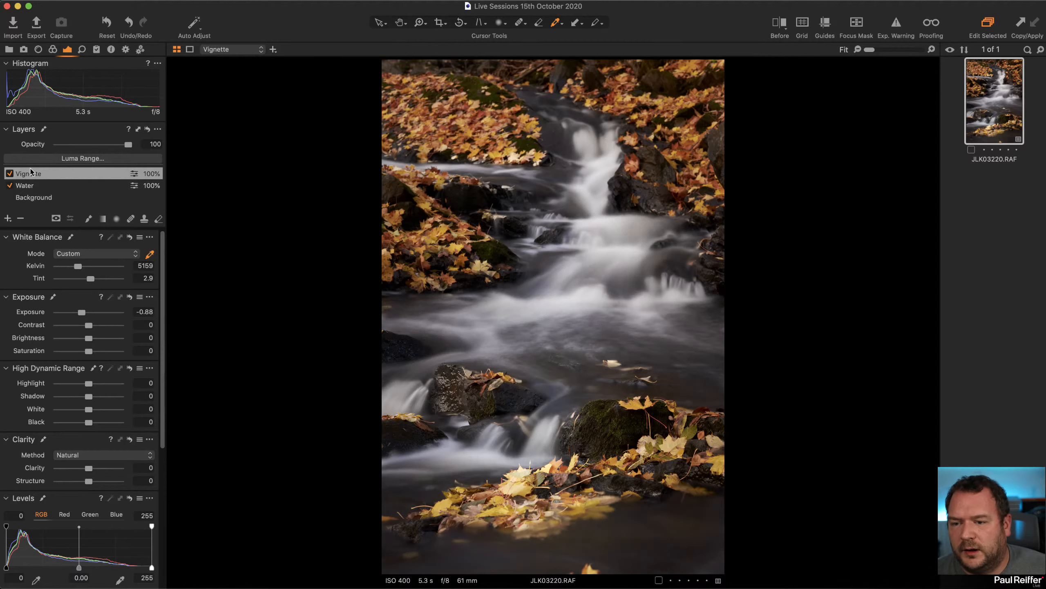
{"action": "key", "text": "m"}
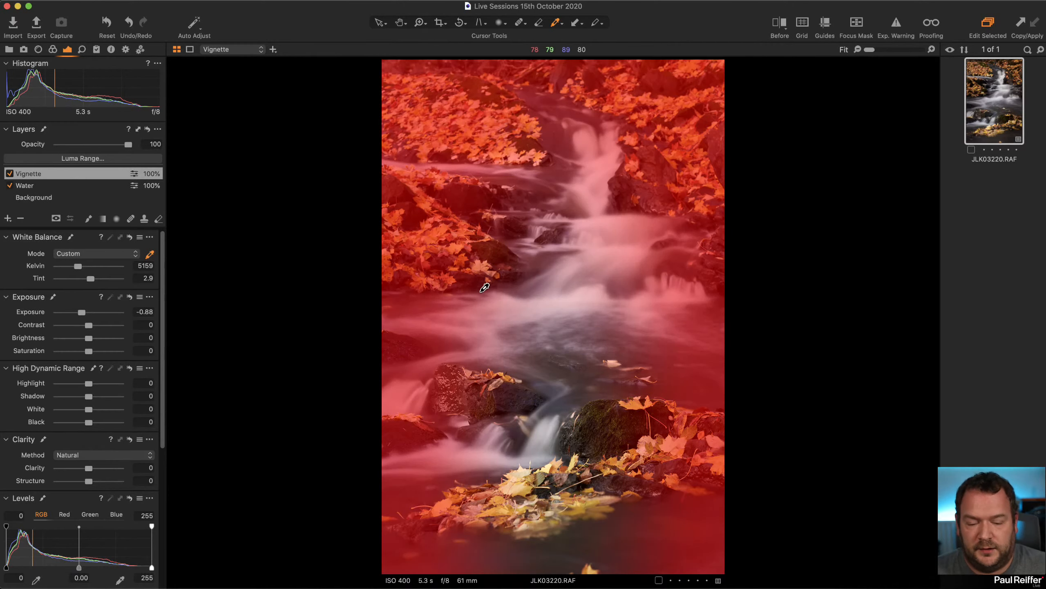
{"action": "key", "text": "m"}
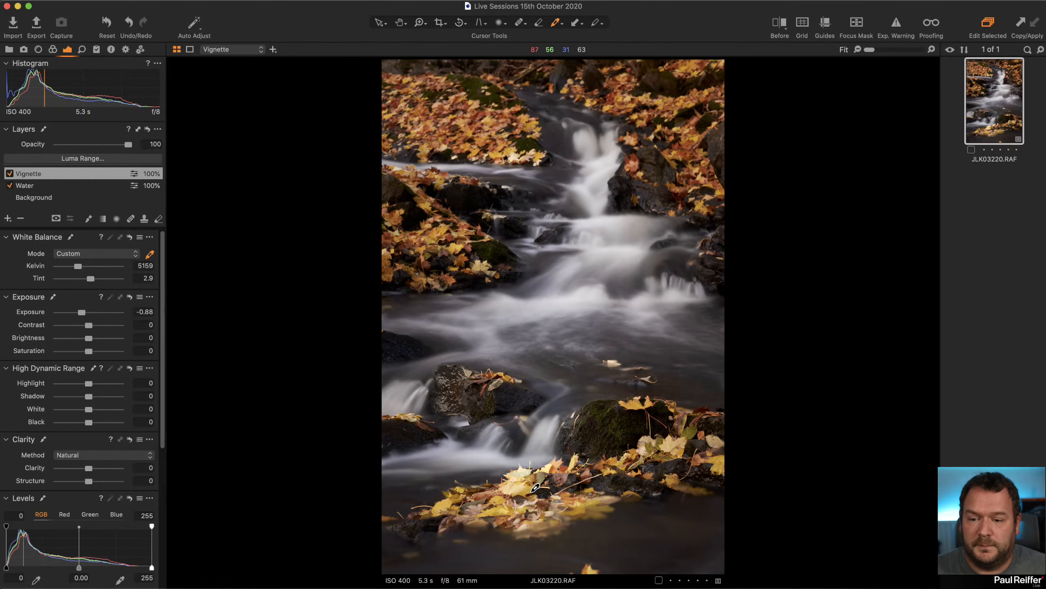
{"action": "key", "text": "m"}
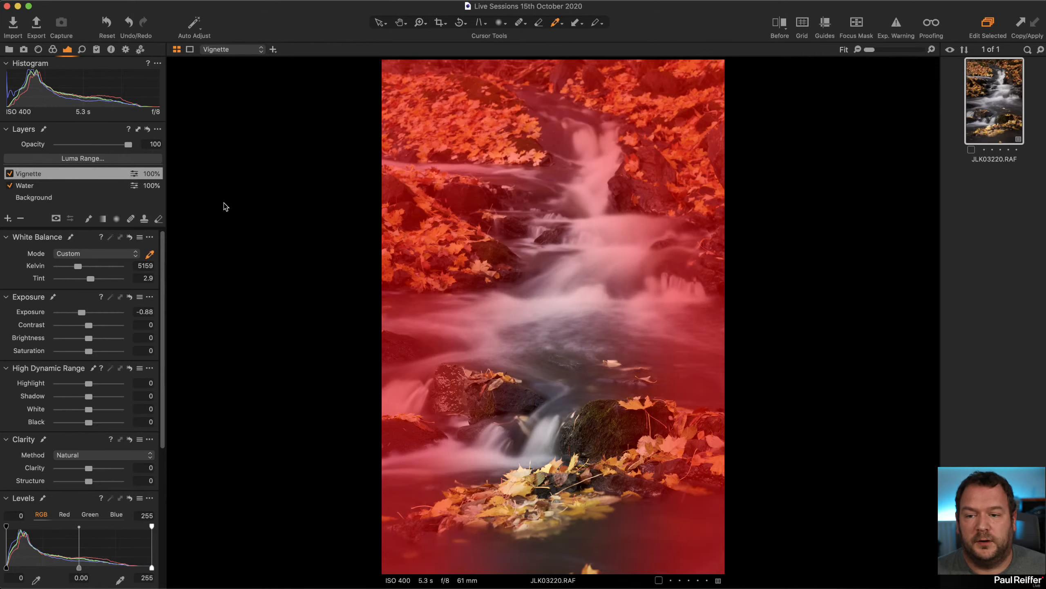
- Set up the mask brush for the Vignette layer with a size of 208 and a strongly reduced opacity
{"action": "key", "text": "b"}
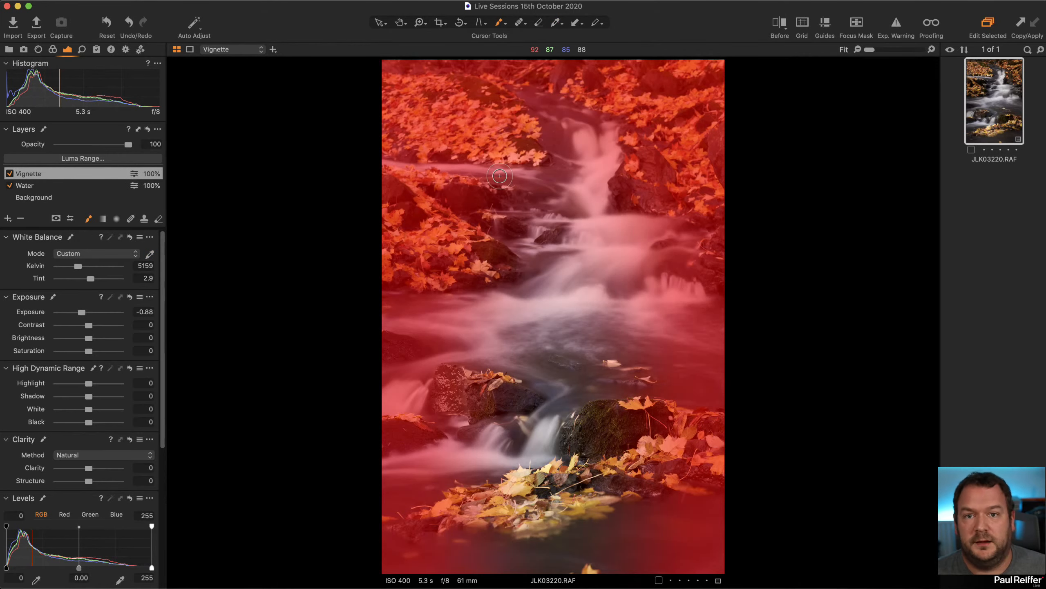
{"action": "right_click", "coordinate": [500, 175]}
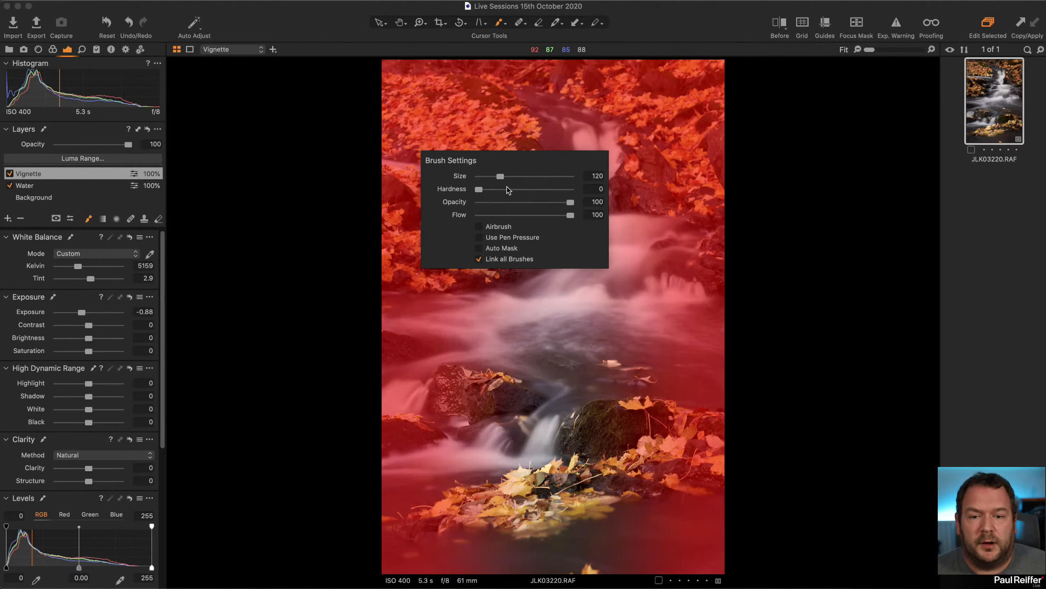
{"action": "left_click_drag", "start_coordinate": [504, 177], "coordinate": [506, 176]}
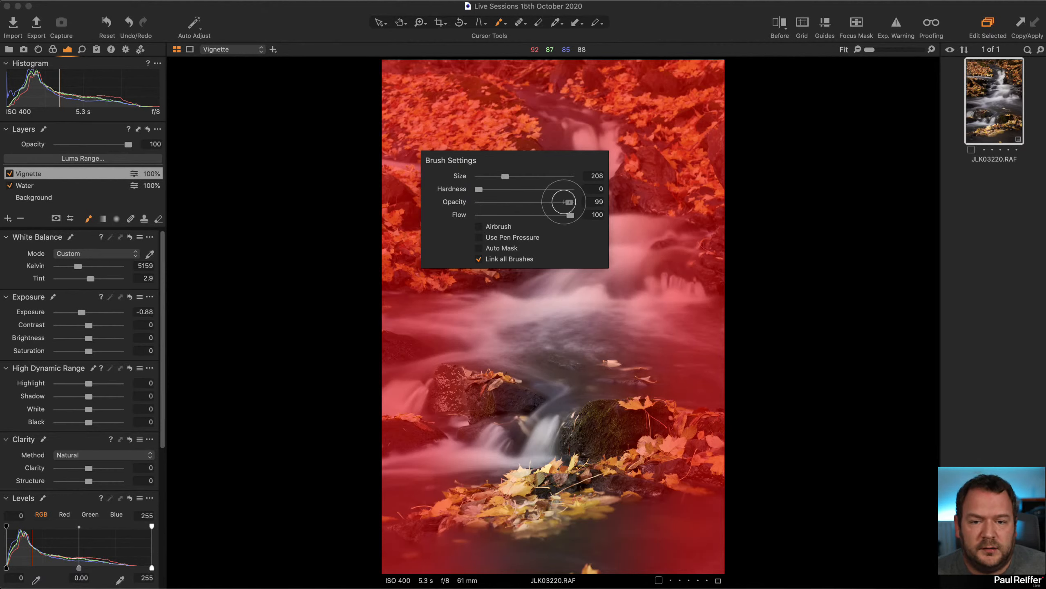
{"action": "left_click_drag", "start_coordinate": [570, 202], "coordinate": [502, 201]}
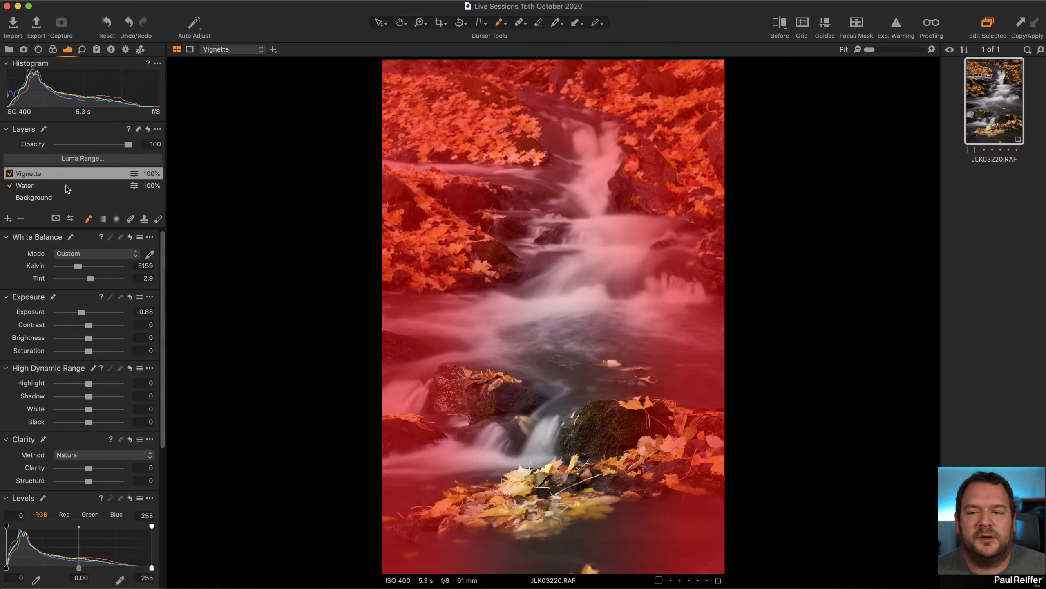
- Rasterize the Vignette layer's radial mask so it can be edited with a brush
{"action": "right_click", "coordinate": [58, 173]}
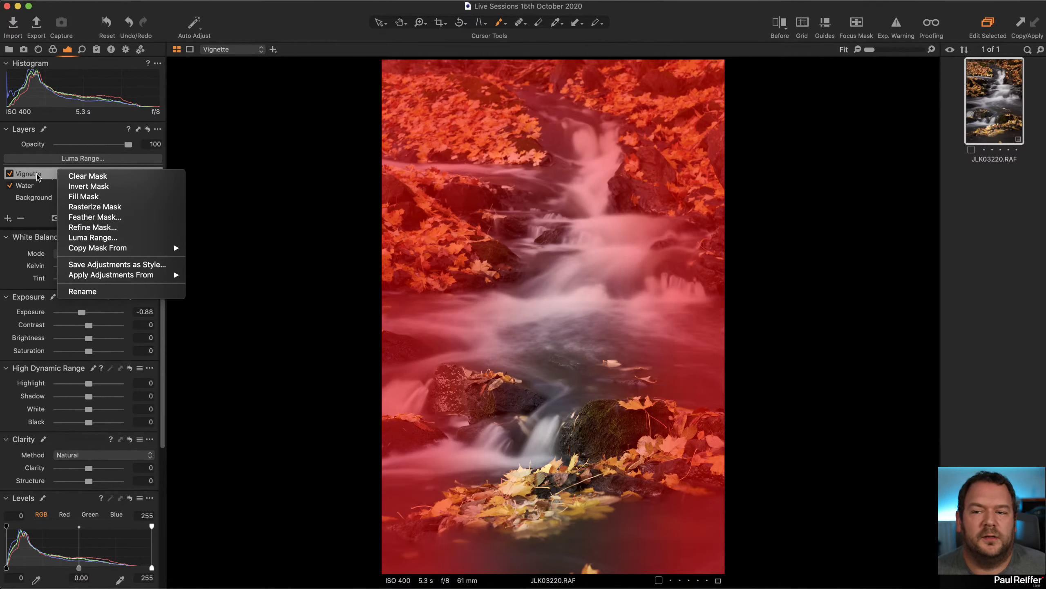
{"action": "left_click", "coordinate": [135, 212]}
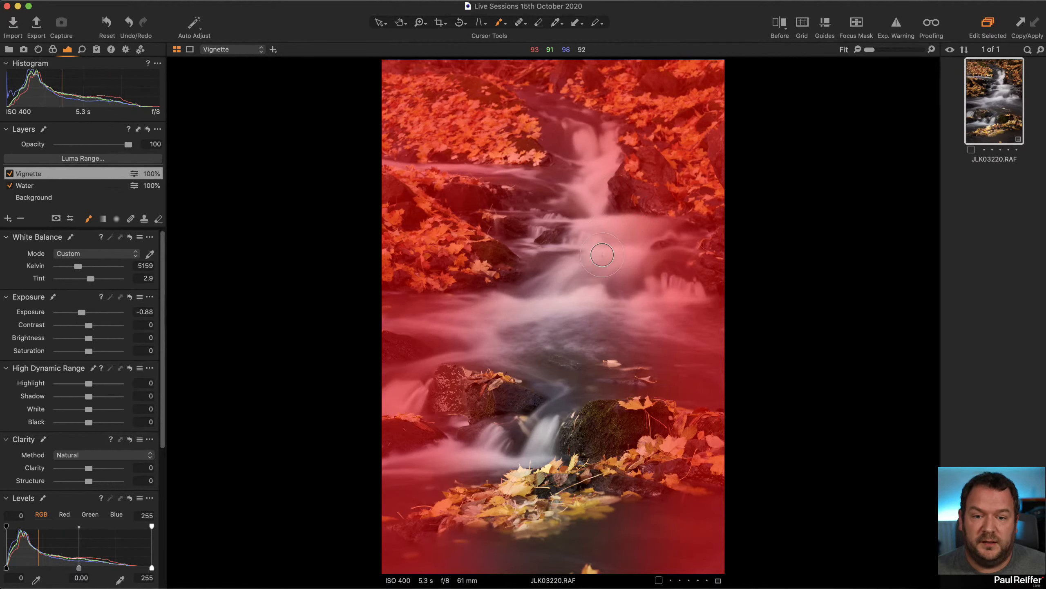
{"action": "right_click", "coordinate": [76, 178]}
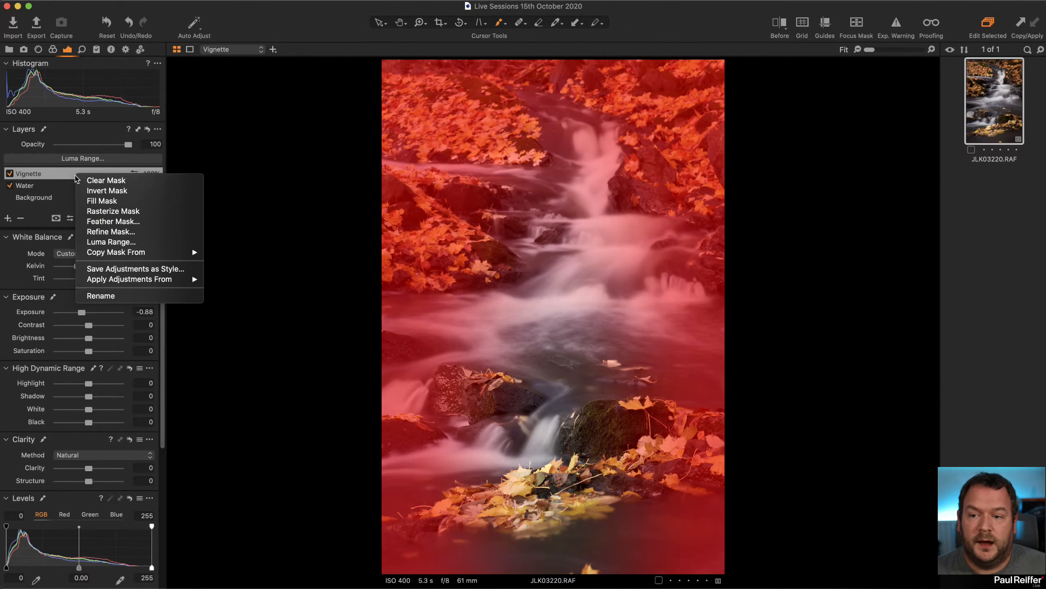
{"action": "left_click", "coordinate": [123, 210]}
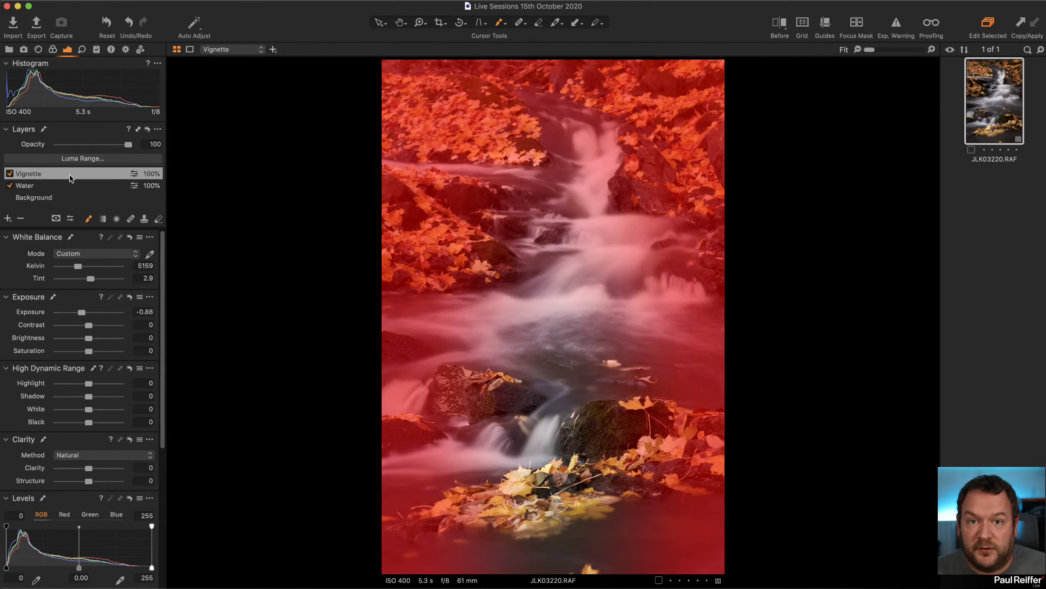
- Enlarge the mask brush and paint the foreground leaves into the Vignette mask
{"action": "left_click", "coordinate": [116, 219]}
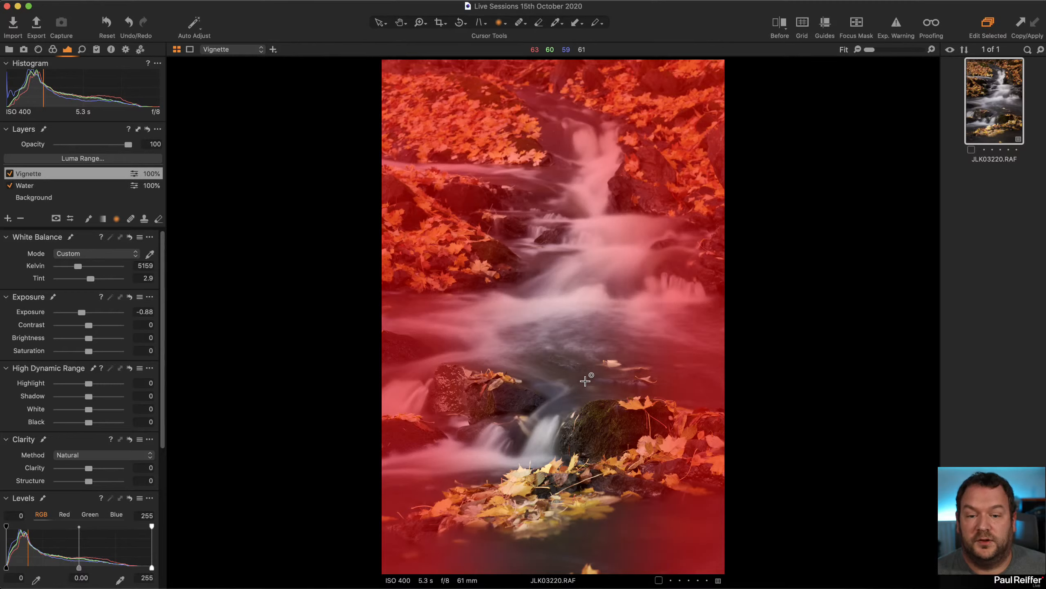
{"action": "left_click", "coordinate": [88, 219]}
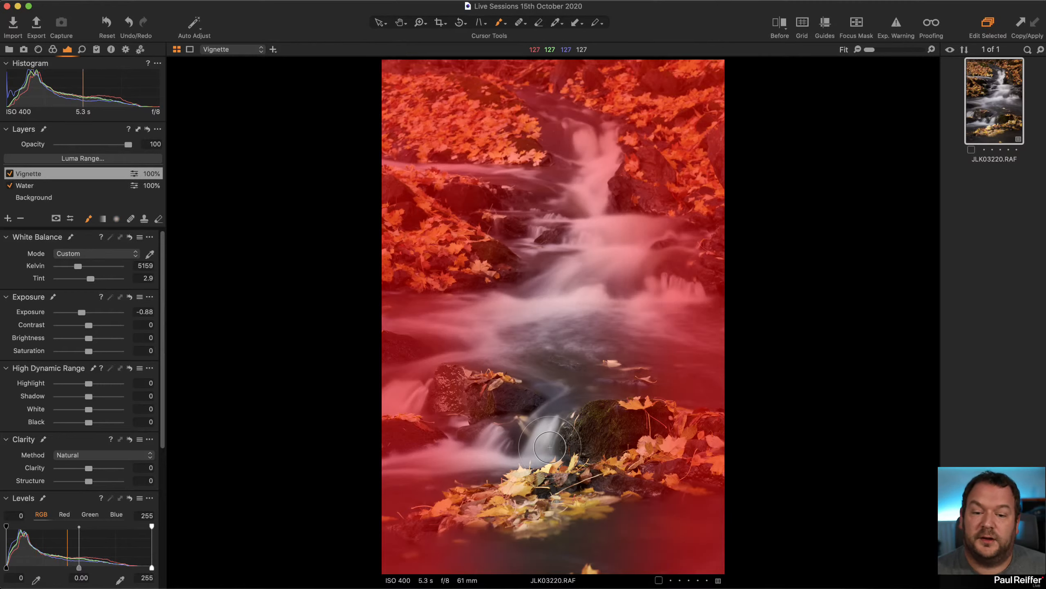
{"action": "key", "text": "bracketright"}
{"action": "key", "text": "bracketright"}
{"action": "key", "text": "bracketright"}
{"action": "key", "text": "bracketright"}
{"action": "key", "text": "bracketright"}
{"action": "key", "text": "bracketright"}
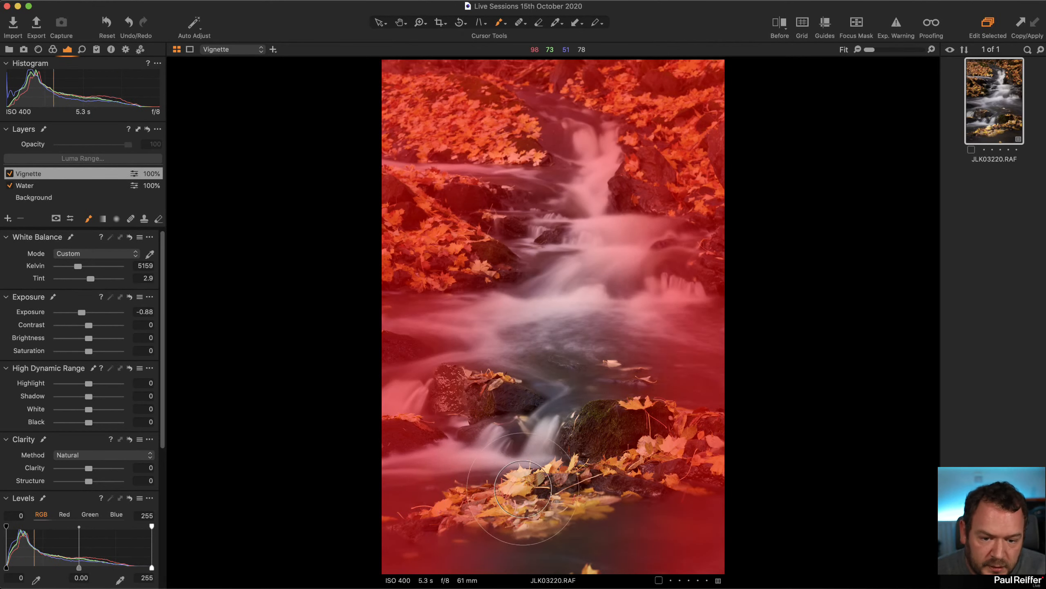
{"action": "mouse_move", "coordinate": [523, 489]}
{"action": "left_mouse_down"}
{"action": "mouse_move", "coordinate": [542, 501]}
{"action": "mouse_move", "coordinate": [612, 491]}
{"action": "mouse_move", "coordinate": [553, 522]}
{"action": "left_mouse_up"}
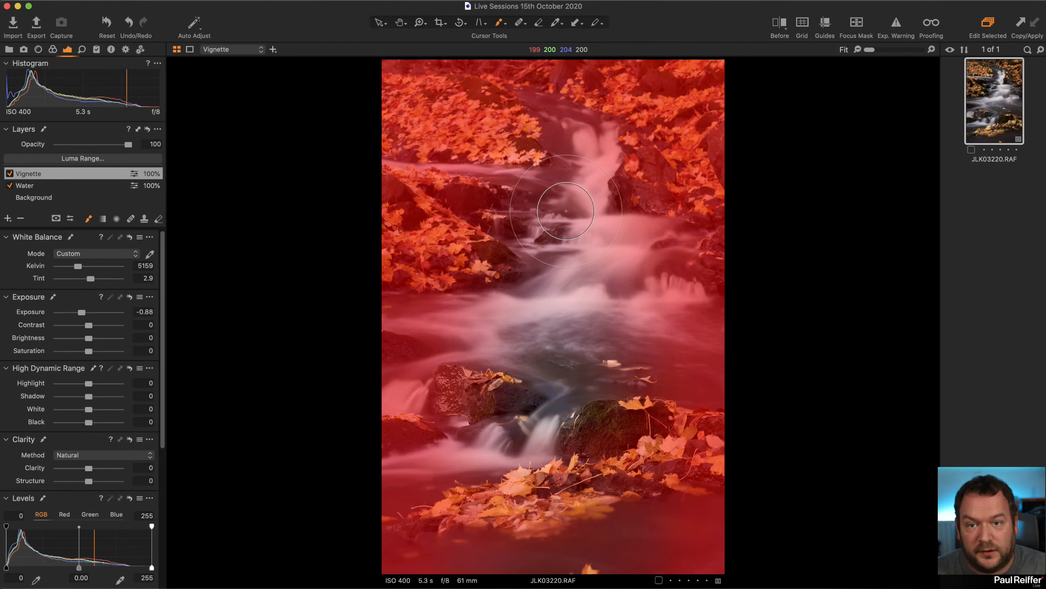
- Erase the Vignette mask along the flowing water from the upper waterfall to the middle of the stream, and hide the overlay
{"action": "left_click", "coordinate": [158, 219]}
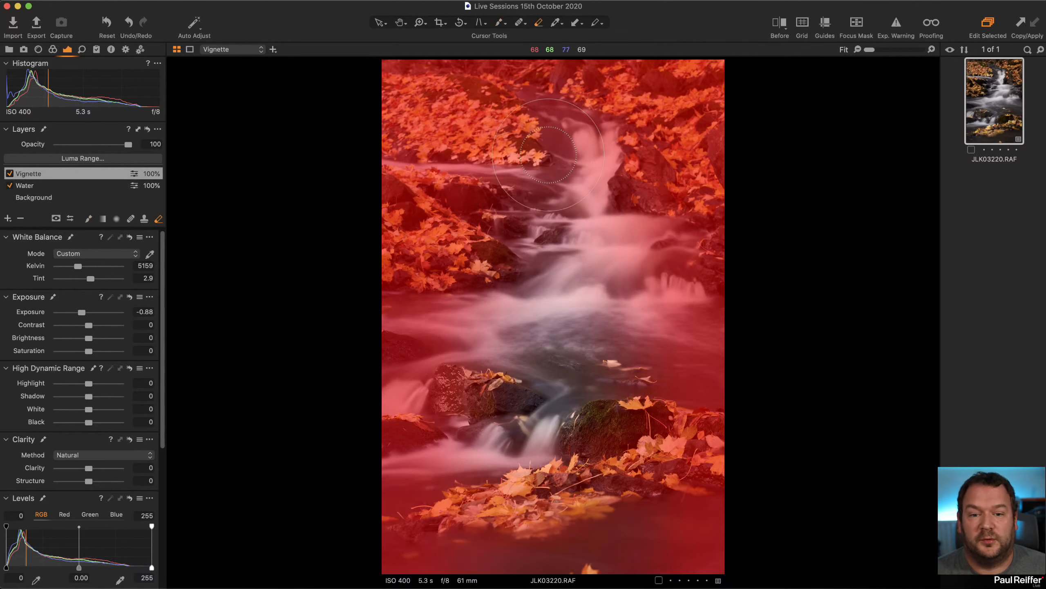
{"action": "right_click", "coordinate": [583, 212]}
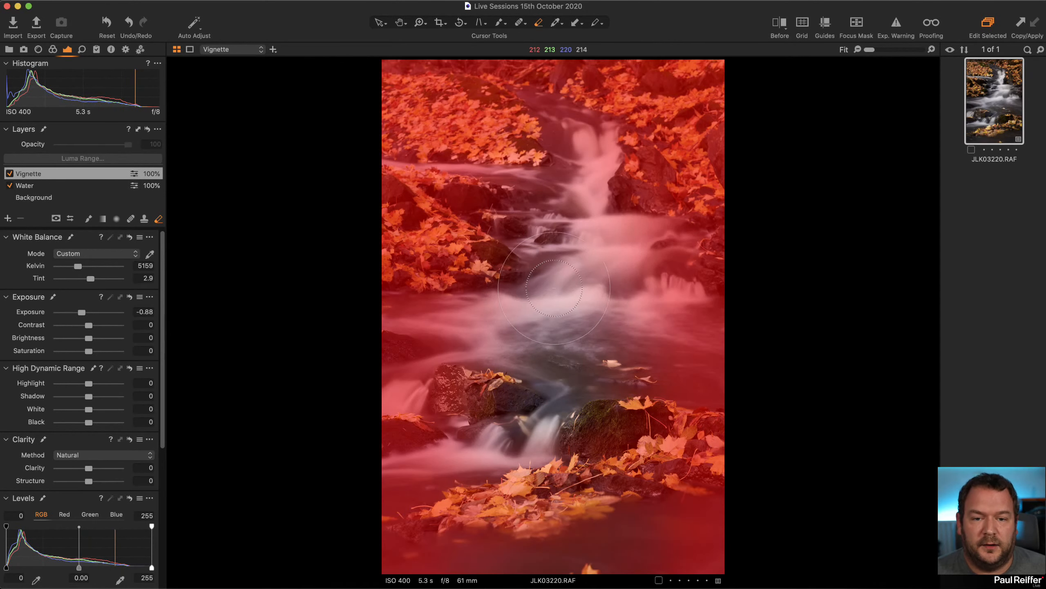
{"action": "mouse_move", "coordinate": [539, 296]}
{"action": "left_mouse_down"}
{"action": "mouse_move", "coordinate": [588, 227]}
{"action": "mouse_move", "coordinate": [589, 169]}
{"action": "mouse_move", "coordinate": [564, 134]}
{"action": "mouse_move", "coordinate": [586, 217]}
{"action": "mouse_move", "coordinate": [640, 238]}
{"action": "mouse_move", "coordinate": [630, 260]}
{"action": "mouse_move", "coordinate": [651, 303]}
{"action": "mouse_move", "coordinate": [621, 303]}
{"action": "left_mouse_up"}
{"action": "mouse_move", "coordinate": [508, 203]}
{"action": "left_mouse_down"}
{"action": "mouse_move", "coordinate": [539, 208]}
{"action": "mouse_move", "coordinate": [548, 240]}
{"action": "left_mouse_up"}
{"action": "mouse_move", "coordinate": [568, 137]}
{"action": "left_mouse_down"}
{"action": "mouse_move", "coordinate": [613, 225]}
{"action": "mouse_move", "coordinate": [573, 324]}
{"action": "mouse_move", "coordinate": [426, 333]}
{"action": "mouse_move", "coordinate": [432, 355]}
{"action": "mouse_move", "coordinate": [650, 346]}
{"action": "mouse_move", "coordinate": [693, 316]}
{"action": "left_mouse_up"}
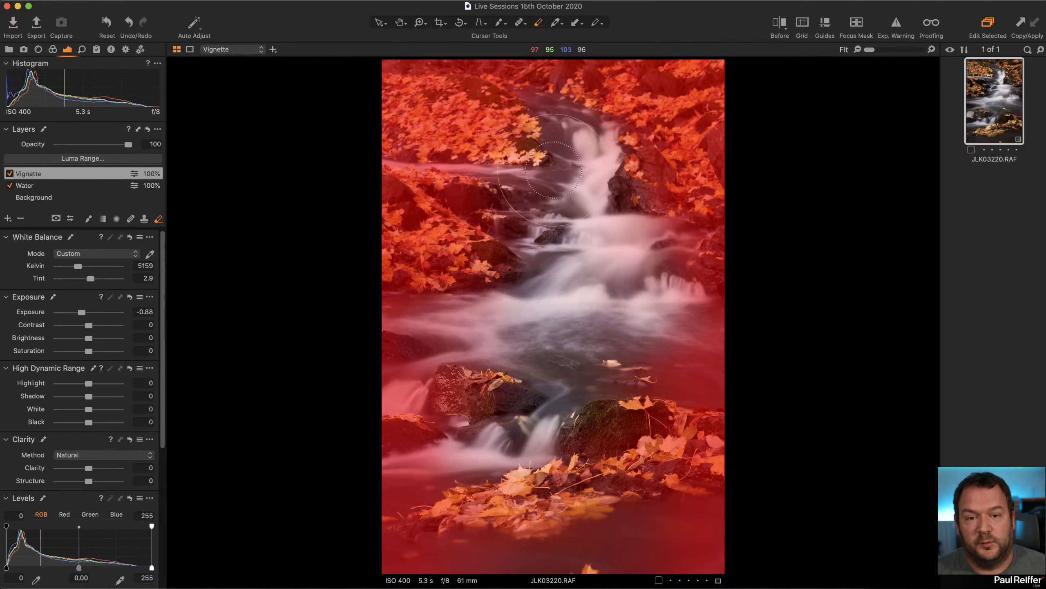
{"action": "mouse_move", "coordinate": [576, 145]}
{"action": "left_mouse_down"}
{"action": "mouse_move", "coordinate": [574, 337]}
{"action": "mouse_move", "coordinate": [575, 383]}
{"action": "left_mouse_up"}
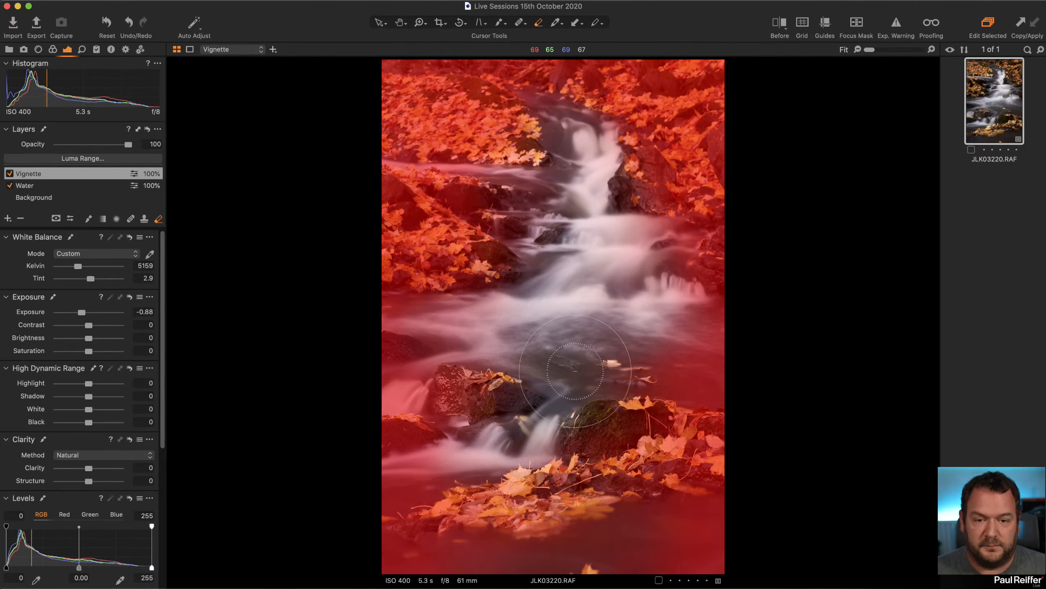
{"action": "key", "text": "m"}
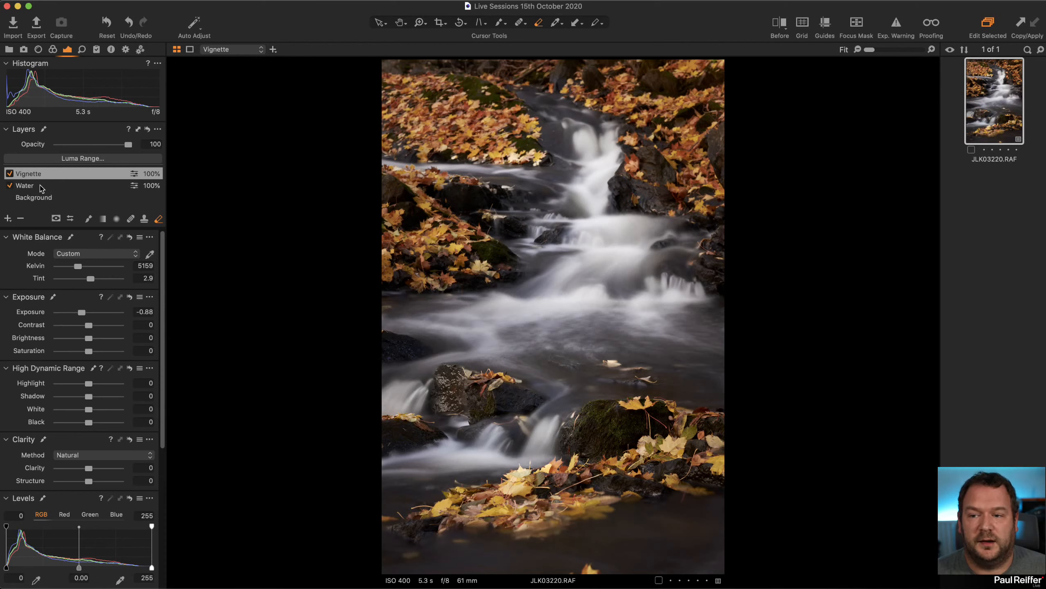
- Try a slightly higher Kelvin value on the Vignette layer and undo the change
{"action": "left_click_drag", "start_coordinate": [79, 268], "coordinate": [81, 269]}
{"action": "key", "text": "super+z"}
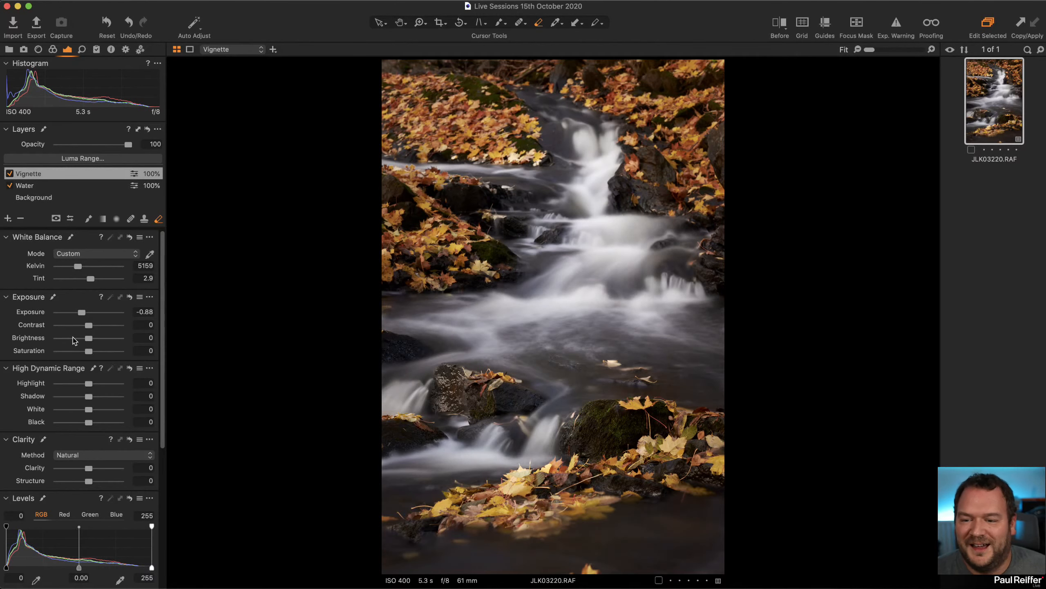
- Set the Vignette layer's exposure to -0.69 and compare the whole stream photo with its unedited version in a split view
{"action": "left_click_drag", "start_coordinate": [82, 314], "coordinate": [84, 314]}
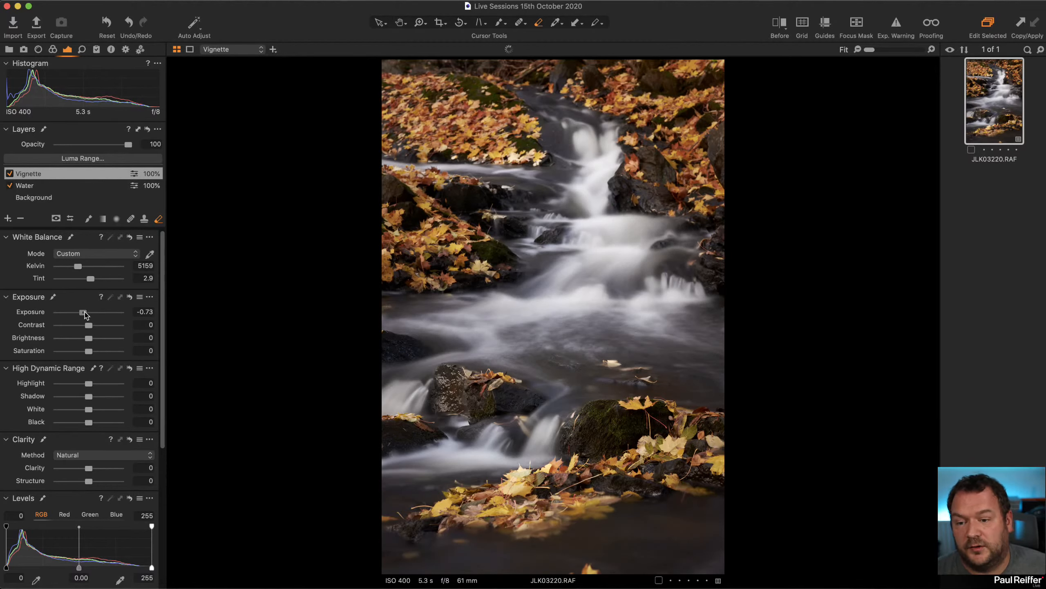
{"action": "left_click_drag", "start_coordinate": [85, 314], "coordinate": [85, 314]}
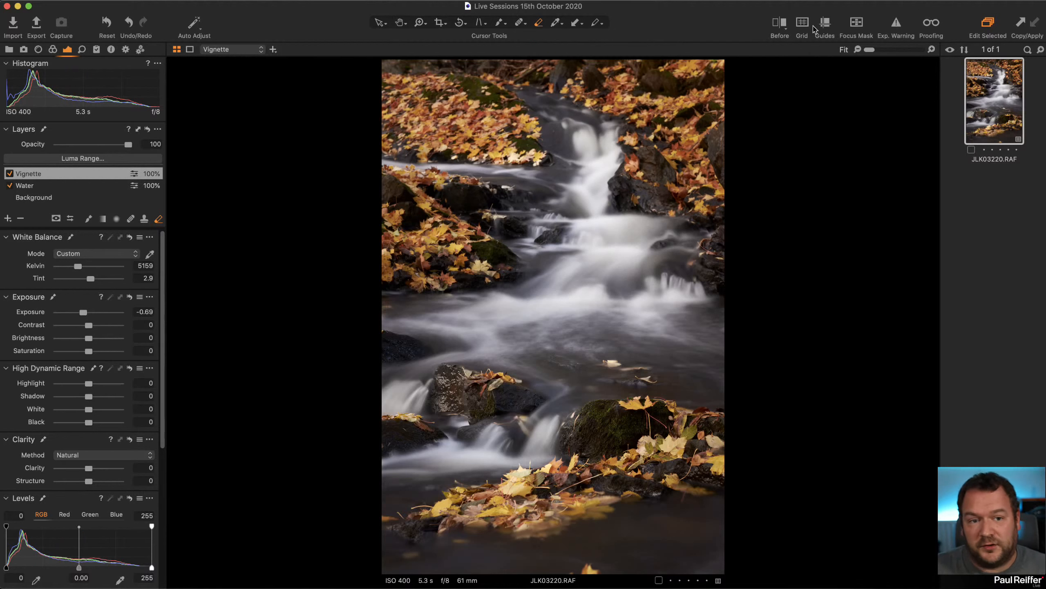
{"action": "left_click", "coordinate": [782, 25]}
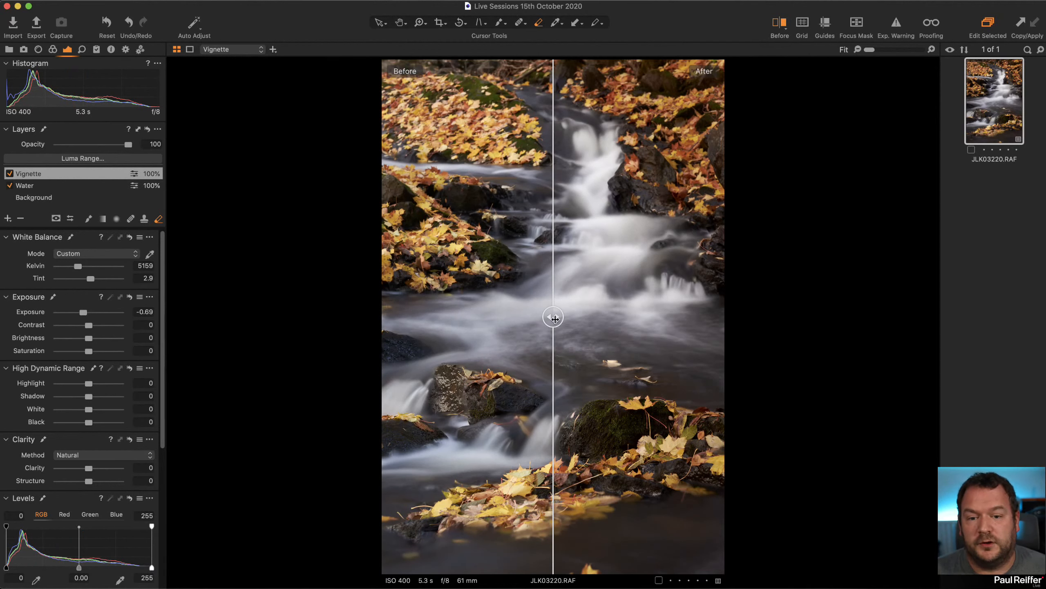
{"action": "left_click_drag", "start_coordinate": [552, 316], "coordinate": [368, 326]}
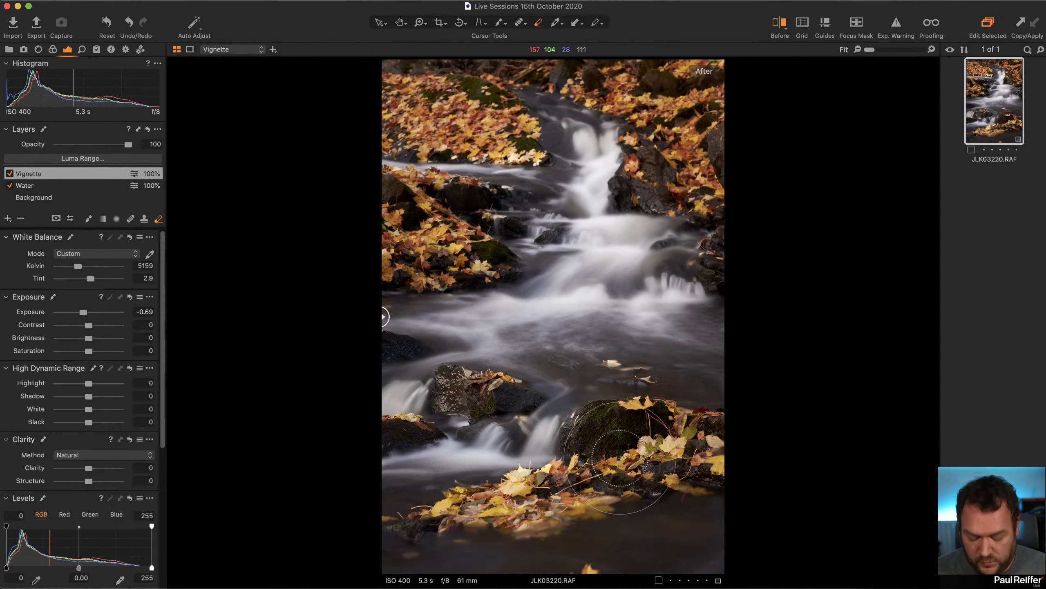
- Examine the foreground leaves and mossy rock up close, then return to the full edited stream photo
{"action": "key", "text": "z"}
{"action": "left_click_drag", "start_coordinate": [518, 429], "coordinate": [643, 510]}
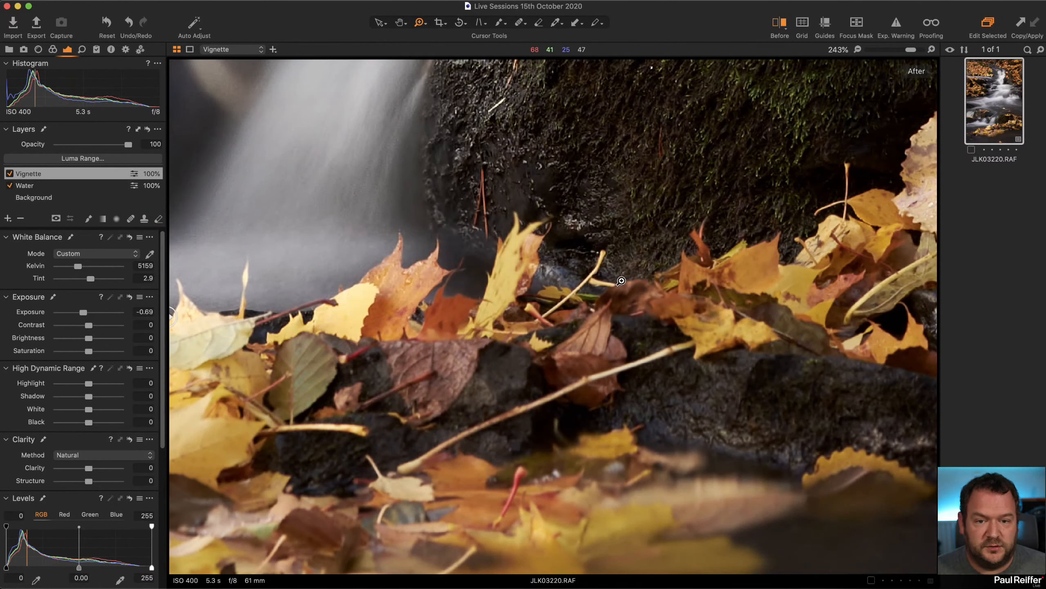
{"action": "scroll", "coordinate": [763, 236], "scroll_direction": "right", "scroll_amount": 6}
{"action": "scroll", "coordinate": [762, 236], "scroll_direction": "up", "scroll_amount": 3}
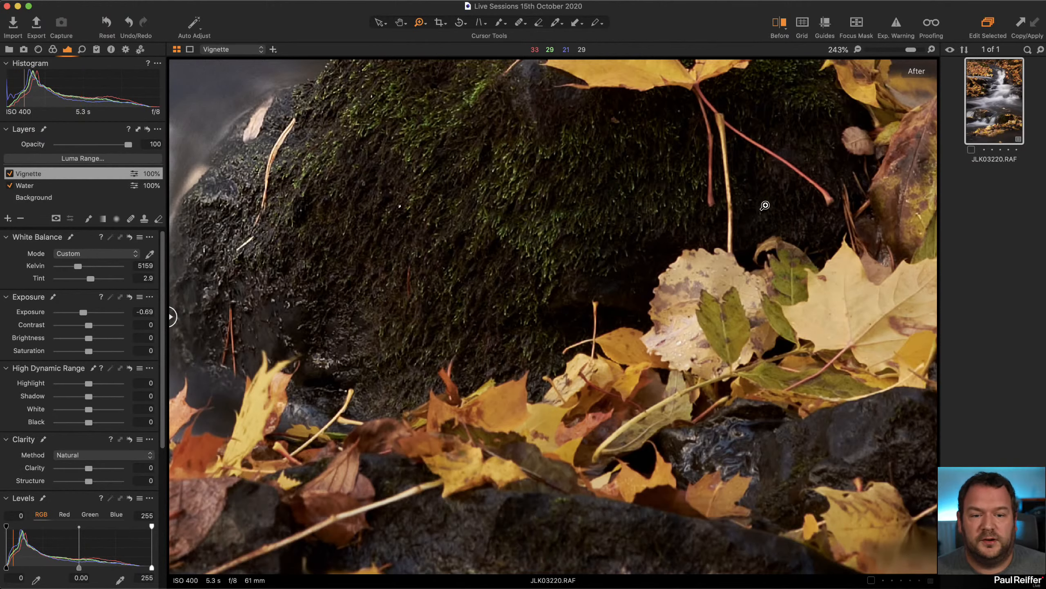
{"action": "left_click", "coordinate": [736, 212], "text": "alt"}
{"action": "left_click_drag", "start_coordinate": [574, 423], "coordinate": [773, 230]}
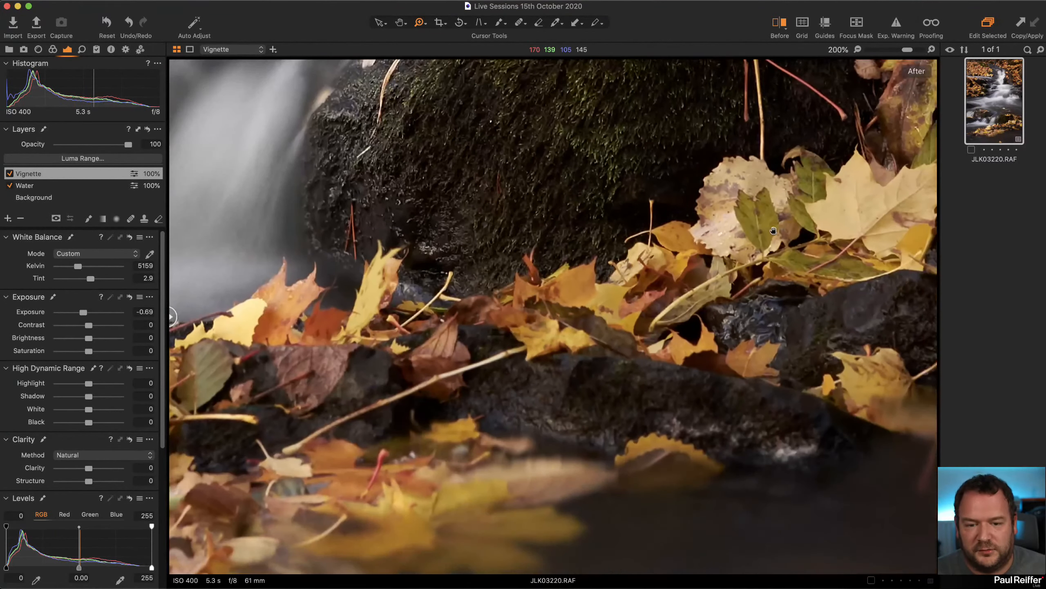
{"action": "left_click", "coordinate": [643, 210], "text": "alt"}
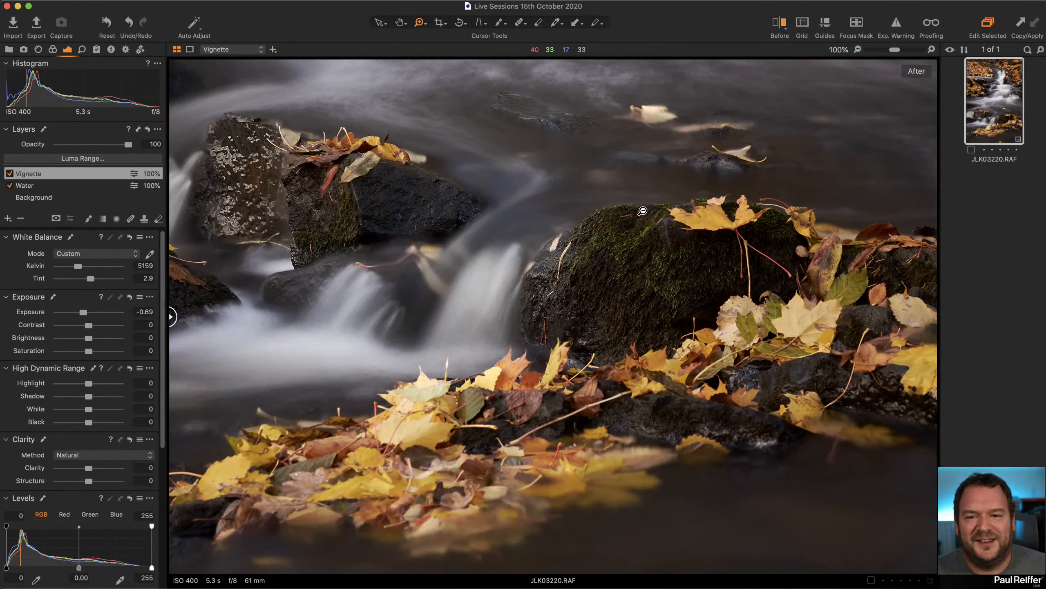
{"action": "left_click", "coordinate": [643, 210], "text": "alt"}
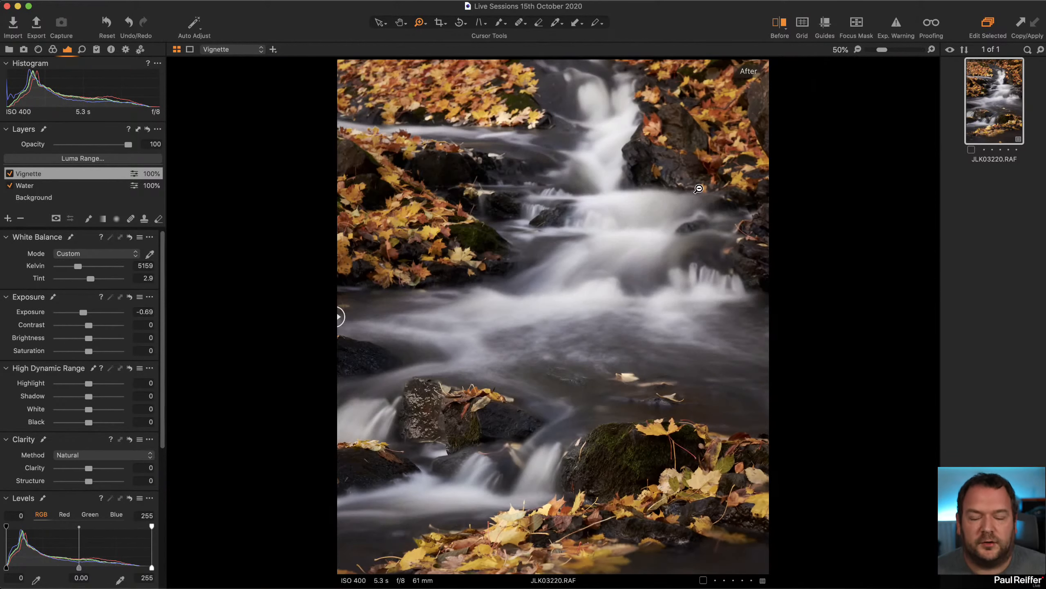
{"action": "left_click", "coordinate": [702, 170], "text": "alt"}
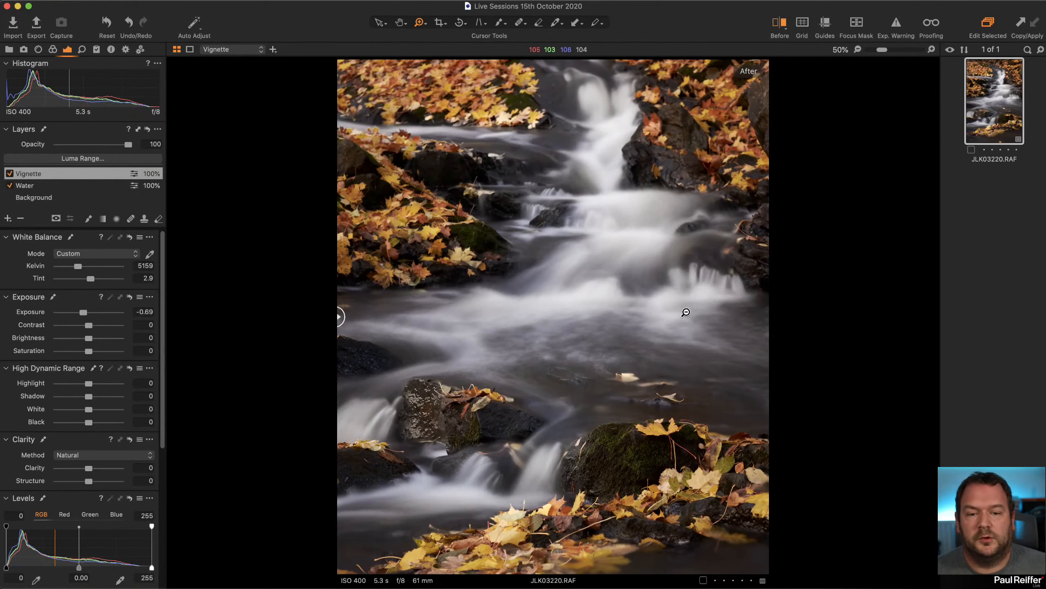
{"action": "left_click", "coordinate": [595, 283], "text": "alt"}
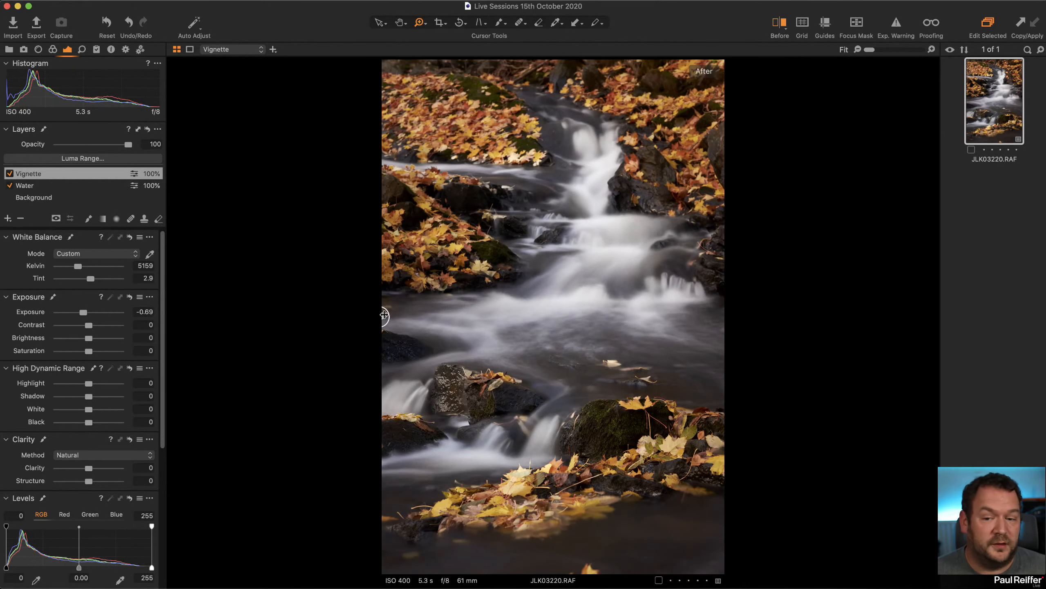
{"action": "left_click_drag", "start_coordinate": [381, 316], "coordinate": [310, 372]}
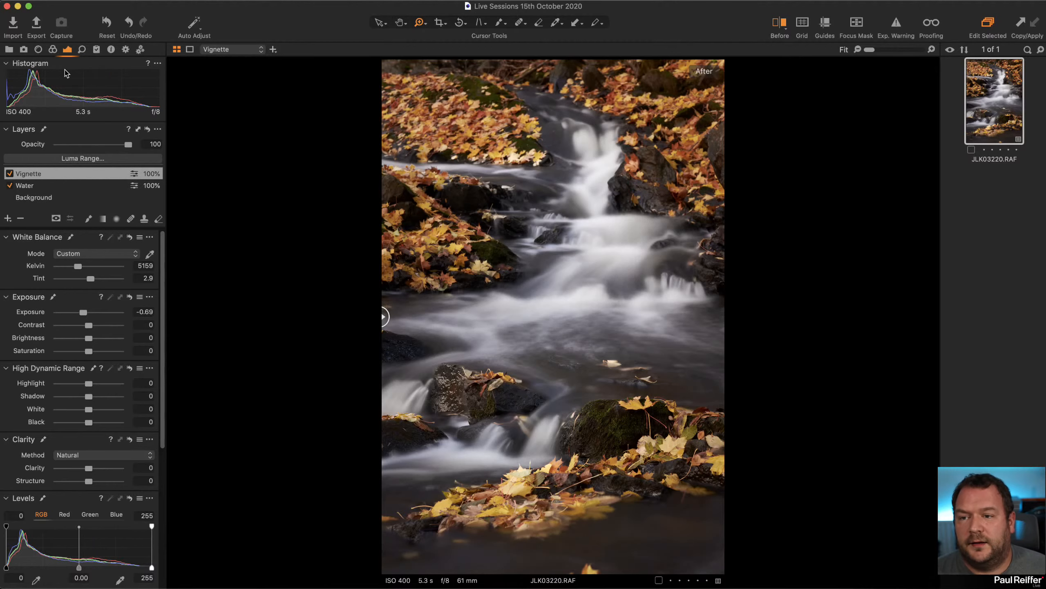
- Open the user collection containing the blue-hour lighthouse photos and show the lens correction settings
{"action": "left_click", "coordinate": [9, 49]}
{"action": "left_click", "coordinate": [62, 131]}
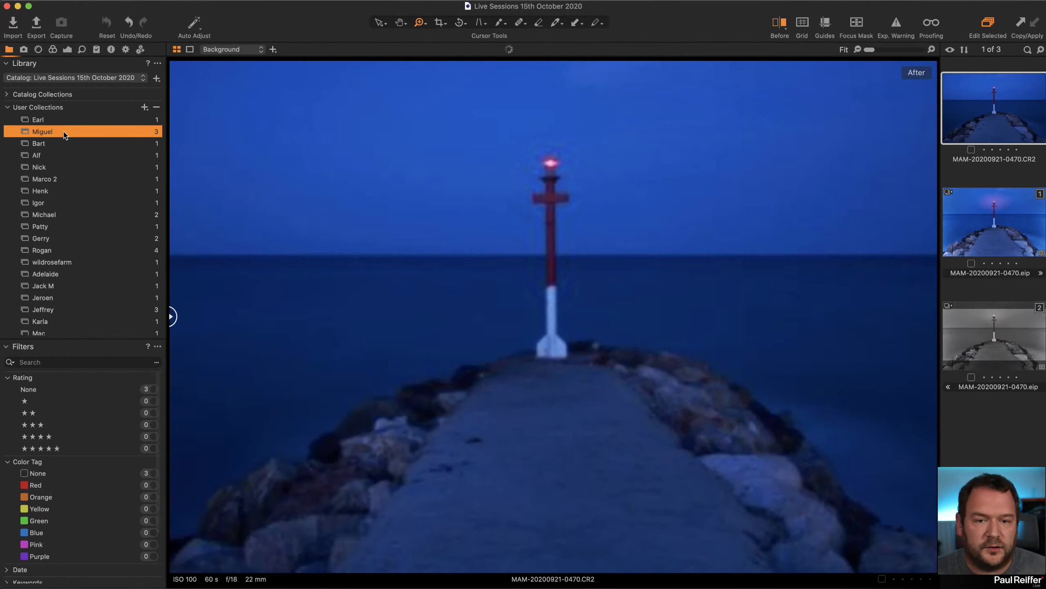
{"action": "left_click", "coordinate": [39, 50]}
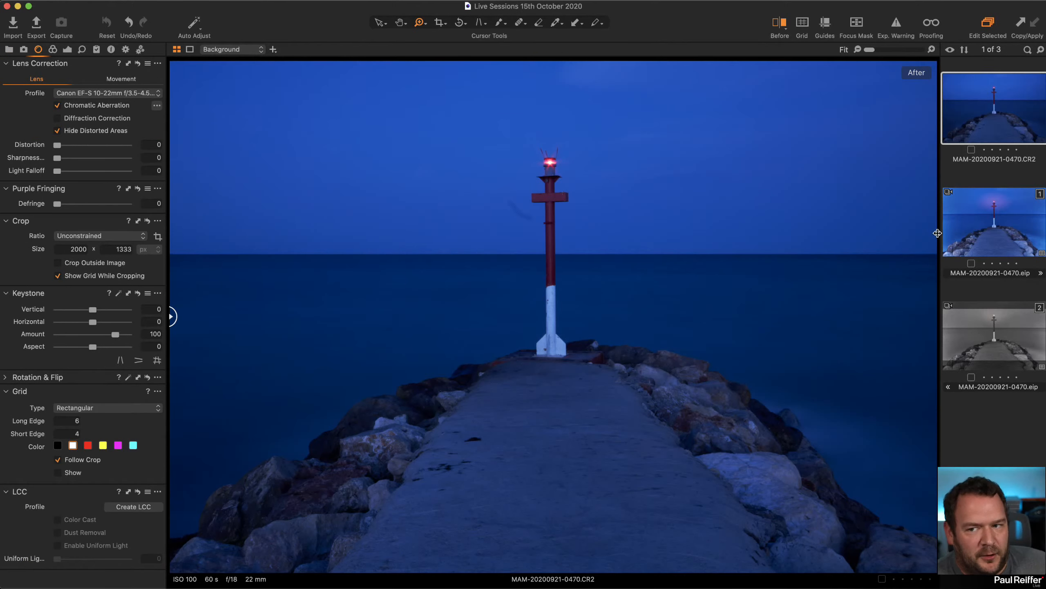
- Compare the unedited CR2 lighthouse photo with the colour EIP variant, and turn off the before/after view
{"action": "left_click", "coordinate": [975, 231]}
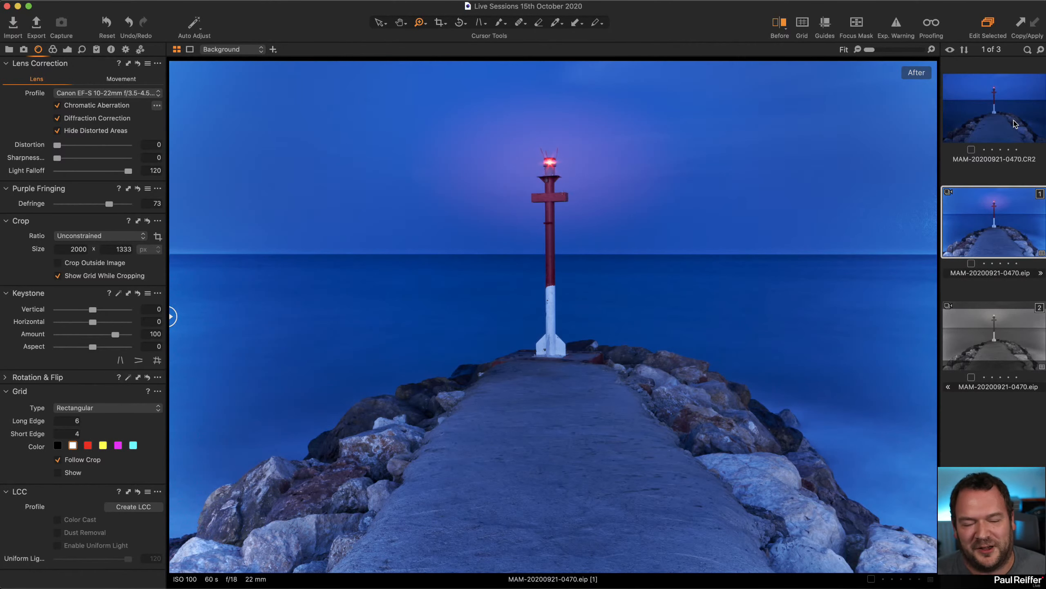
{"action": "left_click", "coordinate": [997, 116]}
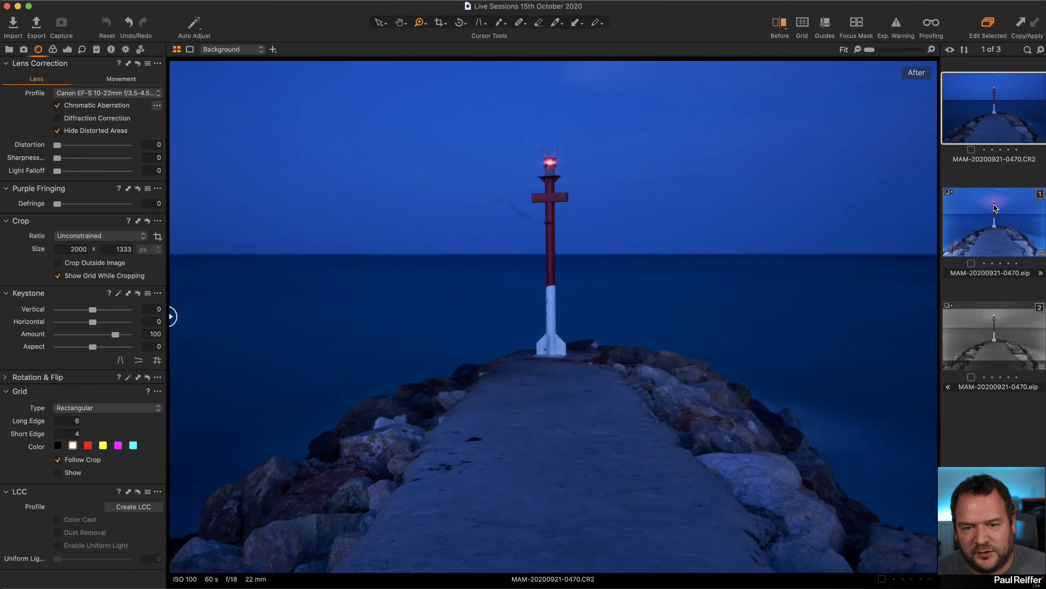
{"action": "left_click", "coordinate": [1006, 238]}
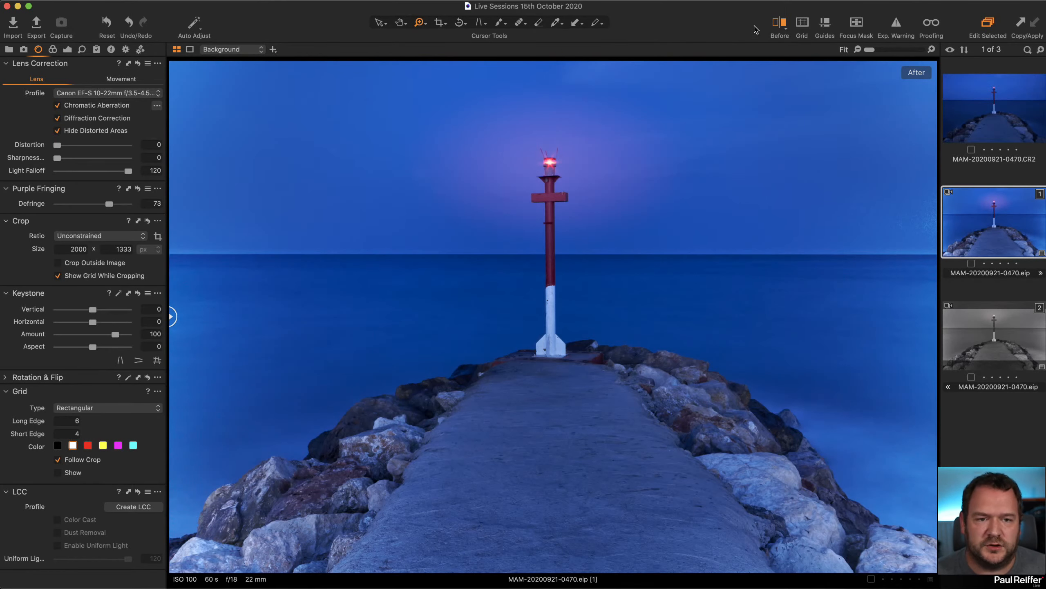
{"action": "left_click", "coordinate": [780, 23]}
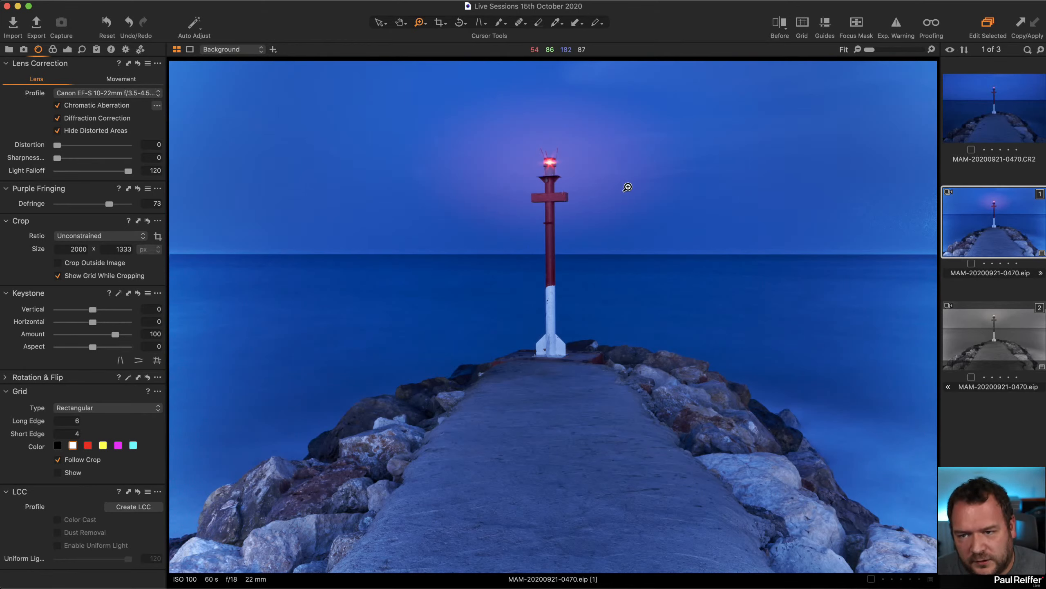
- Switch off the 4_Darkmood, 5_Orton, Torre faro claridad and Primer plano layers of the colour EIP variant
{"action": "left_click", "coordinate": [67, 50]}
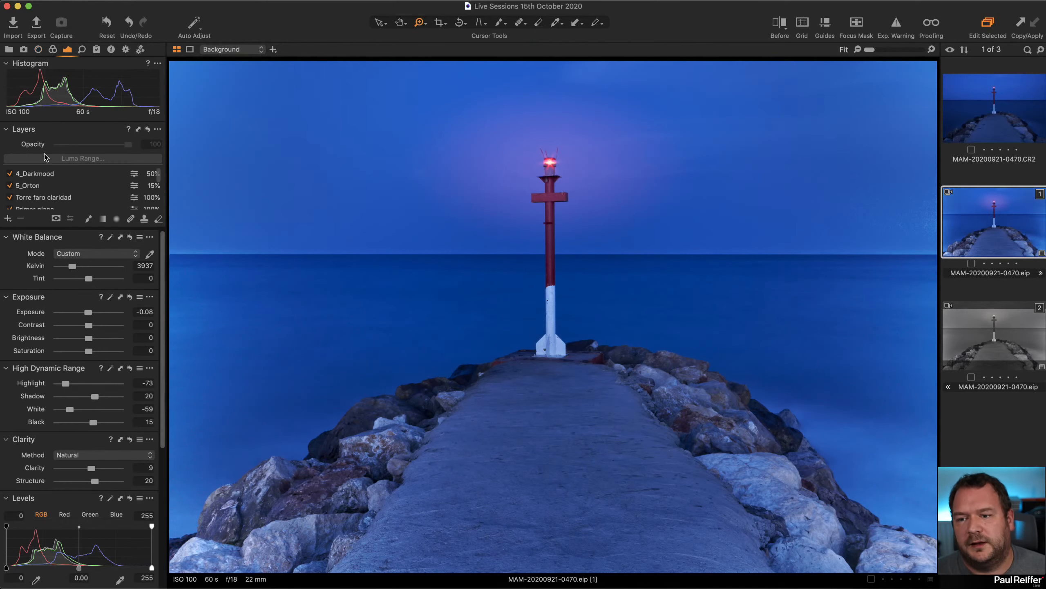
{"action": "left_click", "coordinate": [9, 174]}
{"action": "left_click", "coordinate": [9, 186]}
{"action": "left_click", "coordinate": [9, 197]}
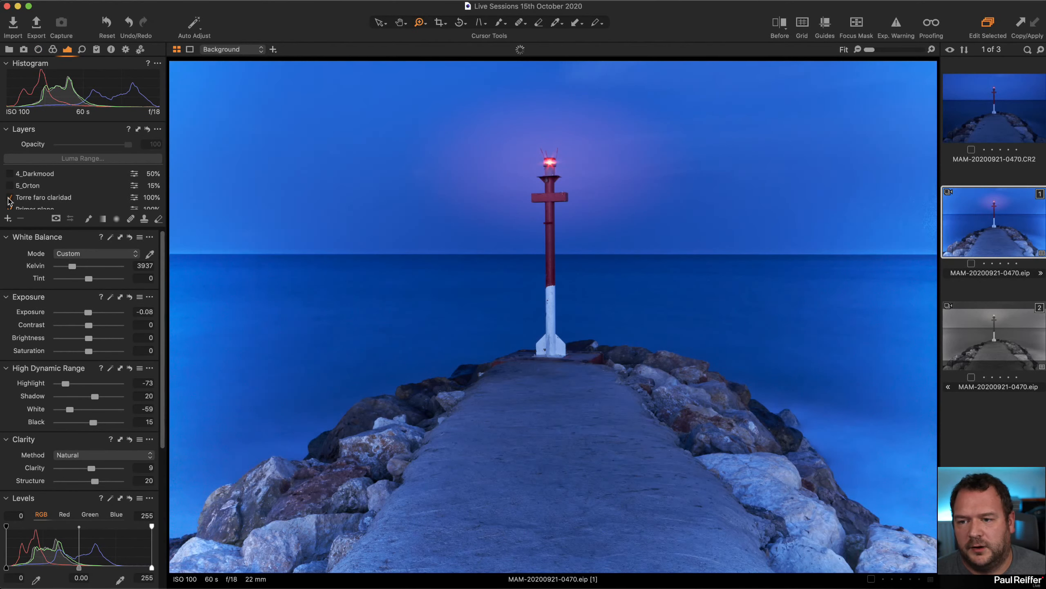
{"action": "scroll", "coordinate": [37, 201], "scroll_direction": "down", "scroll_amount": 2}
{"action": "left_click", "coordinate": [9, 190]}
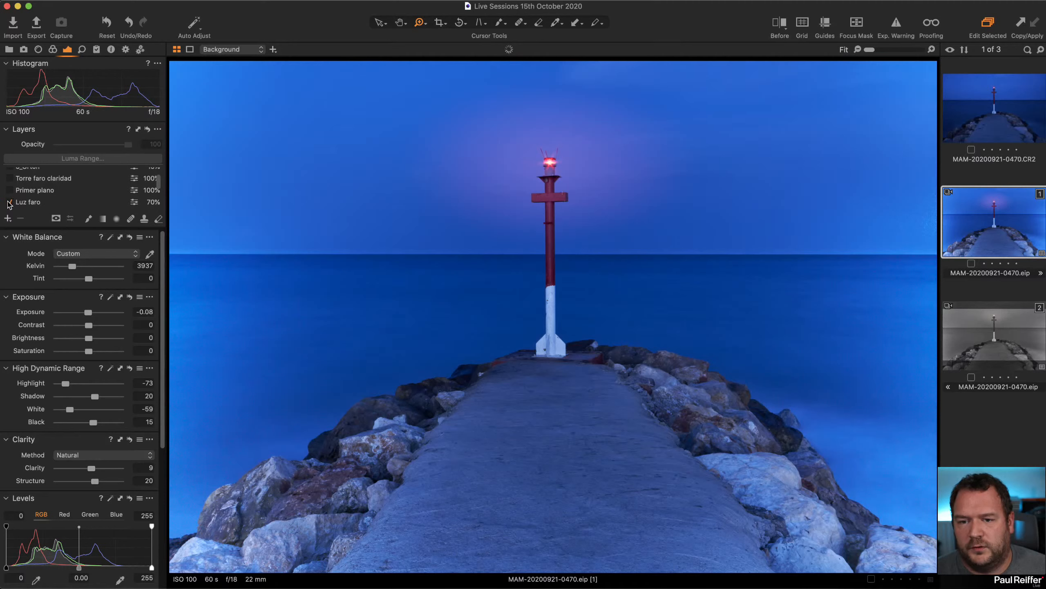
- Switch the Luz faro layer off and on again to compare the glow around the lighthouse beacon
{"action": "scroll", "coordinate": [36, 202], "scroll_direction": "down", "scroll_amount": 1}
{"action": "left_click", "coordinate": [9, 189]}
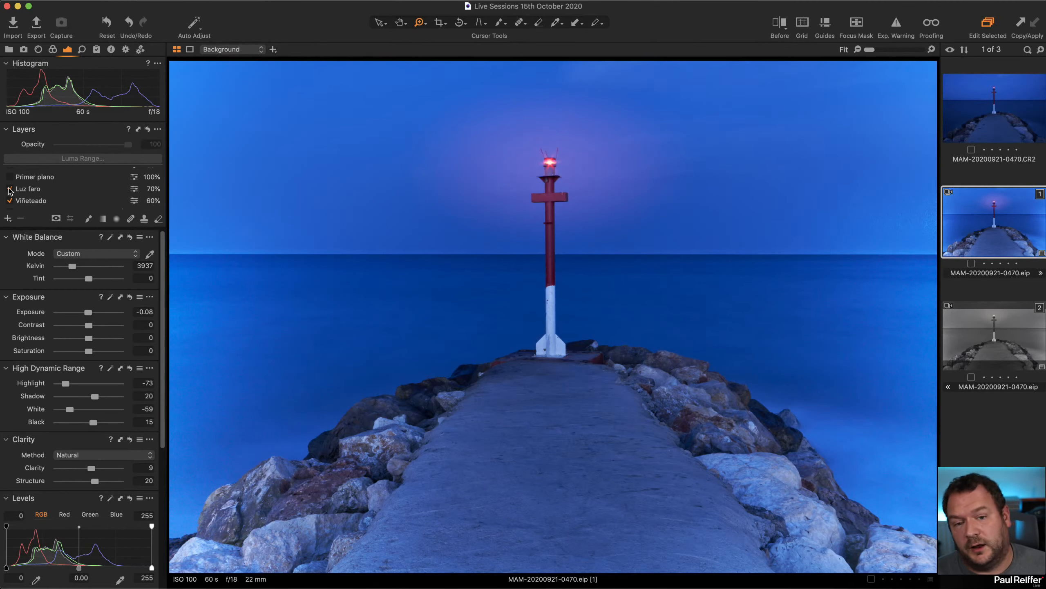
{"action": "left_click", "coordinate": [9, 188]}
{"action": "scroll", "coordinate": [10, 194], "scroll_direction": "up", "scroll_amount": 1}
{"action": "scroll", "coordinate": [10, 201], "scroll_direction": "down", "scroll_amount": 1}
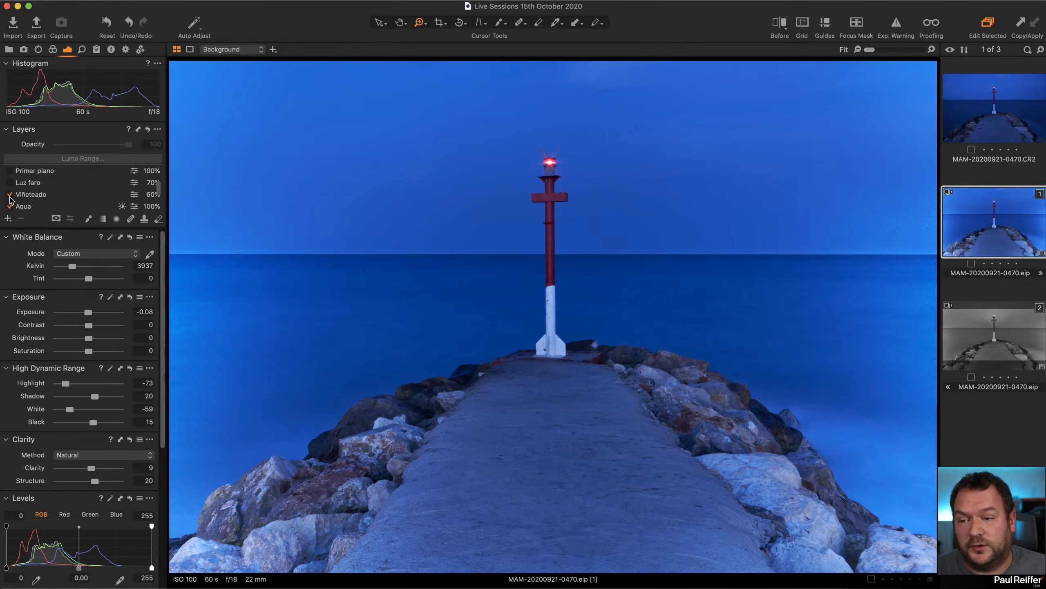
{"action": "left_click", "coordinate": [9, 195]}
{"action": "left_click", "coordinate": [9, 195]}
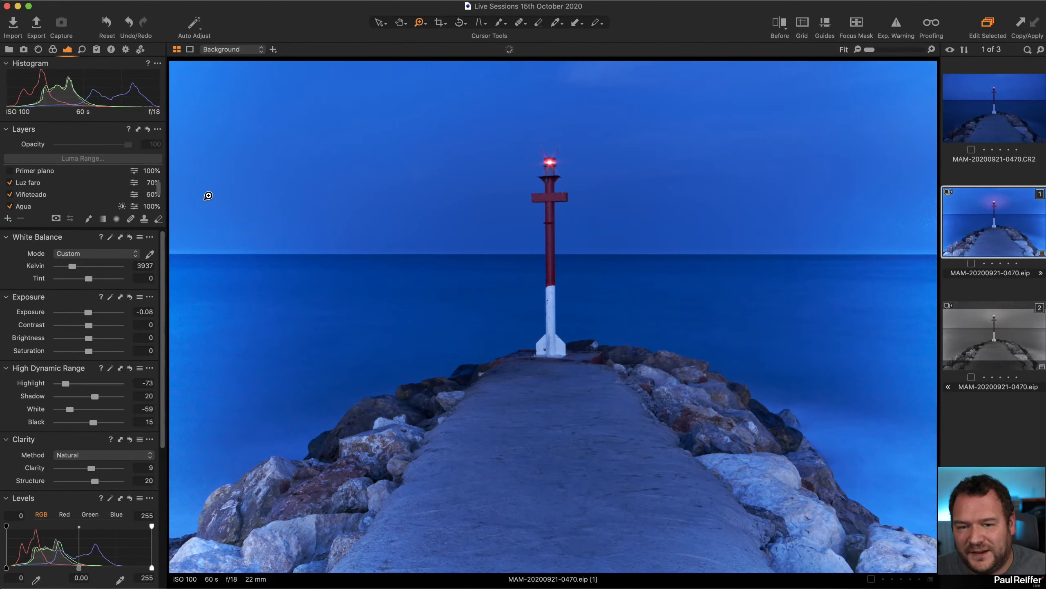
{"action": "left_click", "coordinate": [9, 182]}
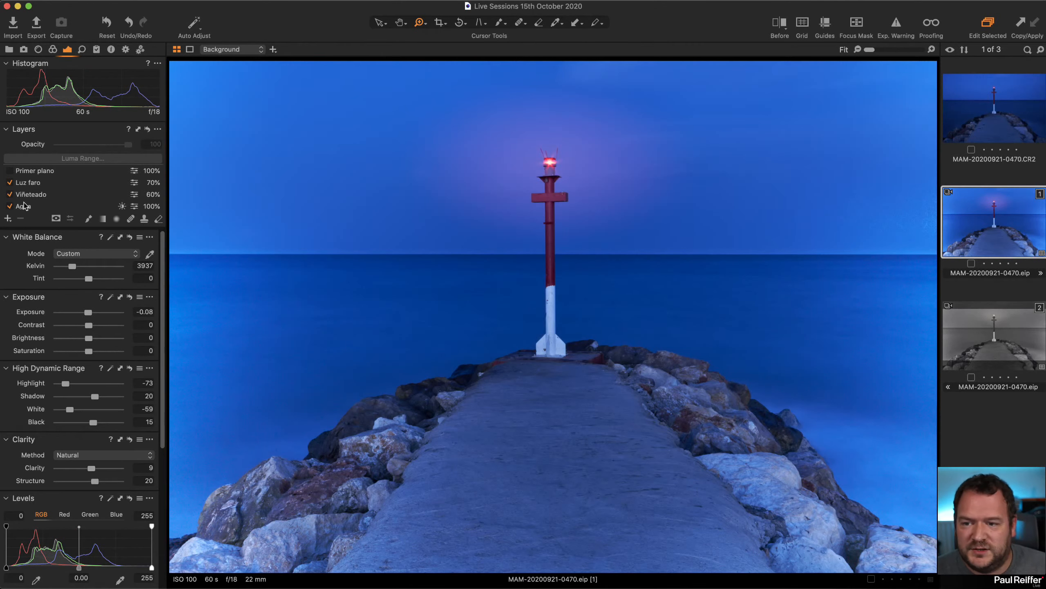
- Switch off the Agua, Viñeteado, Cielo, Capa de Corrección 1 and Luz faro layers to inspect the background alone
{"action": "left_click", "coordinate": [9, 206]}
{"action": "left_click", "coordinate": [10, 195]}
{"action": "scroll", "coordinate": [35, 196], "scroll_direction": "down", "scroll_amount": 2}
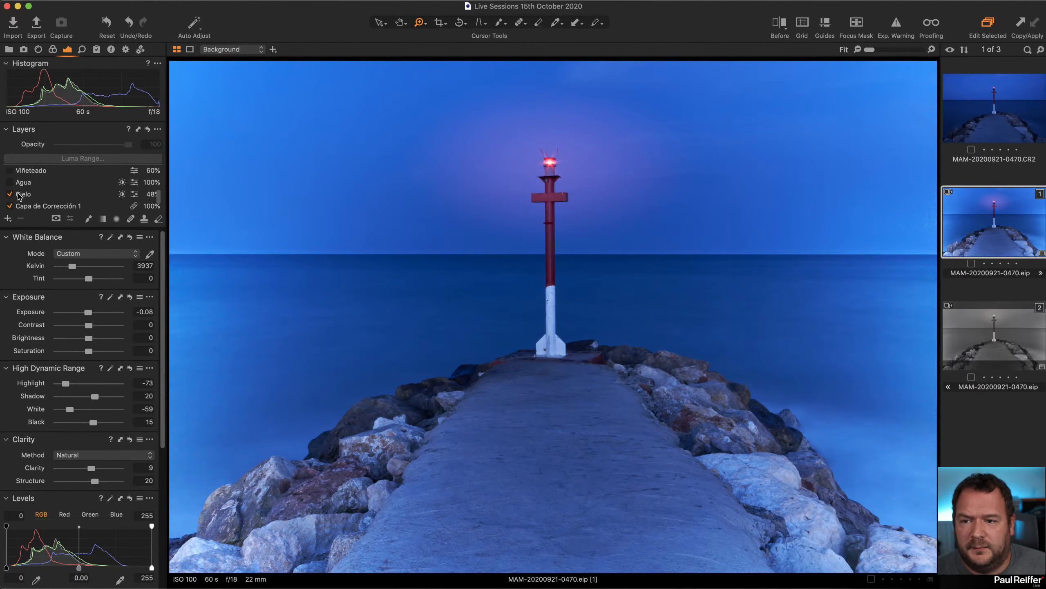
{"action": "left_click", "coordinate": [10, 194]}
{"action": "left_click", "coordinate": [10, 206]}
{"action": "scroll", "coordinate": [35, 193], "scroll_direction": "down", "scroll_amount": 2}
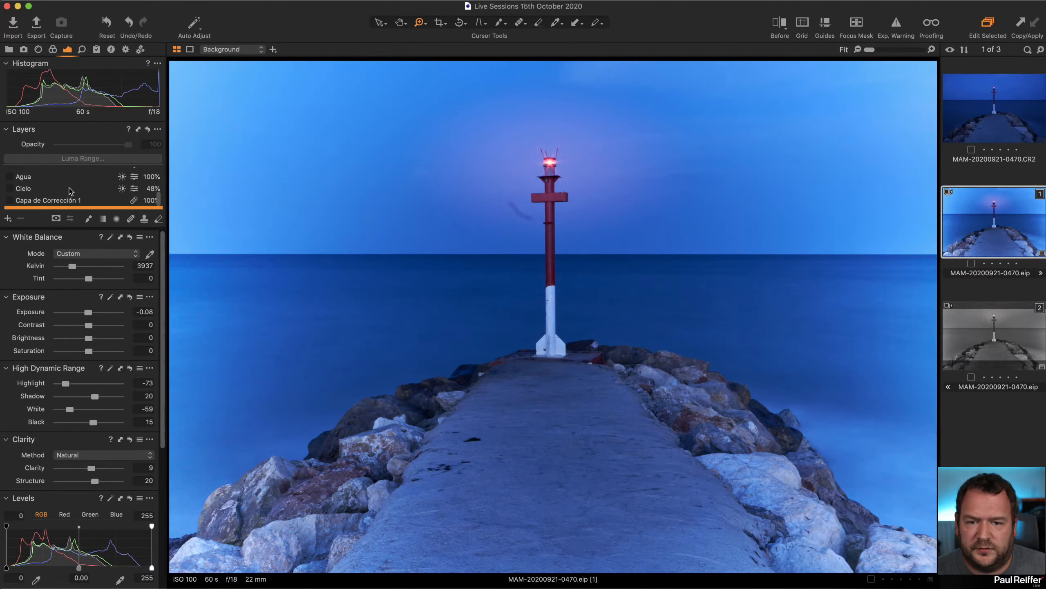
{"action": "scroll", "coordinate": [34, 193], "scroll_direction": "up", "scroll_amount": 3}
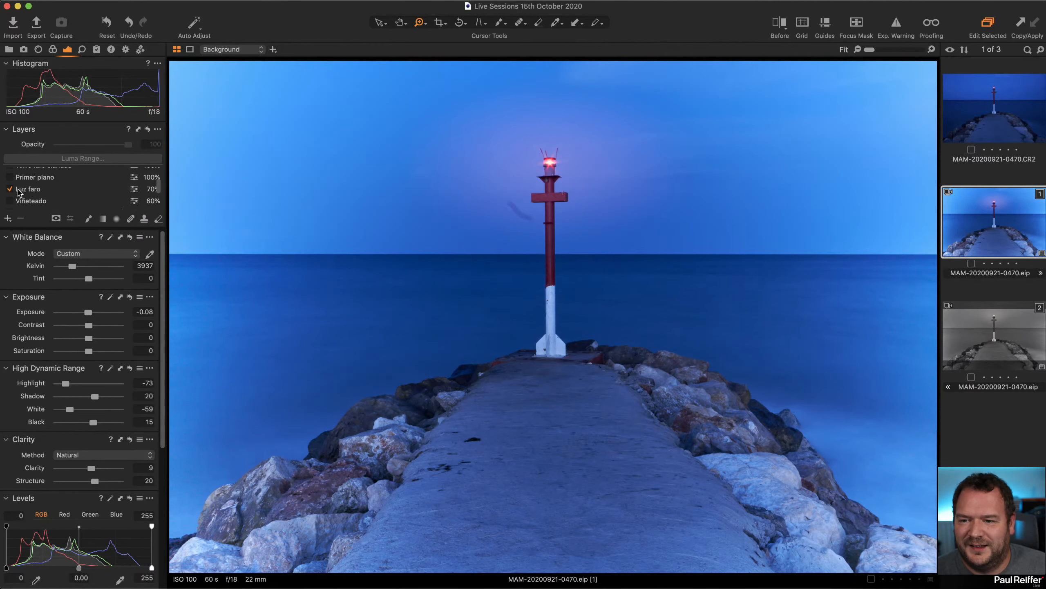
{"action": "left_click", "coordinate": [10, 189]}
{"action": "scroll", "coordinate": [59, 192], "scroll_direction": "down", "scroll_amount": 3}
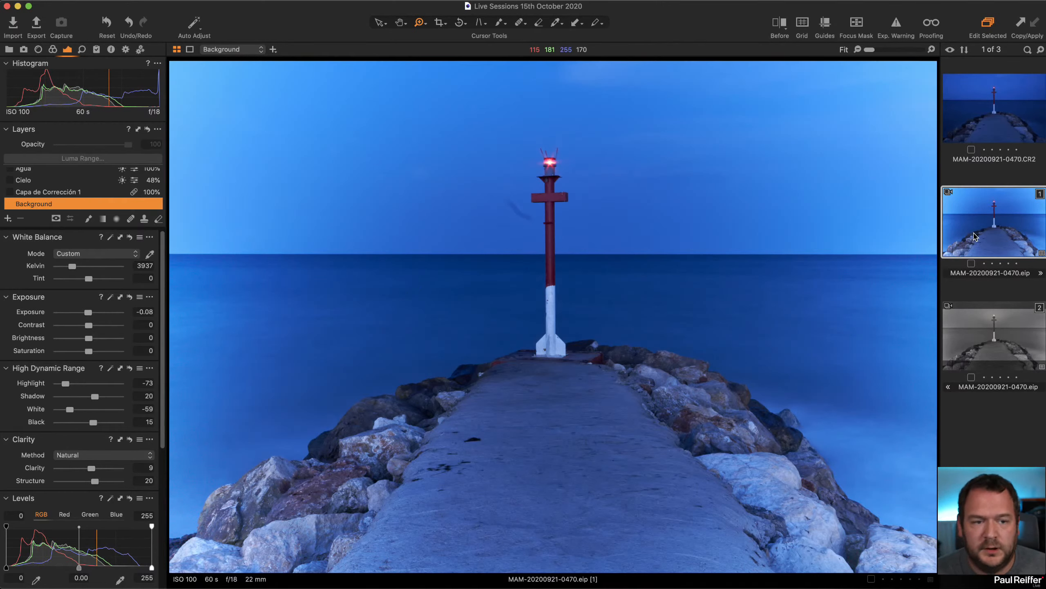
- Switch the Capa de Corrección 1, Cielo, Agua and Viñeteado layers back on
{"action": "left_click", "coordinate": [9, 192]}
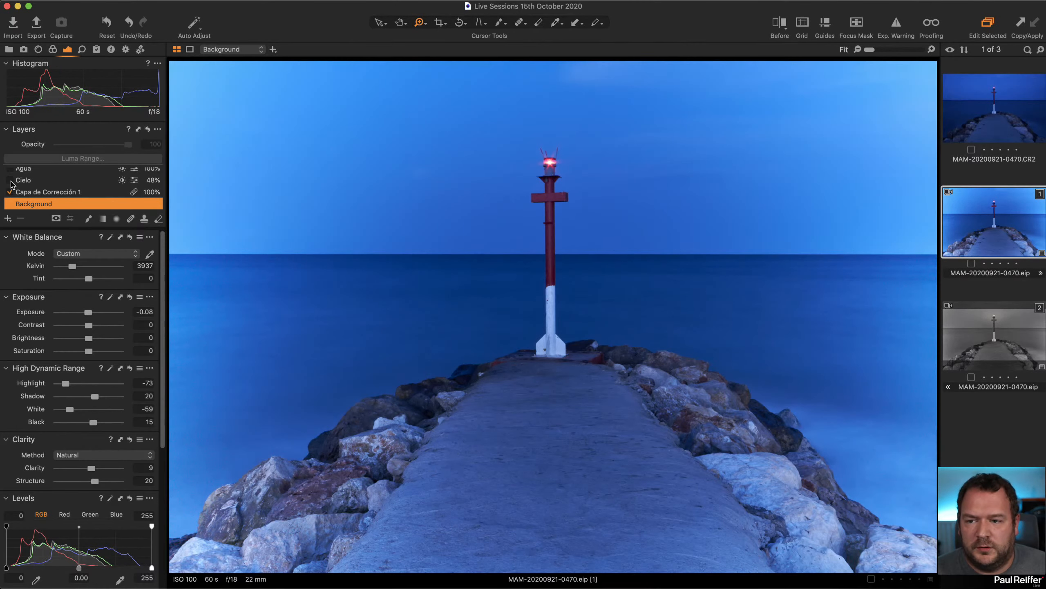
{"action": "left_click", "coordinate": [9, 180]}
{"action": "scroll", "coordinate": [9, 182], "scroll_direction": "up", "scroll_amount": 1}
{"action": "left_click", "coordinate": [9, 169]}
{"action": "scroll", "coordinate": [26, 186], "scroll_direction": "up", "scroll_amount": 2}
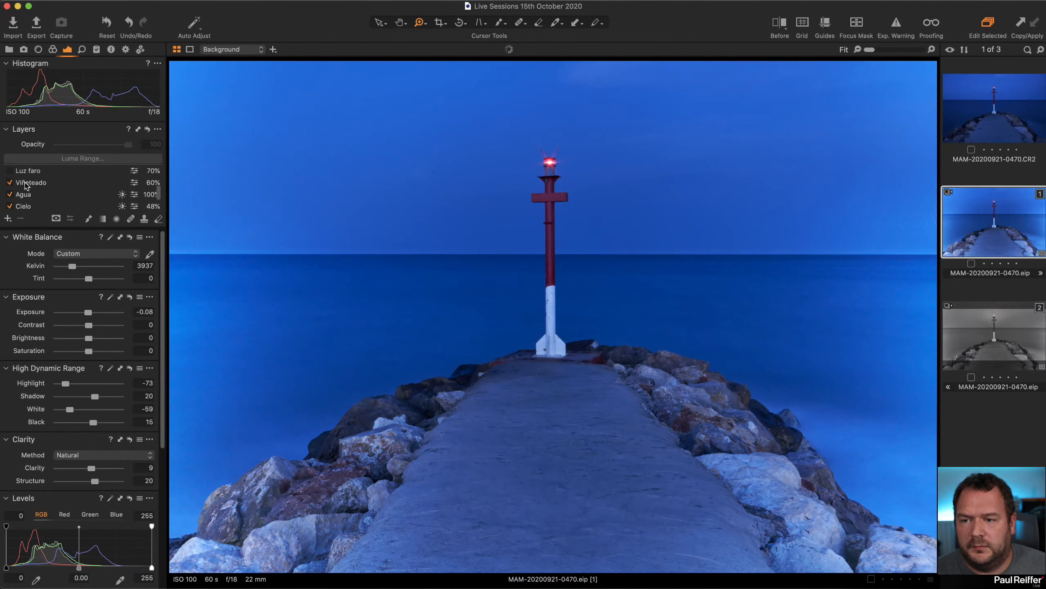
- Switch the Luz faro, Primer plano, Torre faro claridad, 5_Orton and 4_Darkmood layers back on
{"action": "left_click", "coordinate": [9, 188]}
{"action": "left_click", "coordinate": [9, 175]}
{"action": "scroll", "coordinate": [36, 189], "scroll_direction": "up", "scroll_amount": 1}
{"action": "scroll", "coordinate": [36, 190], "scroll_direction": "up", "scroll_amount": 2}
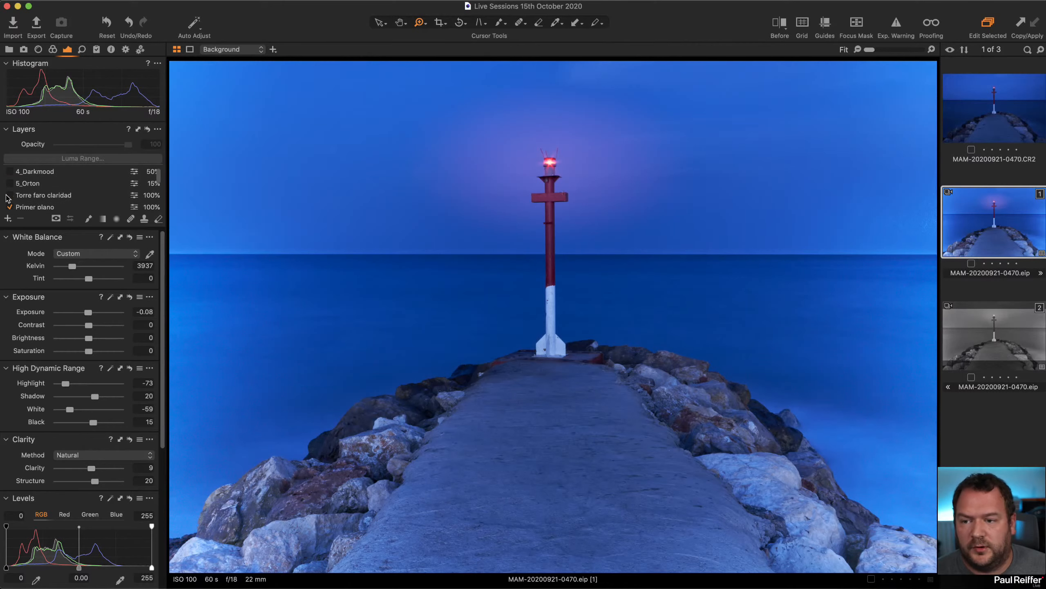
{"action": "left_click", "coordinate": [10, 183]}
{"action": "left_click", "coordinate": [10, 171]}
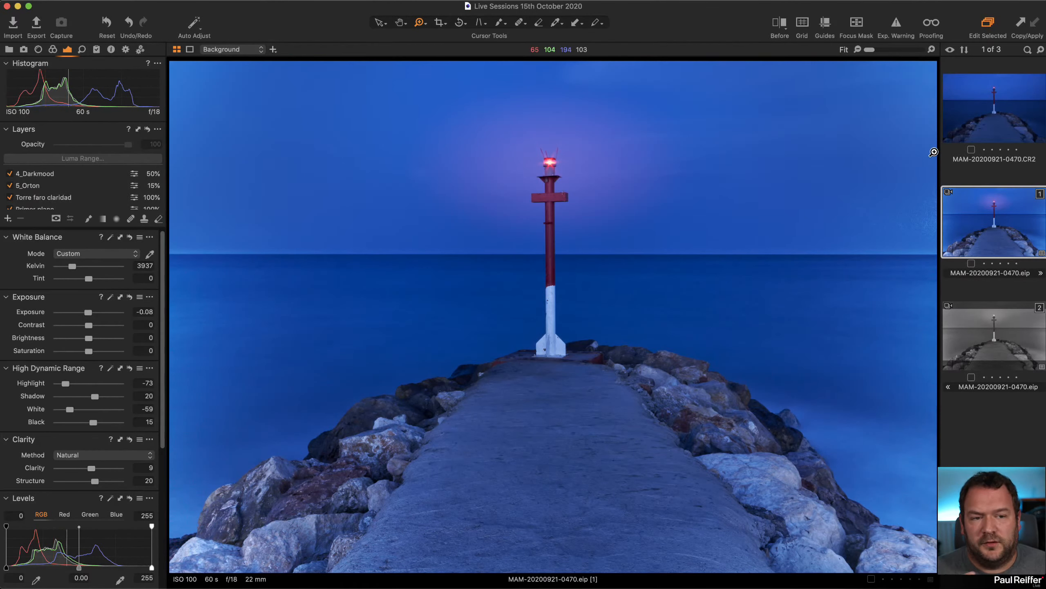
- Open the unedited MAM-20200921-0470.CR2 raw file and ready a small Heal brush over the sky beside the lighthouse
{"action": "left_click", "coordinate": [995, 117]}
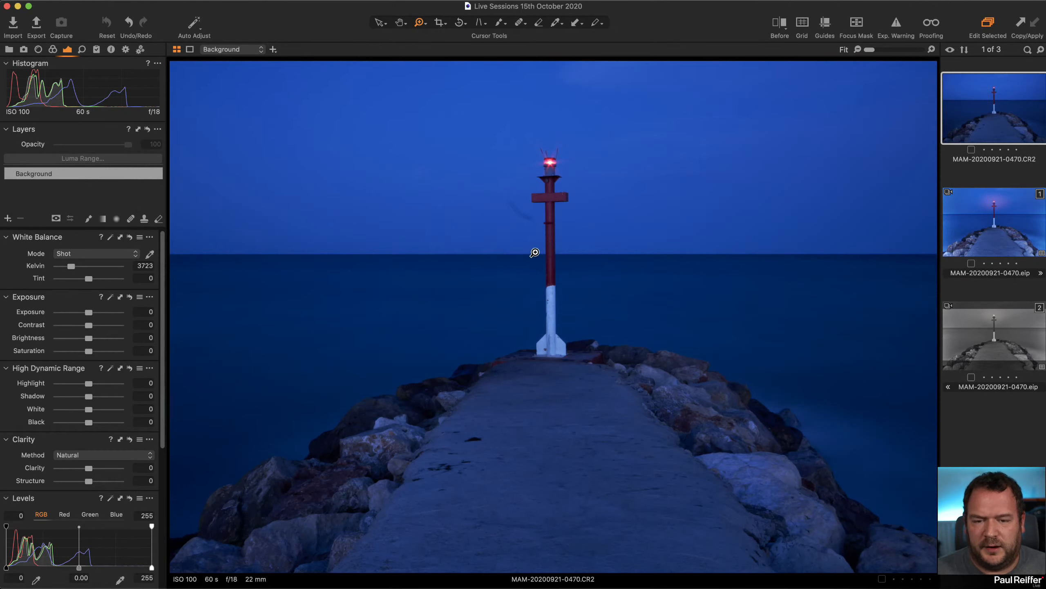
{"action": "left_click_drag", "start_coordinate": [475, 124], "coordinate": [632, 386]}
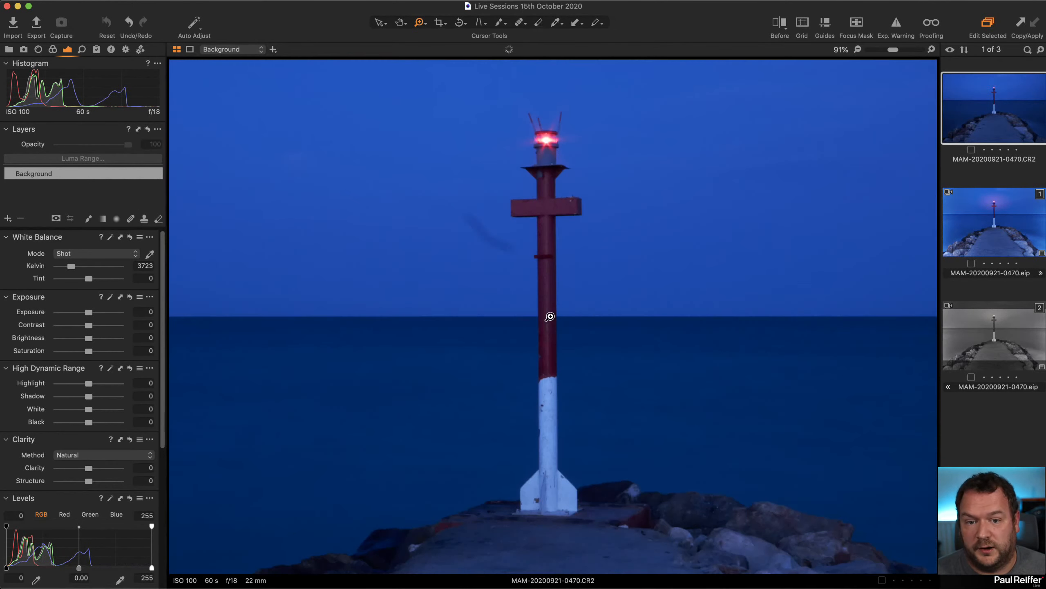
{"action": "left_click", "coordinate": [519, 23]}
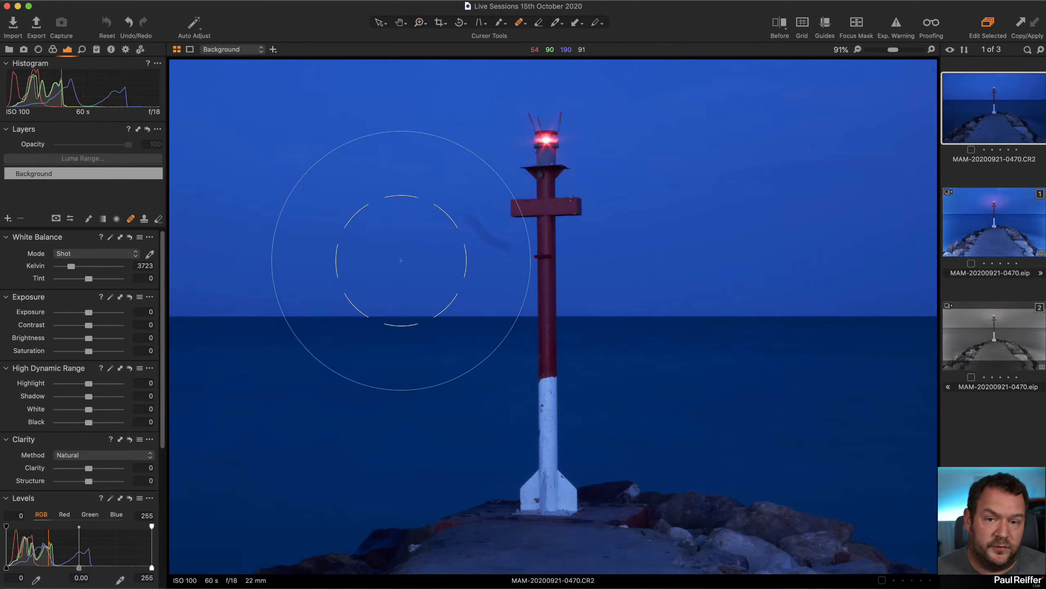
{"action": "key", "text": "bracketleft"}
{"action": "key", "text": "bracketleft"}
{"action": "key", "text": "bracketleft"}
{"action": "key", "text": "bracketleft"}
{"action": "key", "text": "bracketleft"}
{"action": "key", "text": "bracketleft"}
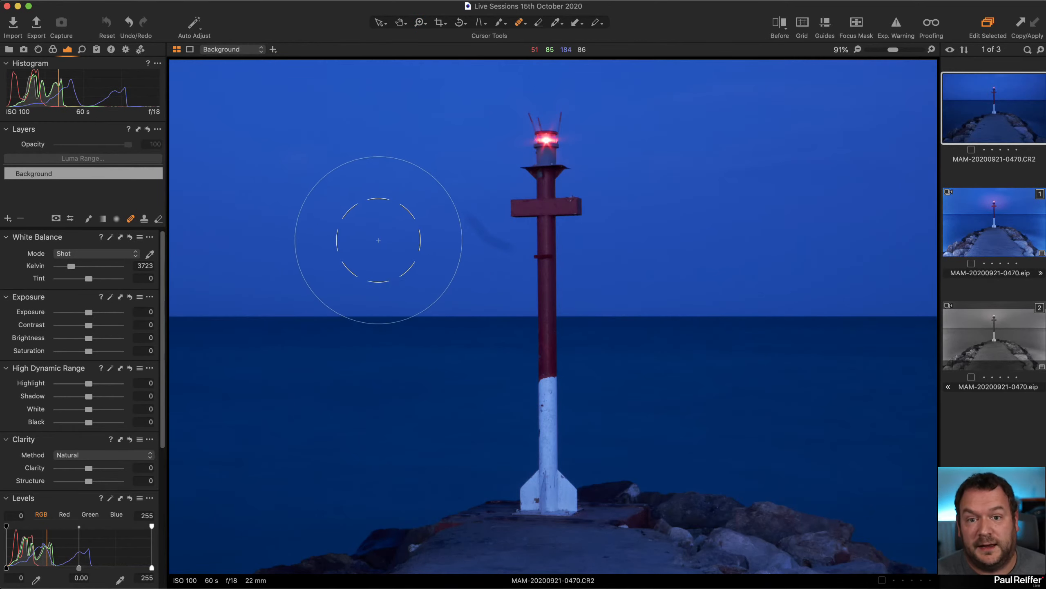
{"action": "key", "text": "bracketleft"}
{"action": "key", "text": "bracketleft"}
{"action": "key", "text": "bracketleft"}
{"action": "key", "text": "bracketleft"}
{"action": "key", "text": "bracketleft"}
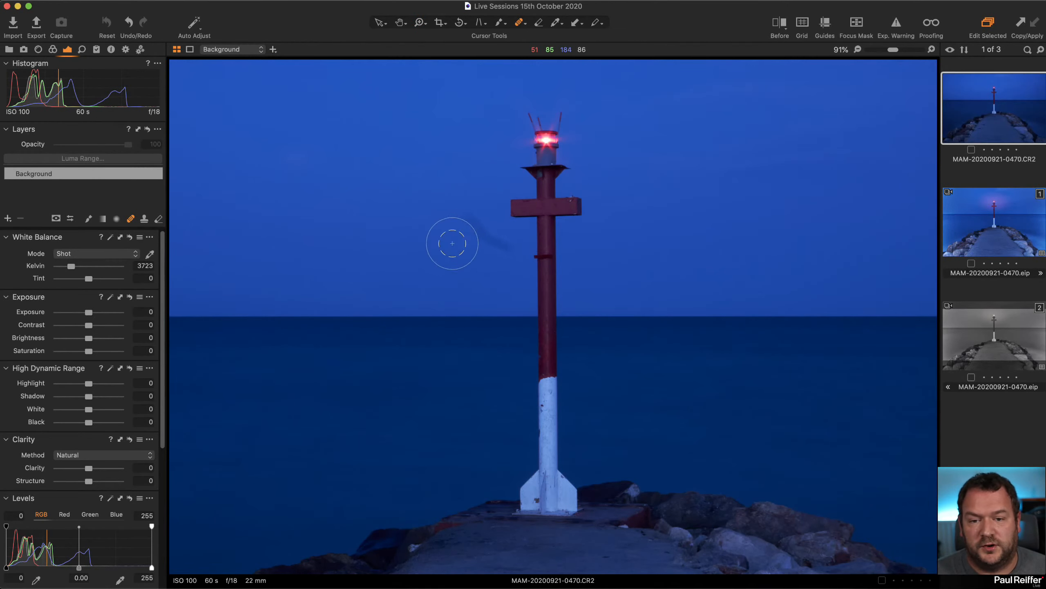
- Heal the dark smudge in the sky beside the lighthouse tower, sampling from clean sky level with it
{"action": "right_click", "coordinate": [402, 213]}
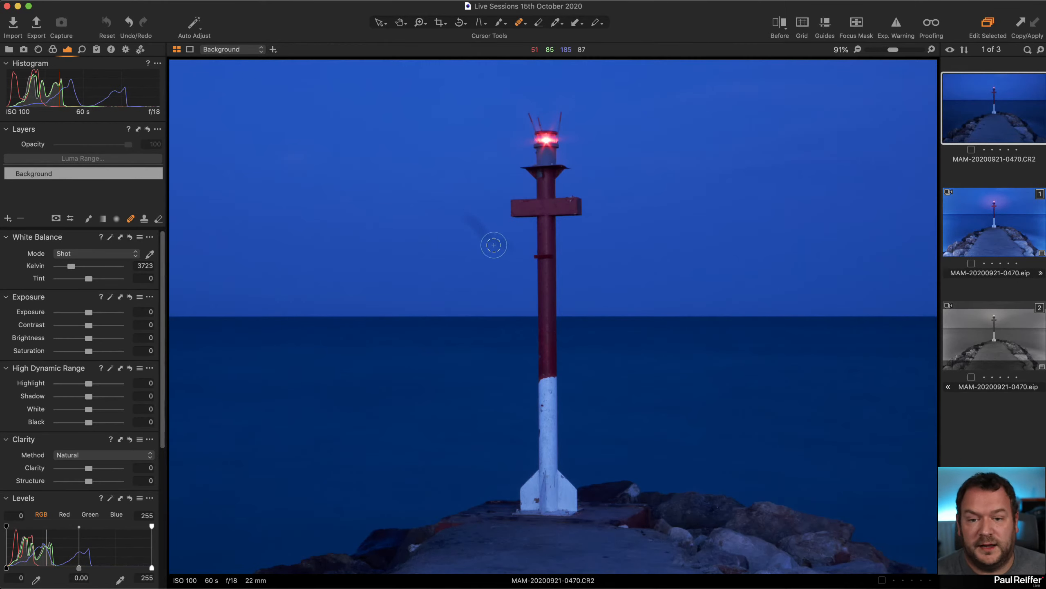
{"action": "left_click_drag", "start_coordinate": [492, 241], "coordinate": [465, 215]}
{"action": "mouse_move", "coordinate": [515, 254]}
{"action": "left_mouse_down"}
{"action": "mouse_move", "coordinate": [460, 206]}
{"action": "mouse_move", "coordinate": [503, 252]}
{"action": "mouse_move", "coordinate": [464, 208]}
{"action": "left_mouse_up"}
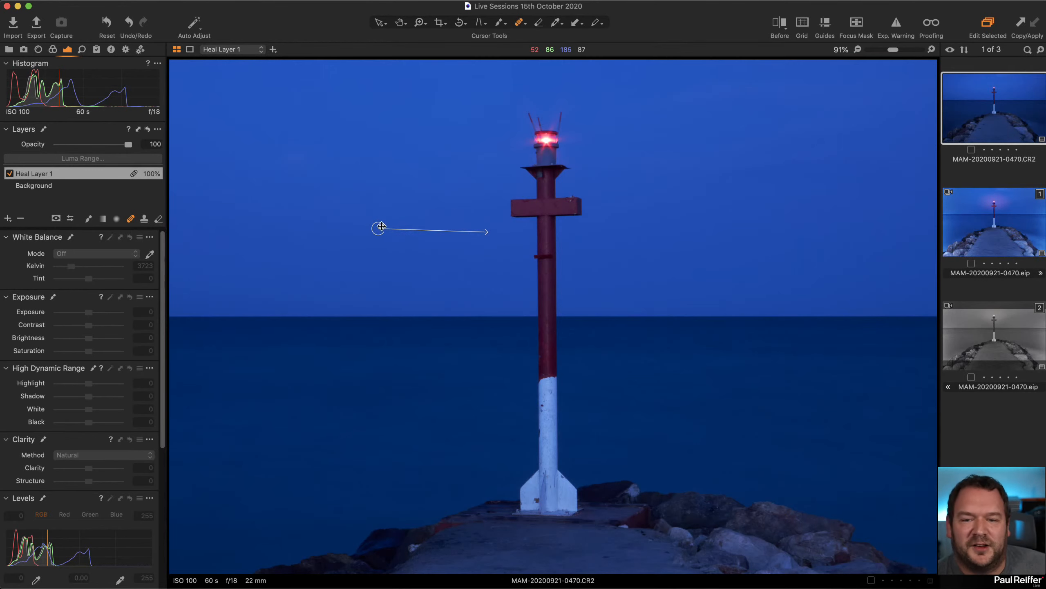
{"action": "left_click_drag", "start_coordinate": [388, 226], "coordinate": [385, 233]}
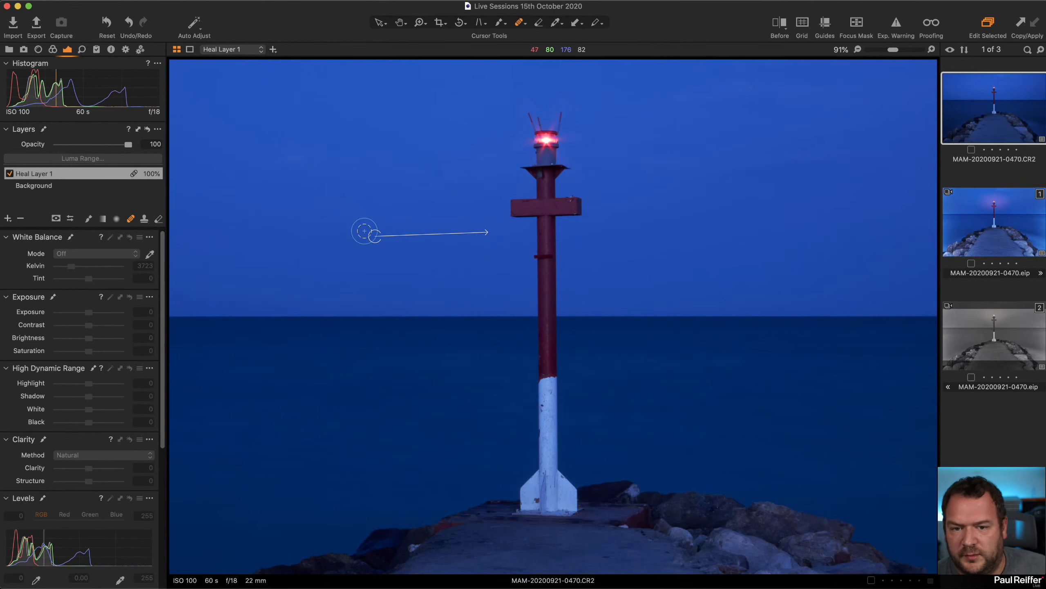
- Inspect the raw file's lens corrections, sea, sky and walkway, comparing the walkway with the edited .eip version
{"action": "left_click", "coordinate": [38, 49]}
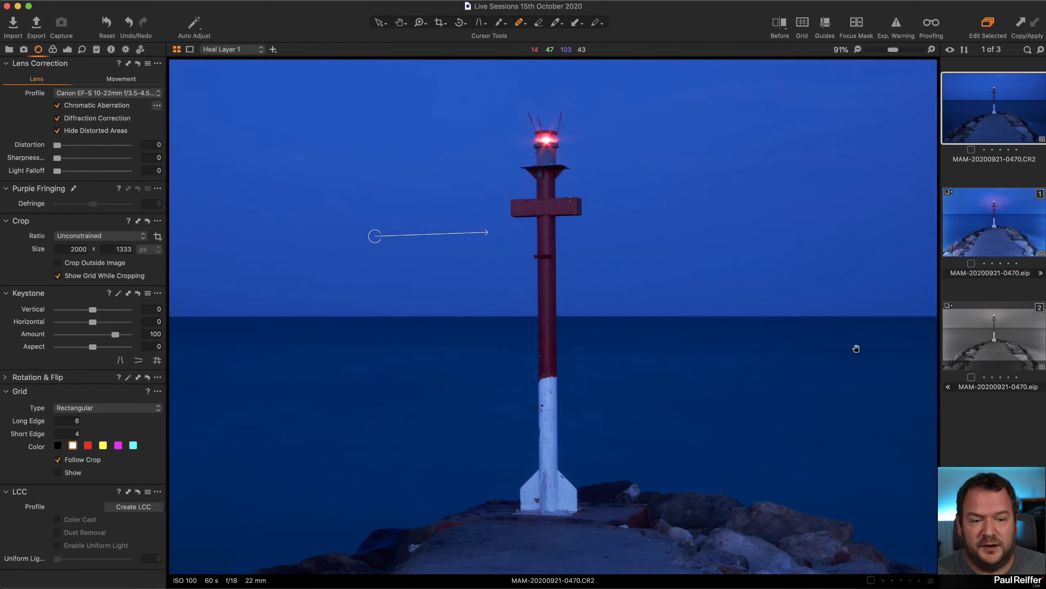
{"action": "mouse_move", "coordinate": [855, 348]}
{"action": "left_mouse_down"}
{"action": "mouse_move", "coordinate": [477, 323]}
{"action": "mouse_move", "coordinate": [423, 215]}
{"action": "left_mouse_up"}
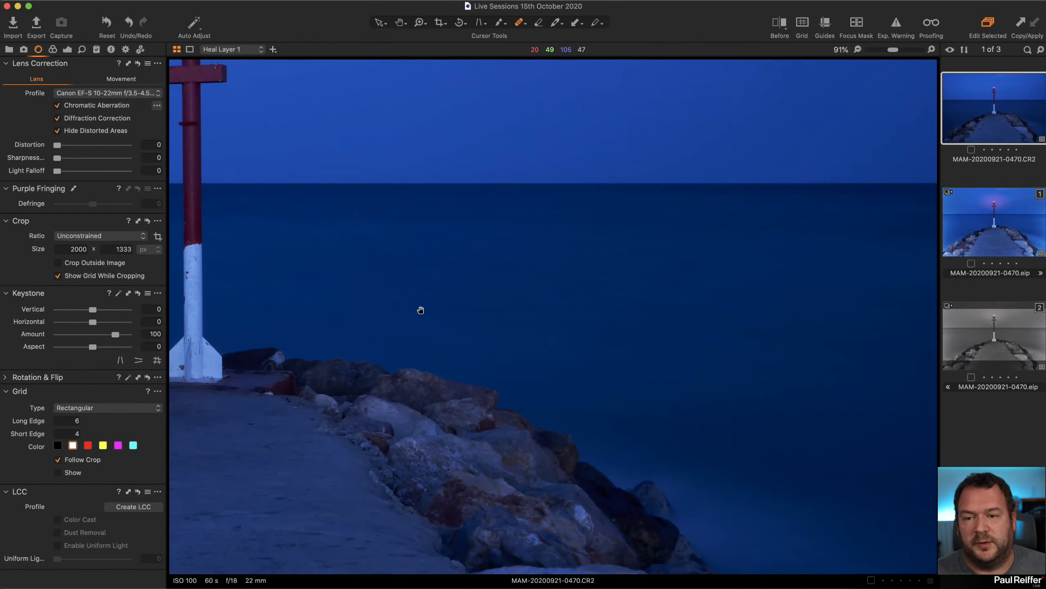
{"action": "left_click_drag", "start_coordinate": [418, 308], "coordinate": [804, 544]}
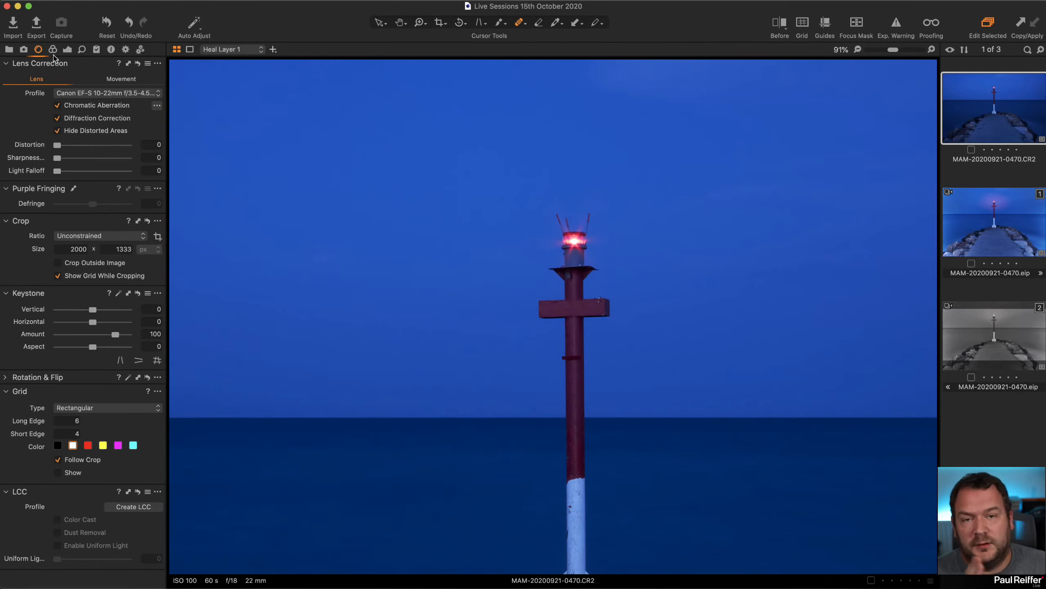
{"action": "left_click", "coordinate": [67, 50]}
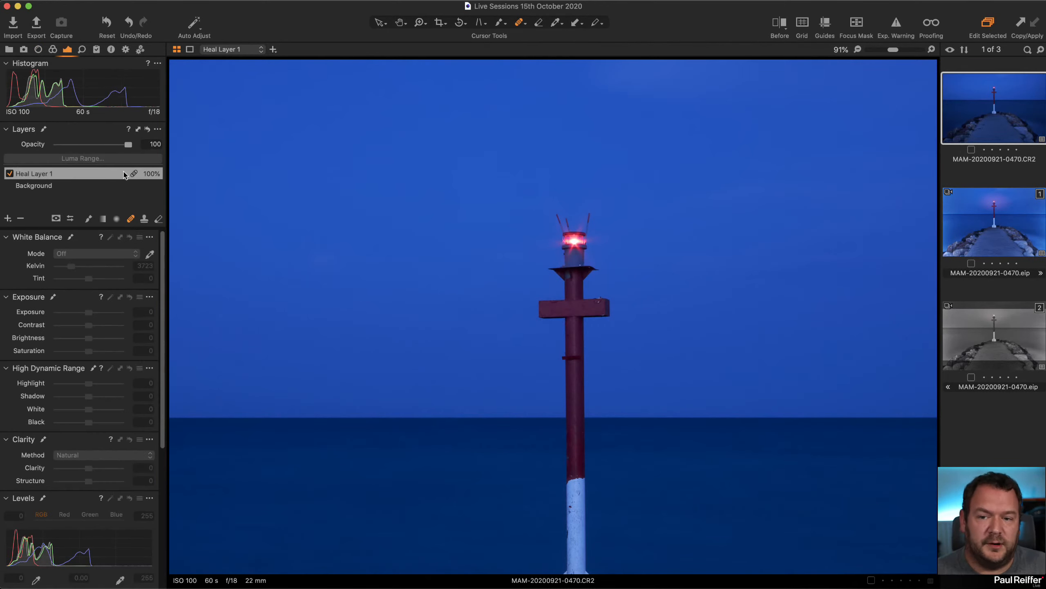
{"action": "left_click_drag", "start_coordinate": [513, 495], "coordinate": [562, 285]}
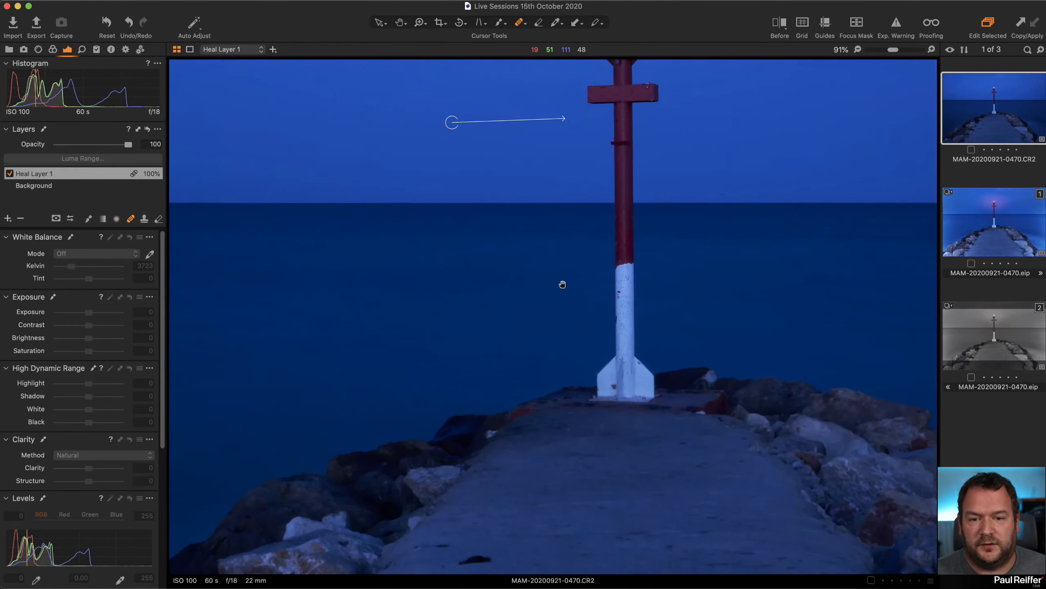
{"action": "left_click_drag", "start_coordinate": [673, 439], "coordinate": [668, 196]}
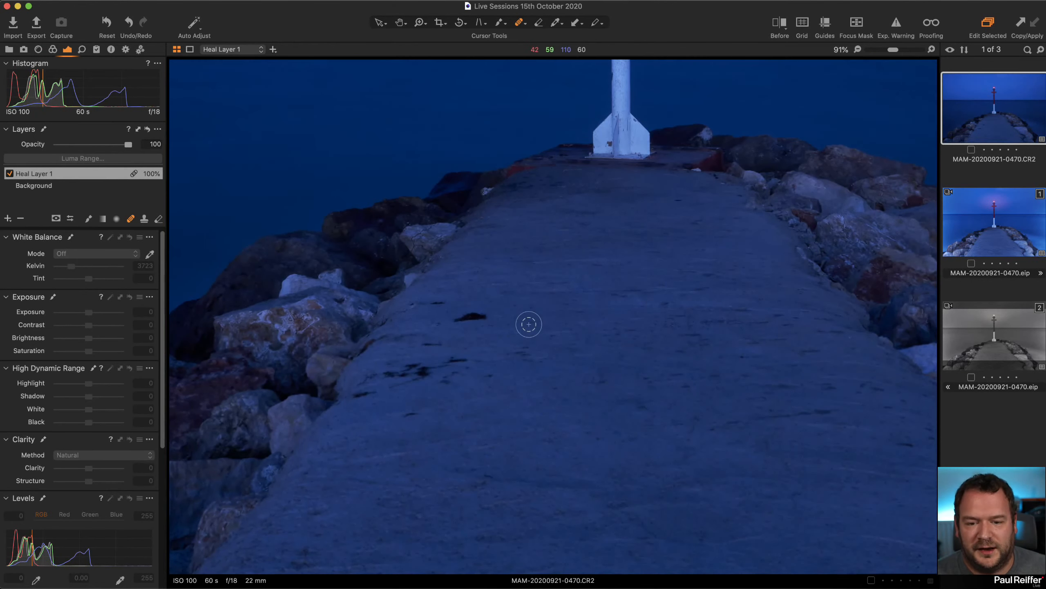
{"action": "left_click", "coordinate": [962, 226]}
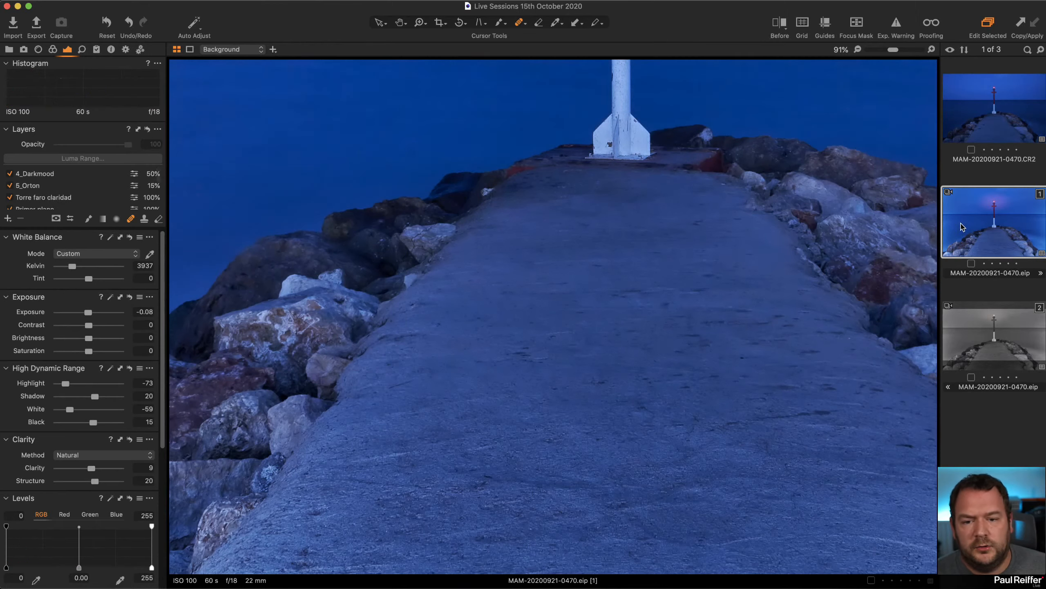
{"action": "left_click", "coordinate": [983, 132]}
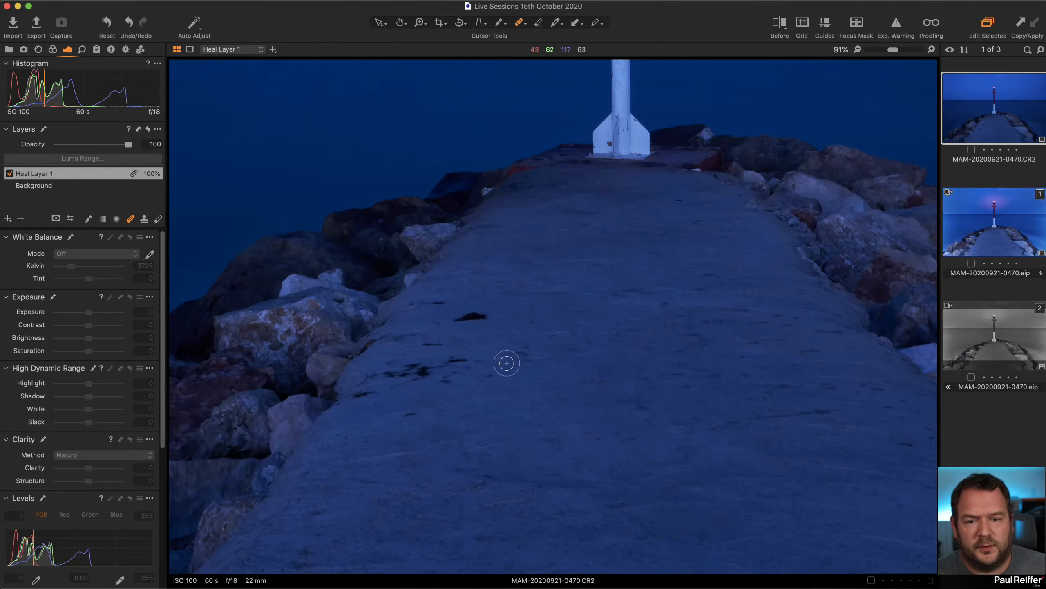
- Heal the two largest dark stains on the walkway and reposition their sources onto clean concrete
{"action": "left_click", "coordinate": [478, 317]}
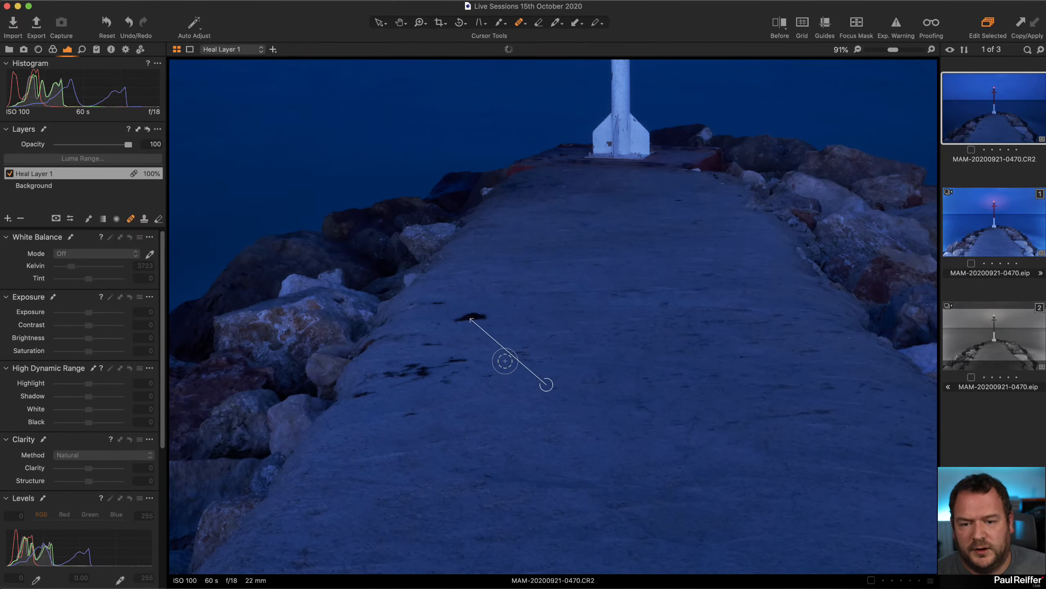
{"action": "left_click_drag", "start_coordinate": [546, 384], "coordinate": [576, 305]}
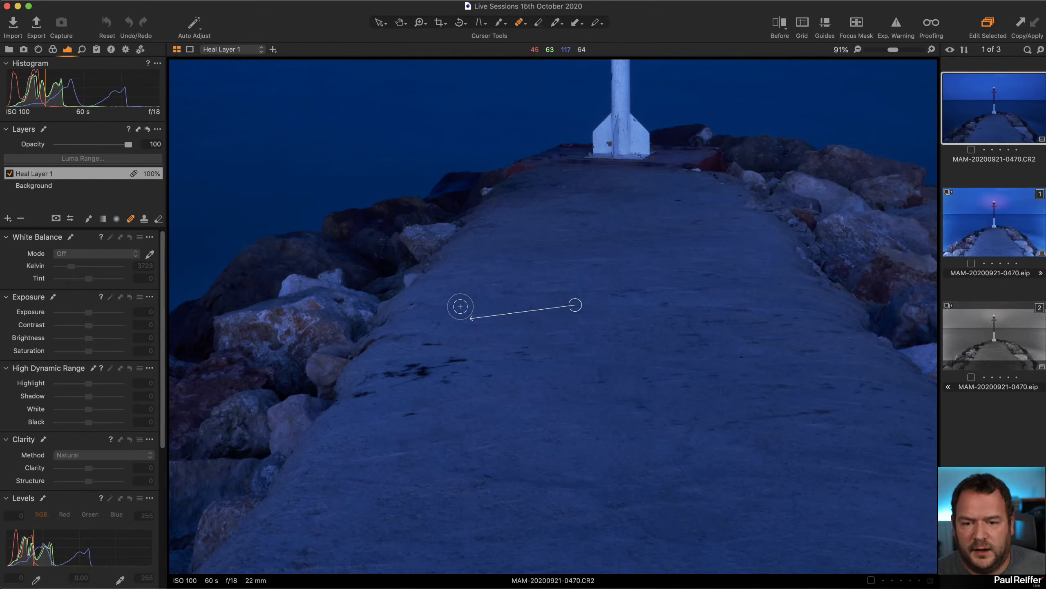
{"action": "left_click_drag", "start_coordinate": [575, 305], "coordinate": [576, 319]}
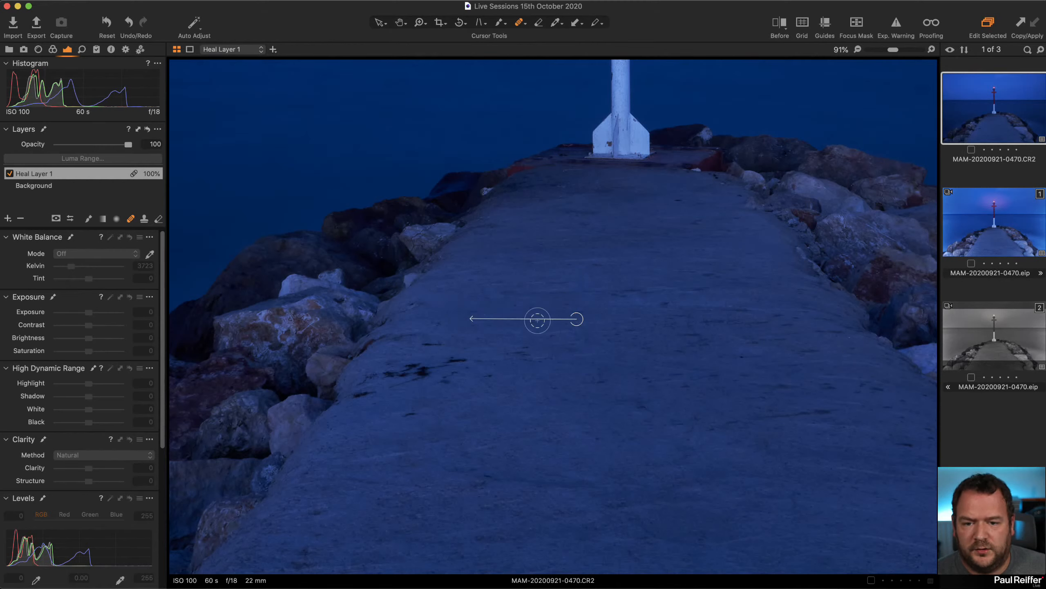
{"action": "mouse_move", "coordinate": [416, 367]}
{"action": "left_mouse_down"}
{"action": "mouse_move", "coordinate": [425, 367]}
{"action": "mouse_move", "coordinate": [407, 376]}
{"action": "mouse_move", "coordinate": [457, 378]}
{"action": "left_mouse_up"}
{"action": "mouse_move", "coordinate": [509, 420]}
{"action": "left_mouse_down"}
{"action": "mouse_move", "coordinate": [364, 485]}
{"action": "mouse_move", "coordinate": [374, 462]}
{"action": "mouse_move", "coordinate": [462, 435]}
{"action": "mouse_move", "coordinate": [507, 405]}
{"action": "mouse_move", "coordinate": [540, 403]}
{"action": "left_mouse_up"}
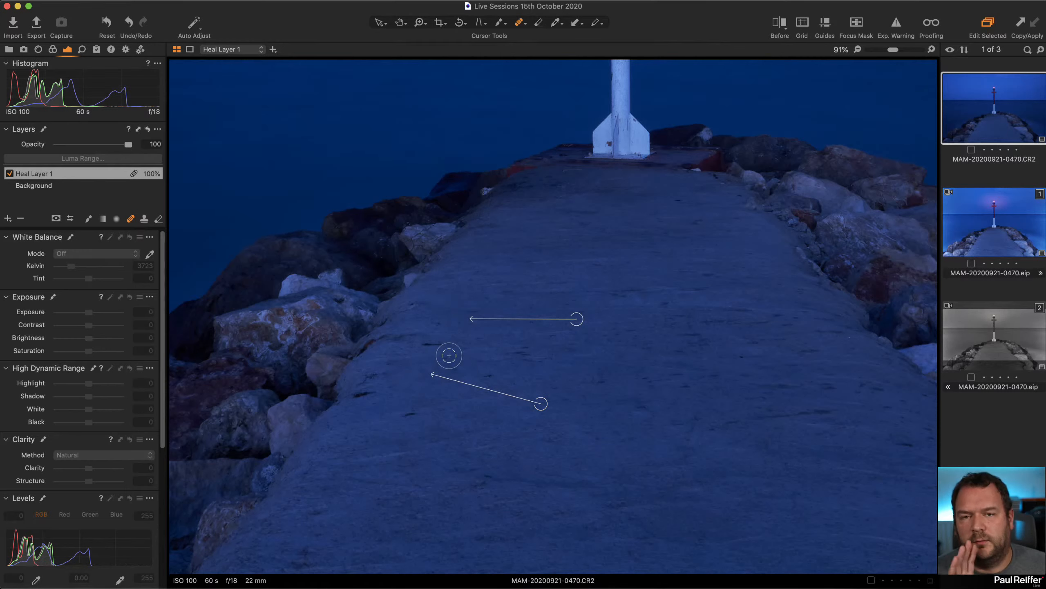
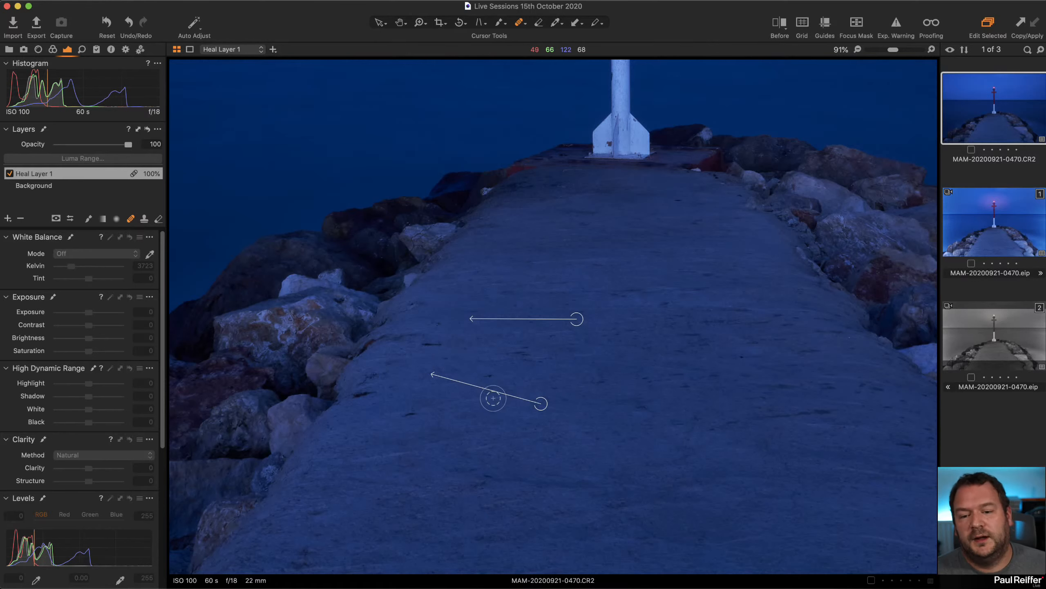
- Heal the remaining small dark marks along the left side of the walkway
{"action": "left_click_drag", "start_coordinate": [406, 414], "coordinate": [430, 413]}
{"action": "left_click_drag", "start_coordinate": [363, 395], "coordinate": [356, 394]}
{"action": "left_click_drag", "start_coordinate": [424, 342], "coordinate": [443, 343]}
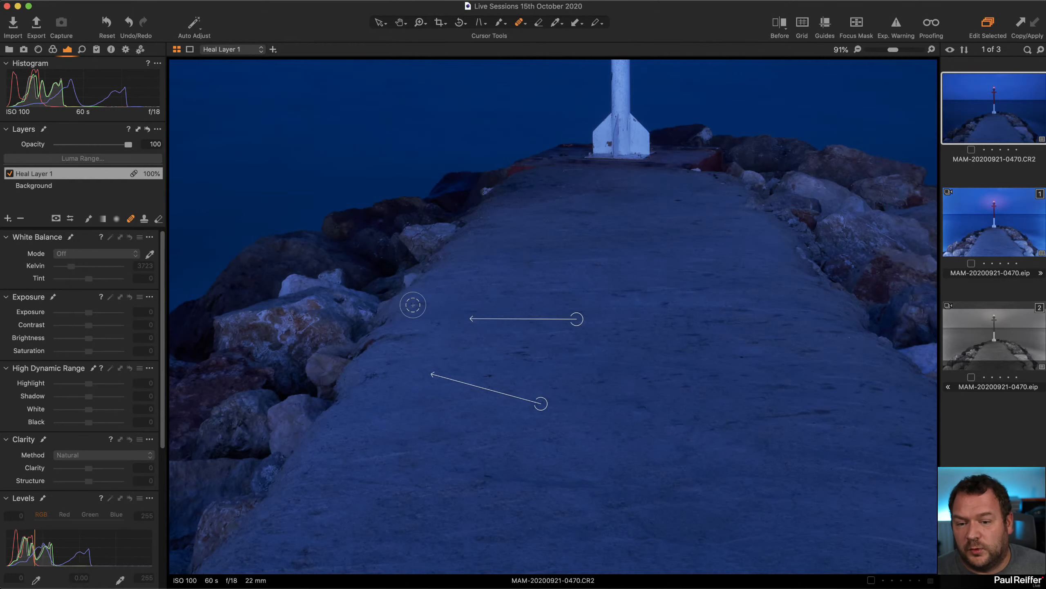
{"action": "left_click_drag", "start_coordinate": [414, 303], "coordinate": [427, 304]}
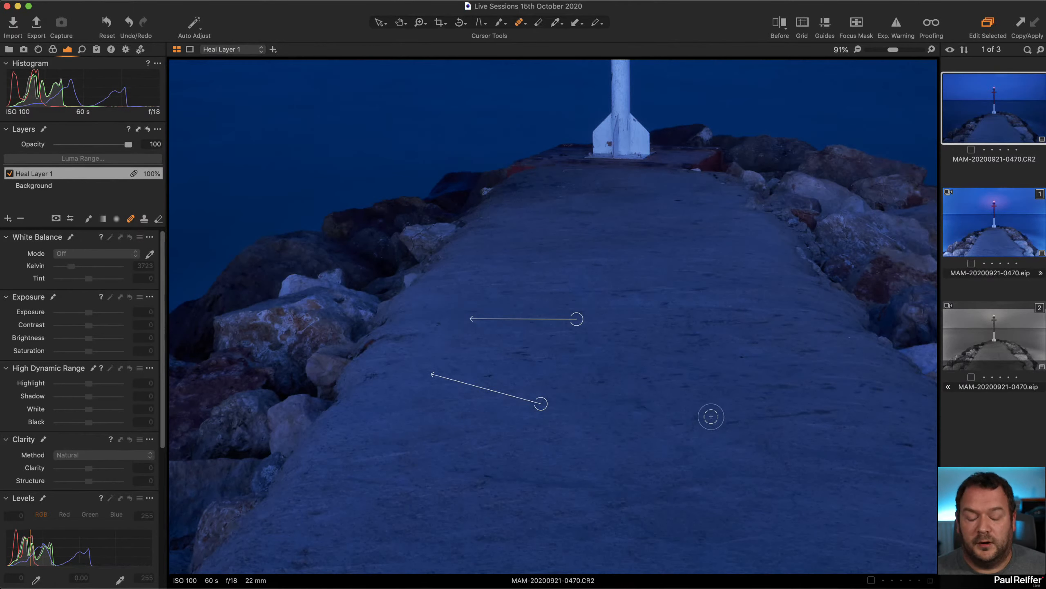
- Heal two dark spots on the right side of the walkway, sampling from clean concrete to their left
{"action": "left_click_drag", "start_coordinate": [677, 402], "coordinate": [488, 367]}
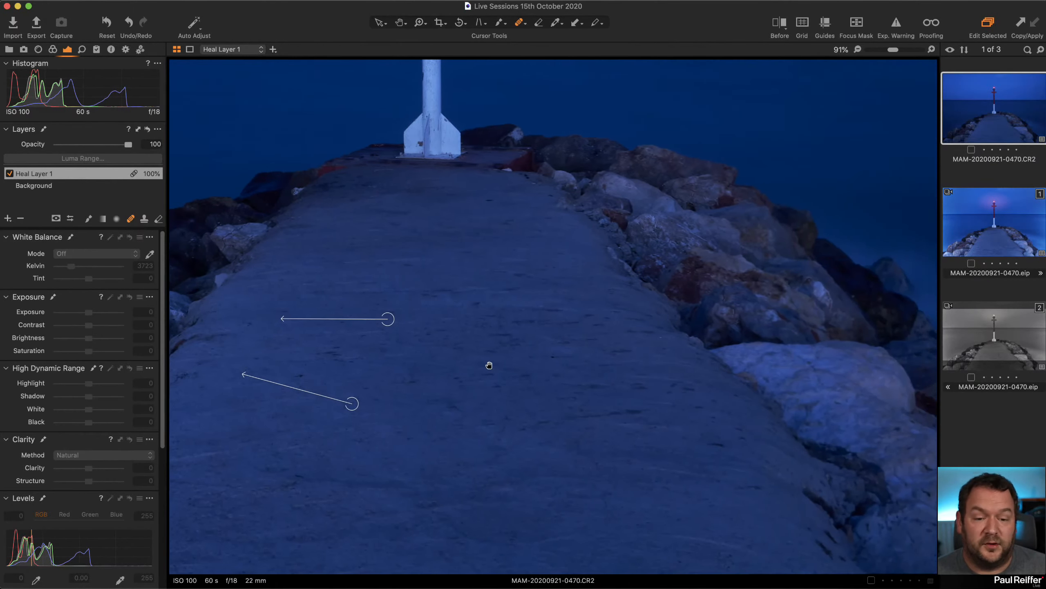
{"action": "left_click", "coordinate": [719, 444]}
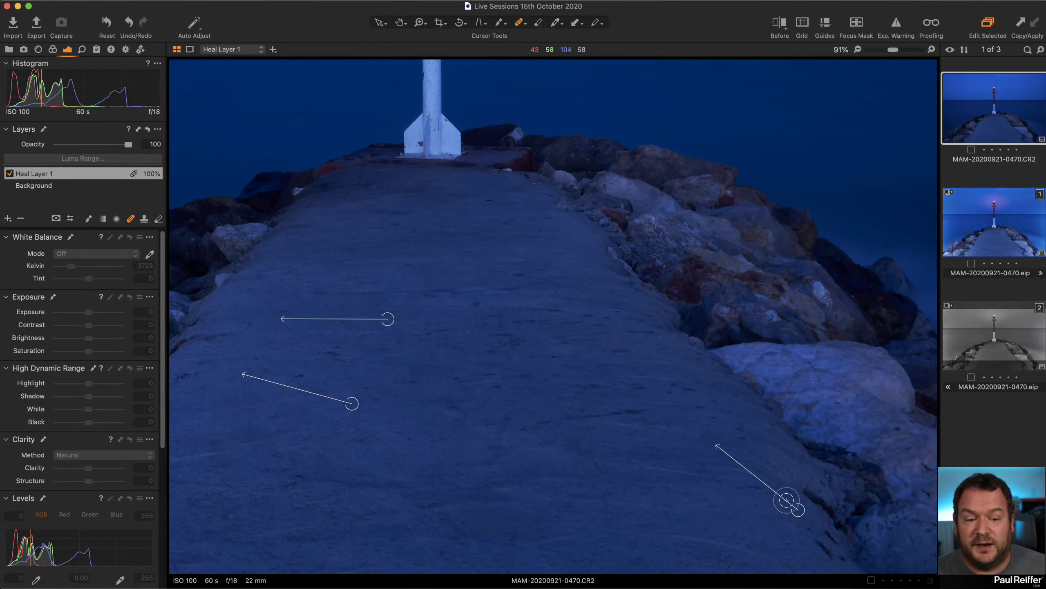
{"action": "mouse_move", "coordinate": [798, 509]}
{"action": "left_mouse_down"}
{"action": "mouse_move", "coordinate": [626, 460]}
{"action": "mouse_move", "coordinate": [650, 444]}
{"action": "left_mouse_up"}
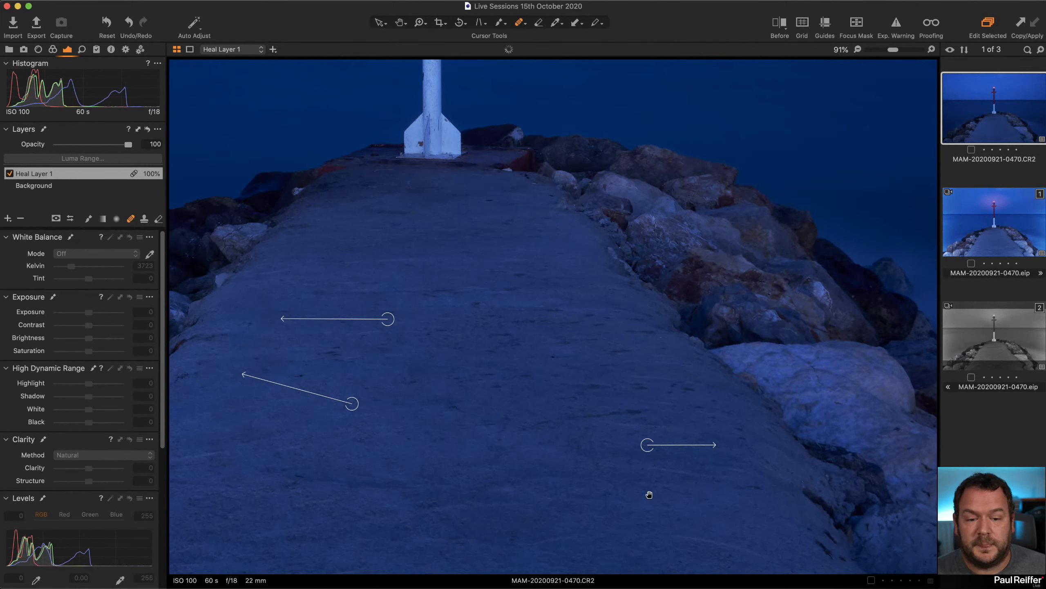
{"action": "left_click_drag", "start_coordinate": [649, 496], "coordinate": [488, 271]}
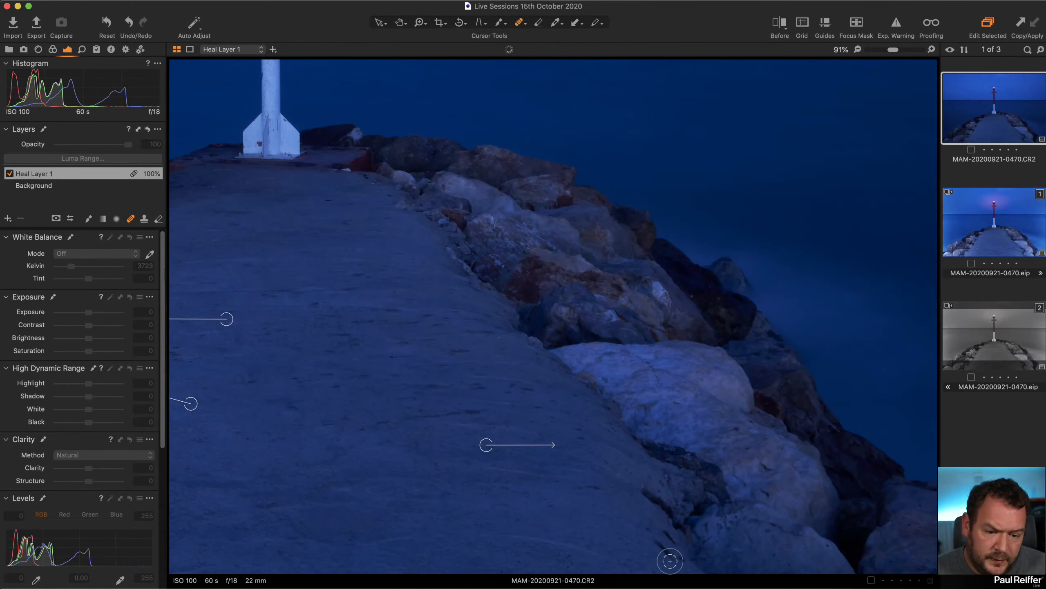
{"action": "left_click", "coordinate": [660, 547]}
{"action": "left_click_drag", "start_coordinate": [601, 426], "coordinate": [563, 515]}
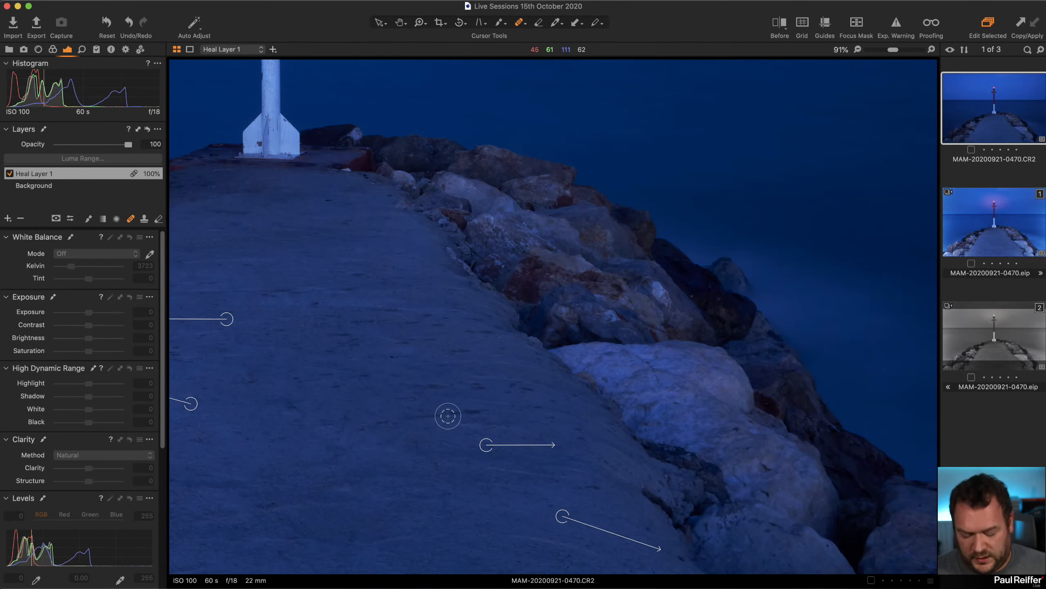
- Examine the sky noise near the right edge of the edited .eip version up close and return to the whole raw photo
{"action": "key", "text": "z"}
{"action": "left_click", "coordinate": [457, 400], "text": "alt"}
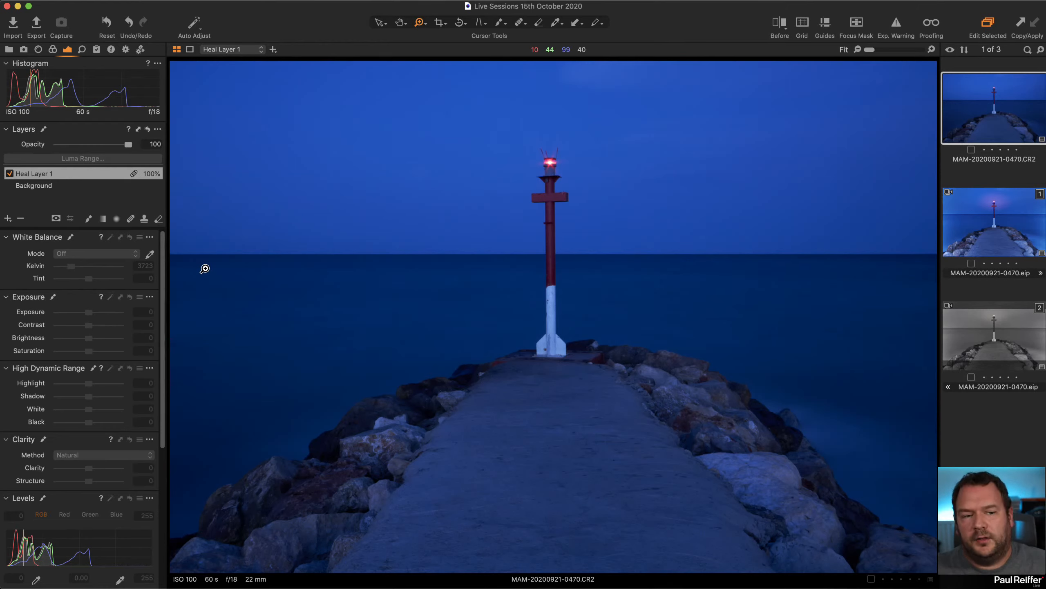
{"action": "left_click", "coordinate": [977, 235]}
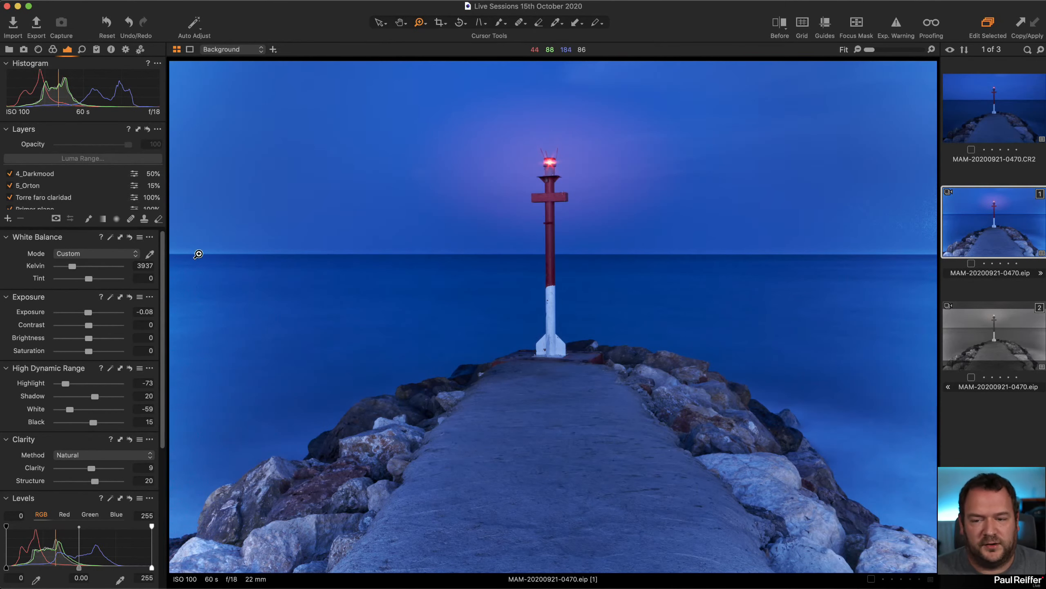
{"action": "left_click", "coordinate": [906, 226]}
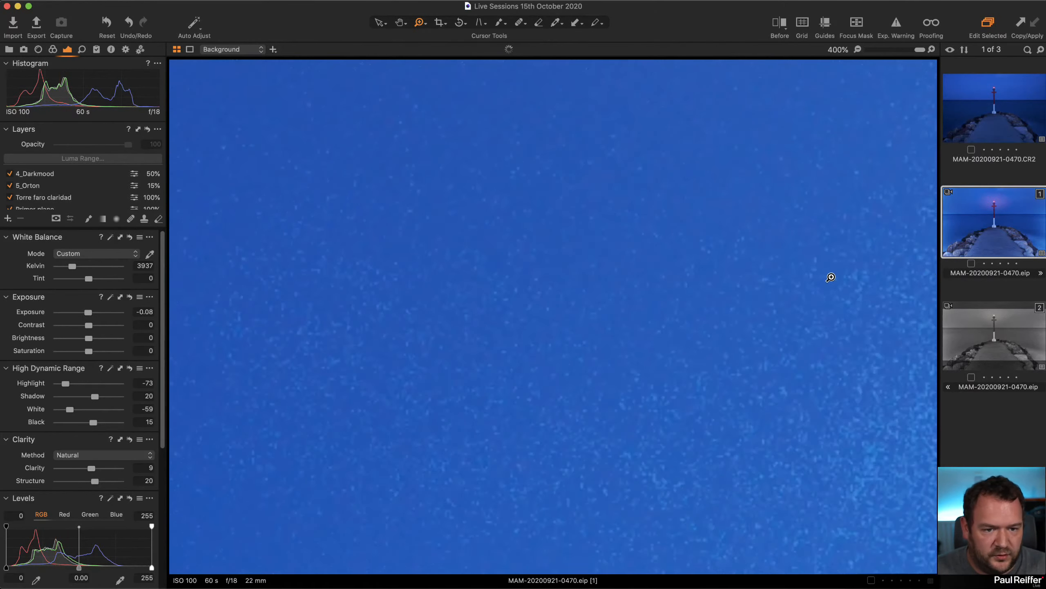
{"action": "left_click", "coordinate": [832, 328], "text": "alt"}
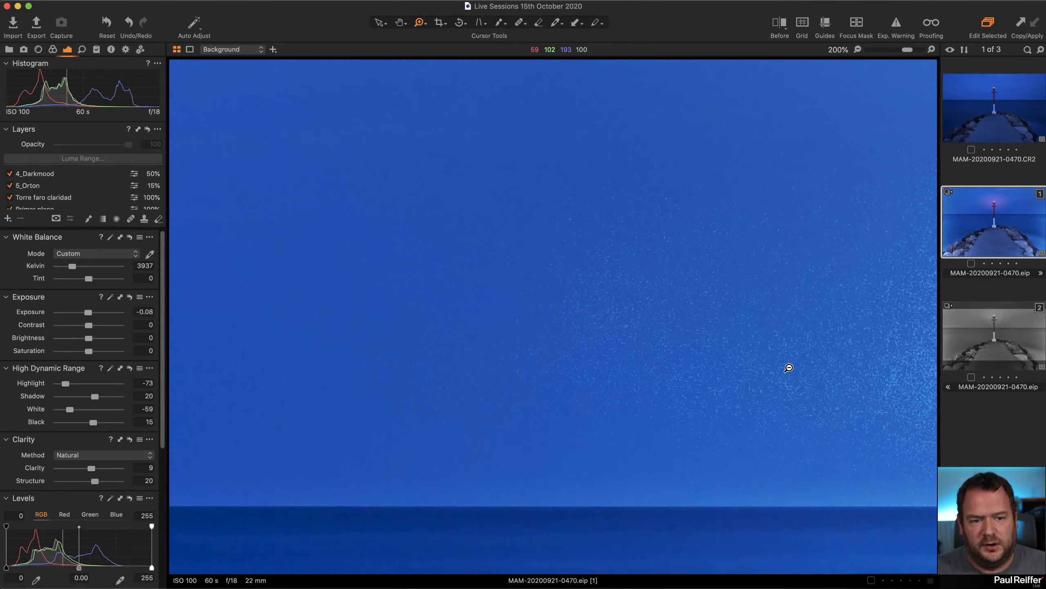
{"action": "left_click", "coordinate": [852, 383], "text": "alt"}
{"action": "left_click", "coordinate": [811, 304], "text": "alt"}
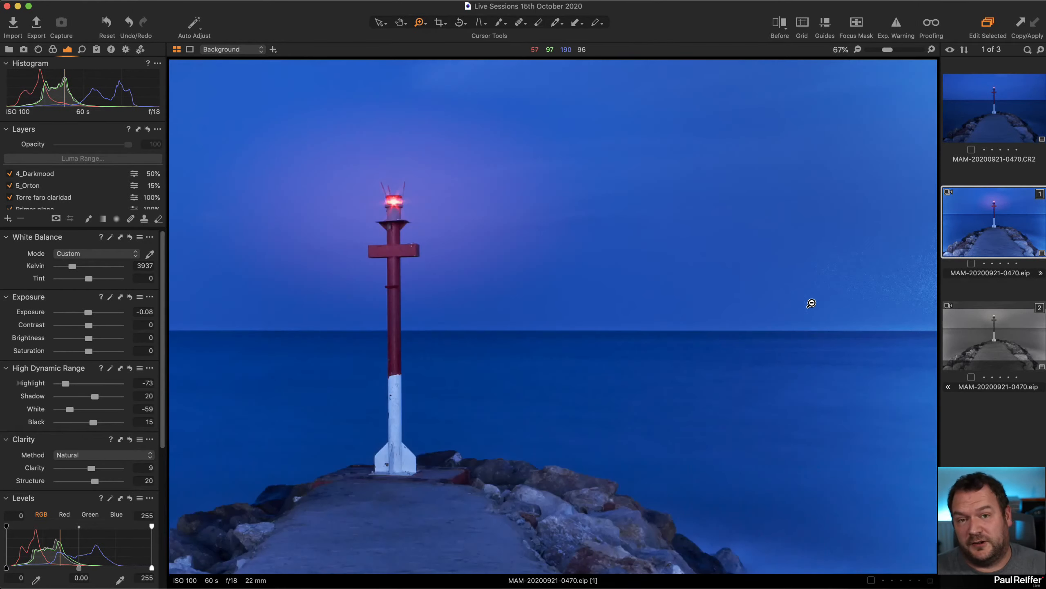
{"action": "left_click", "coordinate": [523, 246], "text": "alt"}
{"action": "left_click", "coordinate": [523, 245], "text": "alt"}
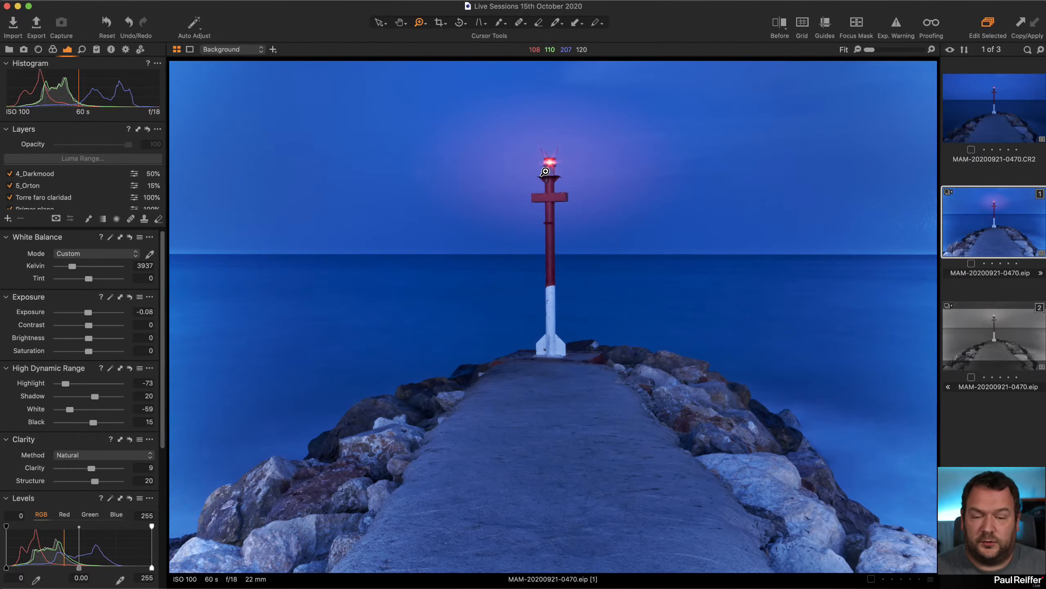
{"action": "left_click", "coordinate": [1013, 120]}
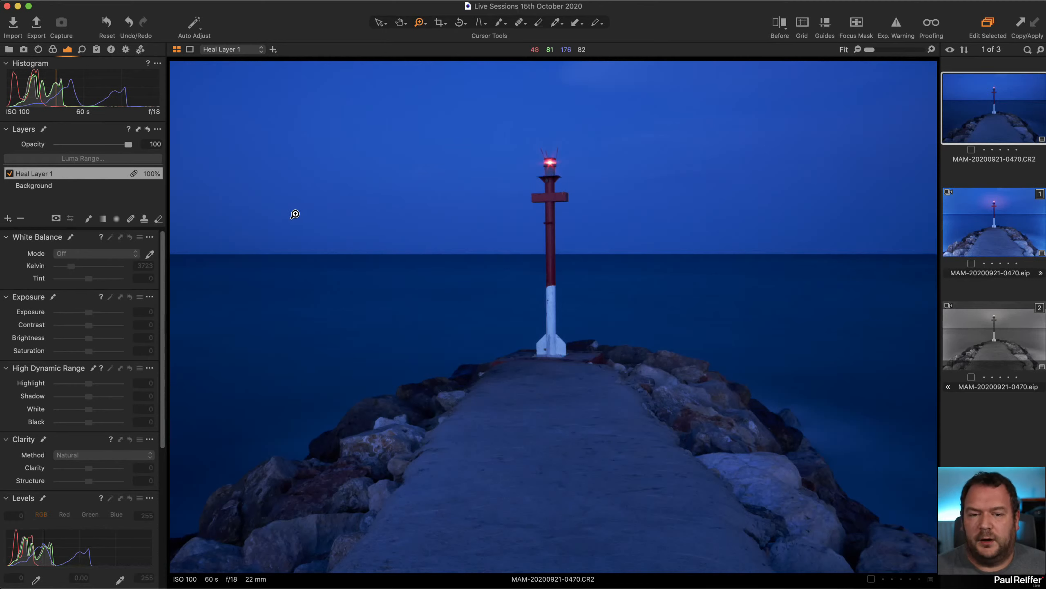
- Add an Elliptic on Crop vignette to the Background layer with an amount of -0.99
{"action": "scroll", "coordinate": [116, 463], "scroll_direction": "down", "scroll_amount": 5}
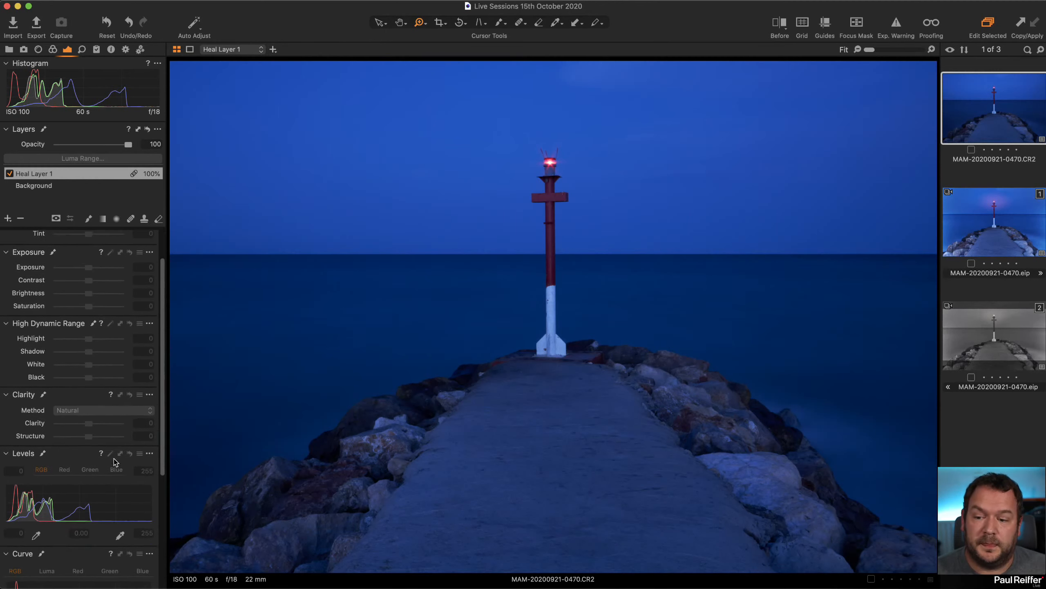
{"action": "left_click", "coordinate": [55, 186]}
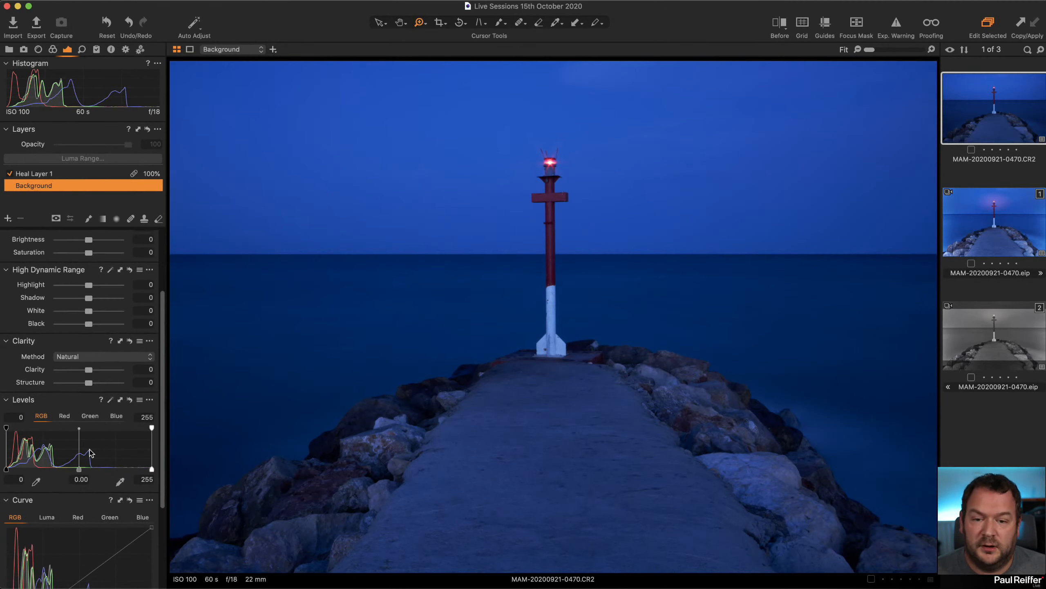
{"action": "scroll", "coordinate": [92, 452], "scroll_direction": "down", "scroll_amount": 4}
{"action": "scroll", "coordinate": [91, 452], "scroll_direction": "up", "scroll_amount": 1}
{"action": "left_click_drag", "start_coordinate": [88, 551], "coordinate": [72, 552]}
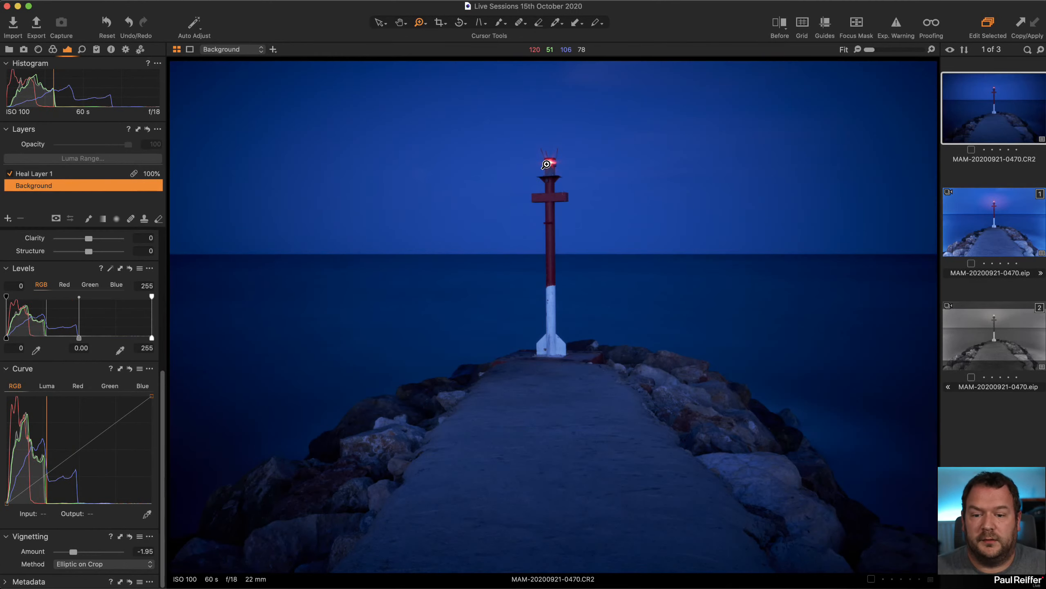
{"action": "left_click_drag", "start_coordinate": [75, 554], "coordinate": [82, 553]}
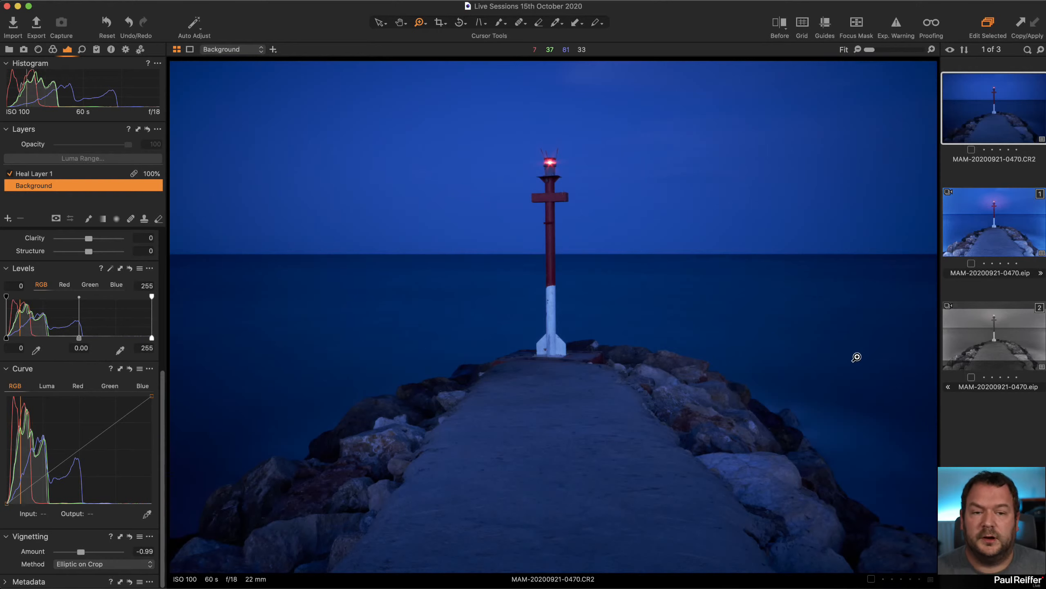
- Create a new adjustment layer and name it Light Post
{"action": "scroll", "coordinate": [63, 233], "scroll_direction": "up", "scroll_amount": 6}
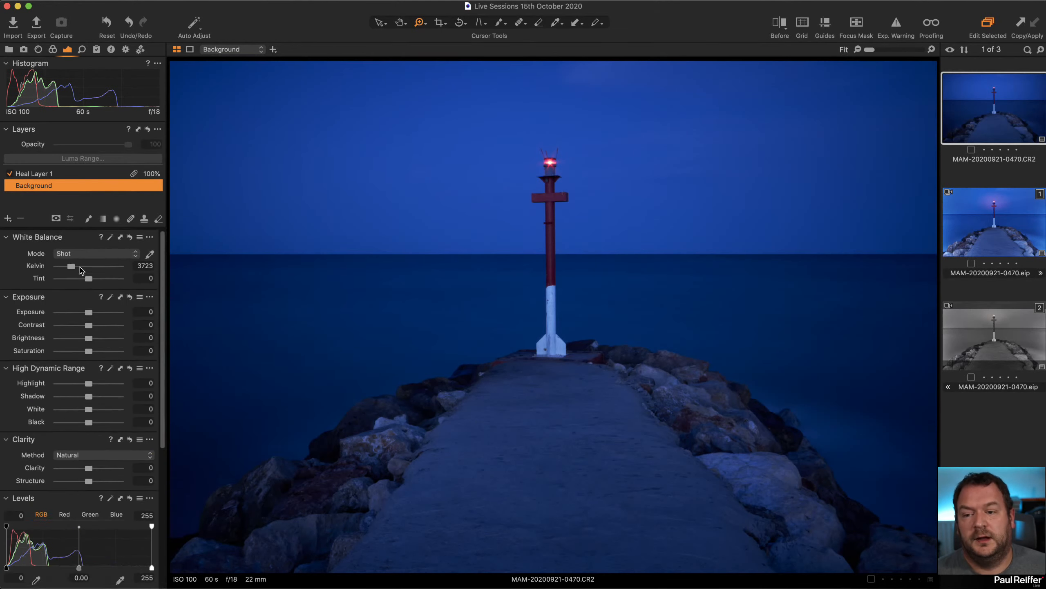
{"action": "left_click", "coordinate": [7, 218]}
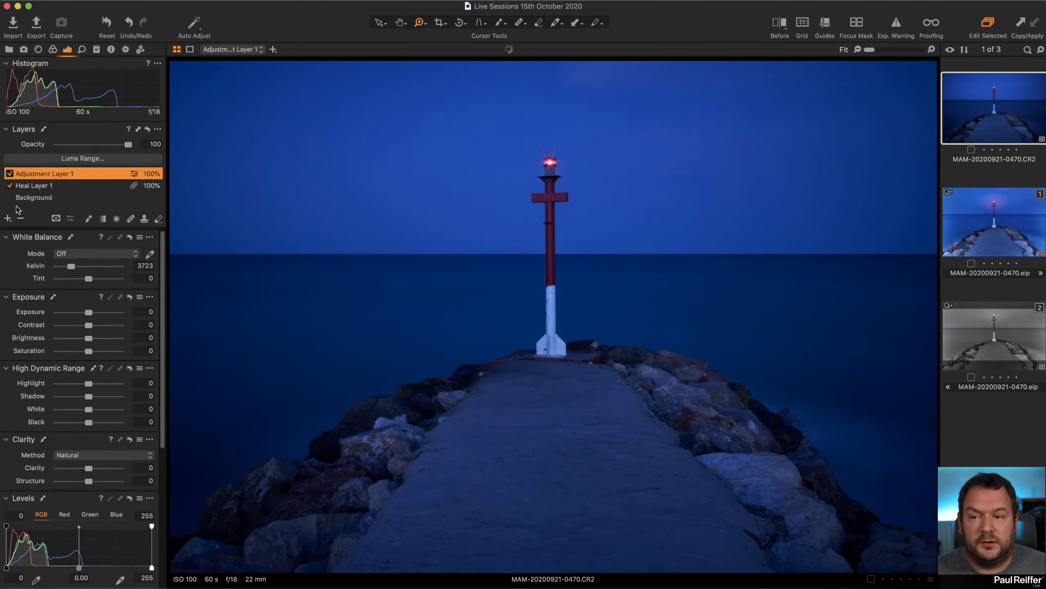
{"action": "double_click", "coordinate": [33, 175]}
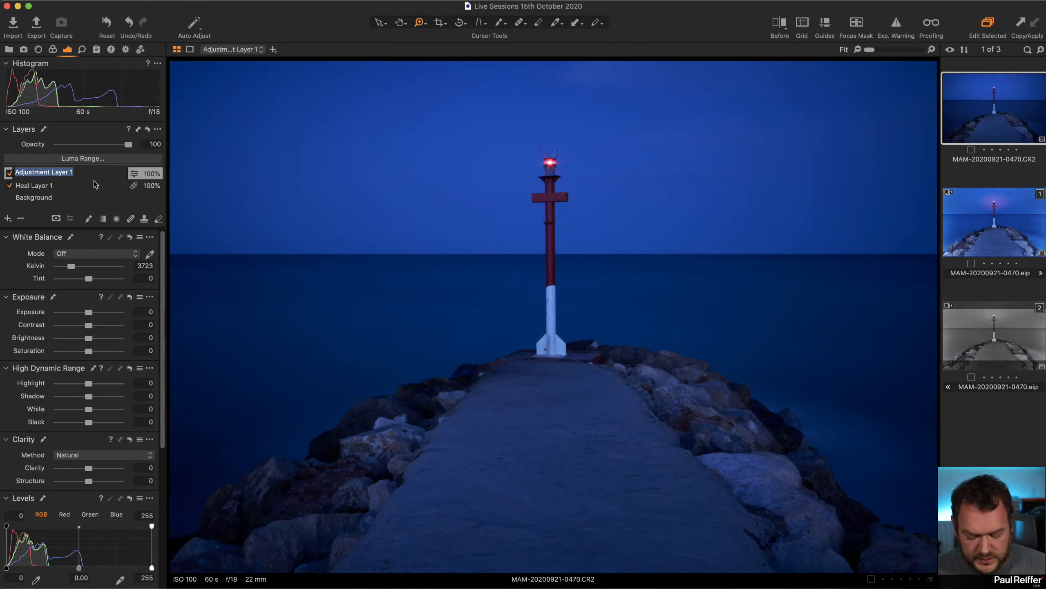
{"action": "type", "text": "Light Post"}
{"action": "key", "text": "Return"}
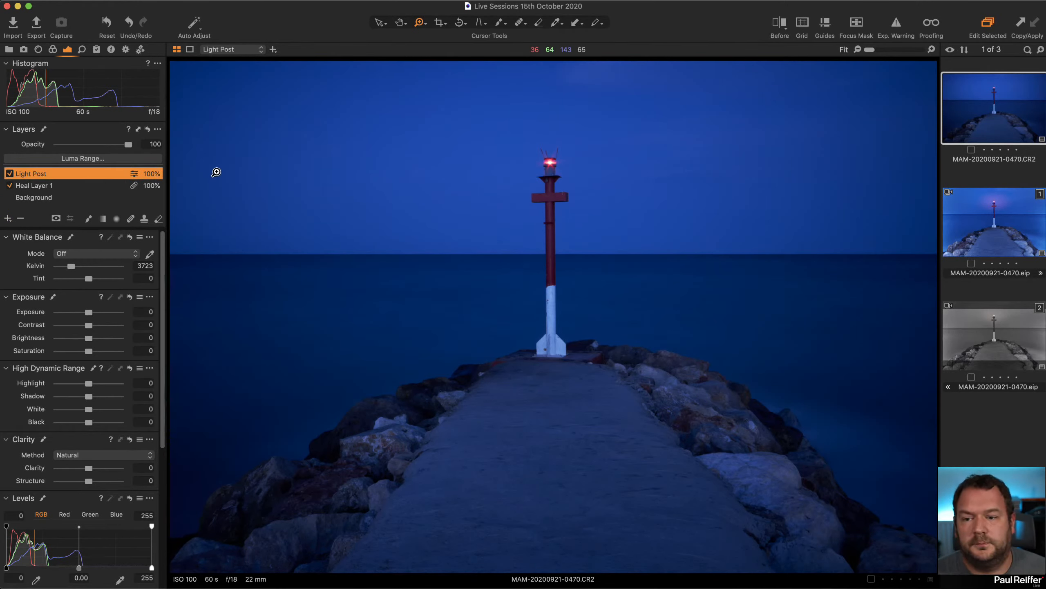
- Mask the layer with a radial gradient centred on the red lamp, tighten its inner and outer ellipses, and set exposure to -0.84
{"action": "key", "text": "b"}
{"action": "left_click_drag", "start_coordinate": [550, 168], "coordinate": [912, 473]}
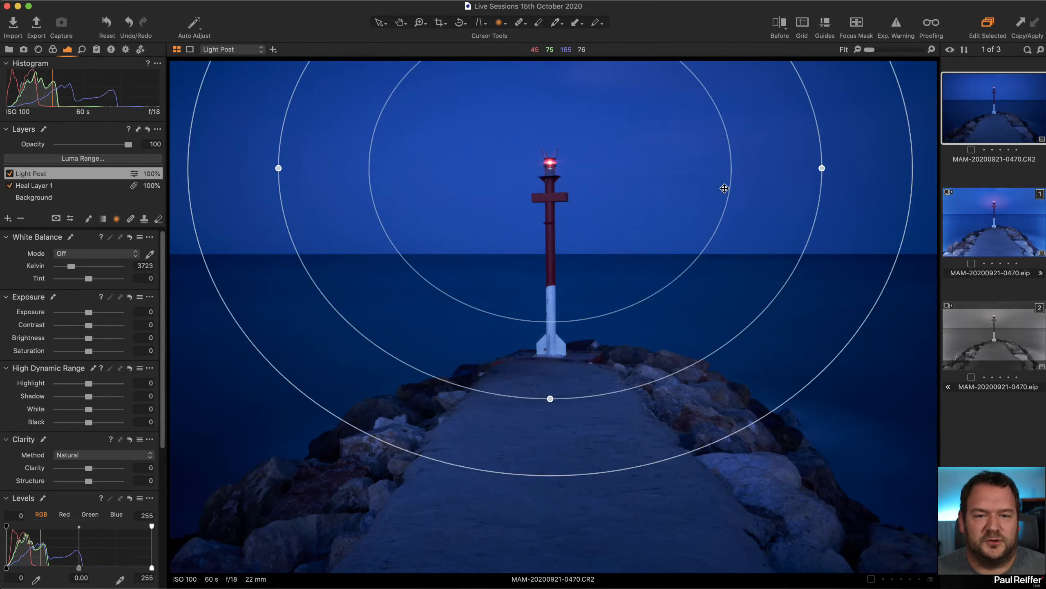
{"action": "left_click_drag", "start_coordinate": [695, 166], "coordinate": [561, 166]}
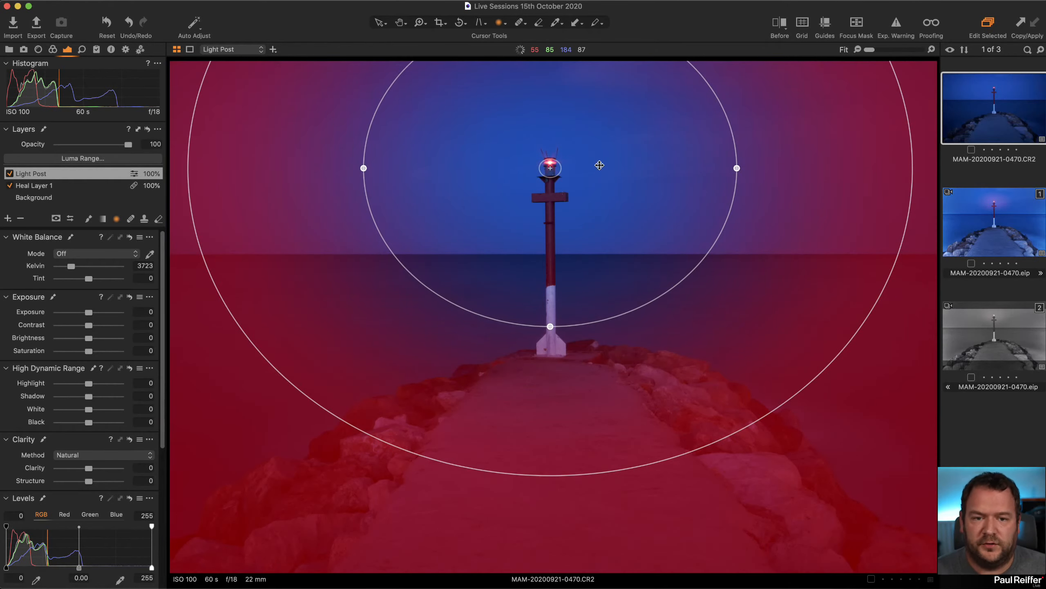
{"action": "left_click_drag", "start_coordinate": [736, 168], "coordinate": [704, 168]}
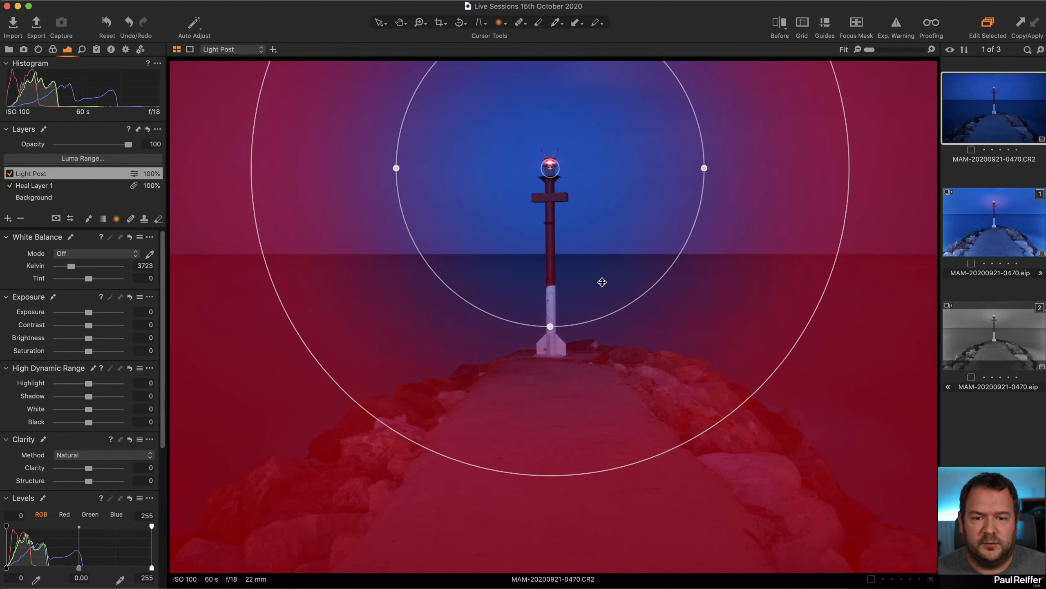
{"action": "left_click_drag", "start_coordinate": [551, 326], "coordinate": [551, 282]}
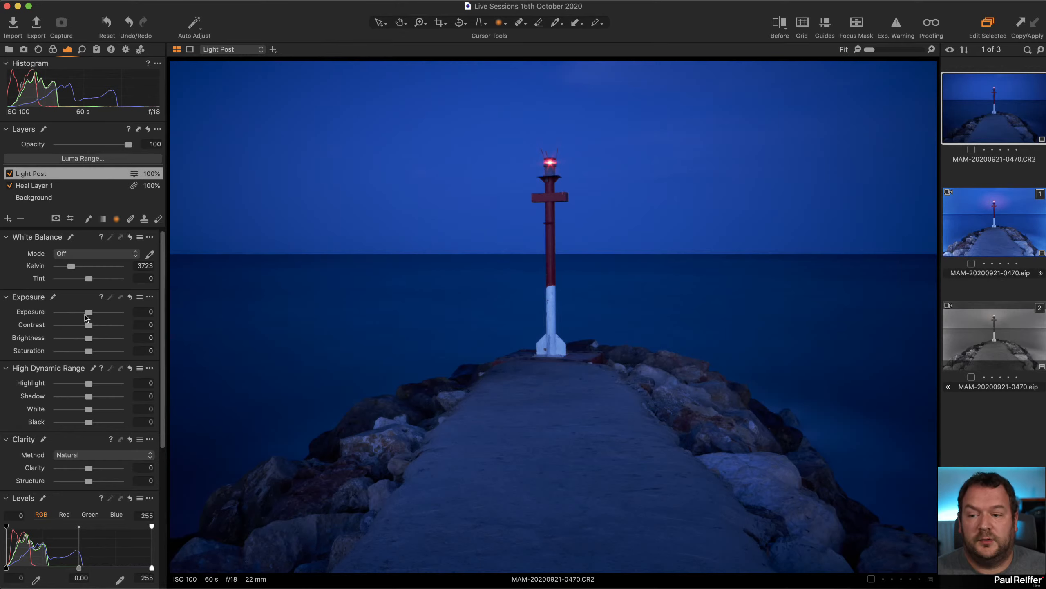
{"action": "left_click_drag", "start_coordinate": [89, 314], "coordinate": [82, 317]}
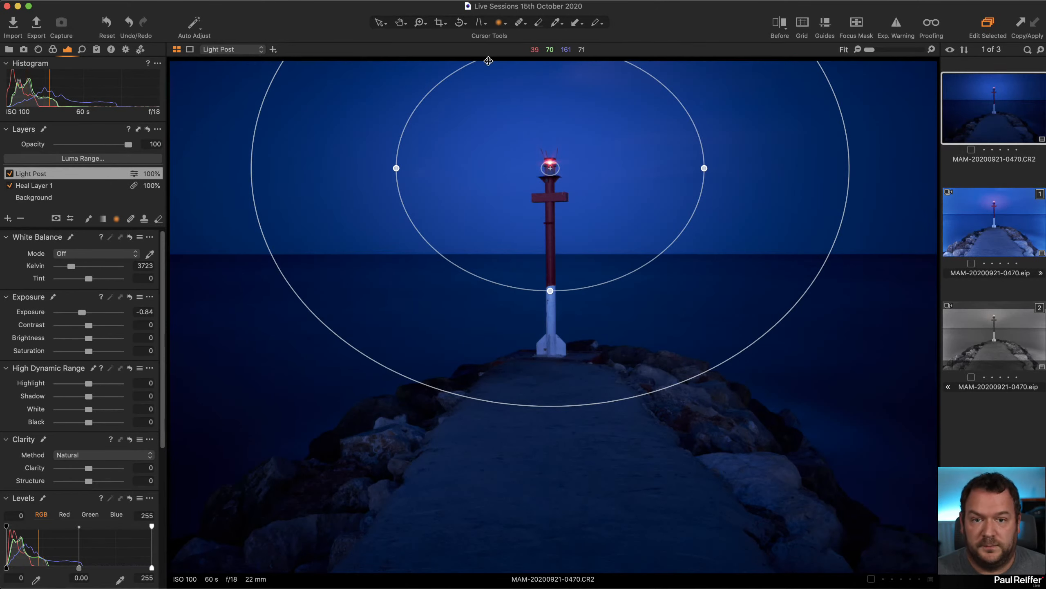
- Straighten the photo along the sea horizon from edge to edge and return to the Select cursor
{"action": "left_click", "coordinate": [458, 23]}
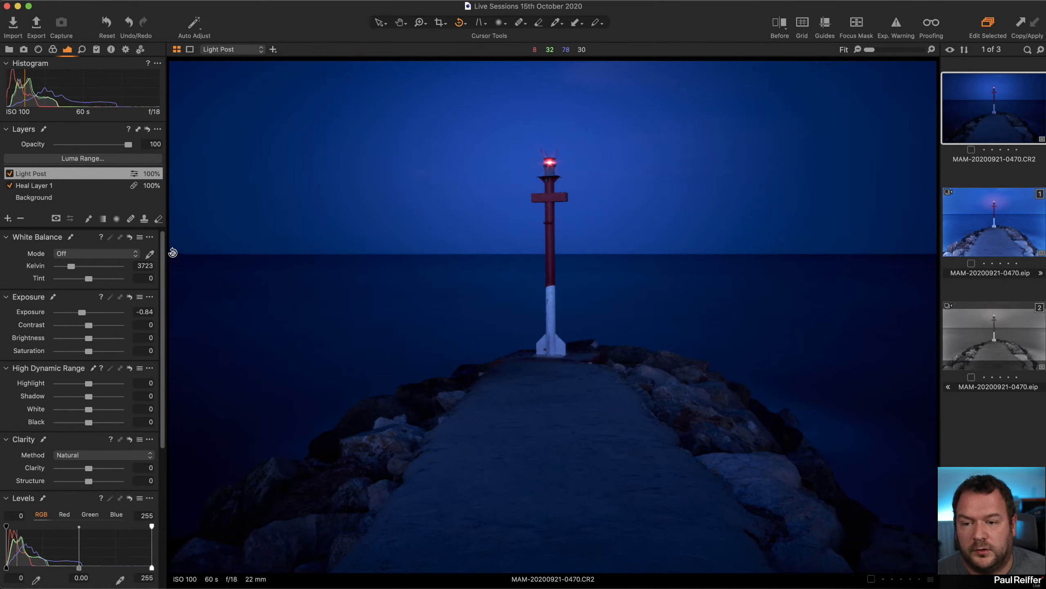
{"action": "mouse_move", "coordinate": [173, 252]}
{"action": "left_mouse_down"}
{"action": "mouse_move", "coordinate": [647, 263]}
{"action": "mouse_move", "coordinate": [935, 251]}
{"action": "left_mouse_up"}
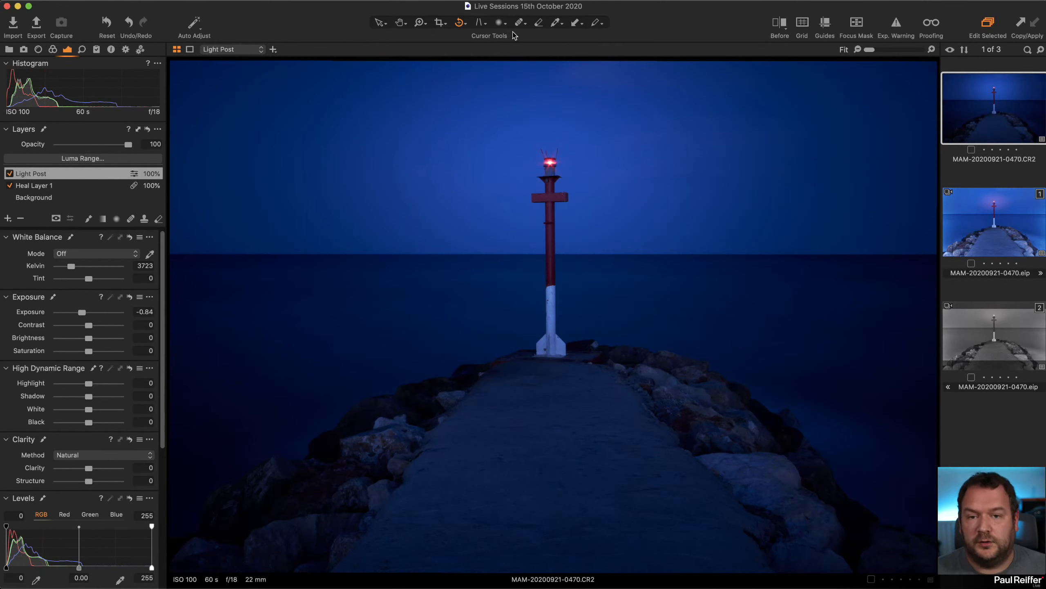
{"action": "left_click", "coordinate": [378, 22]}
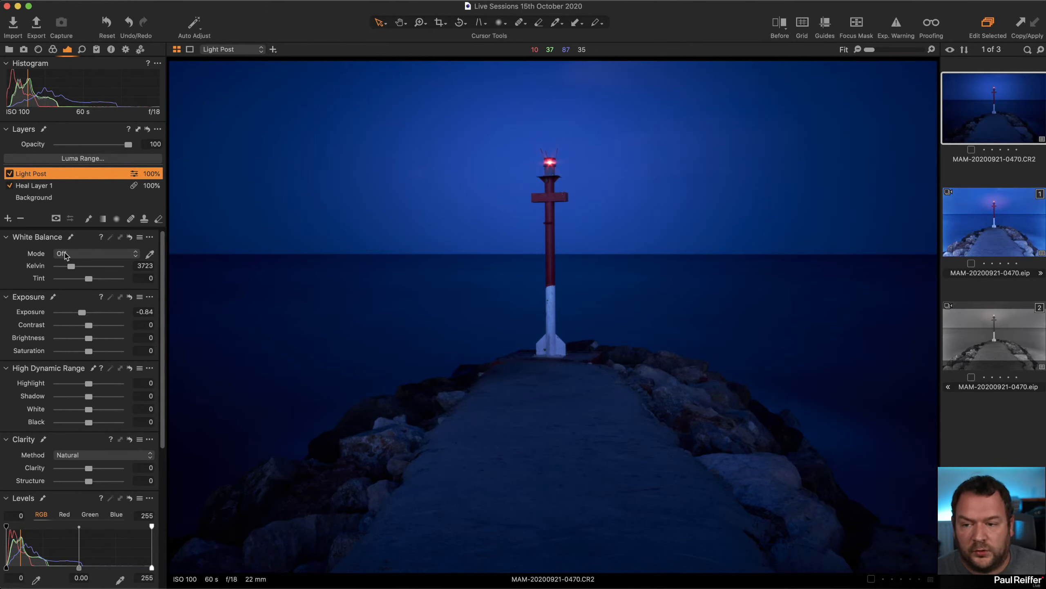
- Try a brightness of 25 on the Background layer and reset it
{"action": "left_click", "coordinate": [52, 198]}
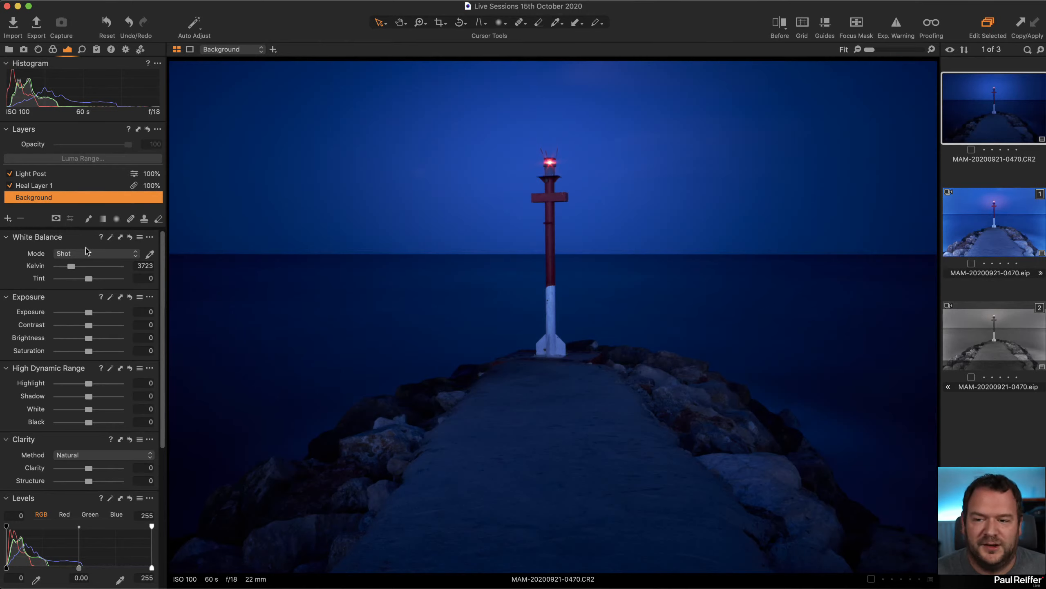
{"action": "left_click", "coordinate": [55, 177]}
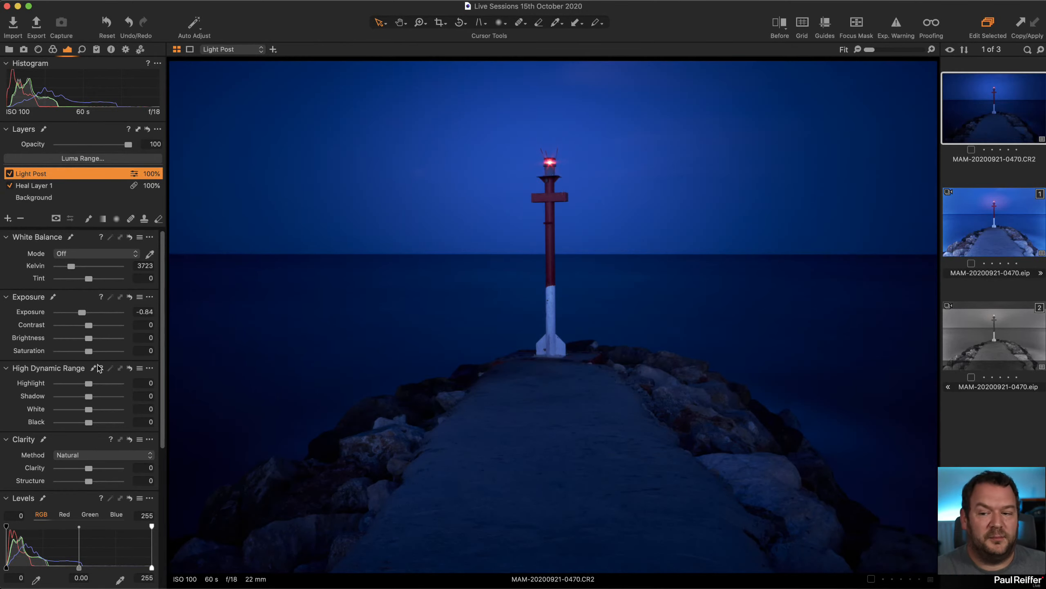
{"action": "mouse_move", "coordinate": [89, 338]}
{"action": "left_mouse_down"}
{"action": "mouse_move", "coordinate": [65, 339]}
{"action": "mouse_move", "coordinate": [97, 341]}
{"action": "left_mouse_up"}
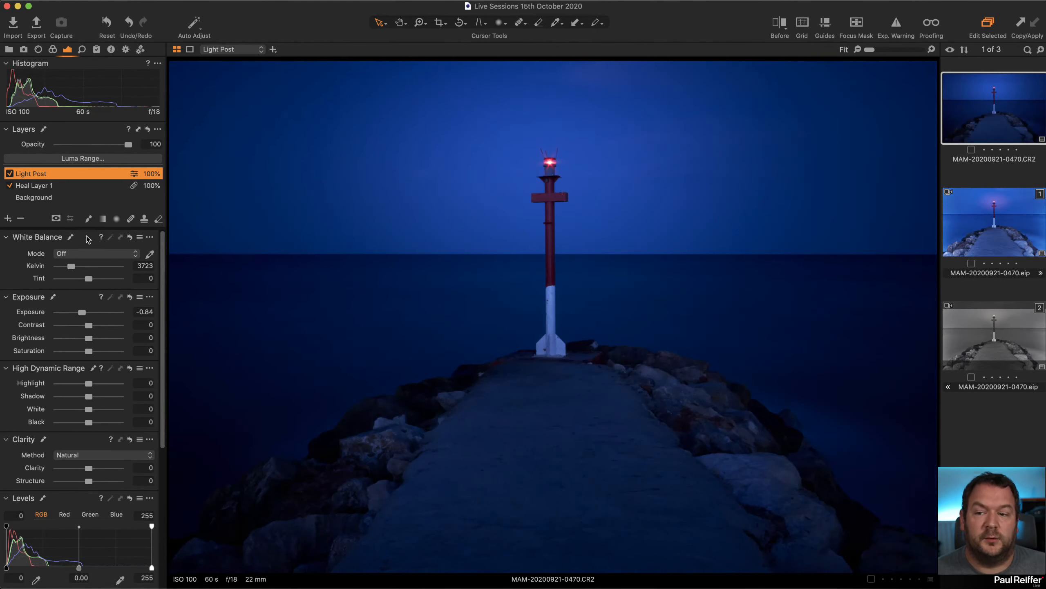
{"action": "left_click", "coordinate": [57, 199]}
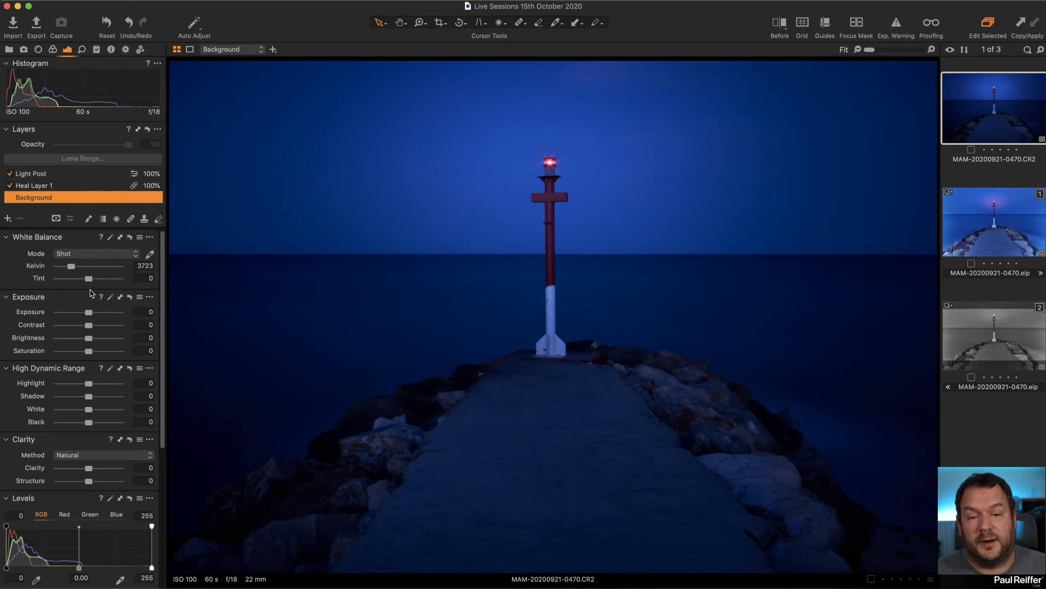
{"action": "left_click_drag", "start_coordinate": [93, 340], "coordinate": [109, 341]}
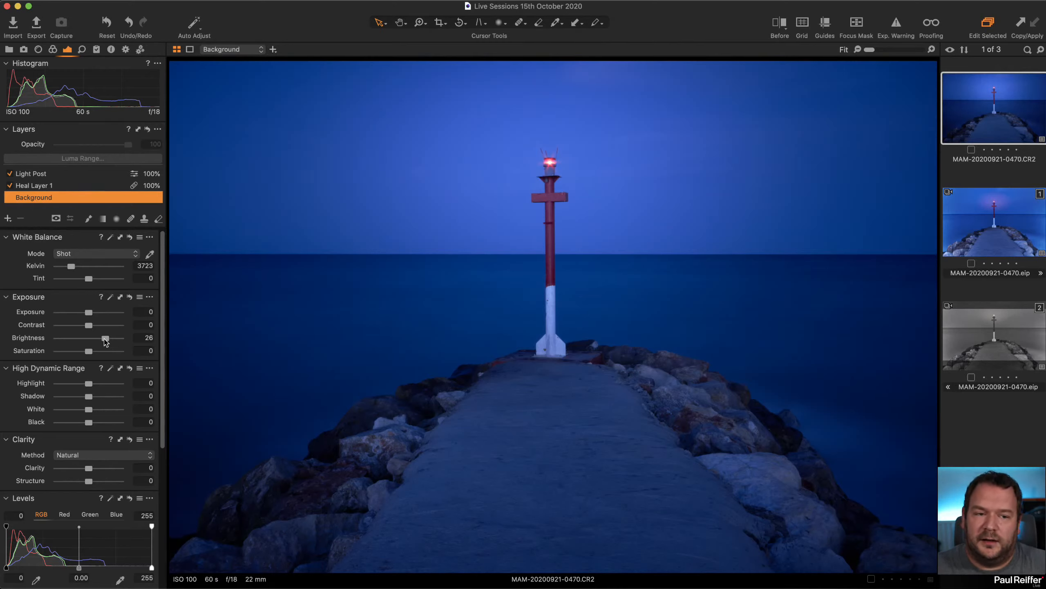
{"action": "left_click_drag", "start_coordinate": [105, 339], "coordinate": [103, 340]}
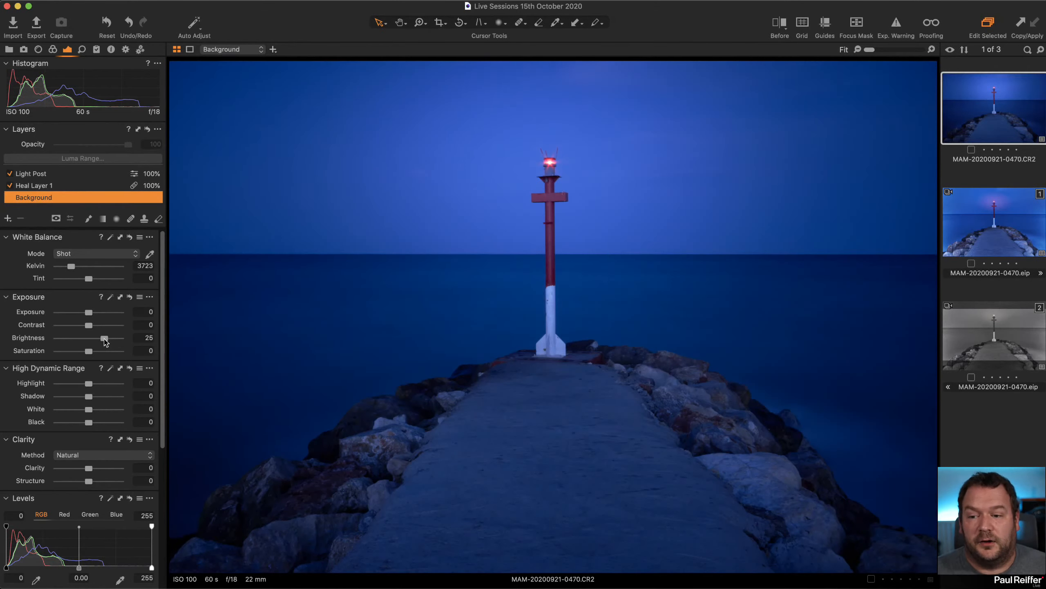
{"action": "double_click", "coordinate": [104, 338]}
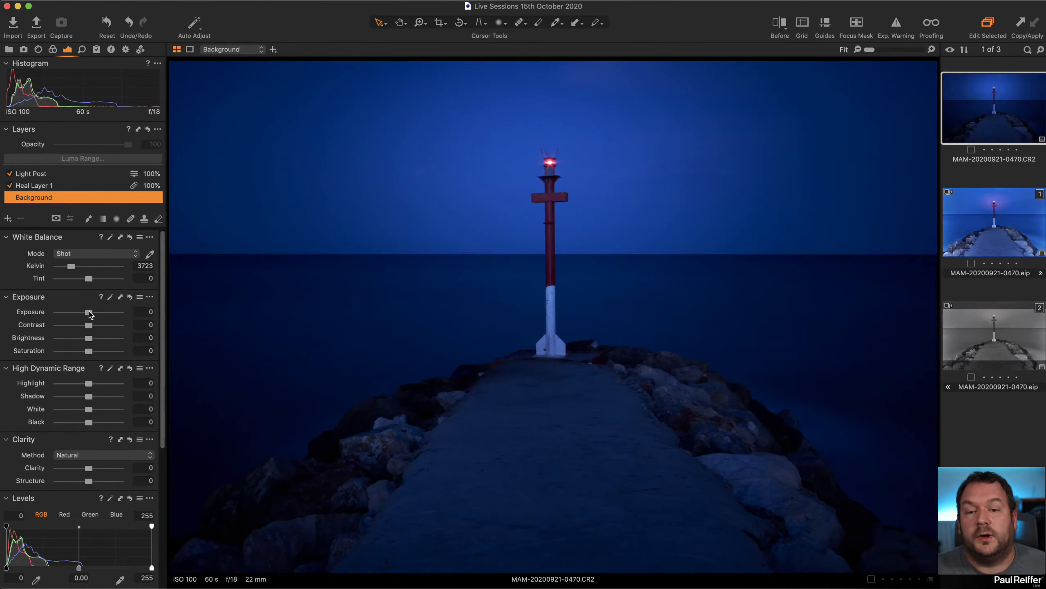
- Try an exposure of 0.65 on the Background layer and reset it
{"action": "left_click_drag", "start_coordinate": [89, 312], "coordinate": [95, 316]}
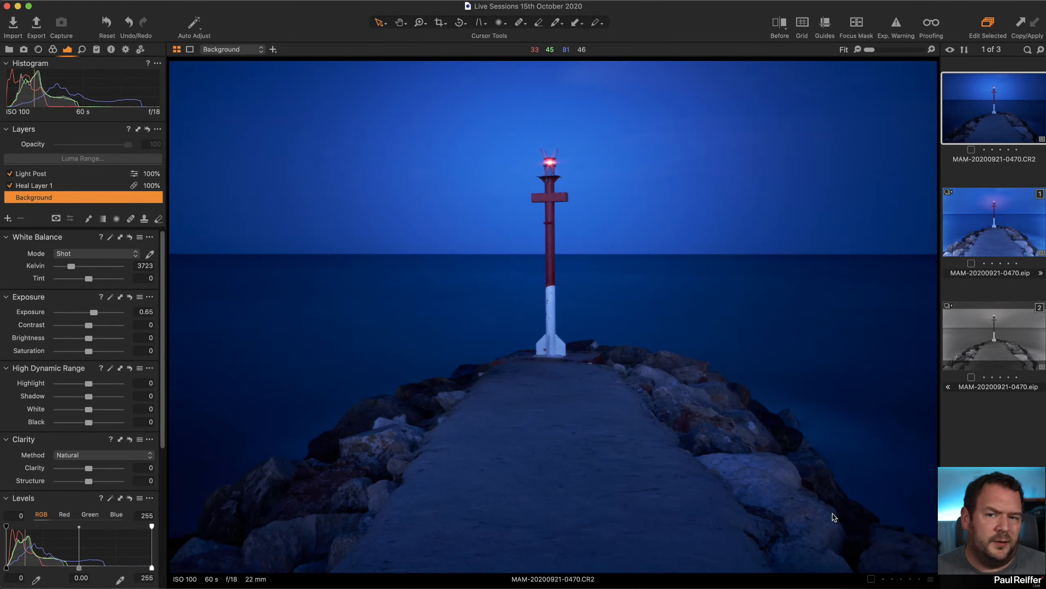
{"action": "double_click", "coordinate": [94, 313]}
- Bring up the Background layer's Levels settings and turn on the exposure warning
{"action": "scroll", "coordinate": [92, 396], "scroll_direction": "down", "scroll_amount": 3}
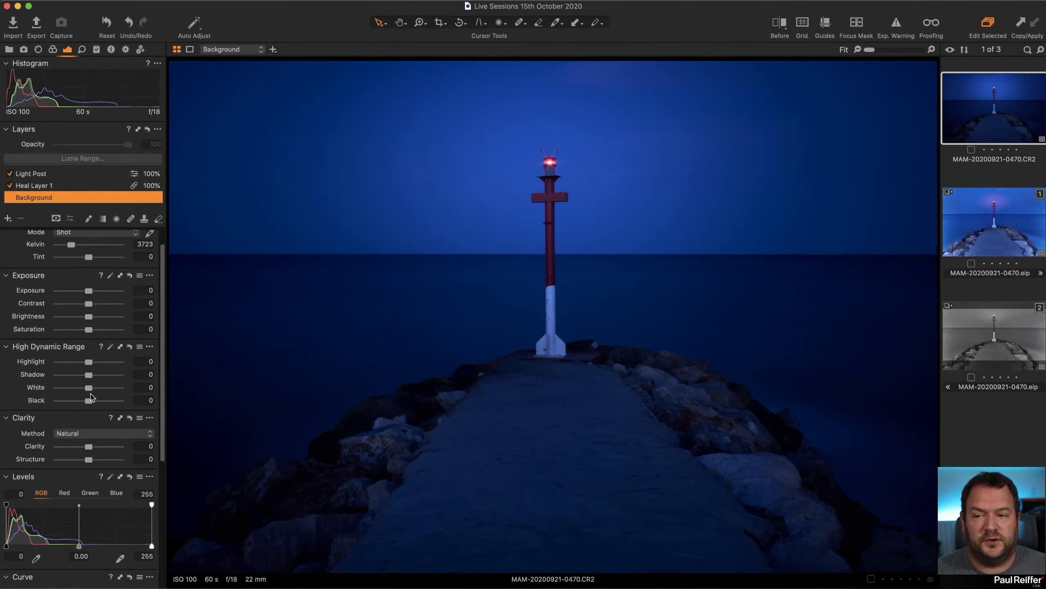
{"action": "scroll", "coordinate": [91, 397], "scroll_direction": "down", "scroll_amount": 2}
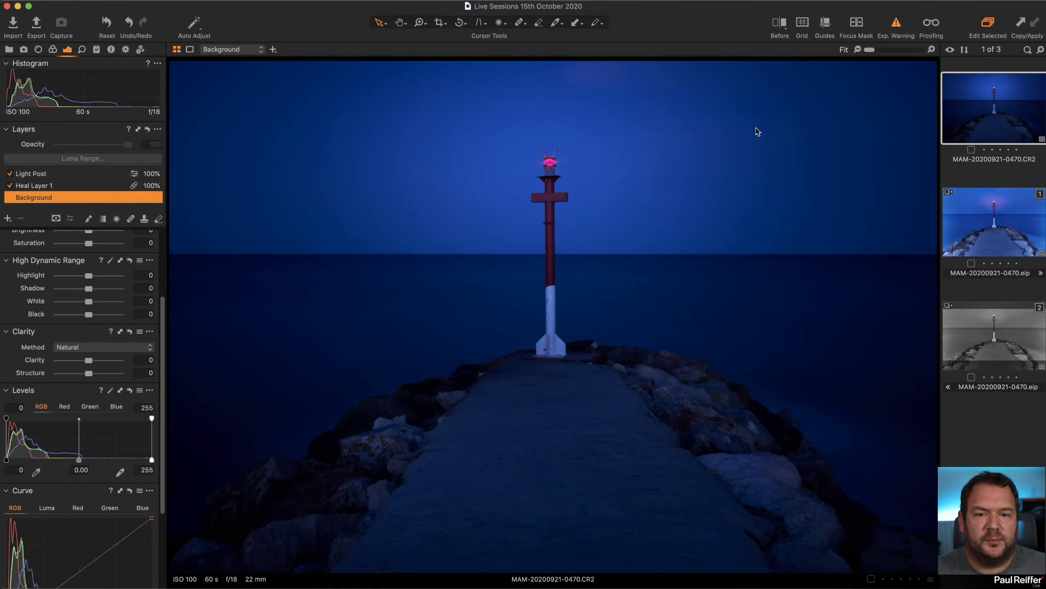
- Inspect the red lamp close up, set the background's Highlight and White to -100, and turn off the exposure warning
{"action": "key", "text": "z"}
{"action": "left_click_drag", "start_coordinate": [518, 135], "coordinate": [588, 193]}
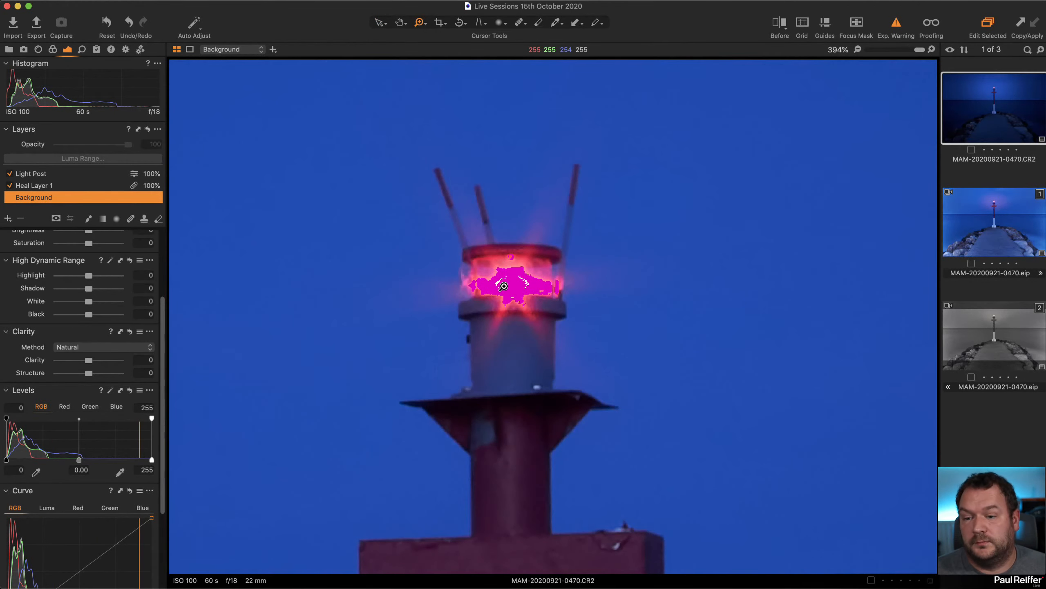
{"action": "scroll", "coordinate": [76, 332], "scroll_direction": "up", "scroll_amount": 5}
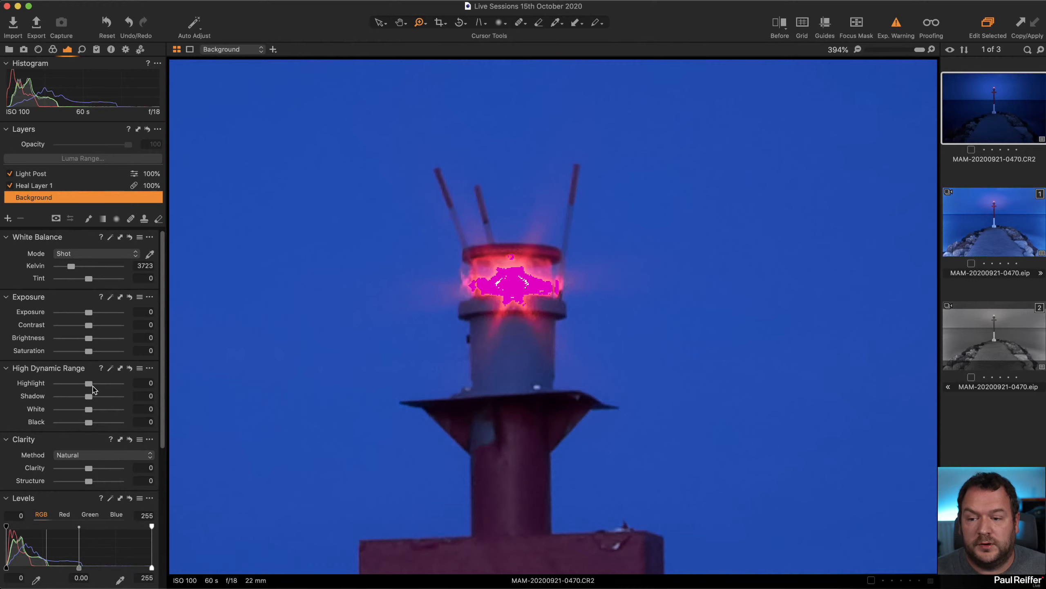
{"action": "left_click_drag", "start_coordinate": [92, 385], "coordinate": [56, 409]}
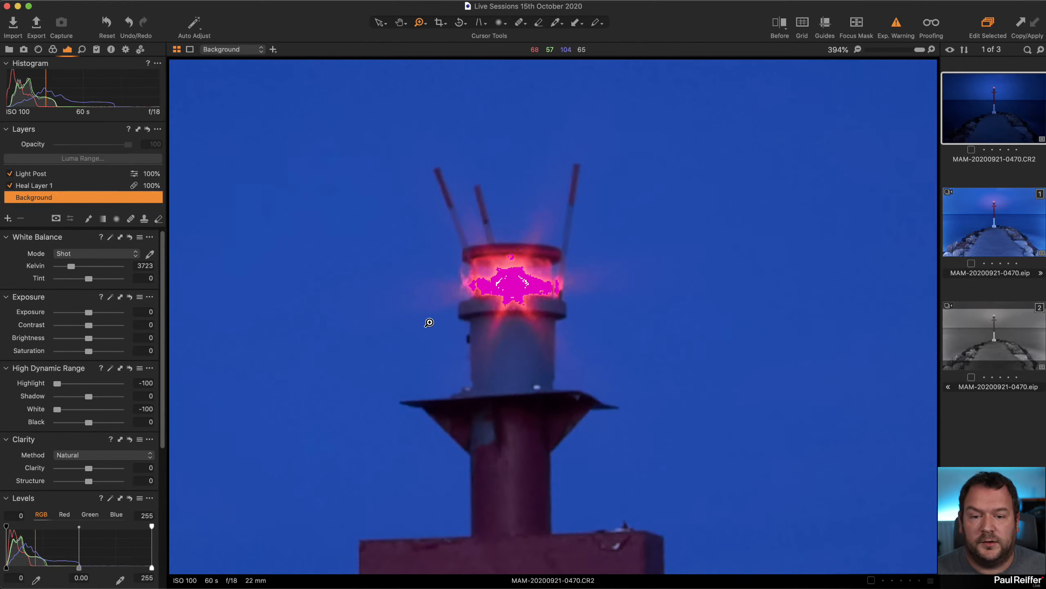
{"action": "left_click", "coordinate": [898, 25]}
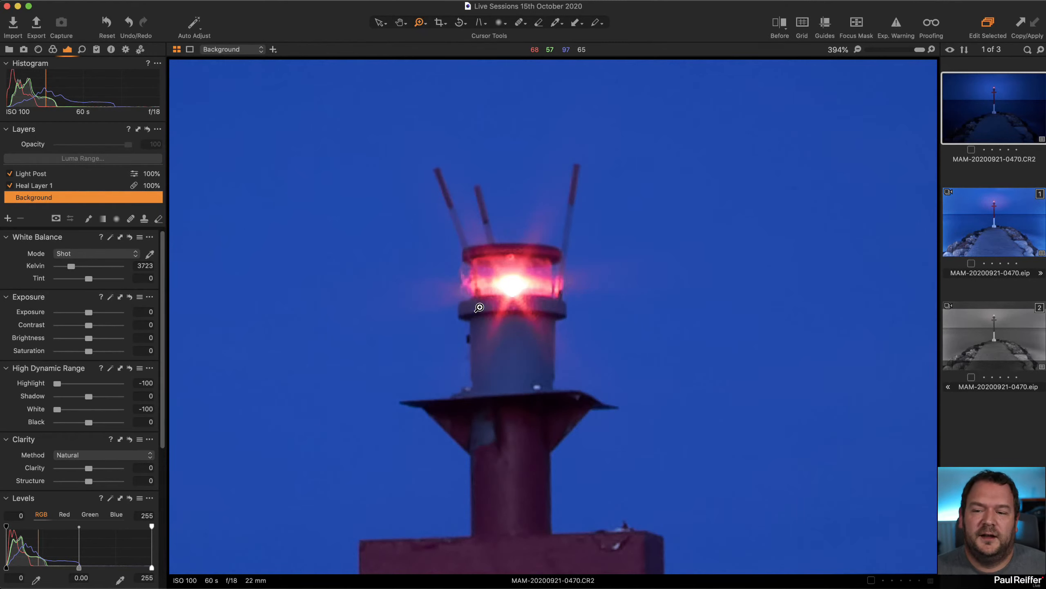
- Try a background exposure of 1.14 with the exposure warning enabled, then reset the exposure and disable the warning
{"action": "left_click_drag", "start_coordinate": [89, 312], "coordinate": [98, 314]}
{"action": "left_click", "coordinate": [896, 22]}
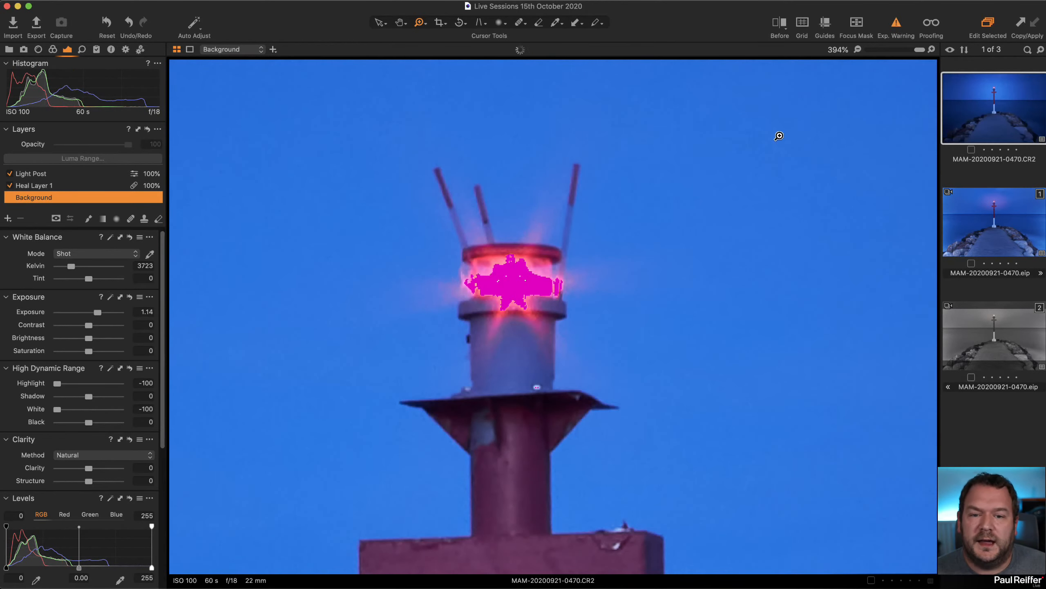
{"action": "double_click", "coordinate": [97, 312]}
{"action": "scroll", "coordinate": [98, 499], "scroll_direction": "down", "scroll_amount": 2}
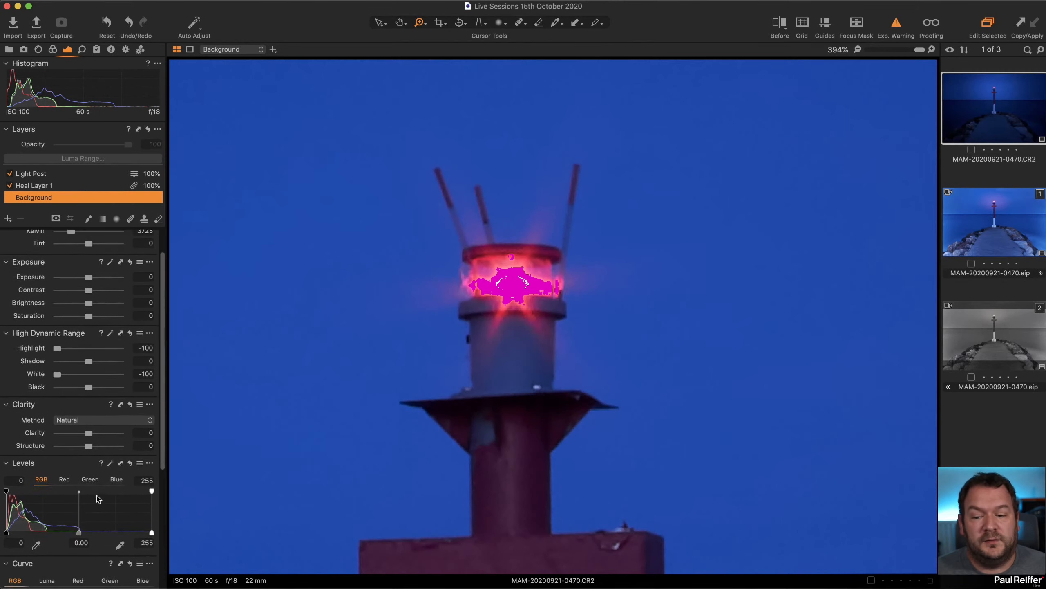
{"action": "scroll", "coordinate": [98, 499], "scroll_direction": "down", "scroll_amount": 4}
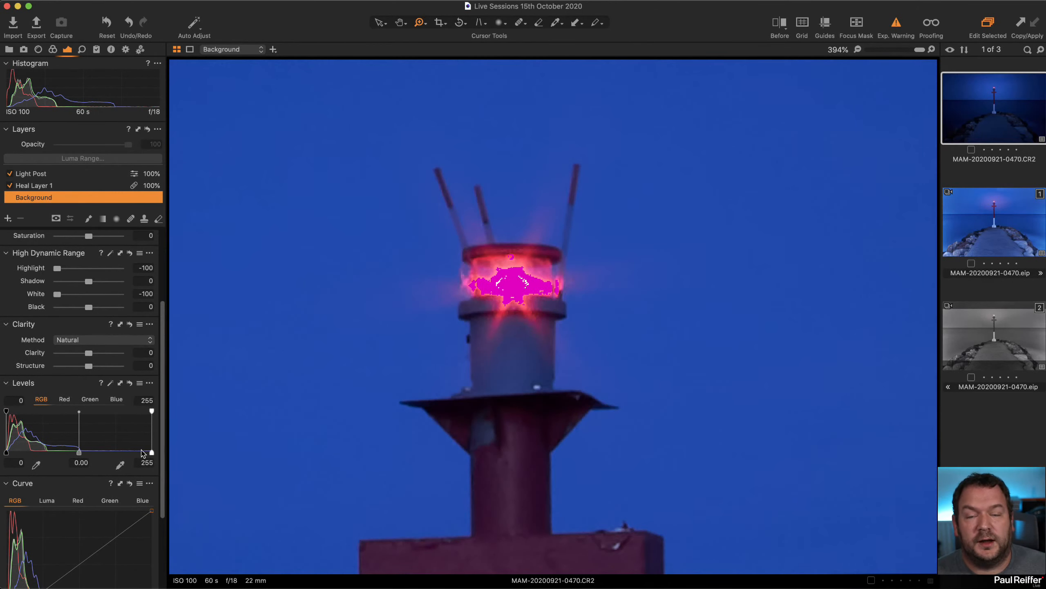
{"action": "left_click", "coordinate": [890, 28]}
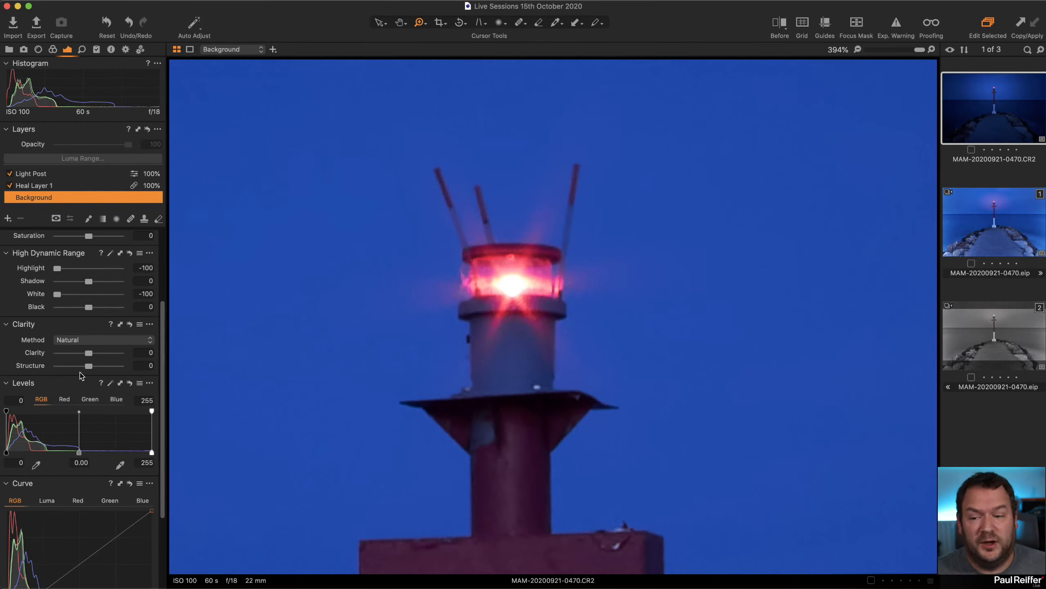
- Fit the whole photo in view and lower the RGB Levels highlight input on the background to 202
{"action": "mouse_move", "coordinate": [152, 455]}
{"action": "left_mouse_down"}
{"action": "mouse_move", "coordinate": [116, 453]}
{"action": "mouse_move", "coordinate": [162, 452]}
{"action": "left_mouse_up"}
{"action": "key", "text": "comma"}
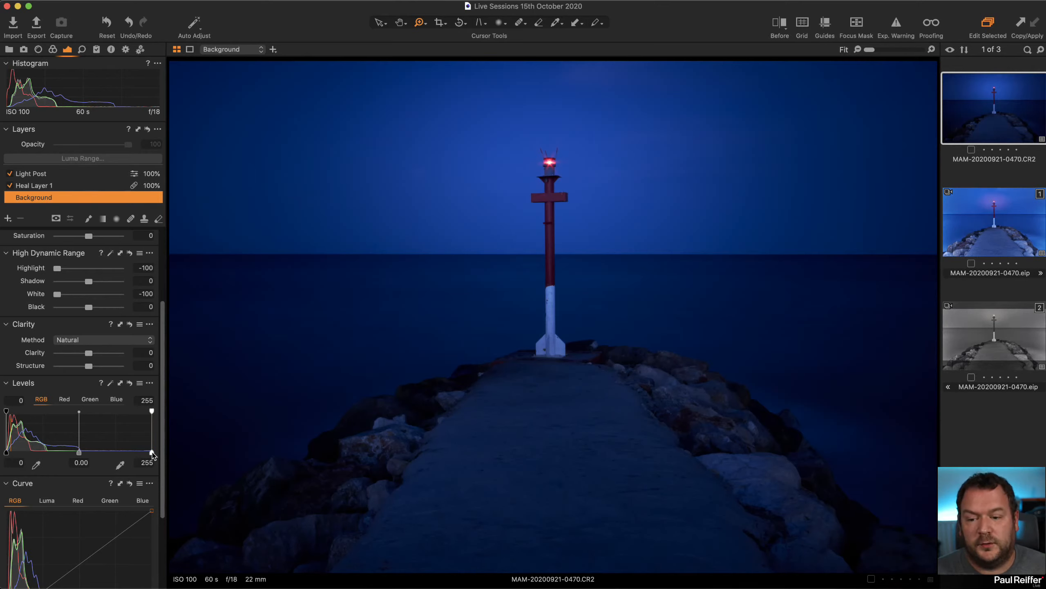
{"action": "left_click_drag", "start_coordinate": [151, 454], "coordinate": [123, 453]}
{"action": "left_click_drag", "start_coordinate": [121, 453], "coordinate": [119, 455]}
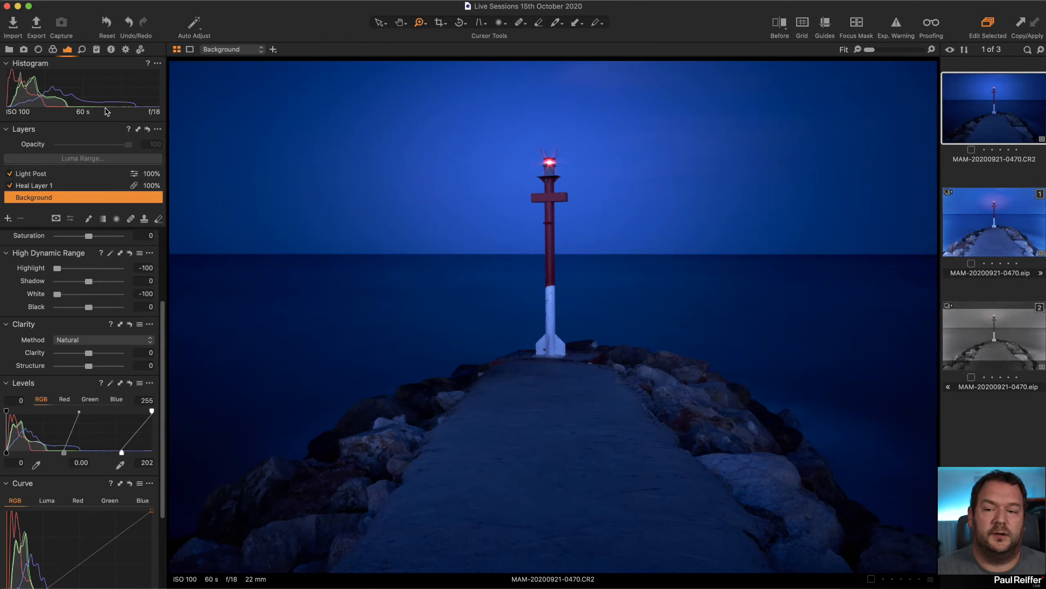
- Raise the background exposure to 0.25 and check the lamp's highlights close up
{"action": "scroll", "coordinate": [139, 340], "scroll_direction": "up", "scroll_amount": 5}
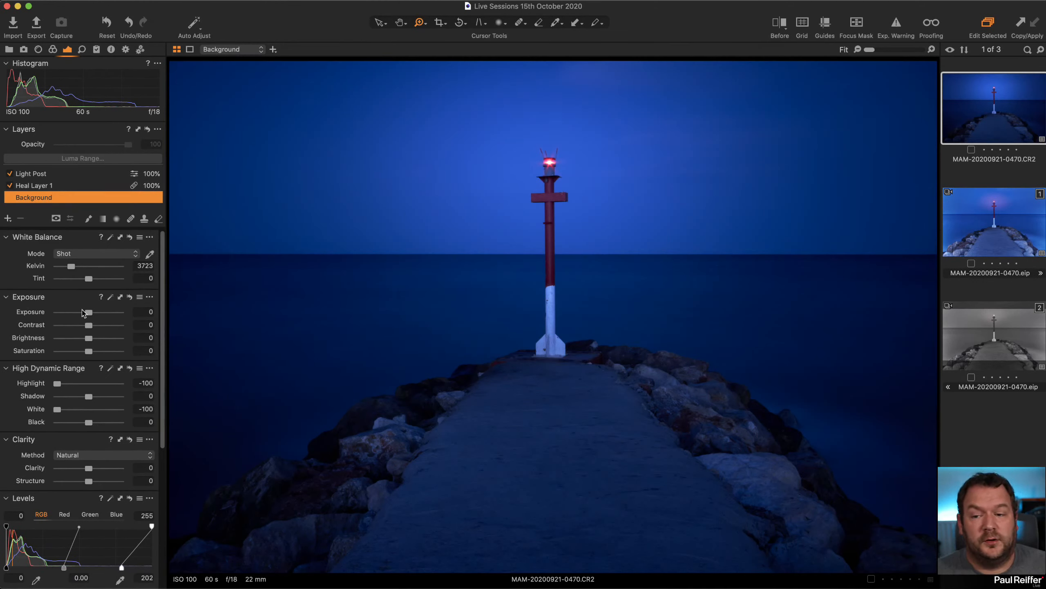
{"action": "left_click_drag", "start_coordinate": [87, 312], "coordinate": [92, 314]}
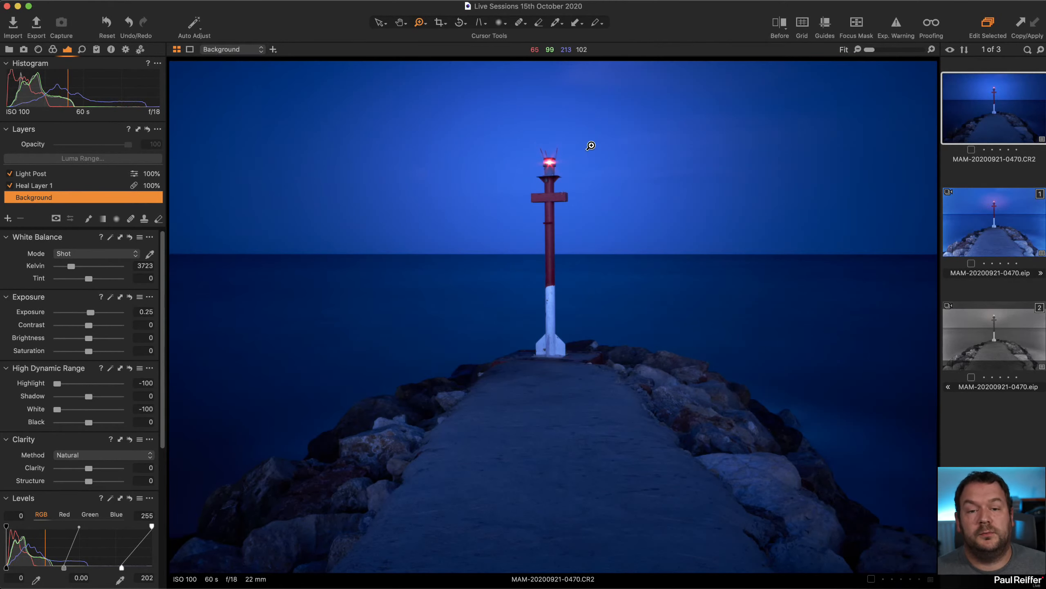
{"action": "left_click_drag", "start_coordinate": [522, 136], "coordinate": [575, 205]}
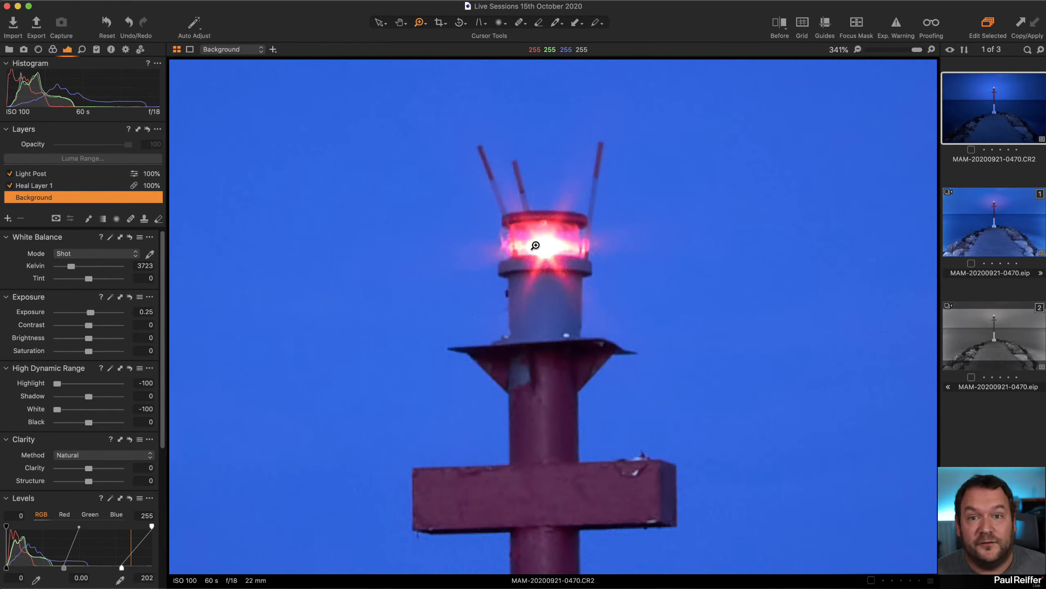
{"action": "key", "text": "super+0"}
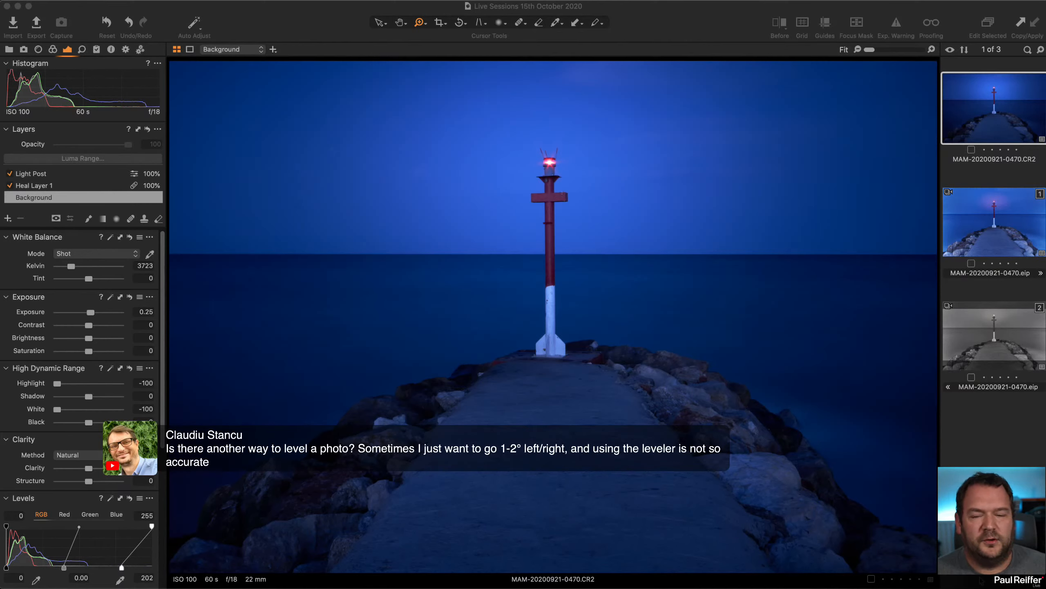
- Show the Rotation & Flip settings, activate the straighten tool and open the rotation angle for editing
{"action": "left_click", "coordinate": [39, 49]}
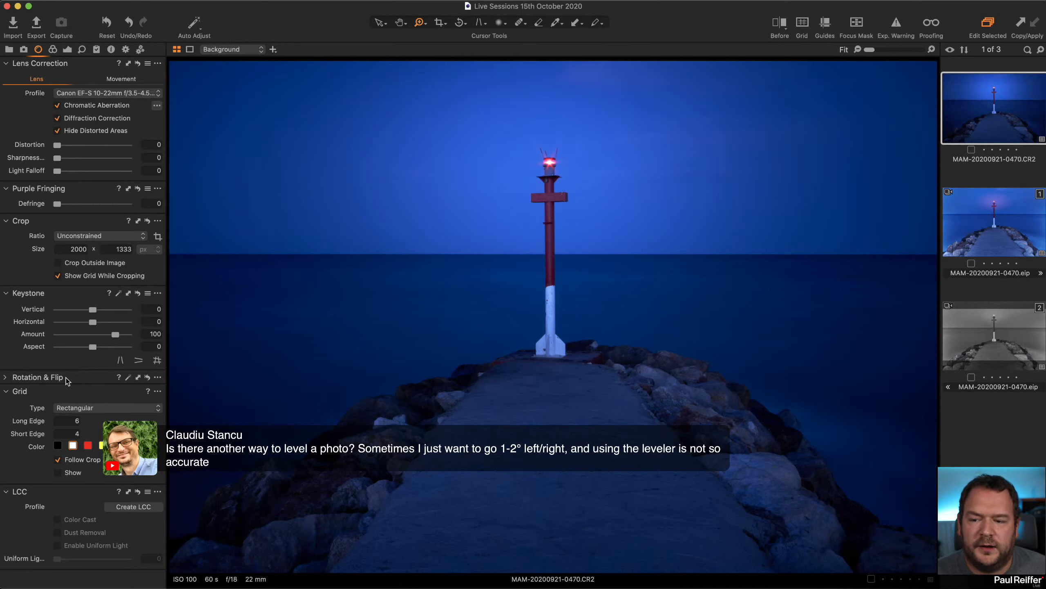
{"action": "left_click", "coordinate": [6, 378]}
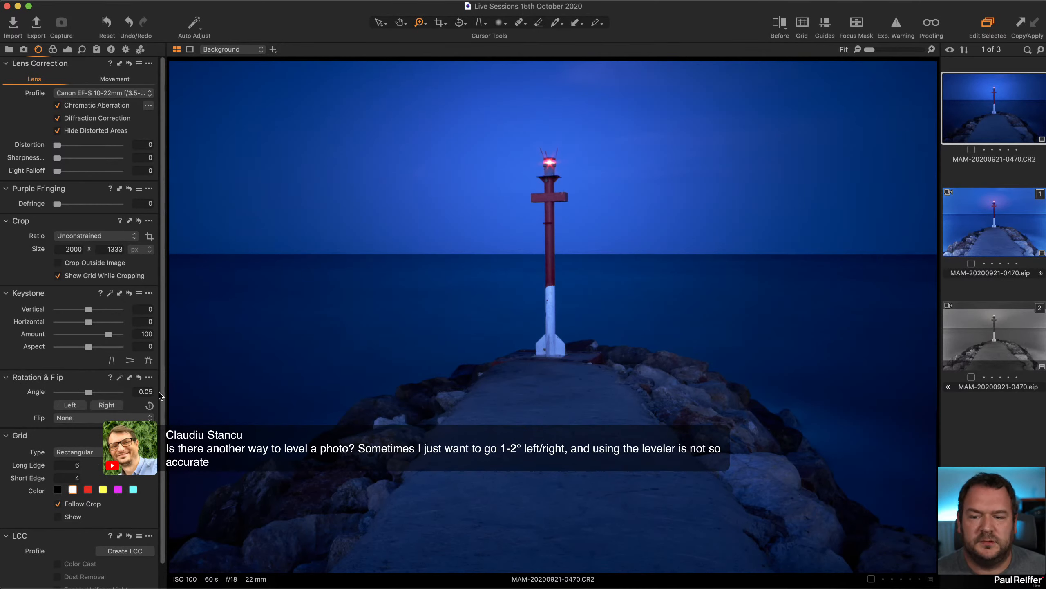
{"action": "left_click", "coordinate": [461, 23]}
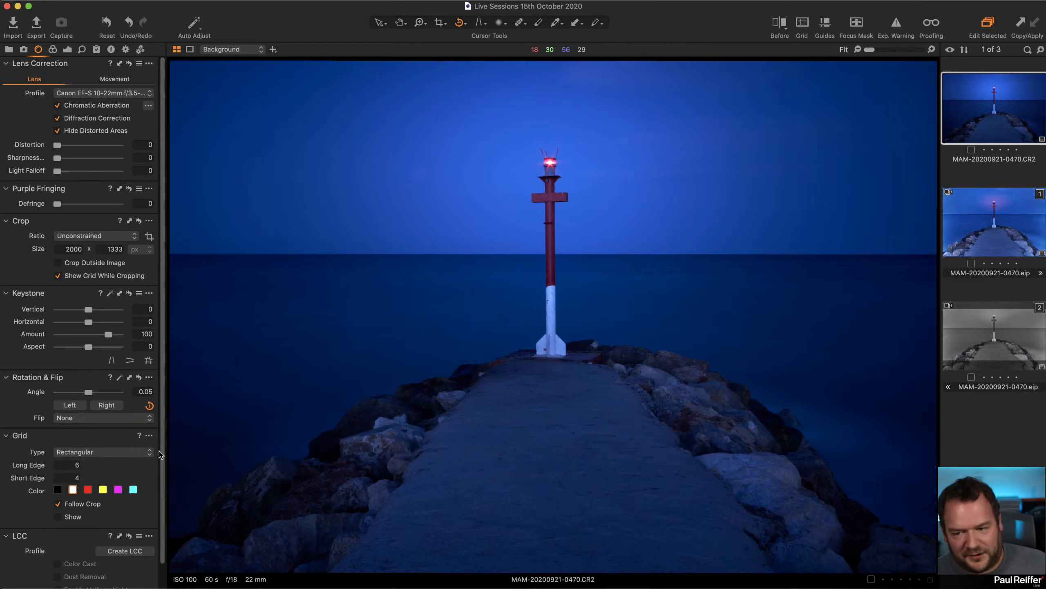
{"action": "scroll", "coordinate": [147, 391], "scroll_direction": "down", "scroll_amount": 1}
{"action": "left_click", "coordinate": [146, 390]}
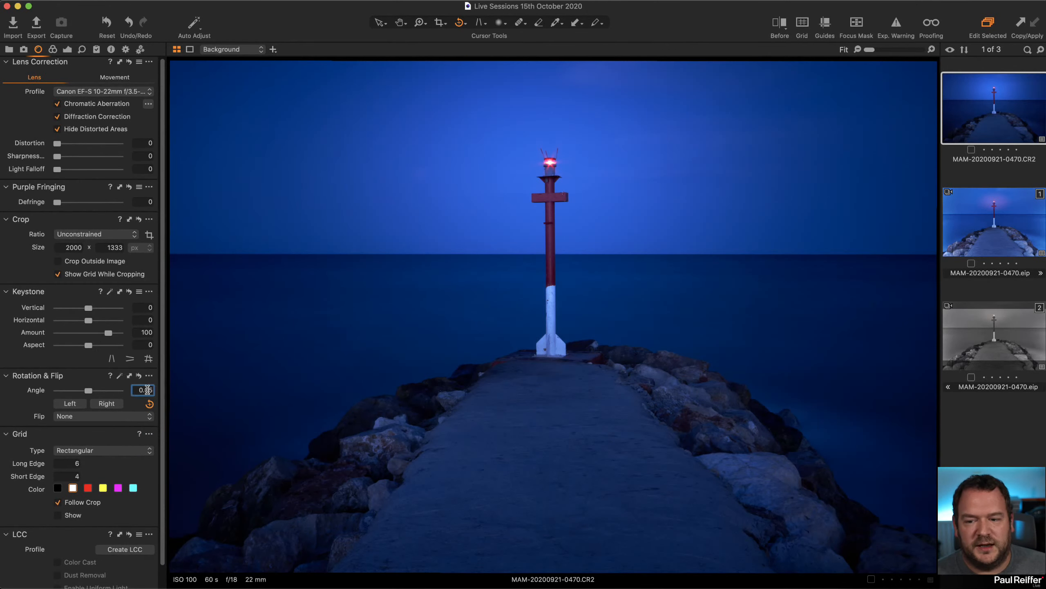
{"action": "scroll", "coordinate": [147, 392], "scroll_direction": "down", "scroll_amount": 1}
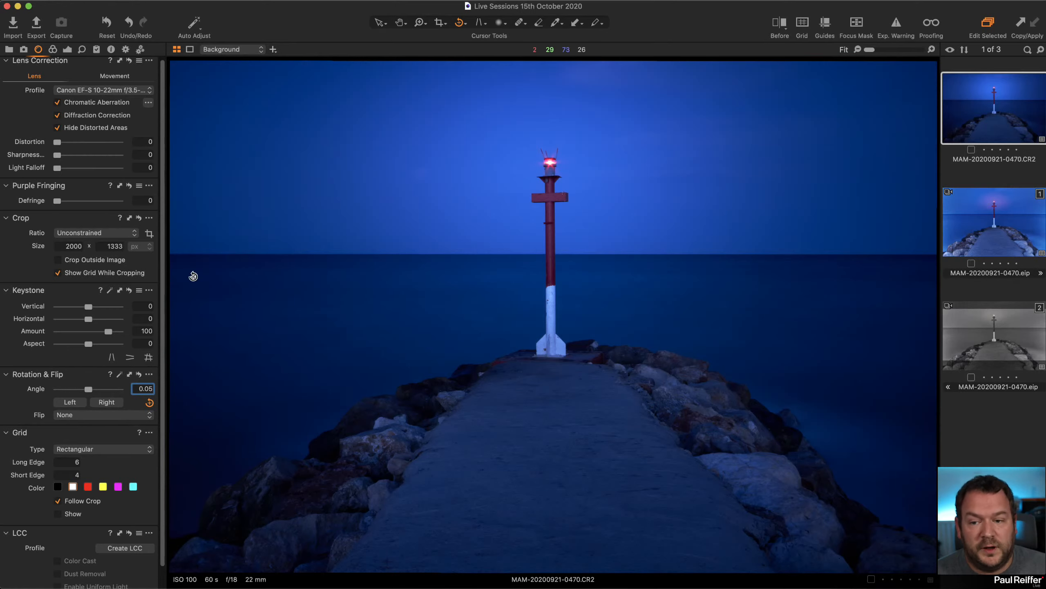
- Try rotating the photo to 3.38° with a slanted straightening line across the sea, undo it and leave the tool
{"action": "mouse_move", "coordinate": [193, 271]}
{"action": "left_mouse_down"}
{"action": "mouse_move", "coordinate": [659, 258]}
{"action": "mouse_move", "coordinate": [916, 227]}
{"action": "left_mouse_up"}
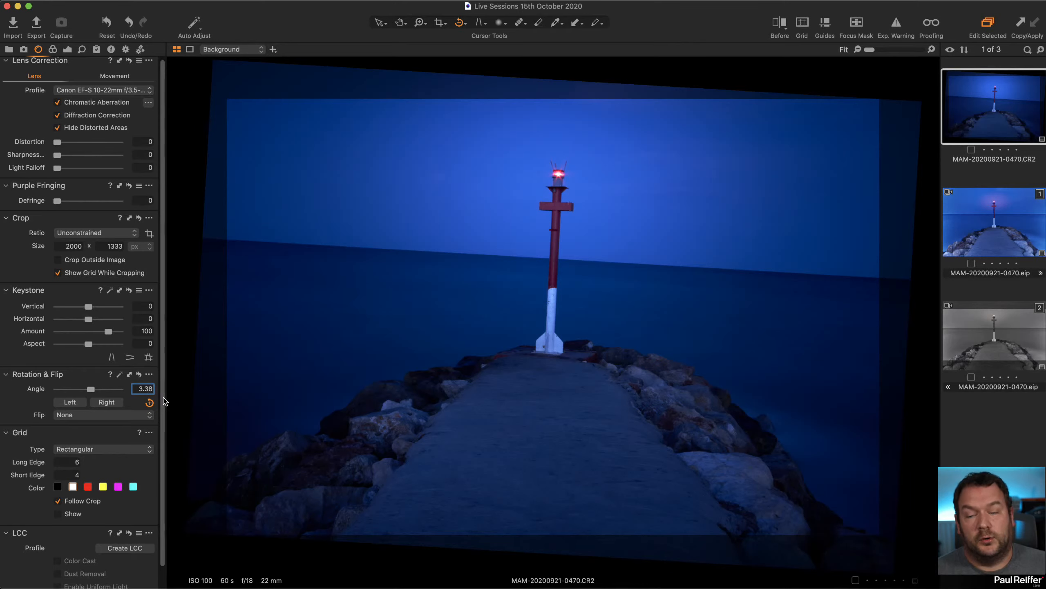
{"action": "key", "text": "super+z"}
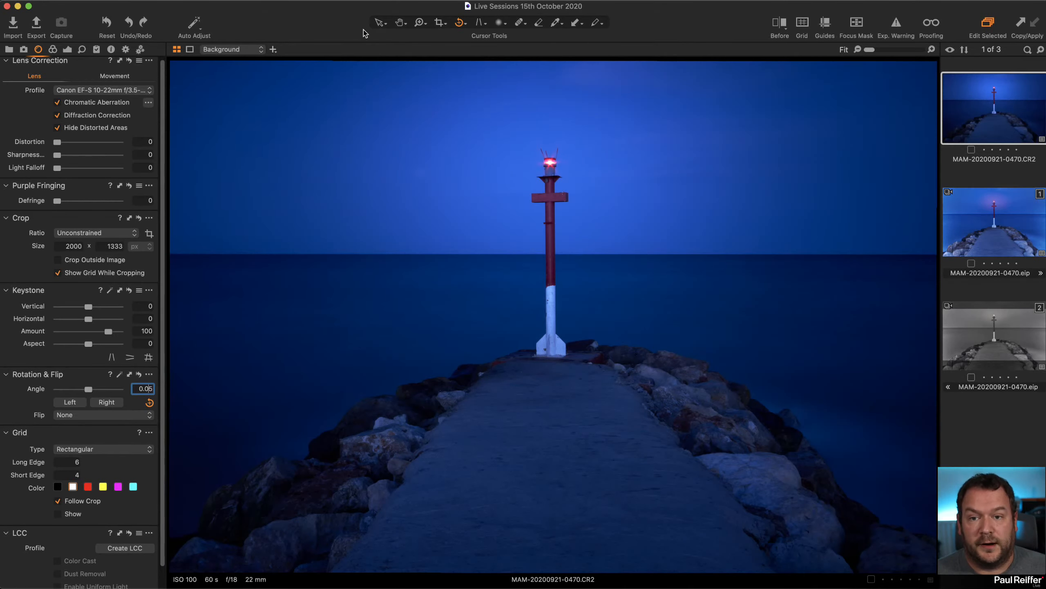
{"action": "left_click", "coordinate": [376, 23]}
- Return to the exposure adjustments and compare the photo before and after in split view, ending fully on the After side
{"action": "left_click", "coordinate": [68, 50]}
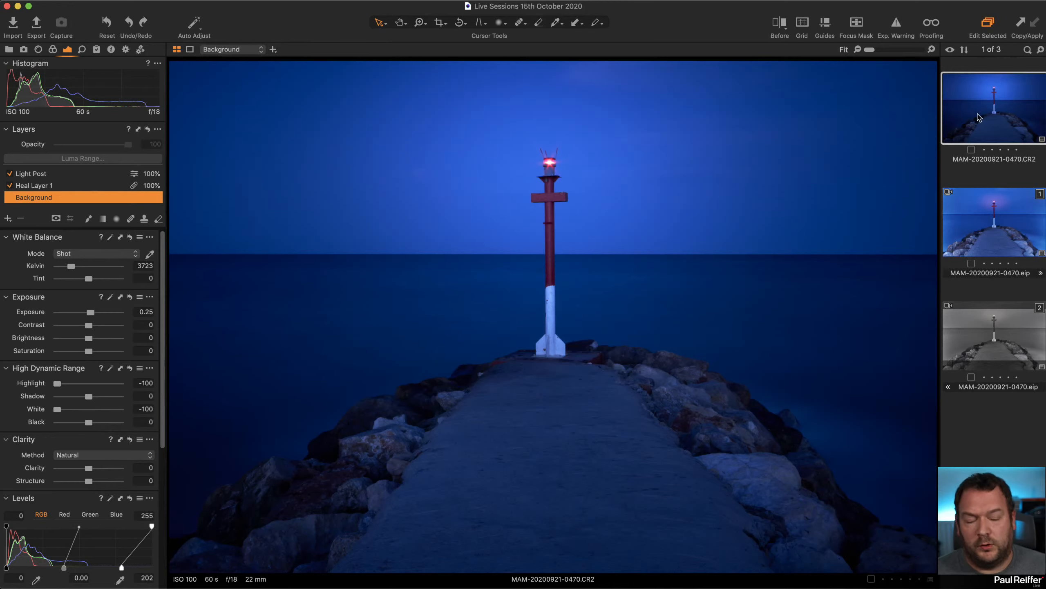
{"action": "left_click", "coordinate": [779, 25]}
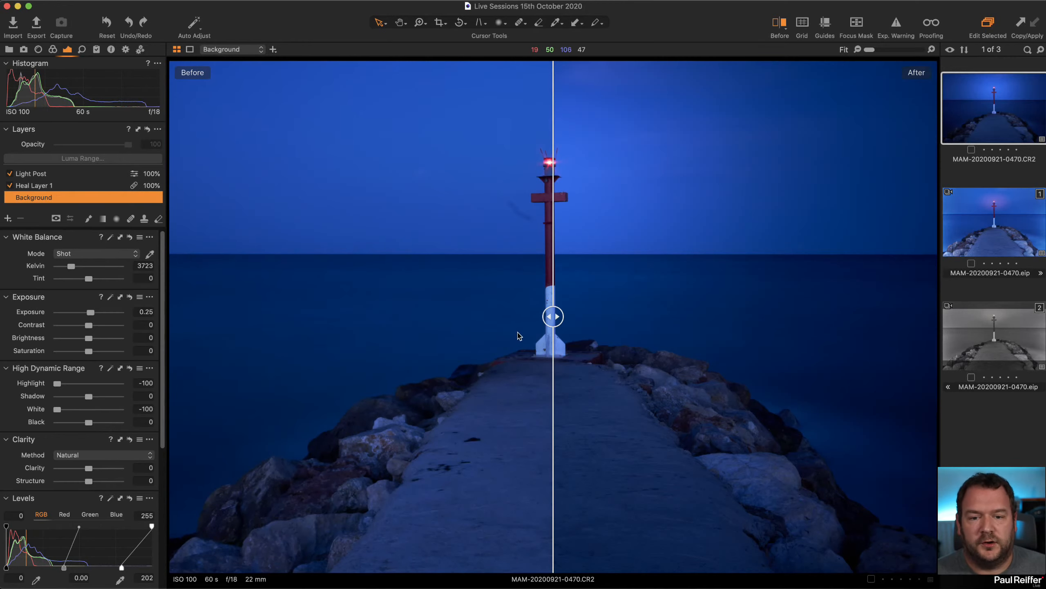
{"action": "left_click_drag", "start_coordinate": [553, 316], "coordinate": [45, 343]}
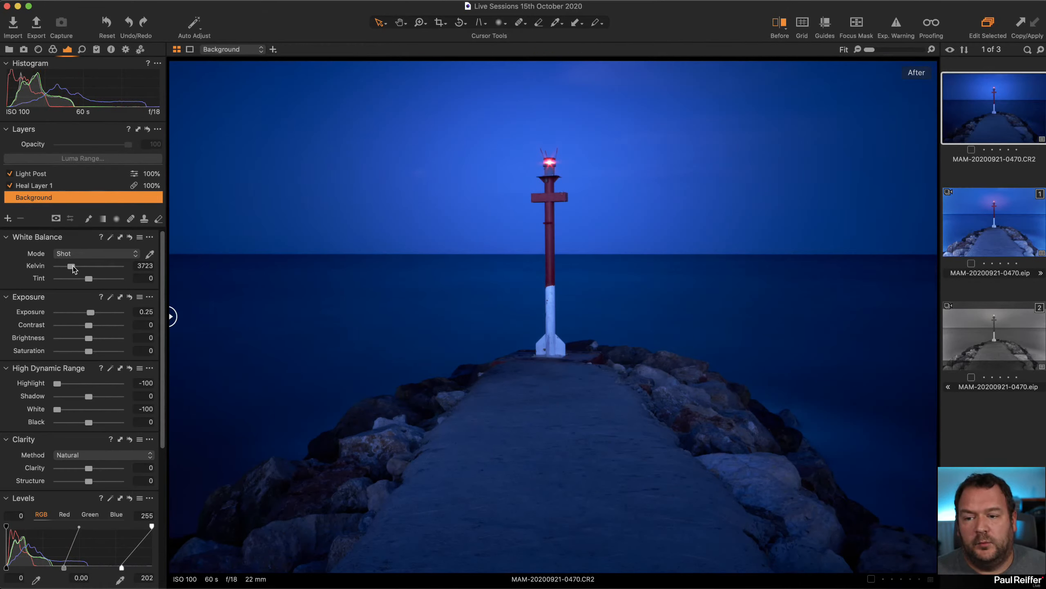
- Set the background's white balance to 3391 Kelvin with a tint of 2.9
{"action": "left_click_drag", "start_coordinate": [72, 267], "coordinate": [92, 283]}
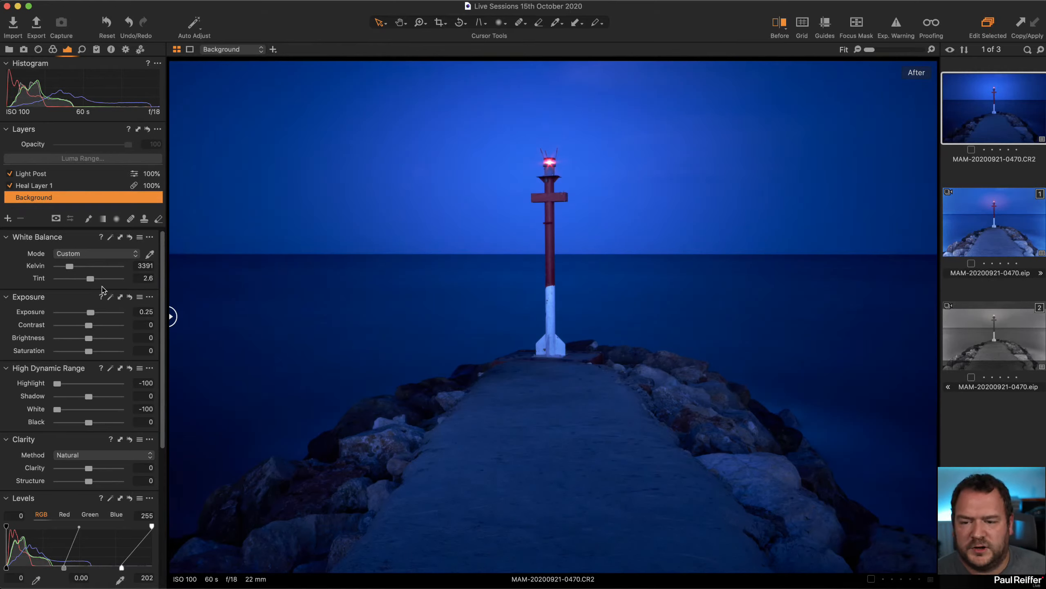
{"action": "left_click", "coordinate": [92, 280]}
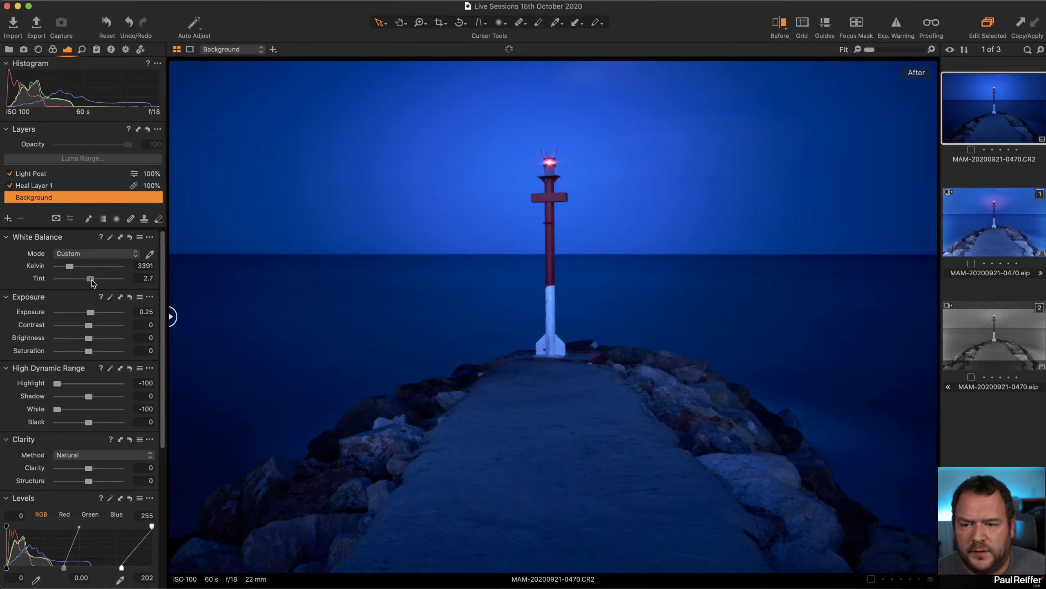
{"action": "left_click_drag", "start_coordinate": [92, 280], "coordinate": [91, 280]}
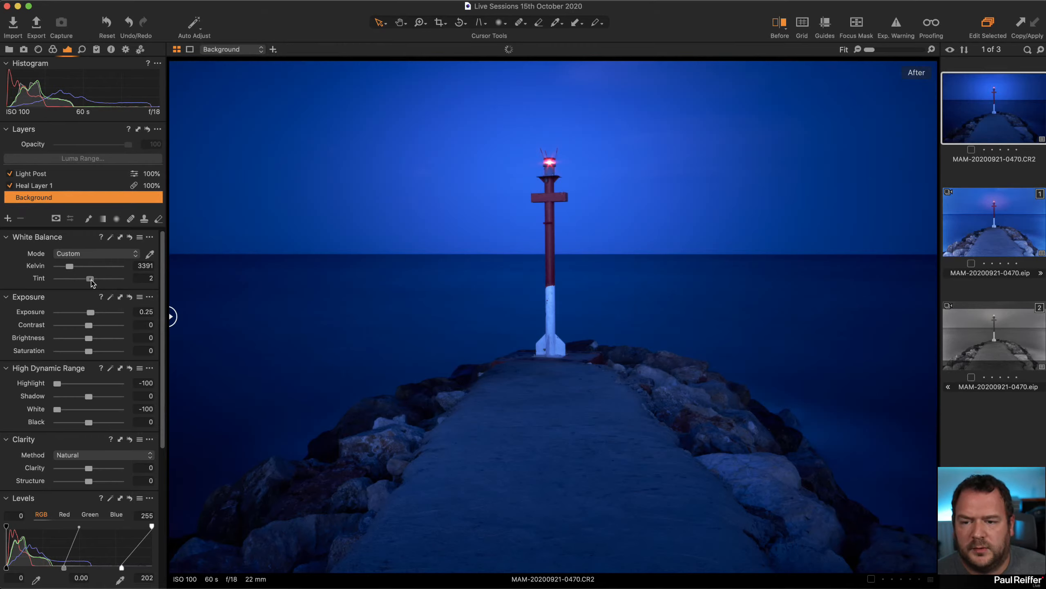
{"action": "left_click", "coordinate": [144, 278]}
{"action": "type", "text": "2.9"}
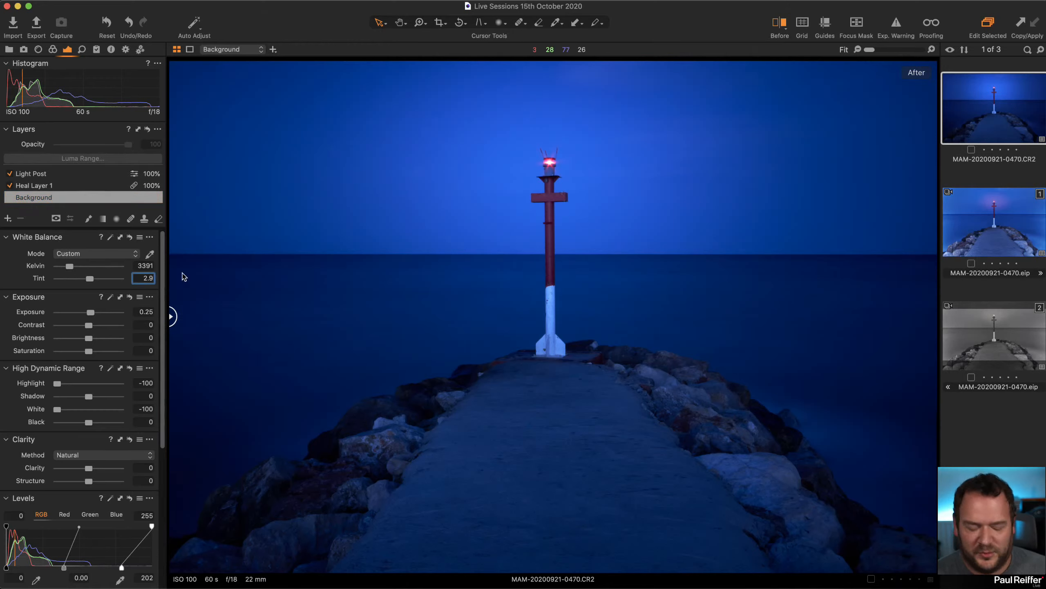
{"action": "key", "text": "Return"}
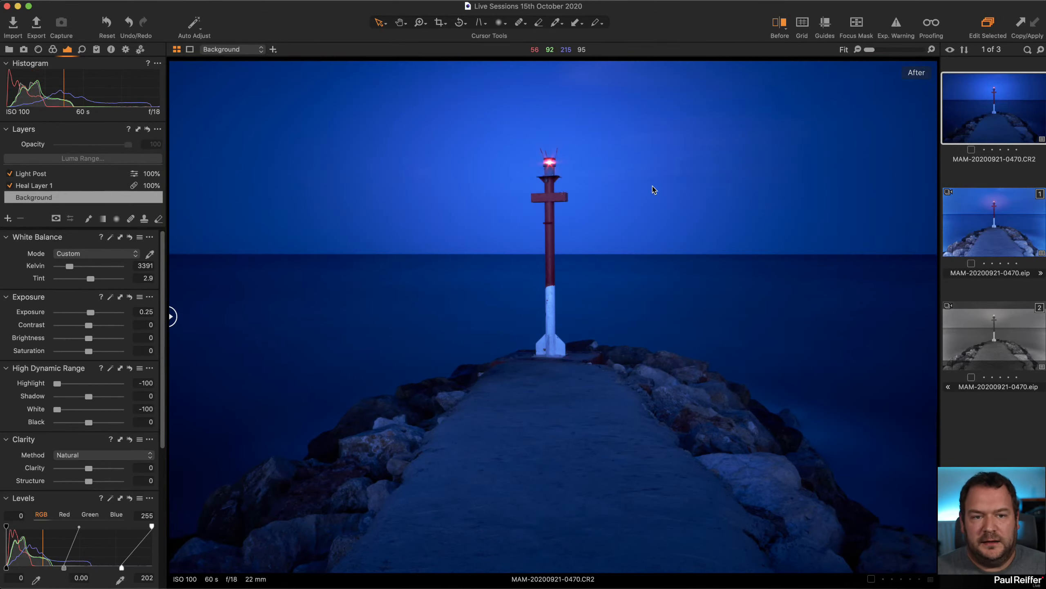
- View the colour variant of MAM-20200921-0470.eip for reference, then create a new variant of MAM-20200921-0470.CR2
{"action": "left_click", "coordinate": [1000, 228]}
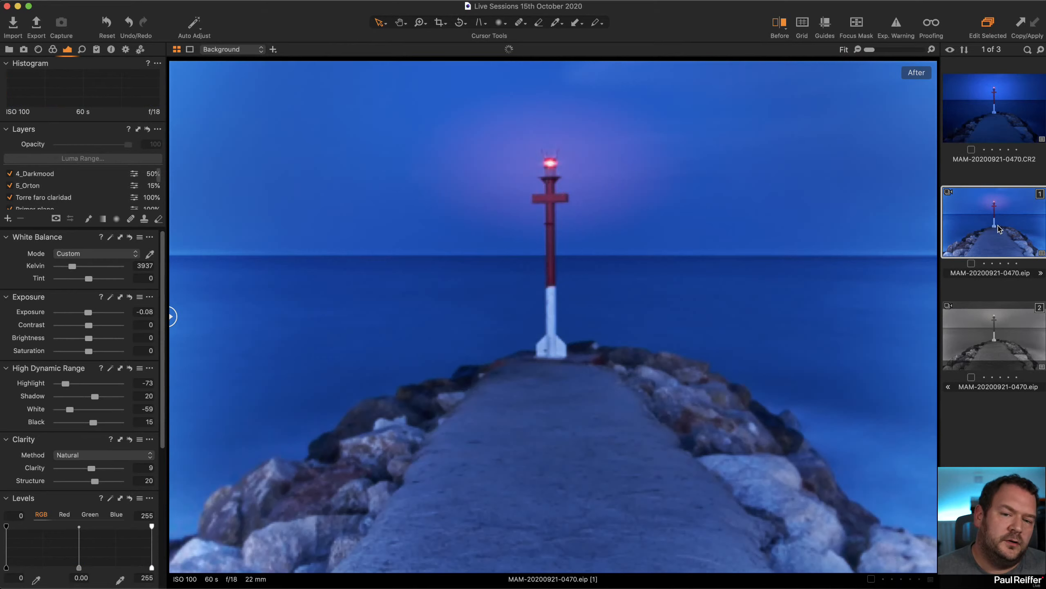
{"action": "left_click", "coordinate": [975, 163]}
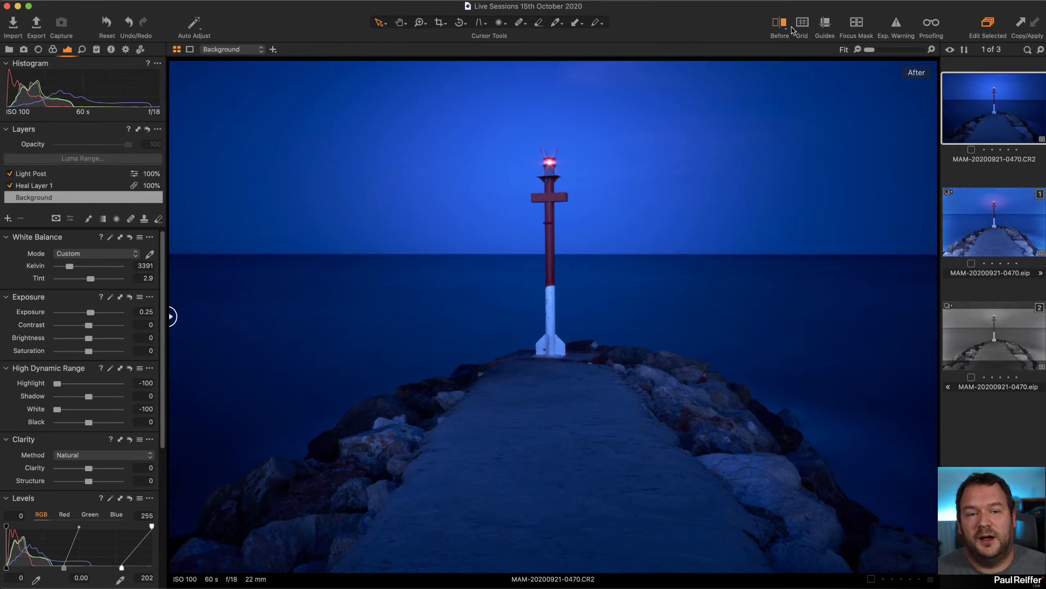
{"action": "right_click", "coordinate": [980, 107]}
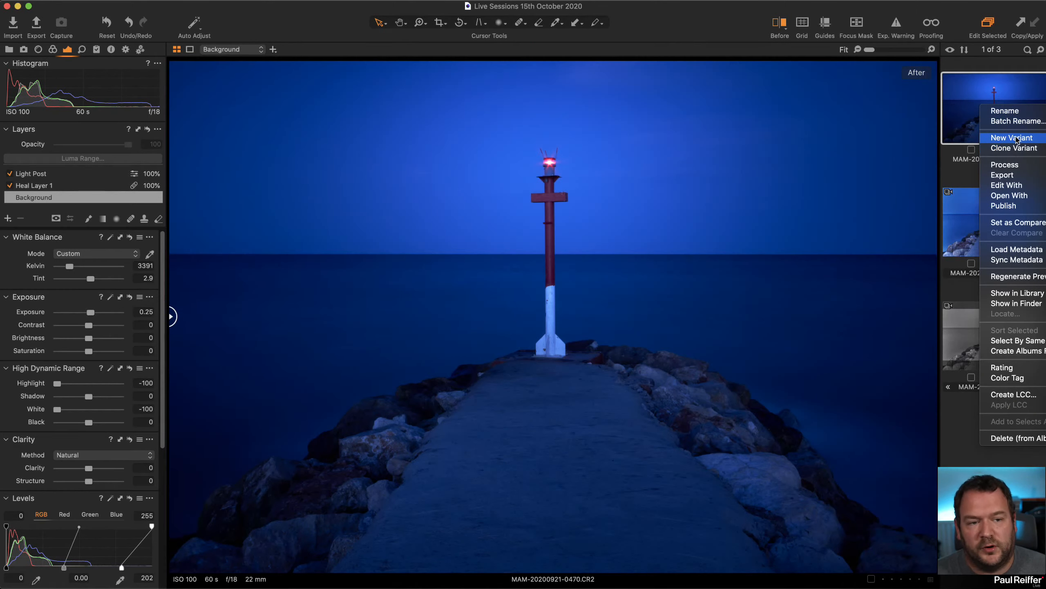
{"action": "left_click", "coordinate": [995, 137]}
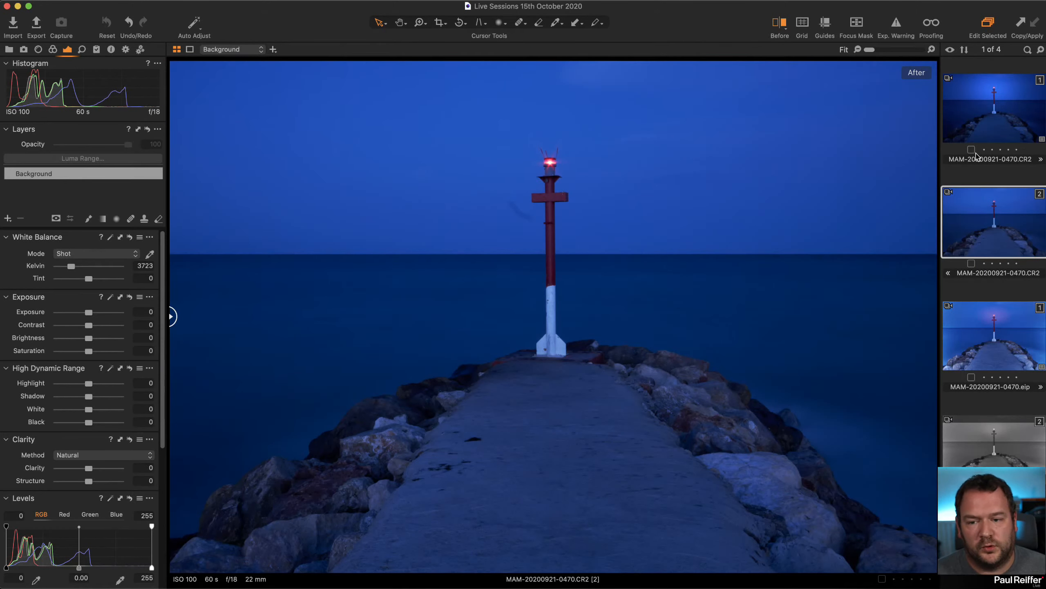
- Turn off the before/after view and display both CR2 variants together with the colour eip variant for comparison
{"action": "left_click", "coordinate": [783, 24]}
{"action": "left_click", "coordinate": [982, 123], "text": "super"}
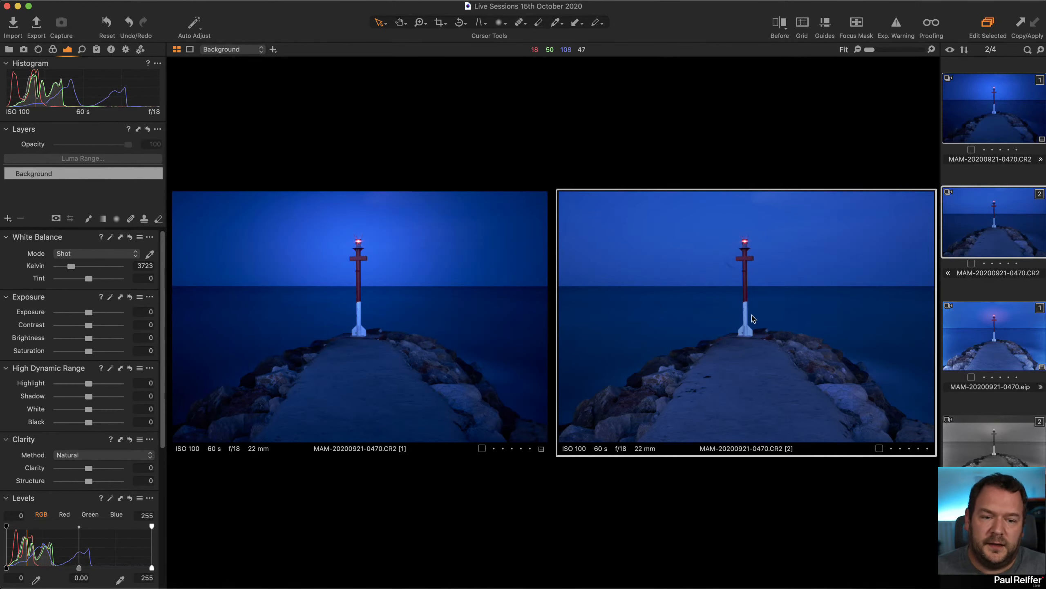
{"action": "left_click", "coordinate": [973, 333], "text": "super"}
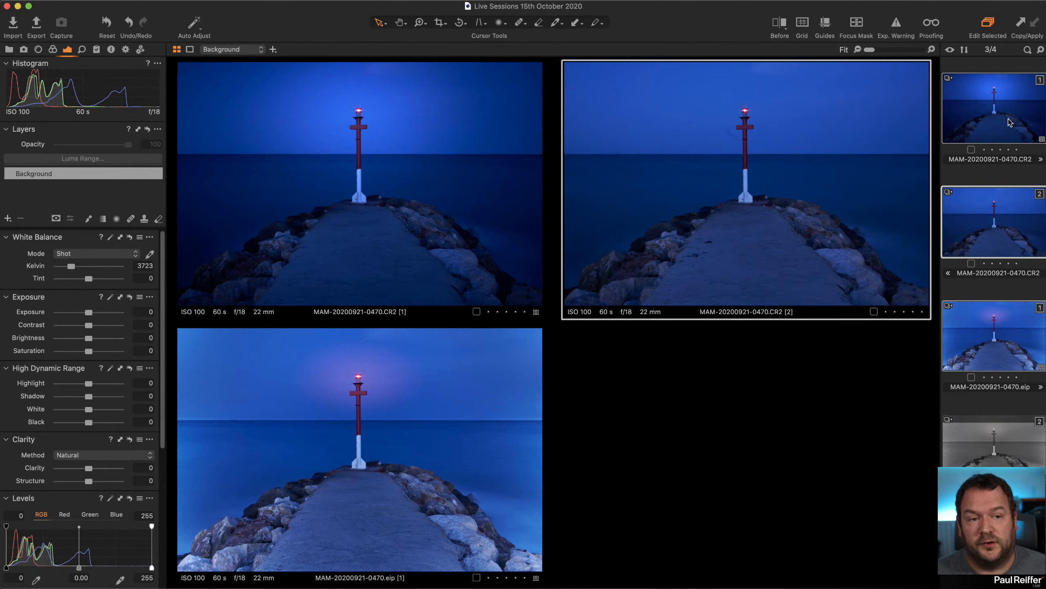
- Display the first variant of MAM-20200921-0470.CR2 alone and add a new adjustment layer named Sky
{"action": "left_click", "coordinate": [992, 117]}
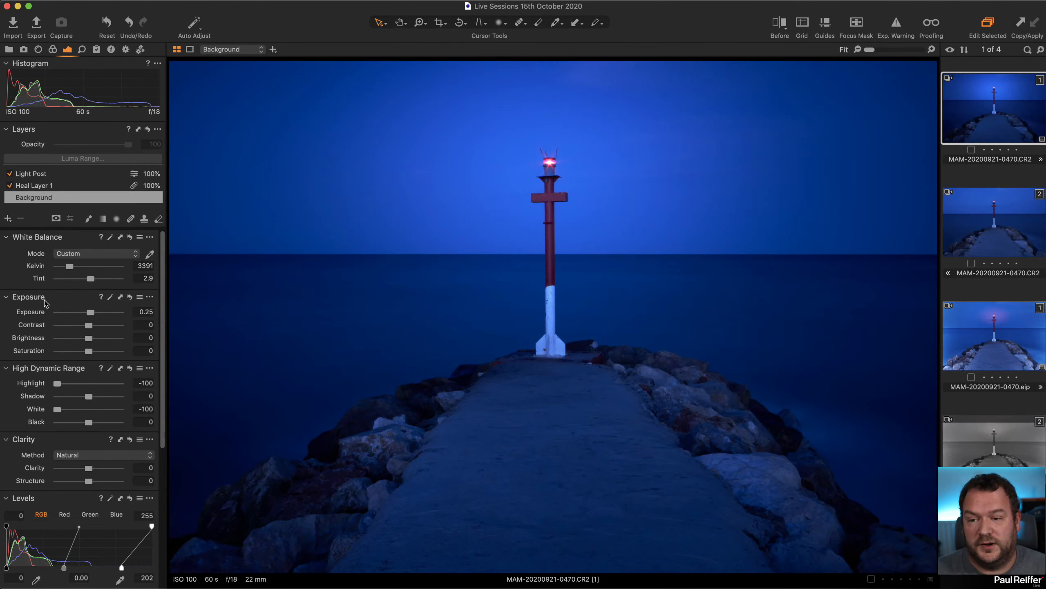
{"action": "left_click", "coordinate": [7, 218]}
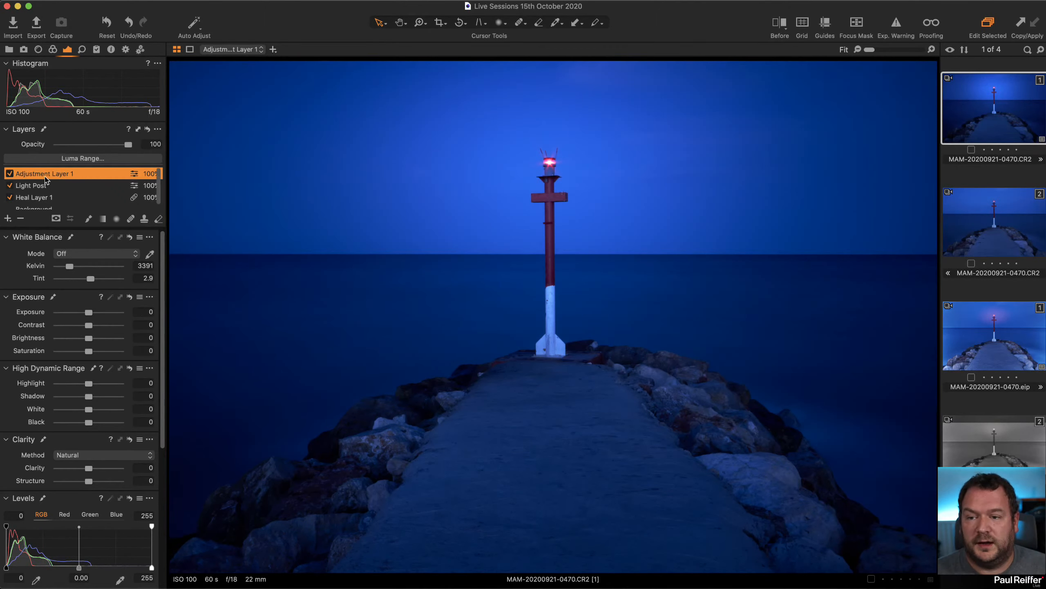
{"action": "type", "text": "Sky"}
{"action": "key", "text": "Return"}
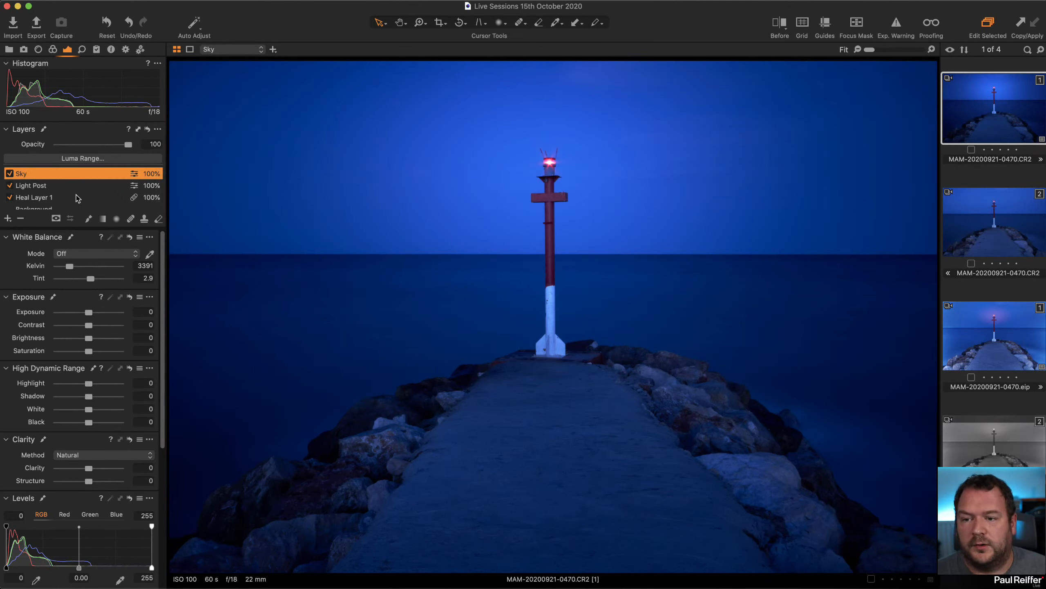
- Mask the Sky layer with a linear gradient fading from the top of the sky to the horizon and set its exposure to -0.31
{"action": "left_click", "coordinate": [103, 218]}
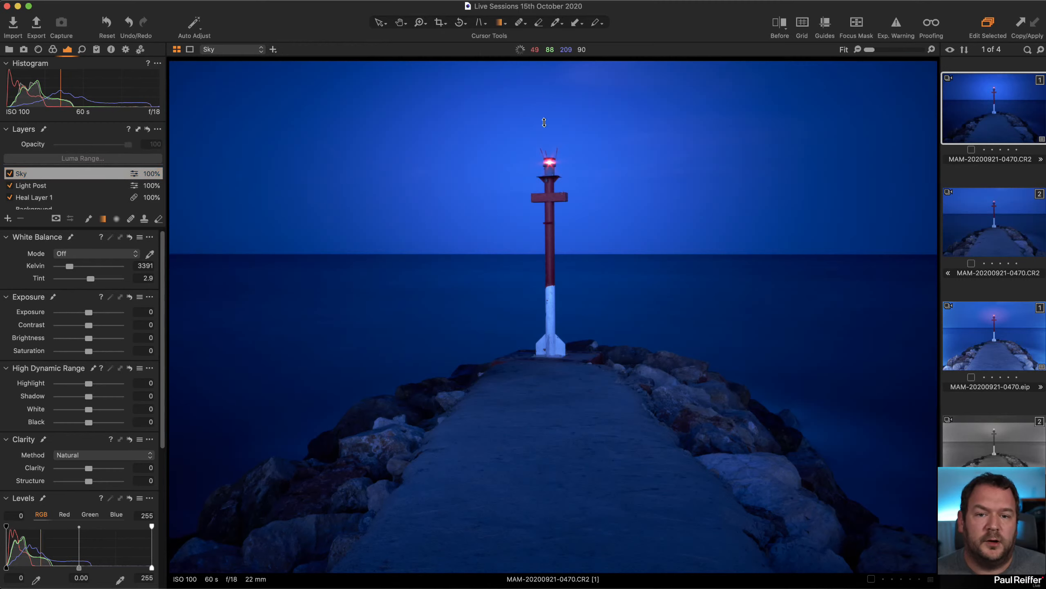
{"action": "left_click_drag", "start_coordinate": [542, 88], "coordinate": [542, 243]}
{"action": "left_click_drag", "start_coordinate": [89, 311], "coordinate": [86, 313]}
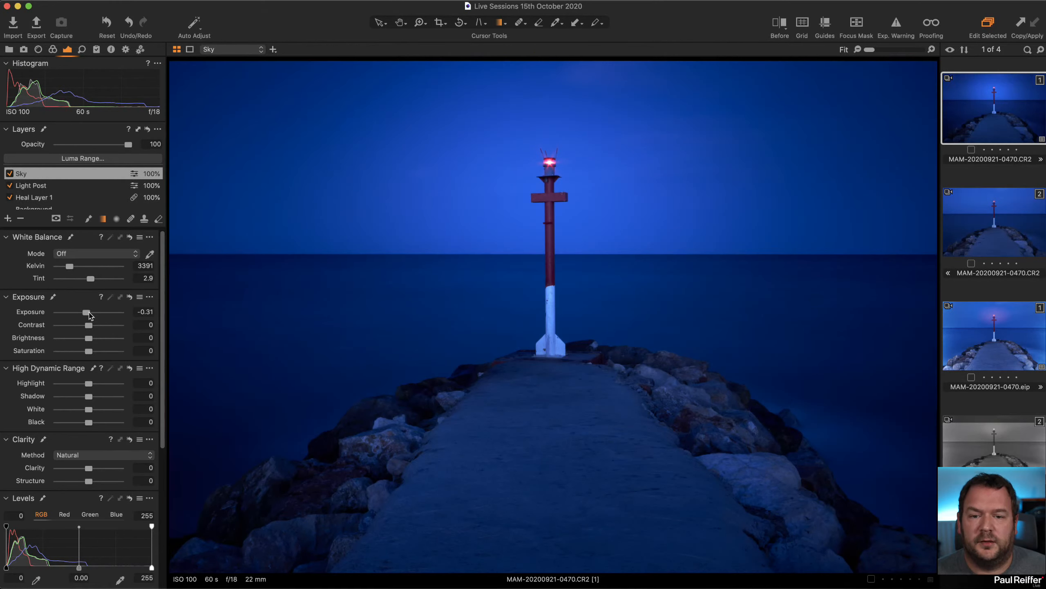
- Add a layer named Foreground and mask it with a linear gradient from the photo's bottom edge up to the horizon
{"action": "left_click", "coordinate": [8, 218]}
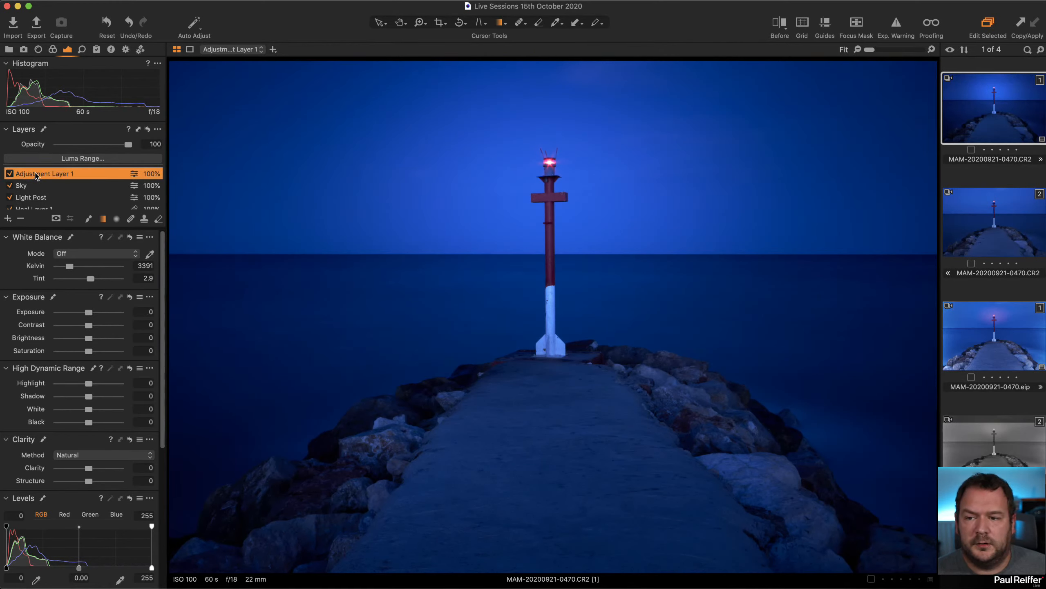
{"action": "type", "text": "Foreground"}
{"action": "key", "text": "Return"}
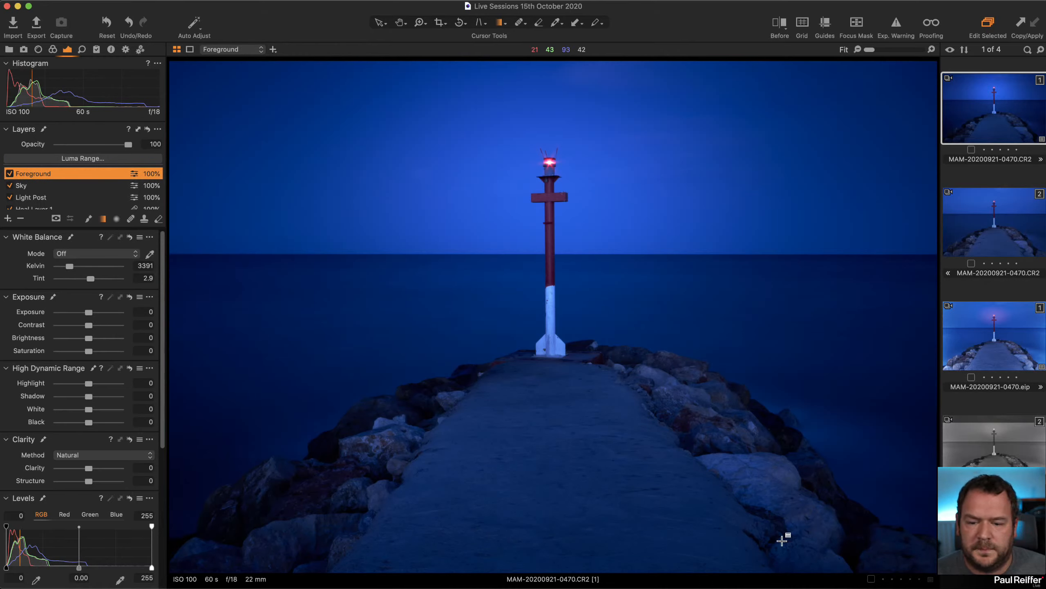
{"action": "left_click_drag", "start_coordinate": [564, 562], "coordinate": [561, 256]}
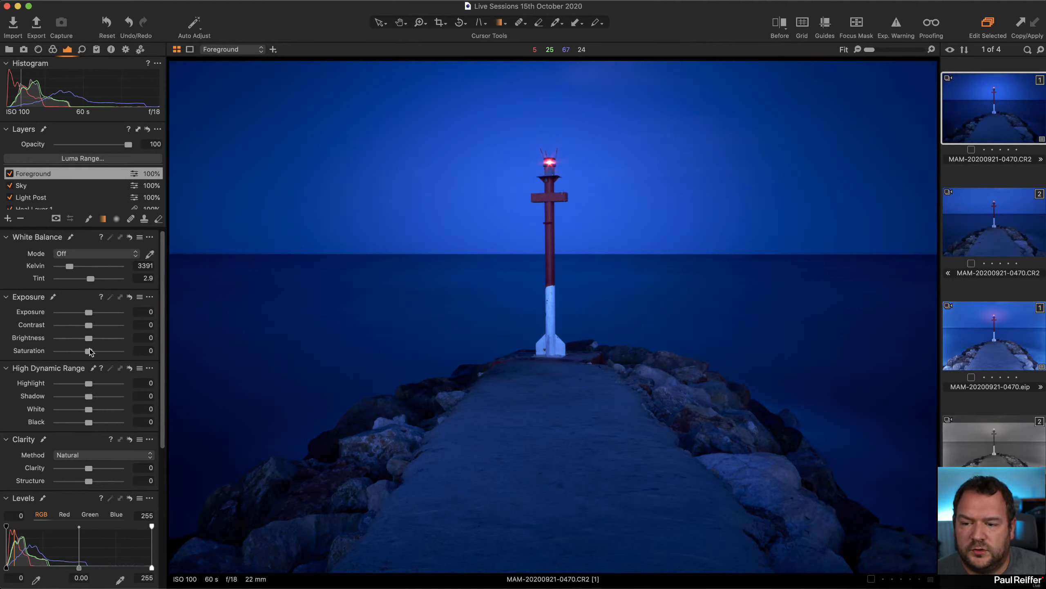
- Set the Foreground layer's exposure to -0.23 and saturation to -57, comparing the photo with the layer off and on
{"action": "left_click_drag", "start_coordinate": [90, 351], "coordinate": [80, 354]}
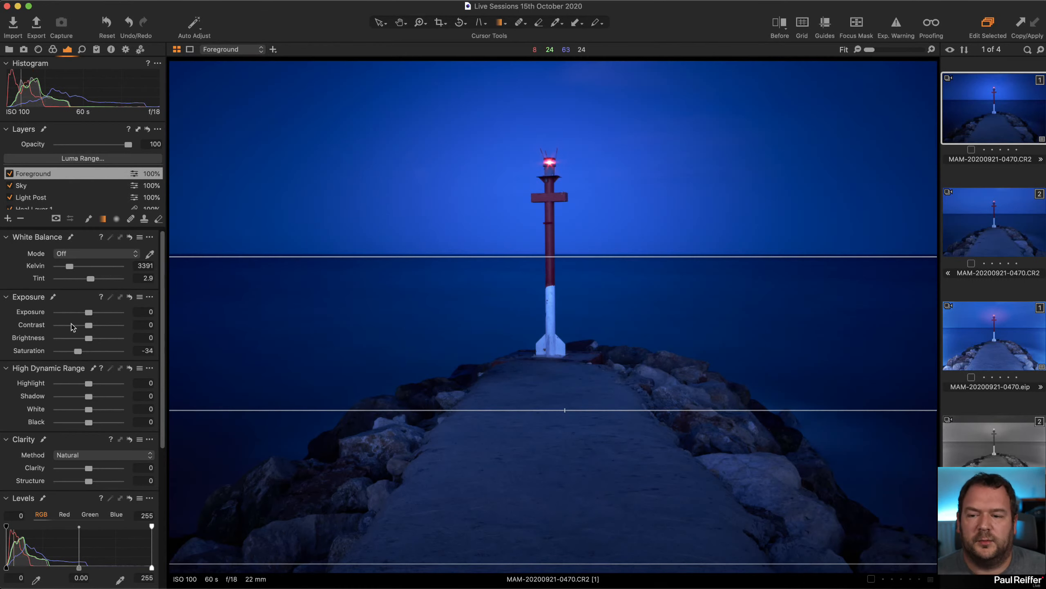
{"action": "left_click_drag", "start_coordinate": [90, 315], "coordinate": [88, 315]}
{"action": "left_click_drag", "start_coordinate": [78, 353], "coordinate": [73, 354]}
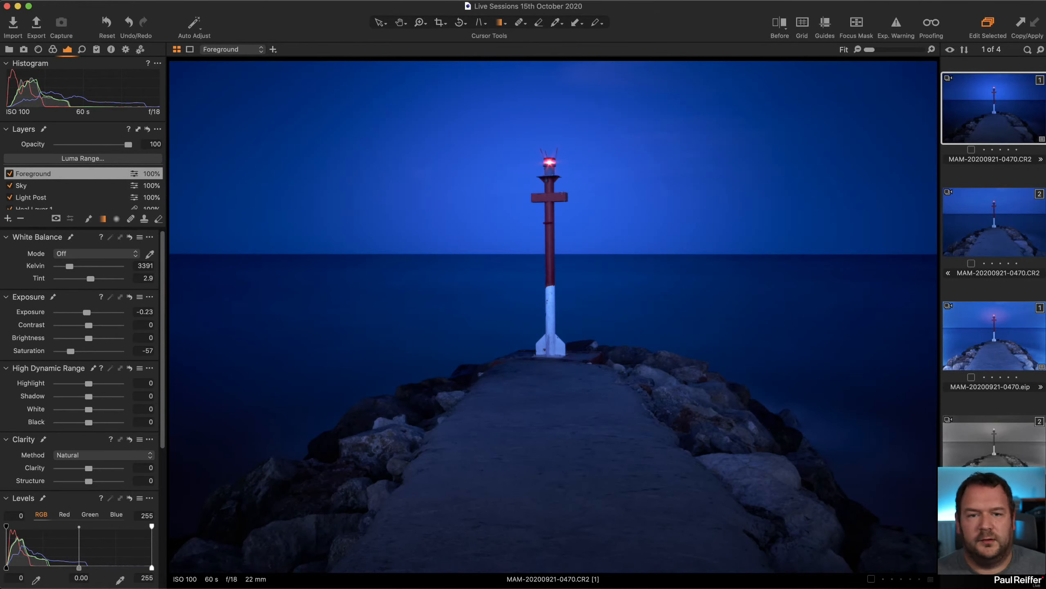
{"action": "left_click", "coordinate": [9, 174]}
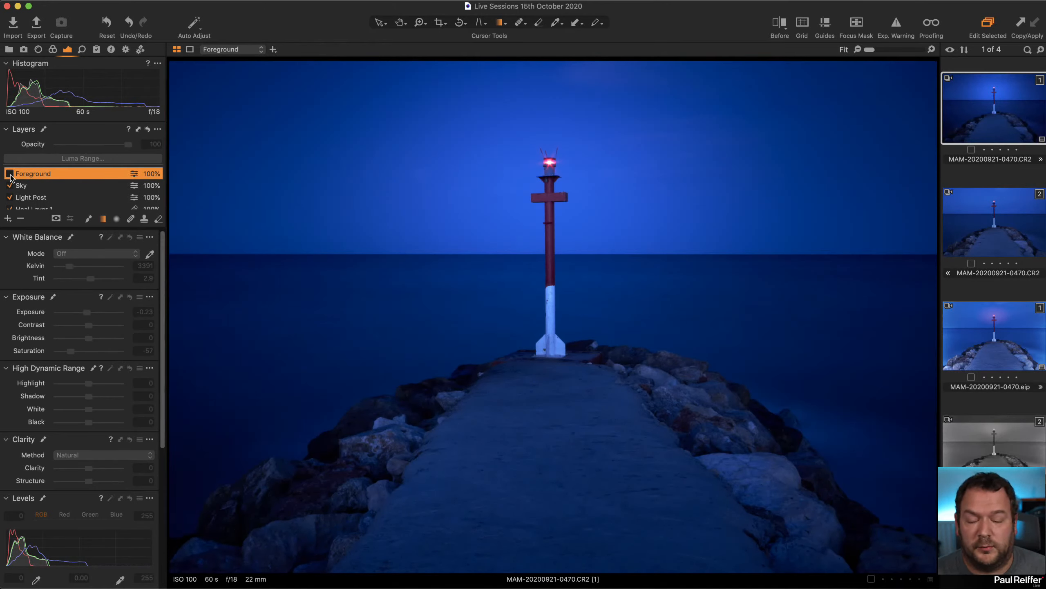
{"action": "left_click", "coordinate": [9, 174]}
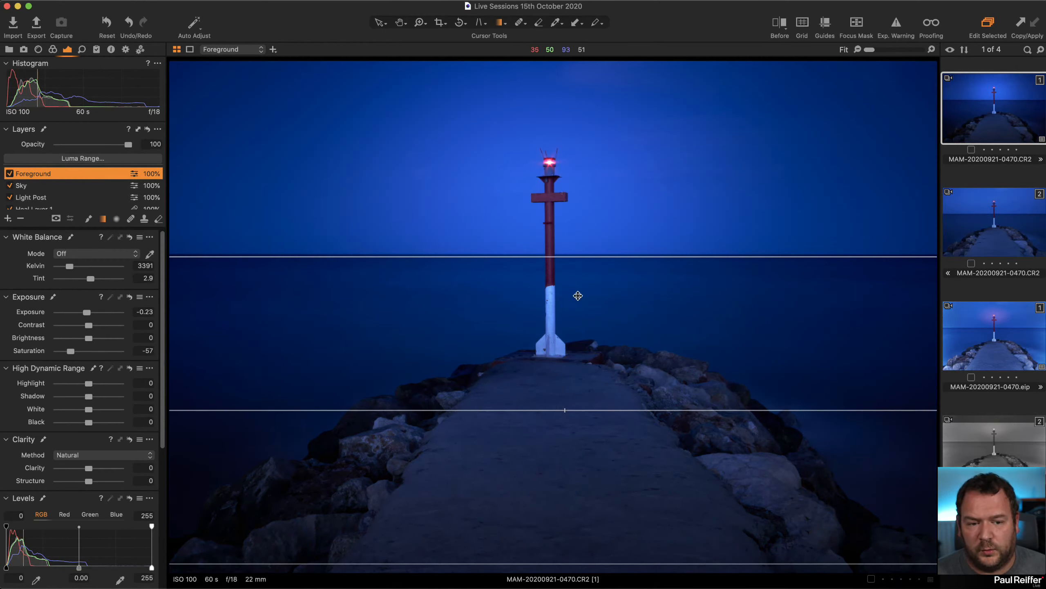
- Extend the upper edge of the Foreground gradient to just above the lamp, checking its coverage with the mask overlay
{"action": "left_click_drag", "start_coordinate": [552, 256], "coordinate": [555, 176]}
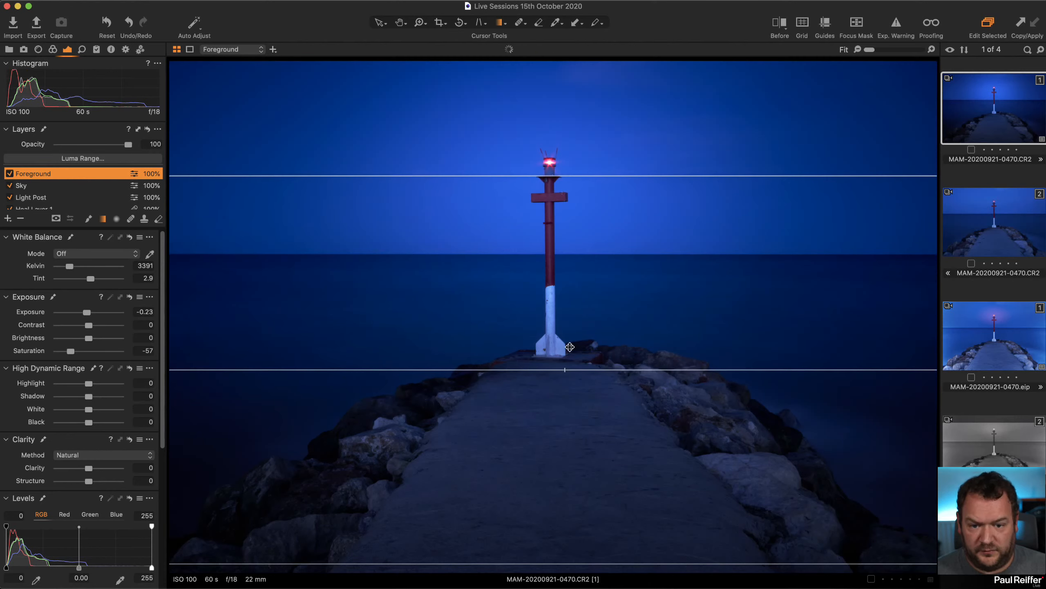
{"action": "key", "text": "m"}
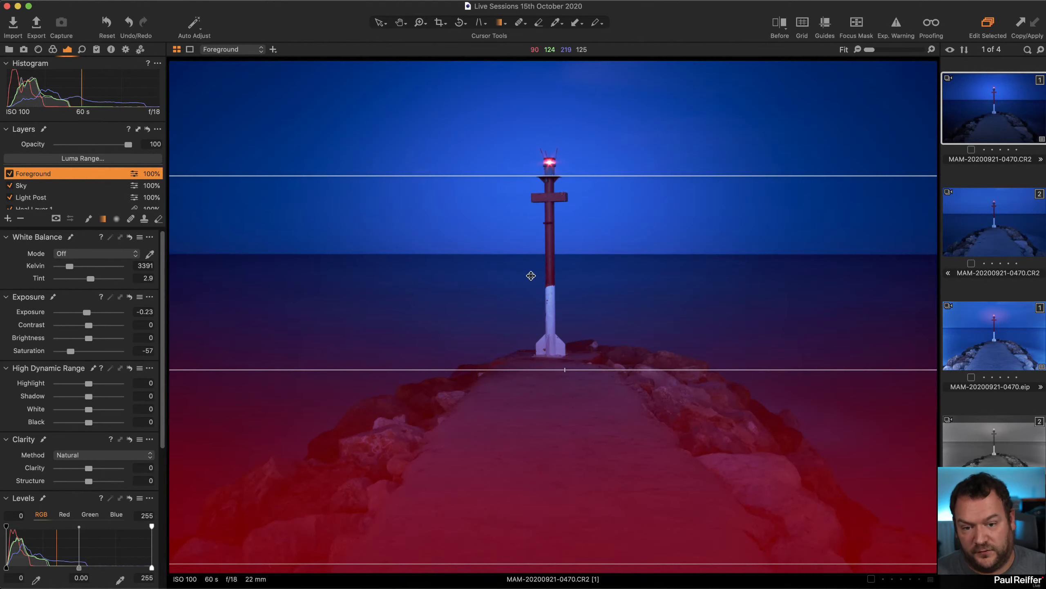
{"action": "left_click_drag", "start_coordinate": [568, 173], "coordinate": [565, 117]}
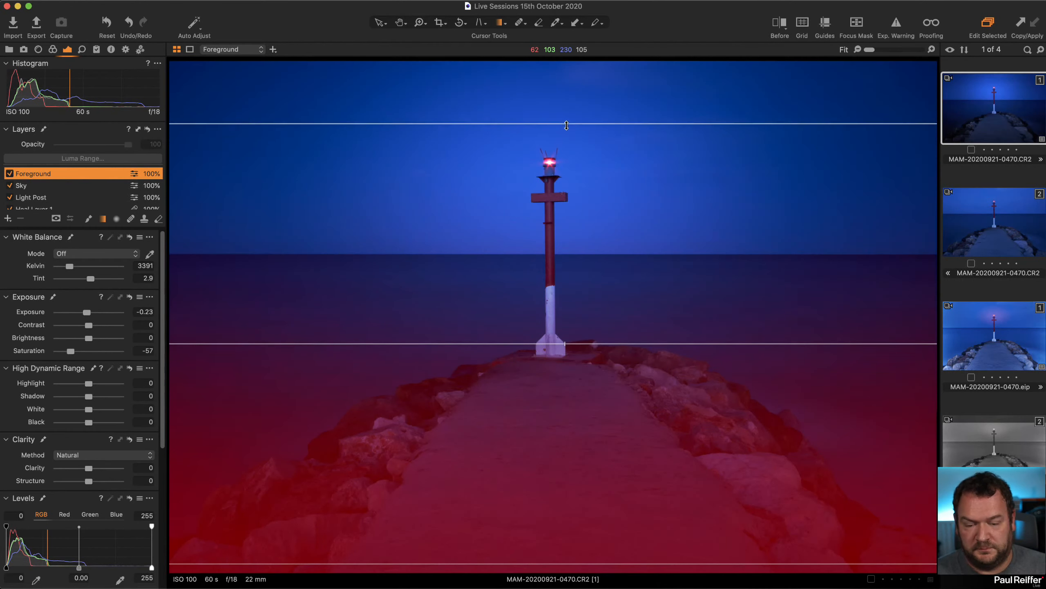
{"action": "key", "text": "m"}
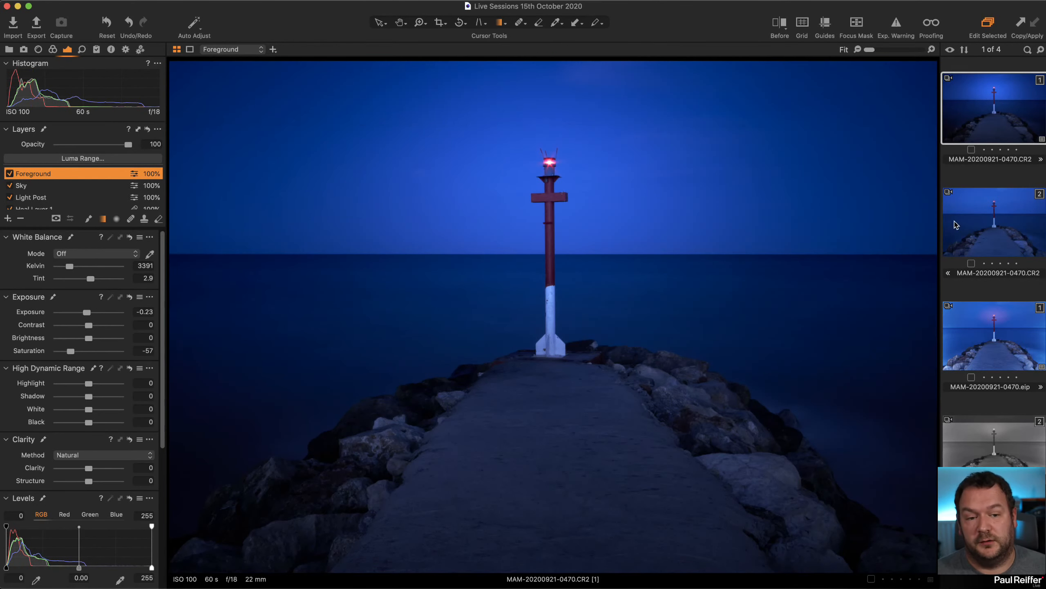
- Compare the photo before and after in split view, ending fully on After, and view the colour eip variant for reference
{"action": "left_click", "coordinate": [779, 22]}
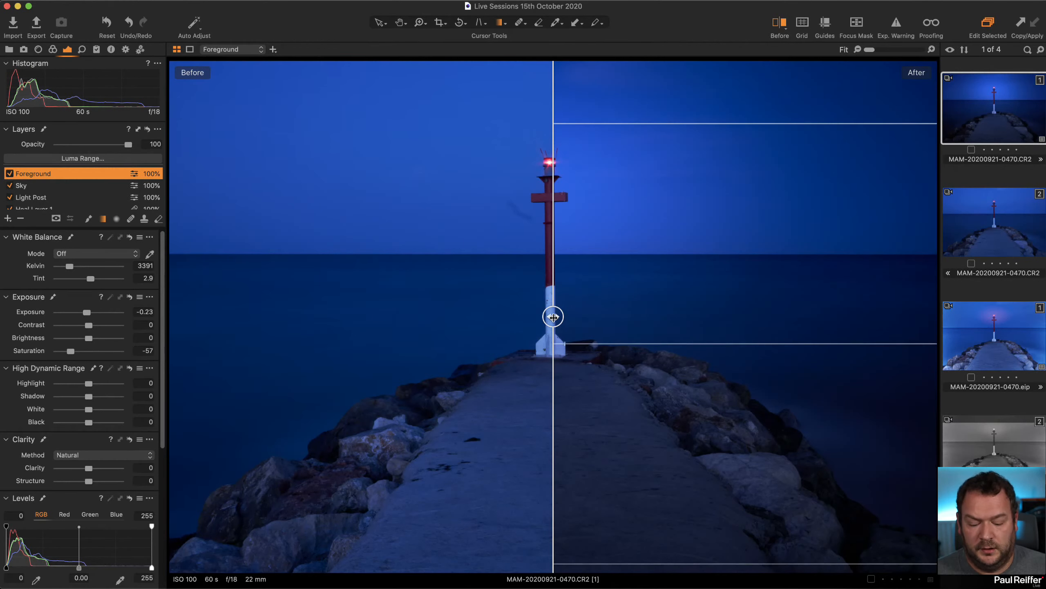
{"action": "left_click_drag", "start_coordinate": [553, 317], "coordinate": [934, 316]}
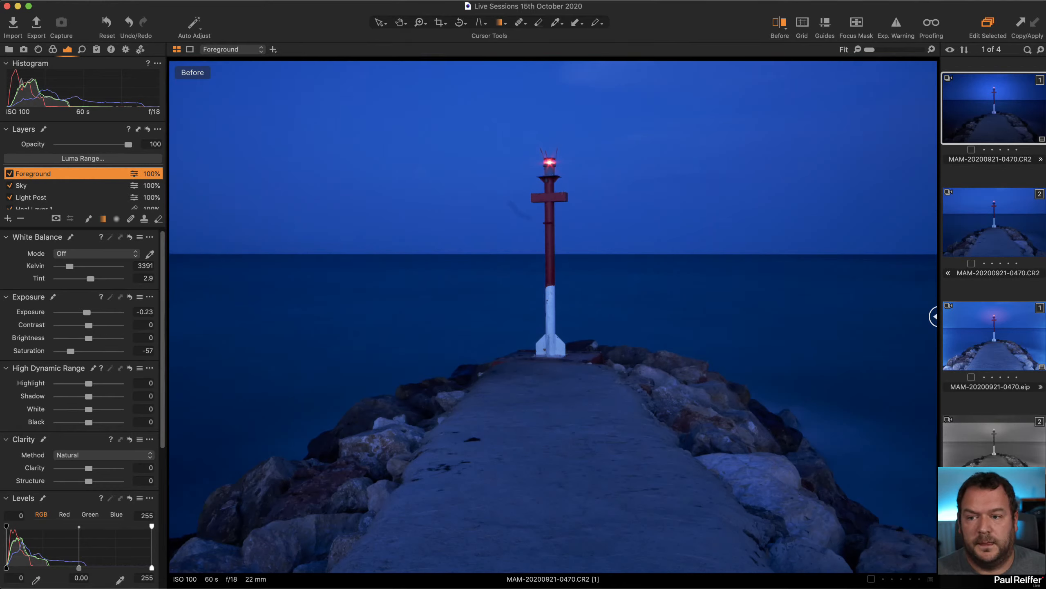
{"action": "left_click", "coordinate": [379, 23]}
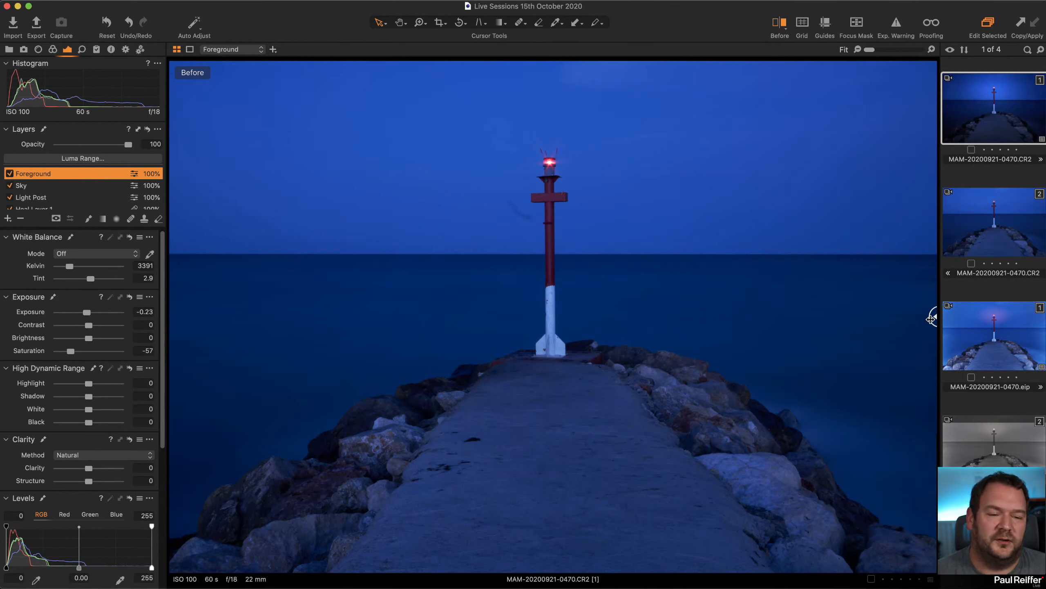
{"action": "left_click_drag", "start_coordinate": [931, 318], "coordinate": [161, 399]}
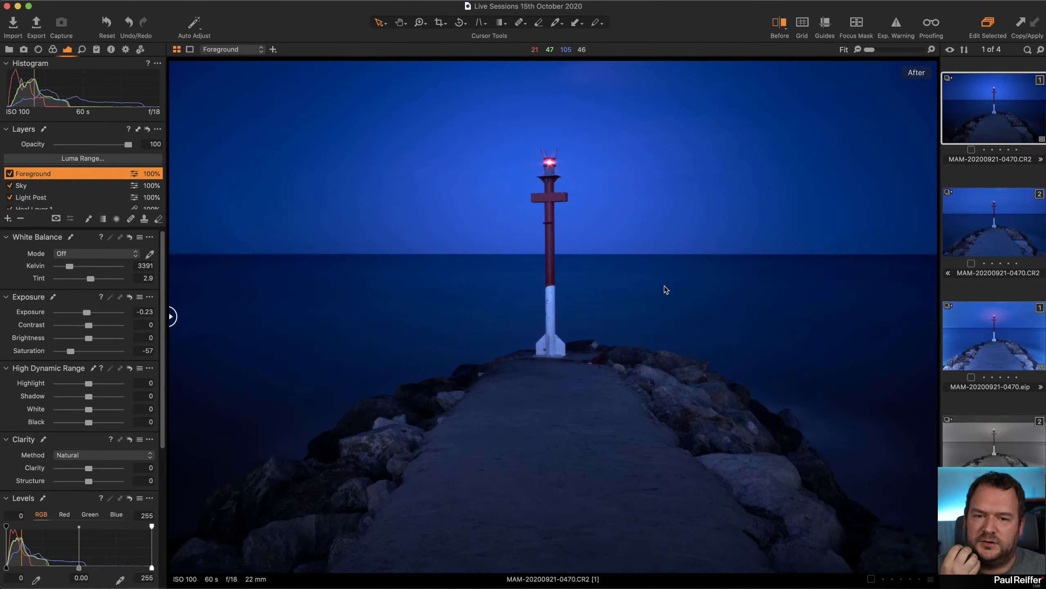
{"action": "left_click", "coordinate": [1008, 324]}
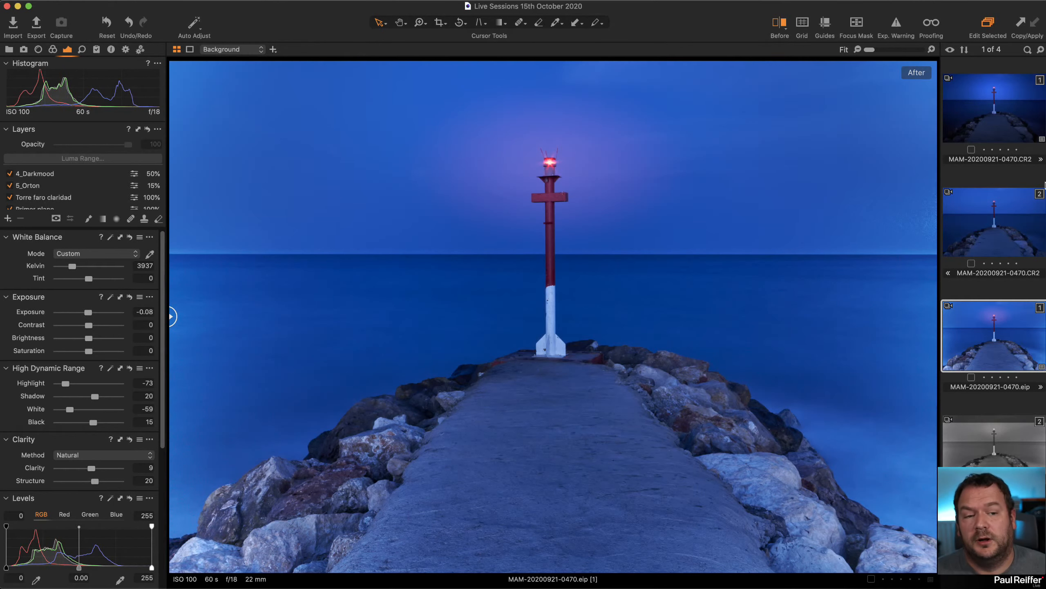
{"action": "left_click", "coordinate": [981, 144]}
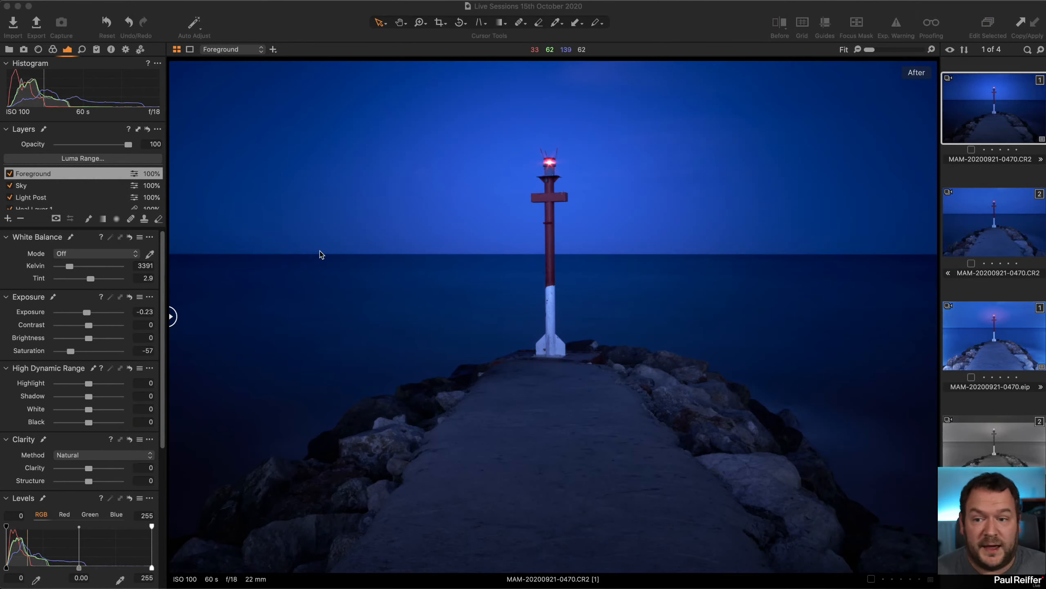
- Add a filled adjustment layer named Warming above the Foreground layer and check its coverage with the mask overlay
{"action": "scroll", "coordinate": [47, 198], "scroll_direction": "down", "scroll_amount": 2}
{"action": "left_click", "coordinate": [66, 203]}
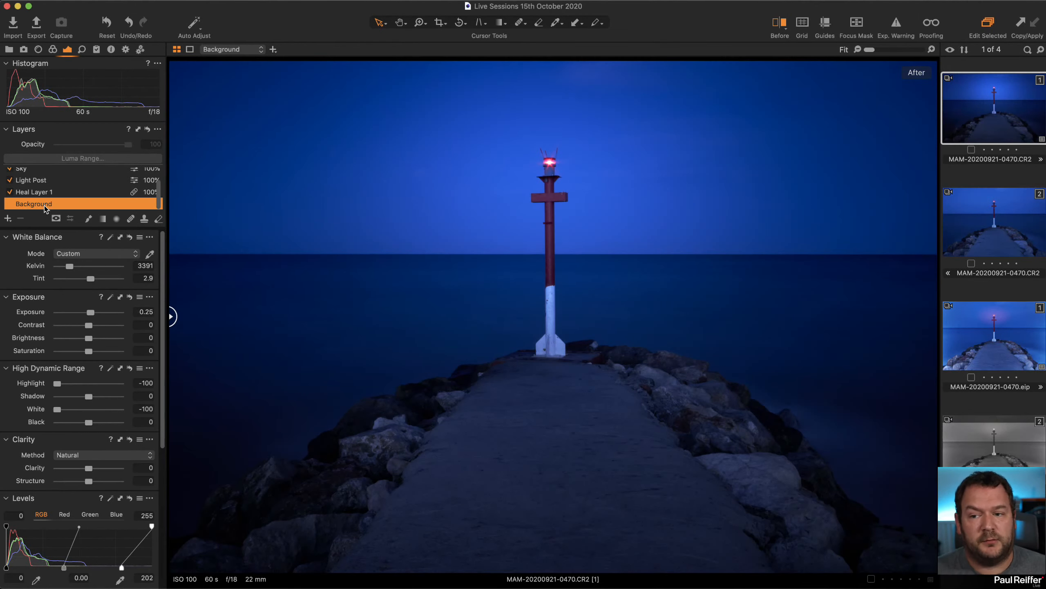
{"action": "scroll", "coordinate": [66, 193], "scroll_direction": "up", "scroll_amount": 2}
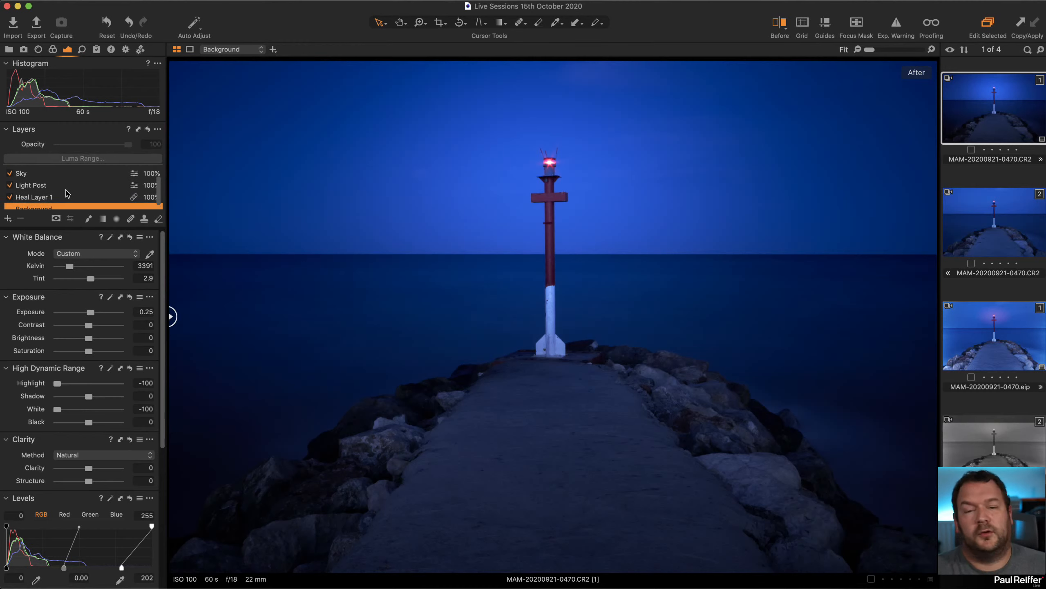
{"action": "left_click", "coordinate": [8, 218]}
{"action": "left_click", "coordinate": [90, 237]}
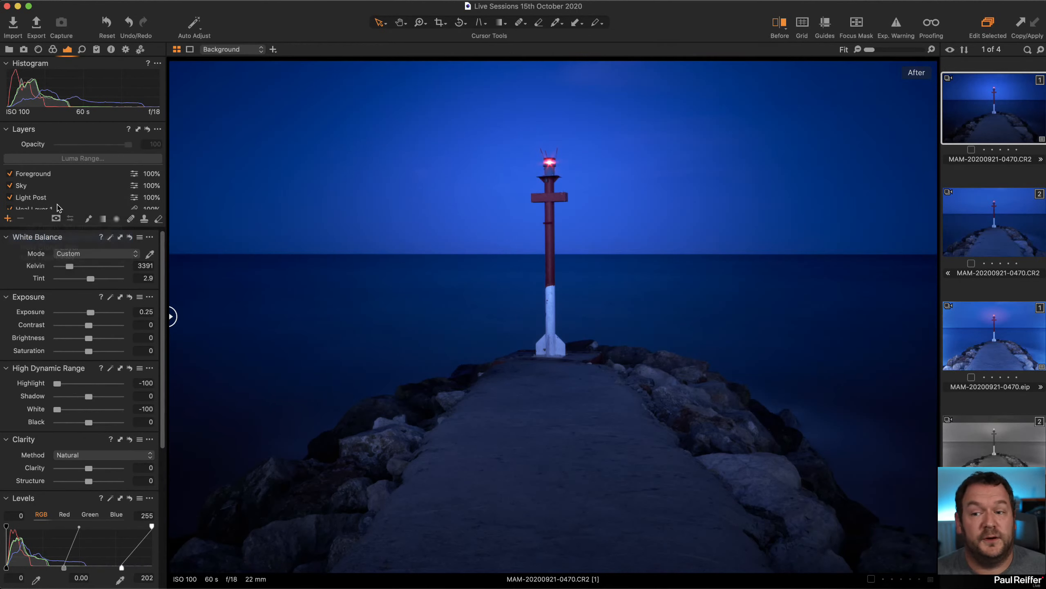
{"action": "double_click", "coordinate": [36, 178]}
{"action": "type", "text": "War"}
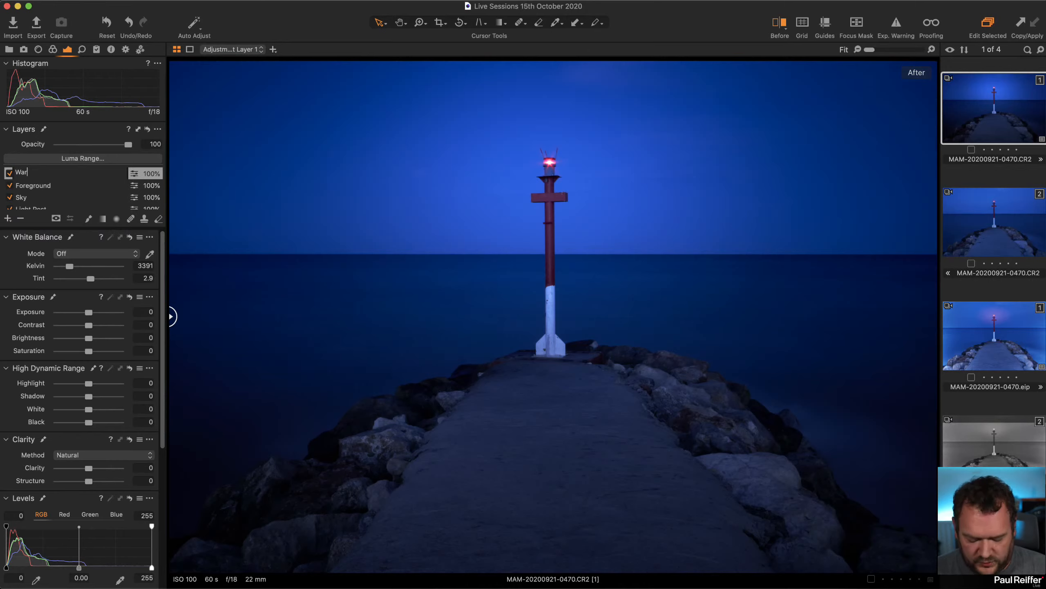
{"action": "type", "text": "ming"}
{"action": "key", "text": "Return"}
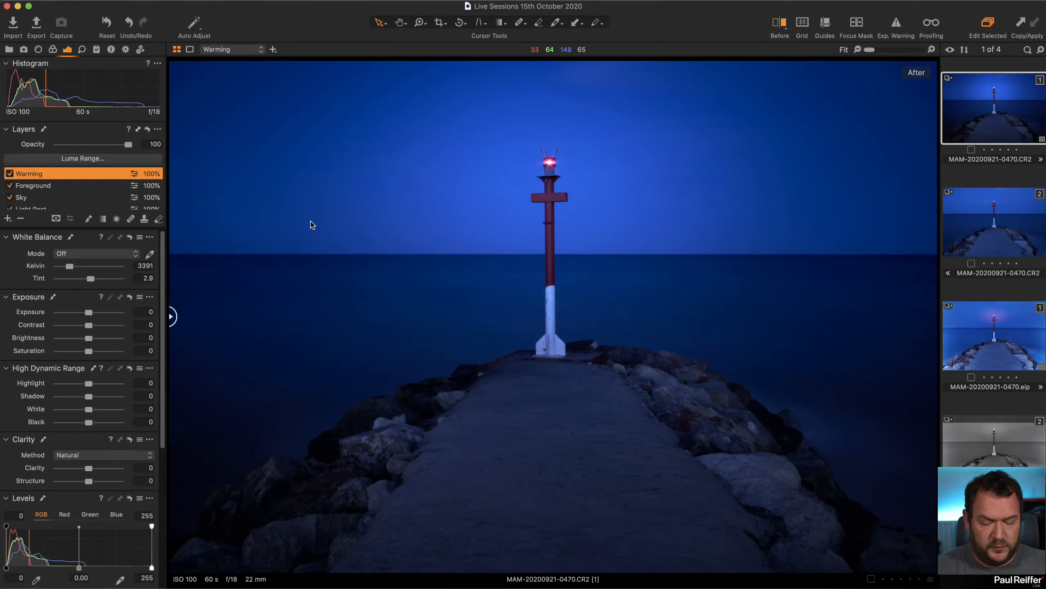
{"action": "key", "text": "m"}
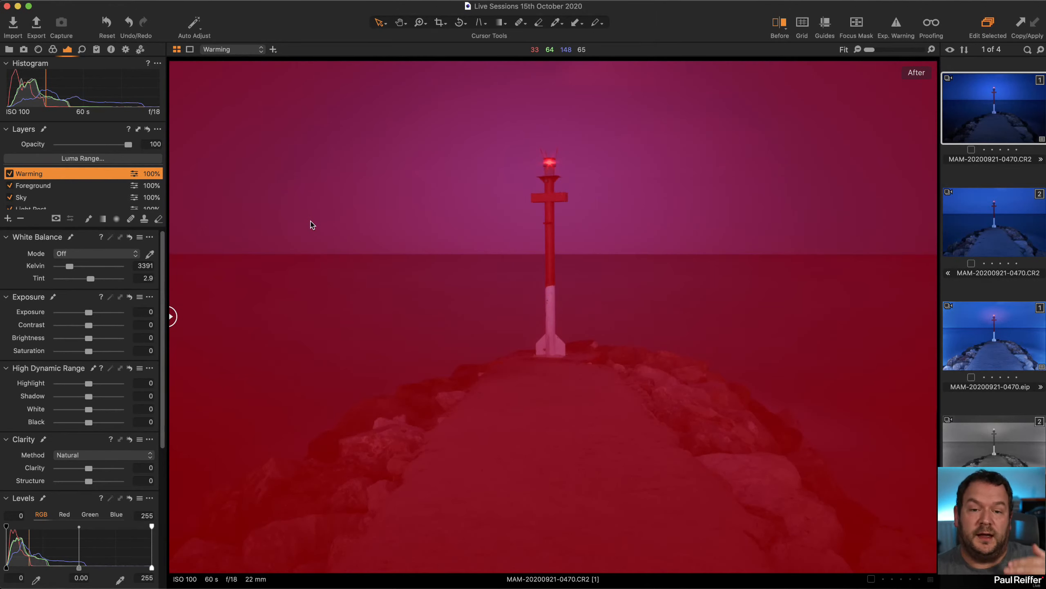
{"action": "key", "text": "m"}
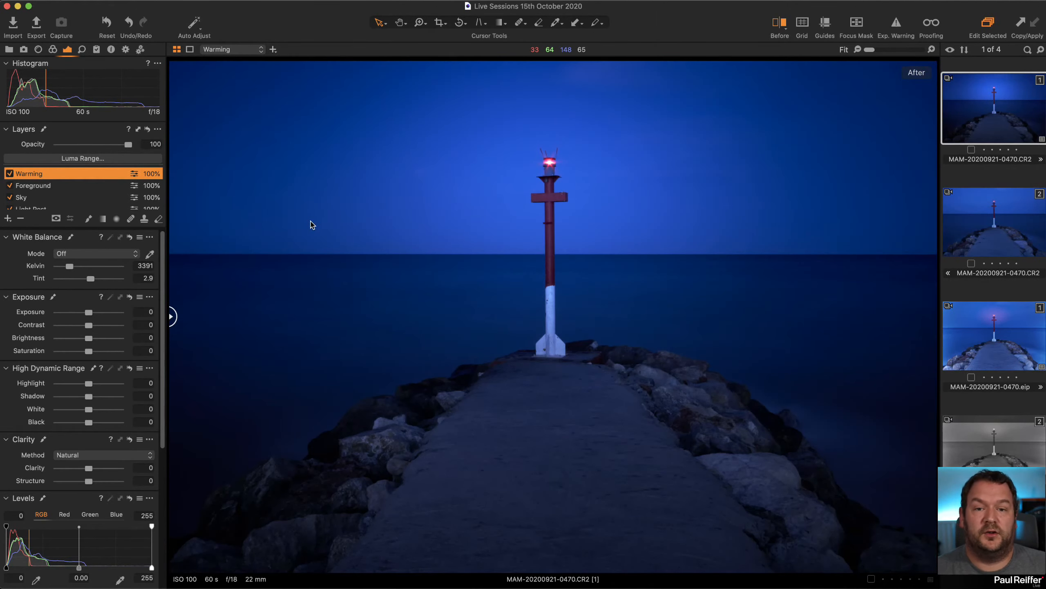
- Set the Warming layer's white balance to 4495 Kelvin and compare the photo with the layer off and on
{"action": "scroll", "coordinate": [96, 207], "scroll_direction": "down", "scroll_amount": 2}
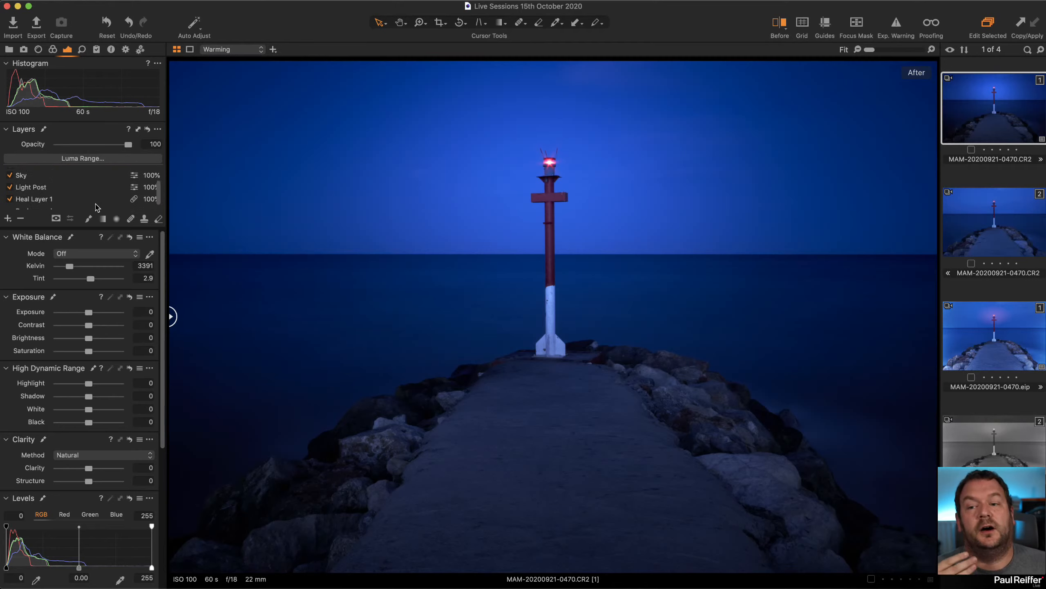
{"action": "scroll", "coordinate": [96, 207], "scroll_direction": "down", "scroll_amount": 1}
{"action": "left_click", "coordinate": [46, 204]}
{"action": "scroll", "coordinate": [44, 182], "scroll_direction": "up", "scroll_amount": 3}
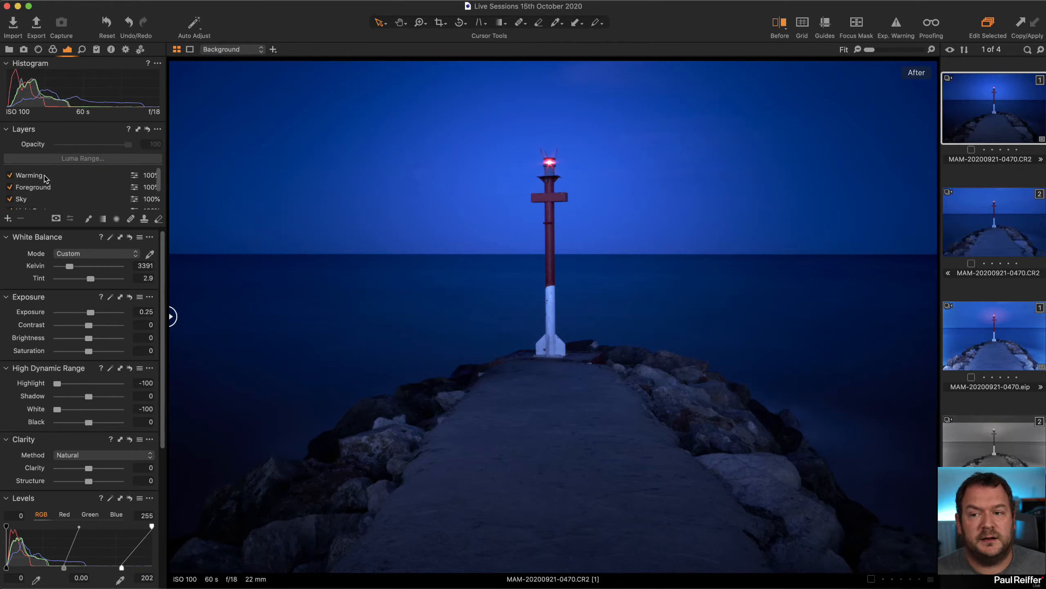
{"action": "left_click", "coordinate": [44, 175]}
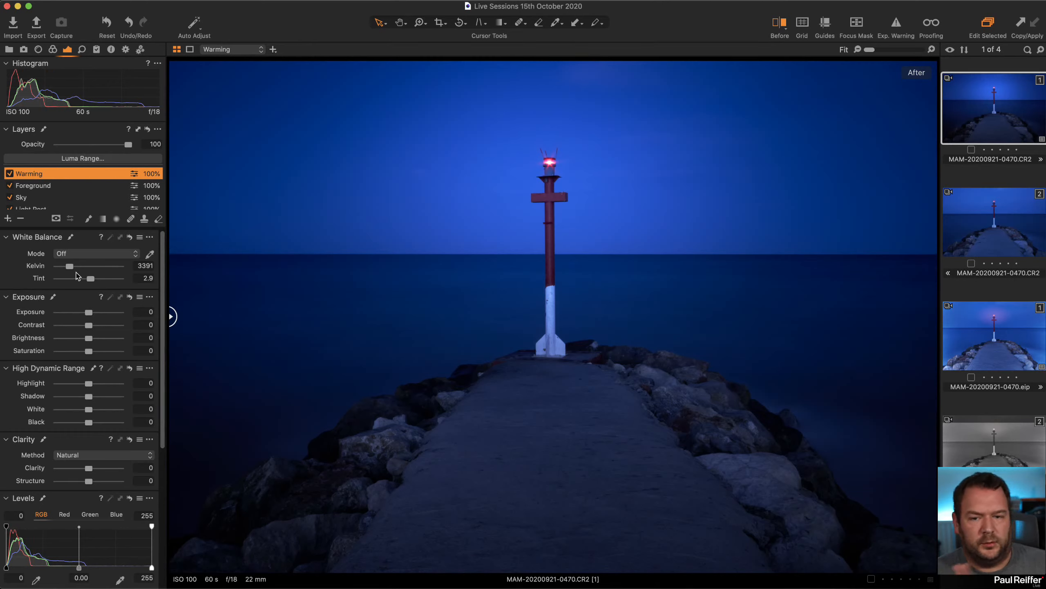
{"action": "left_click_drag", "start_coordinate": [73, 267], "coordinate": [76, 267]}
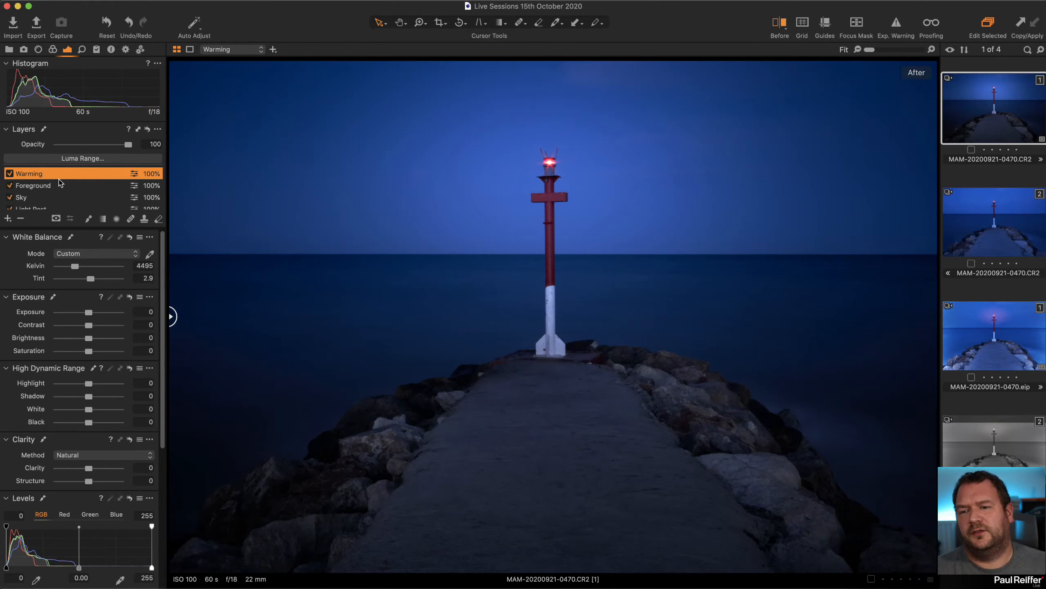
{"action": "left_click", "coordinate": [9, 174]}
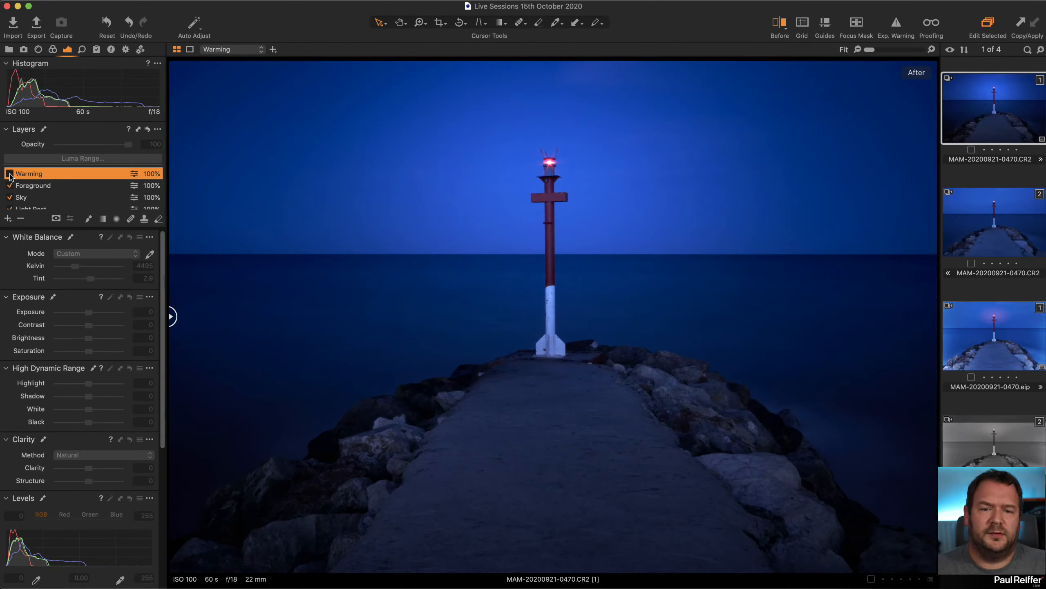
{"action": "left_click", "coordinate": [10, 174]}
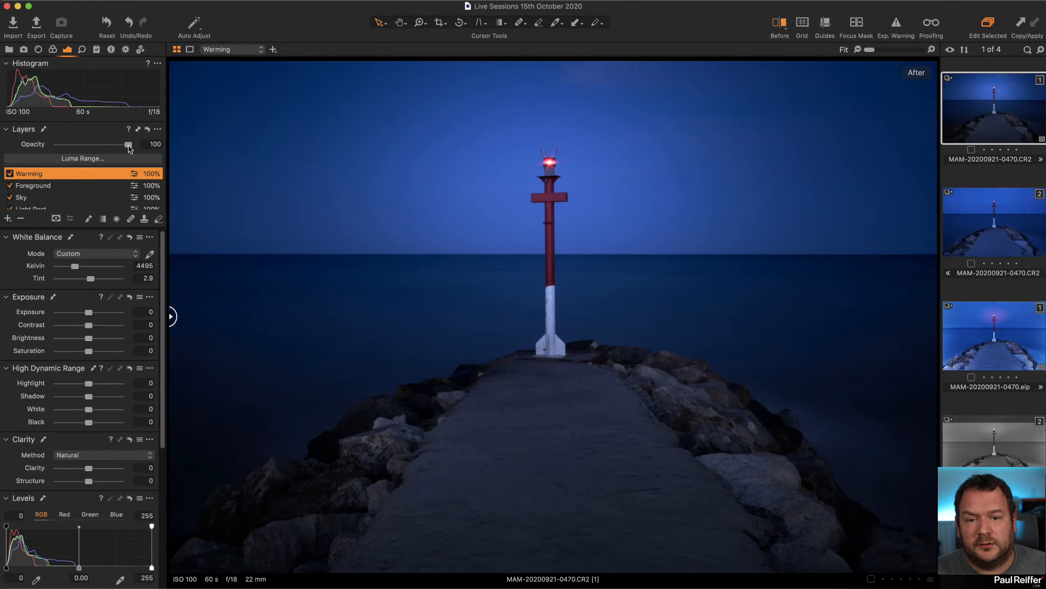
- Reduce the Warming layer's opacity to 33, comparing the photo at full and zero opacity on the way
{"action": "left_click_drag", "start_coordinate": [128, 146], "coordinate": [158, 151]}
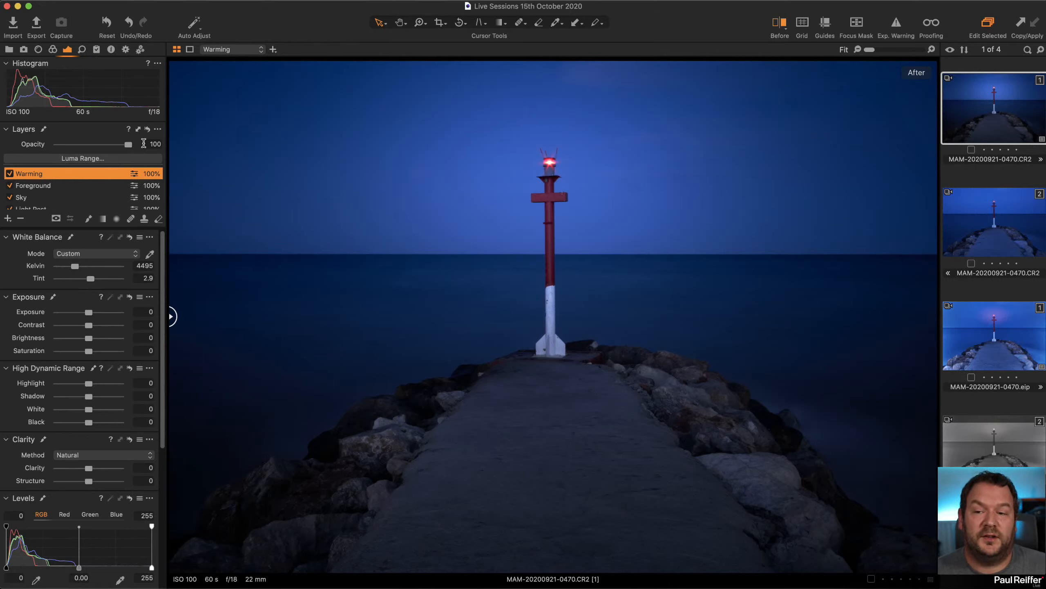
{"action": "left_click_drag", "start_coordinate": [129, 145], "coordinate": [224, 154]}
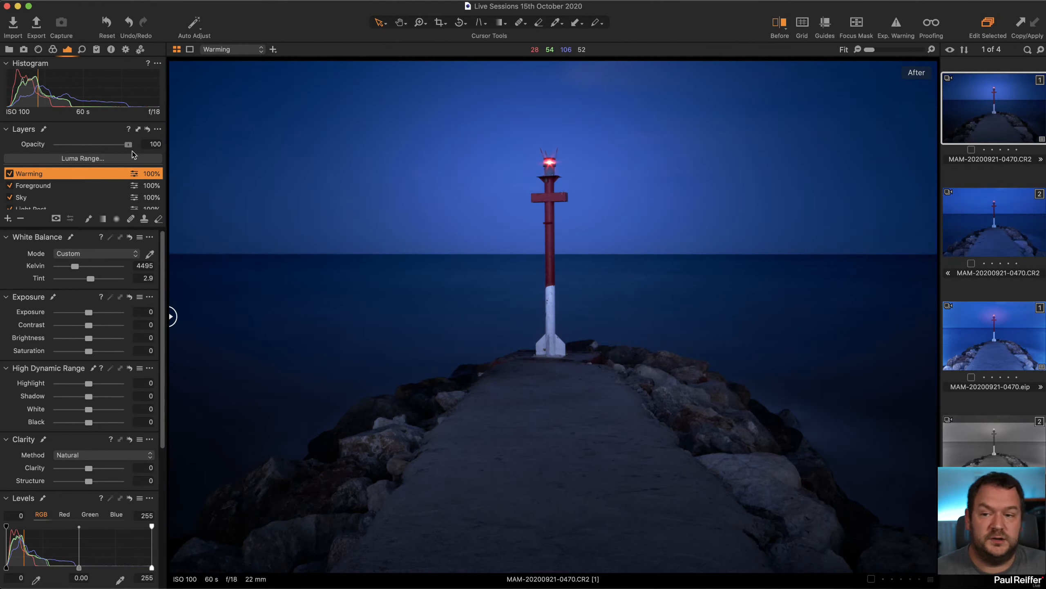
{"action": "left_click_drag", "start_coordinate": [128, 145], "coordinate": [57, 144]}
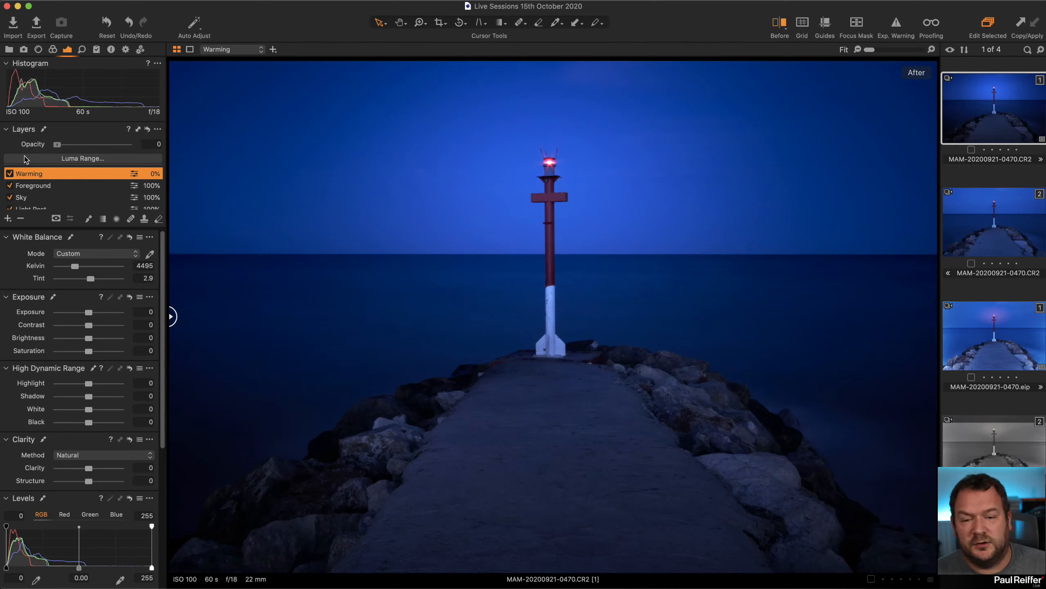
{"action": "left_click_drag", "start_coordinate": [57, 144], "coordinate": [81, 157]}
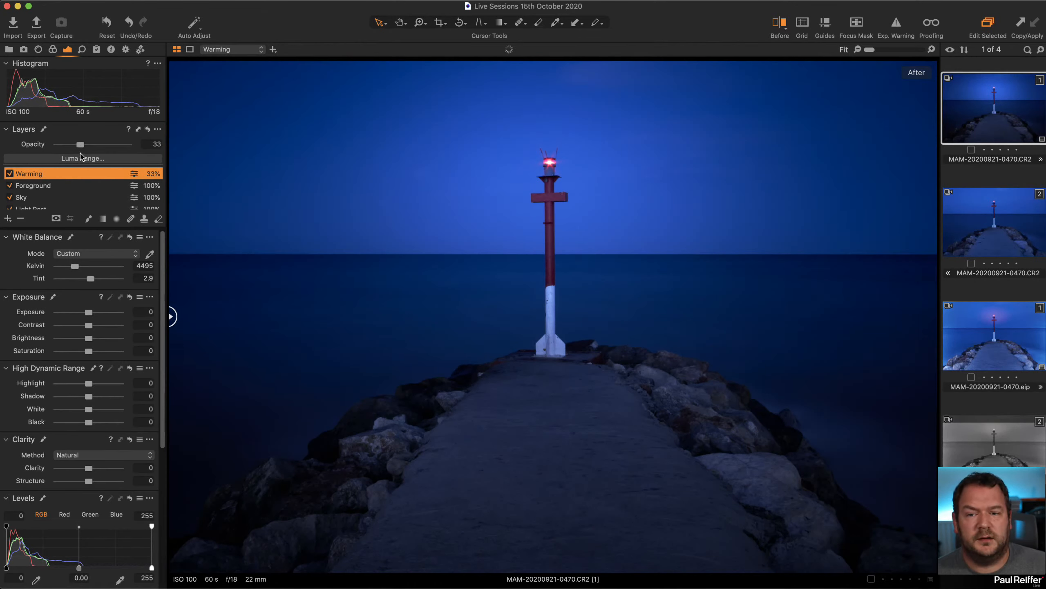
- Compare the light post photo before and after across the whole frame in split view, ending on After, and turn the comparison off
{"action": "left_click", "coordinate": [985, 173]}
{"action": "left_click", "coordinate": [988, 127]}
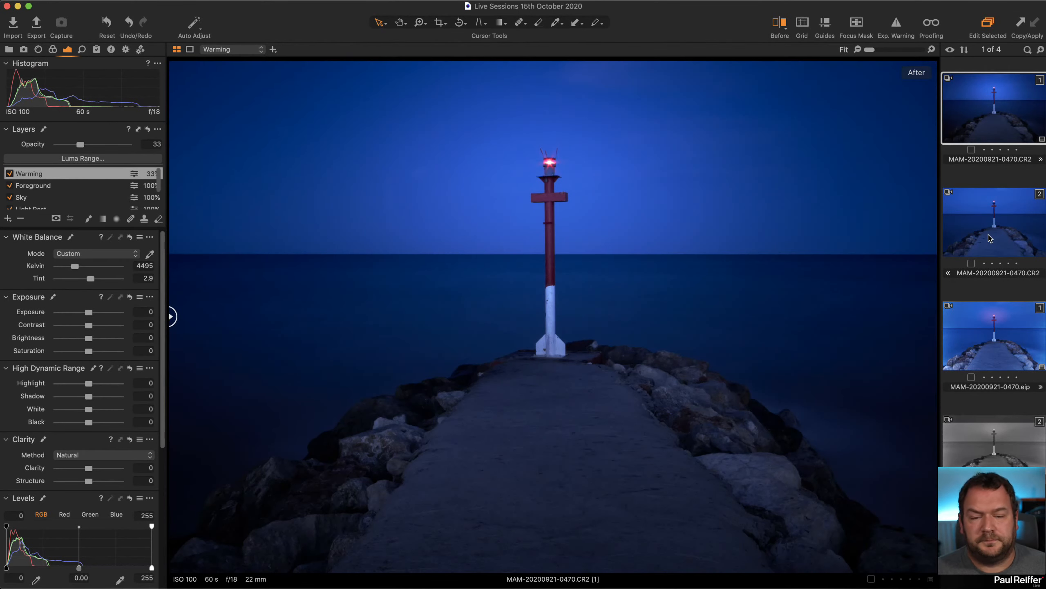
{"action": "left_click", "coordinate": [1013, 226]}
{"action": "left_click", "coordinate": [1019, 120]}
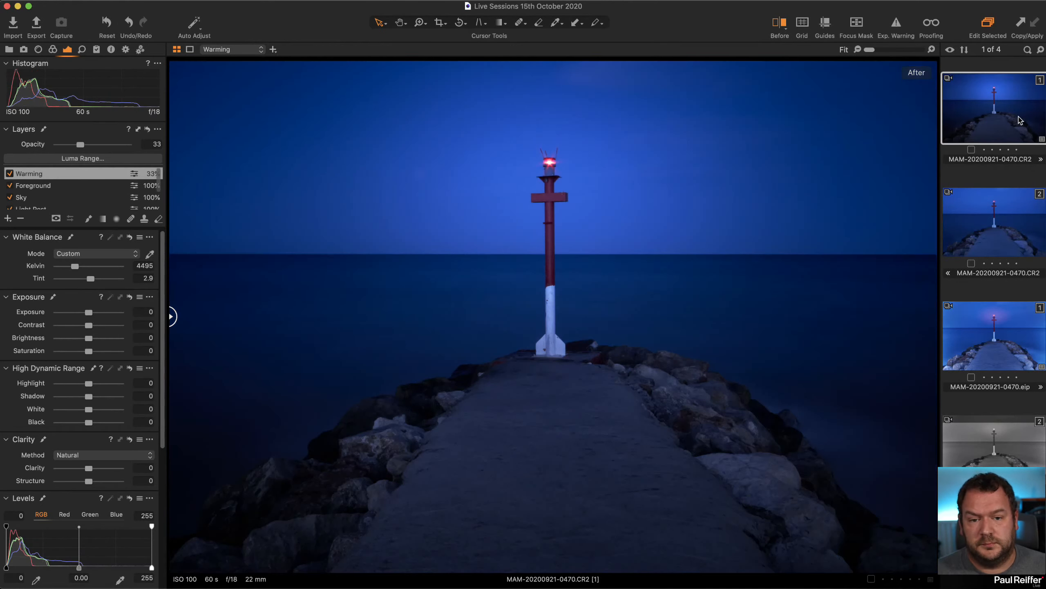
{"action": "left_click_drag", "start_coordinate": [217, 312], "coordinate": [927, 350]}
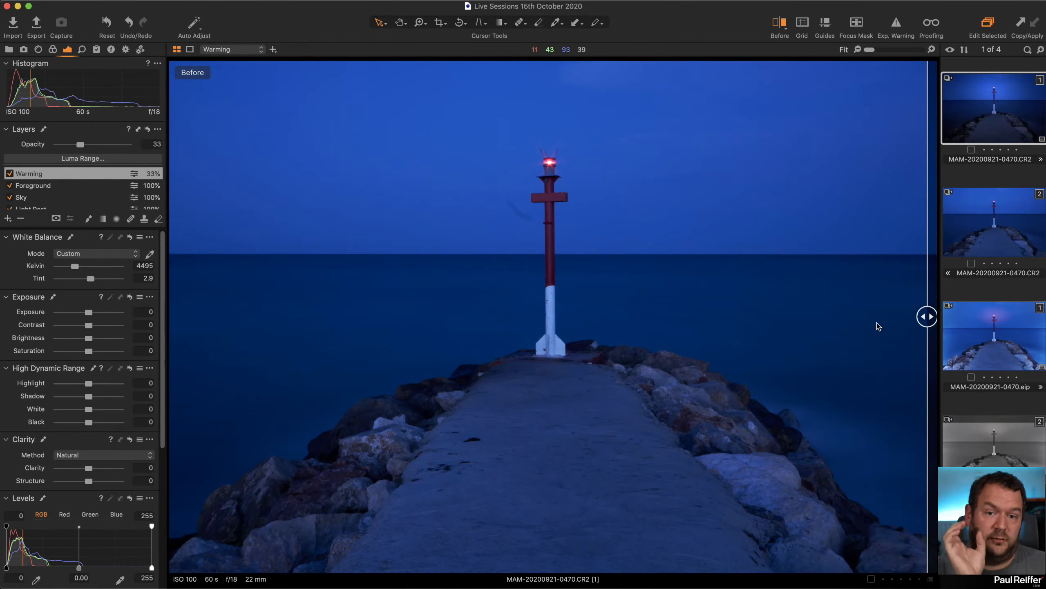
{"action": "left_click_drag", "start_coordinate": [926, 316], "coordinate": [126, 353]}
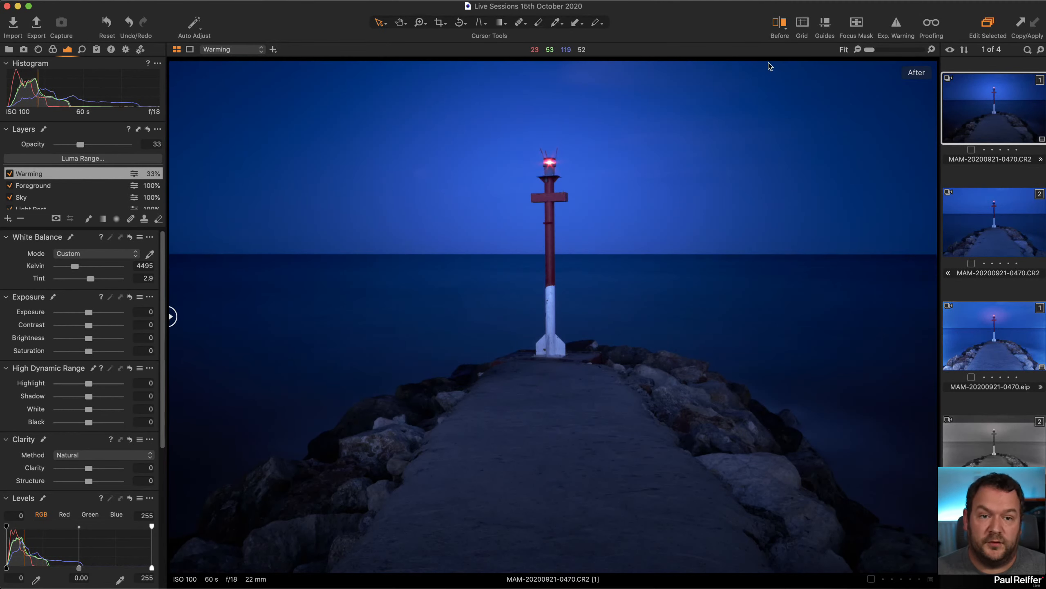
{"action": "left_click", "coordinate": [777, 27]}
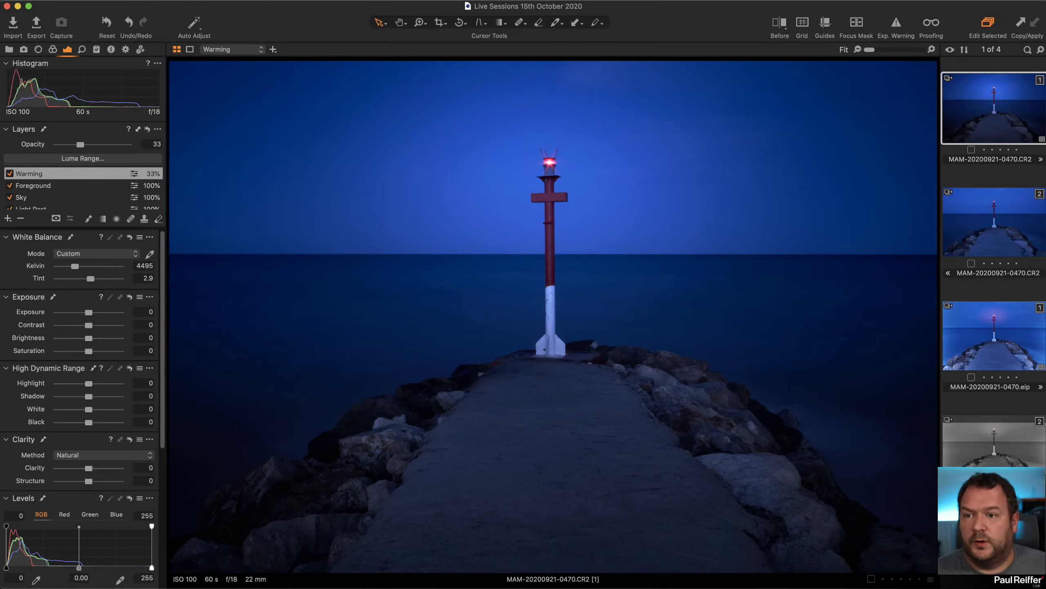
- Open the user collection containing the robin photo Osbroek_28-09-19_0314.NEF and display its lens profile choices
{"action": "left_click", "coordinate": [8, 50]}
{"action": "left_click", "coordinate": [100, 143]}
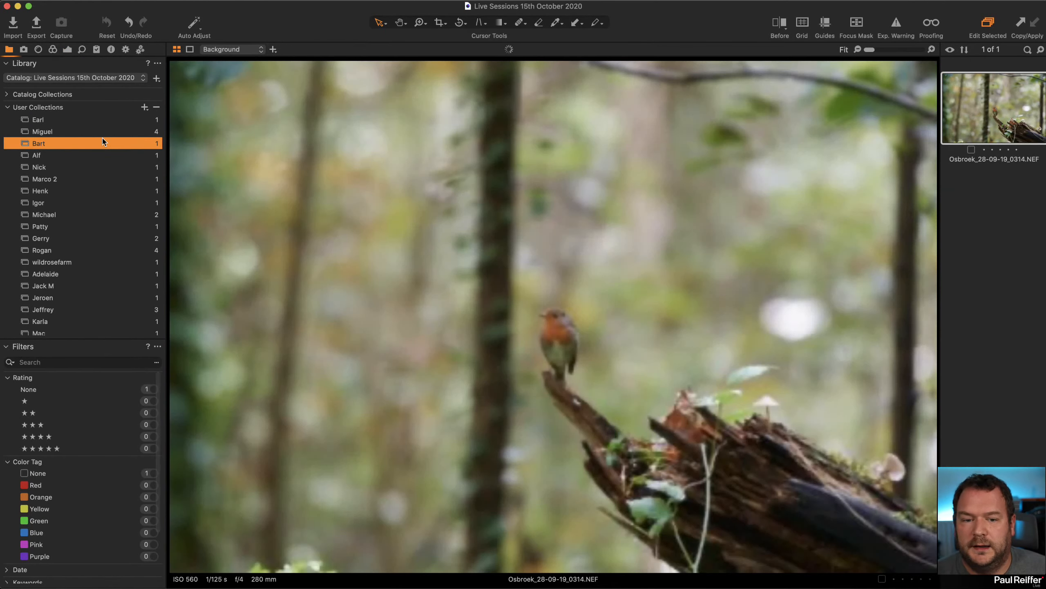
{"action": "left_click", "coordinate": [38, 49]}
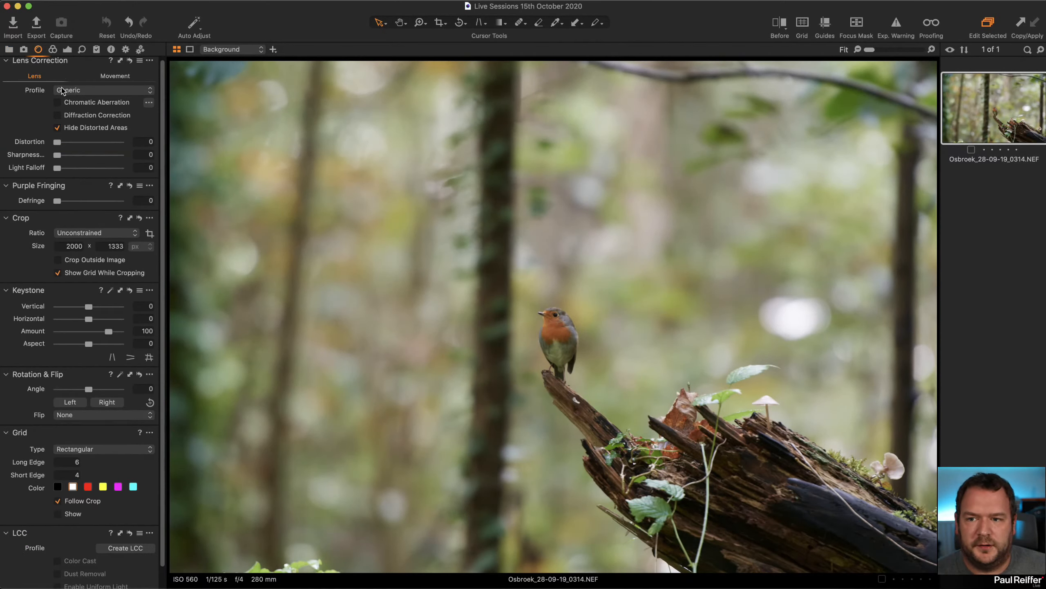
{"action": "left_click", "coordinate": [86, 93]}
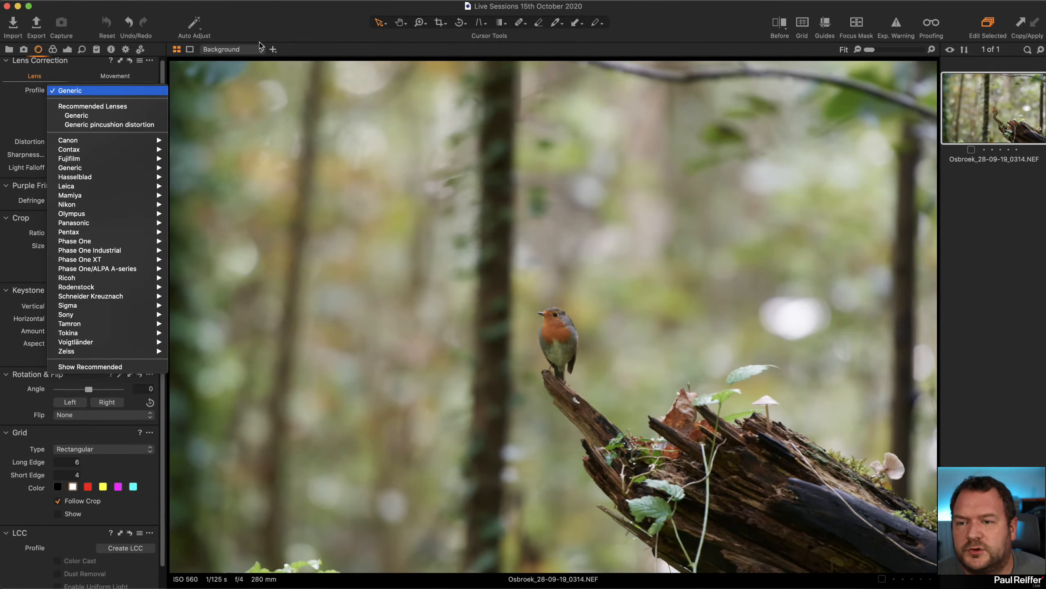
- Examine the robin photo's metadata for the lens and camera it was taken with
{"action": "left_click", "coordinate": [112, 52]}
{"action": "left_click", "coordinate": [111, 49]}
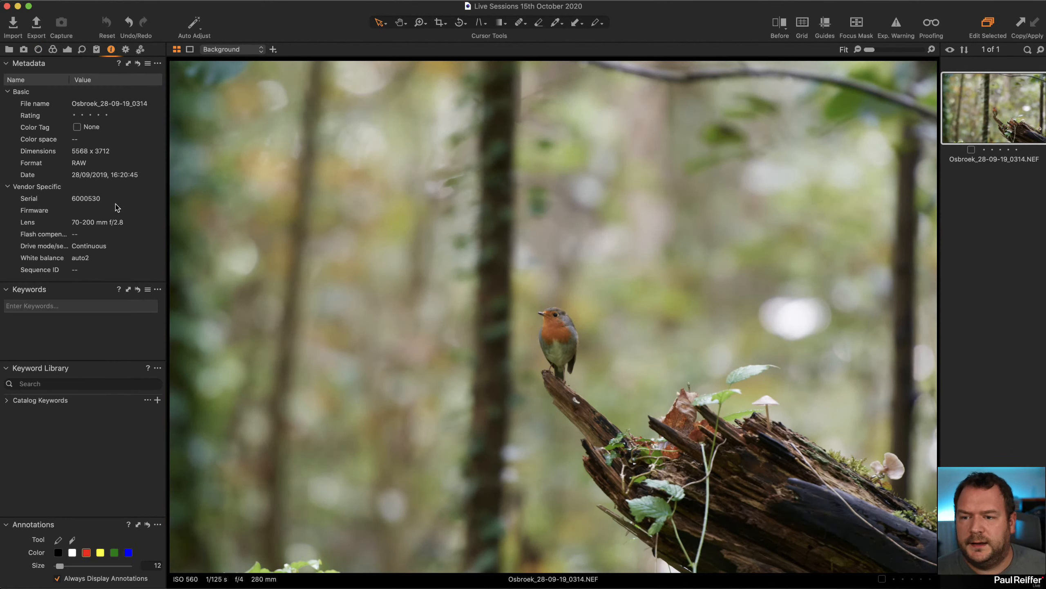
{"action": "scroll", "coordinate": [117, 204], "scroll_direction": "down", "scroll_amount": 2}
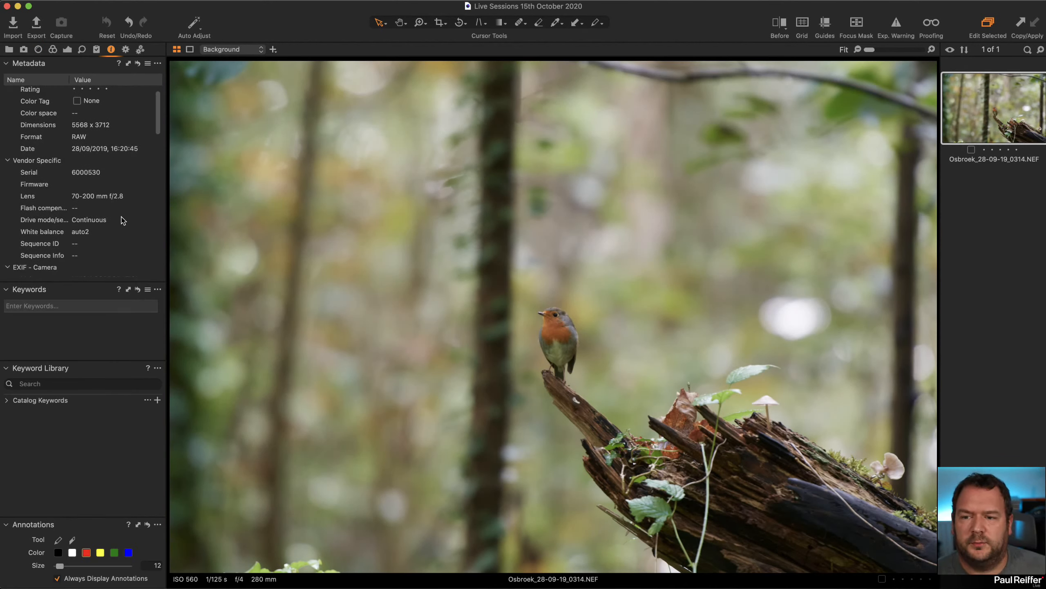
{"action": "scroll", "coordinate": [122, 220], "scroll_direction": "down", "scroll_amount": 2}
{"action": "scroll", "coordinate": [122, 220], "scroll_direction": "down", "scroll_amount": 5}
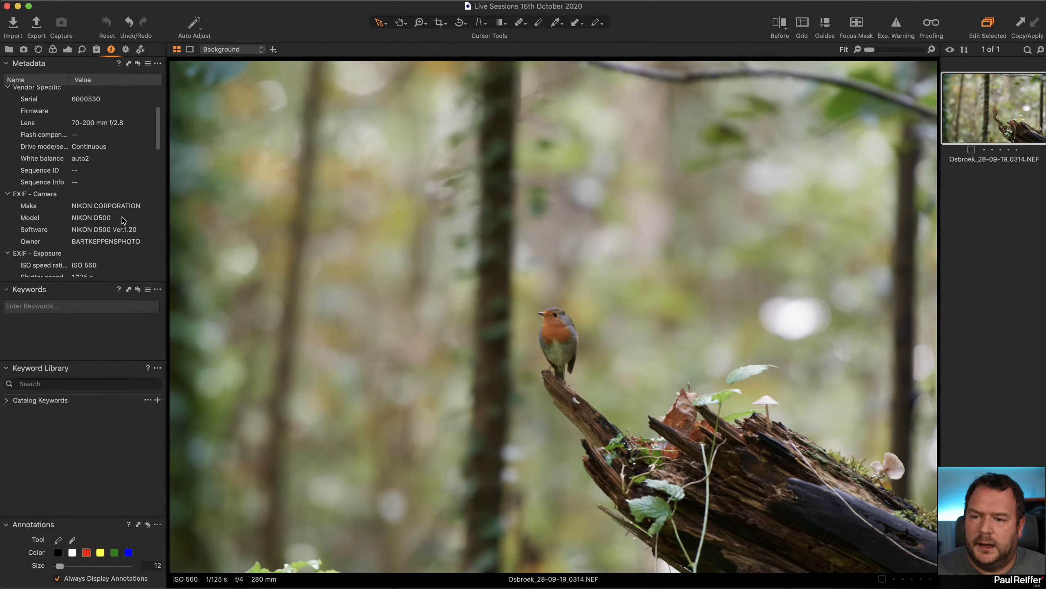
{"action": "scroll", "coordinate": [123, 220], "scroll_direction": "up", "scroll_amount": 5}
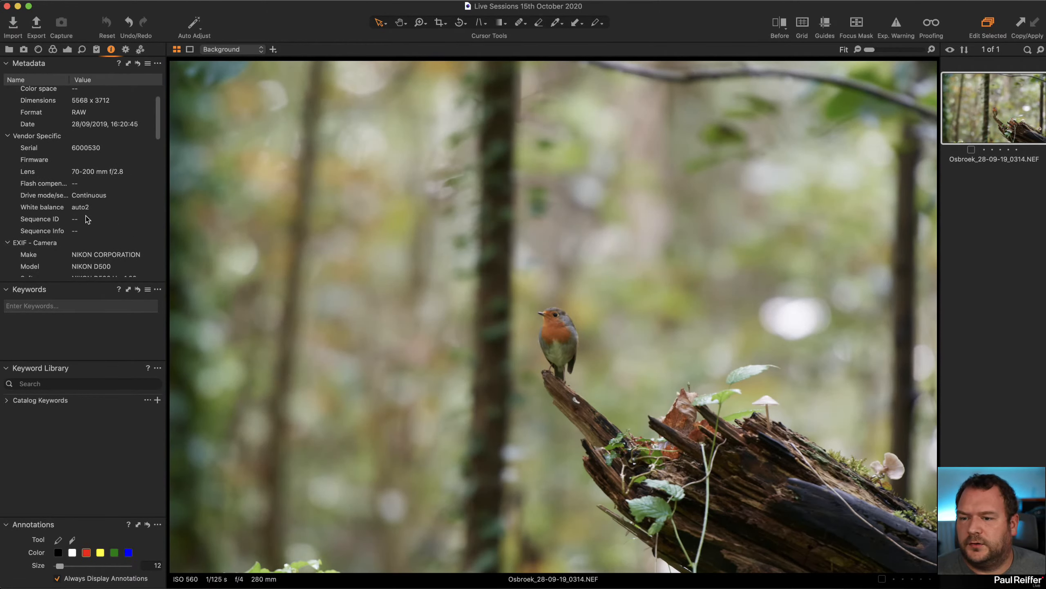
{"action": "scroll", "coordinate": [93, 218], "scroll_direction": "down", "scroll_amount": 5}
{"action": "scroll", "coordinate": [93, 218], "scroll_direction": "up", "scroll_amount": 9}
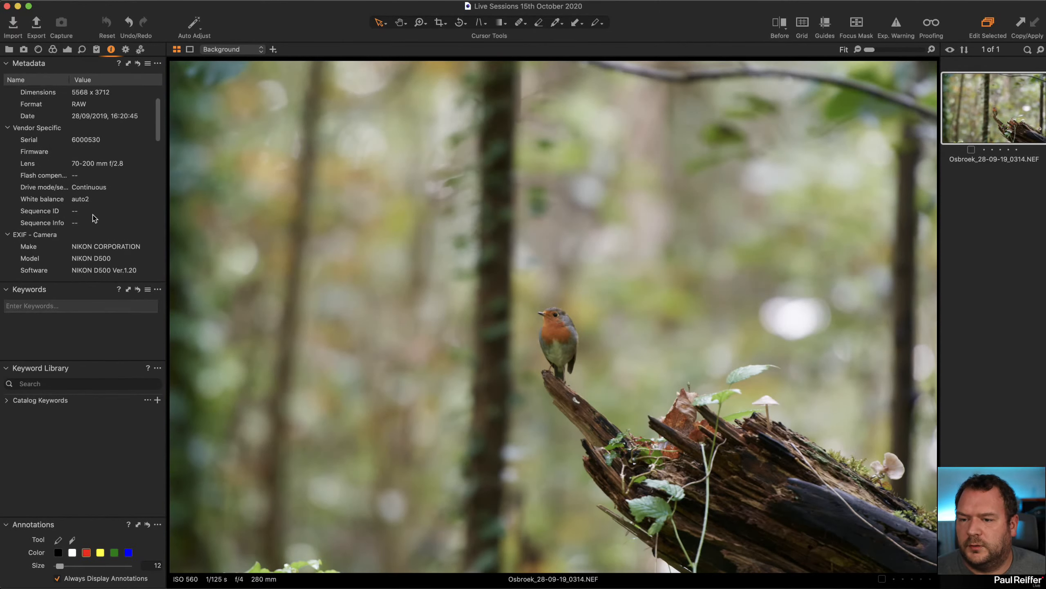
- Browse the Nikon and Canon lens profiles for the robin photo, keeping the Generic profile
{"action": "left_click", "coordinate": [39, 49]}
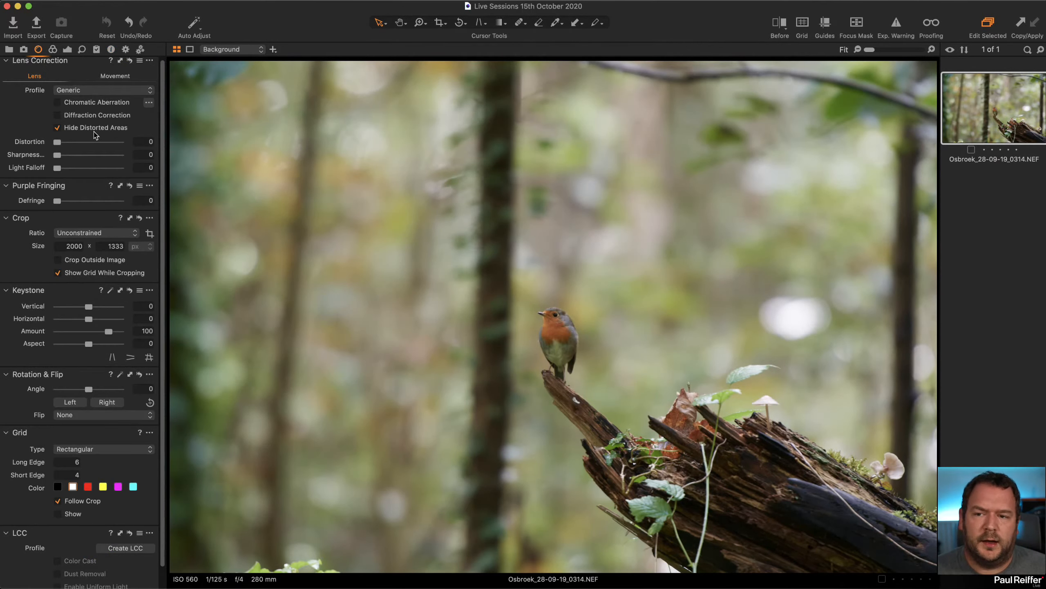
{"action": "left_click", "coordinate": [120, 89]}
{"action": "mouse_move", "coordinate": [126, 194]}
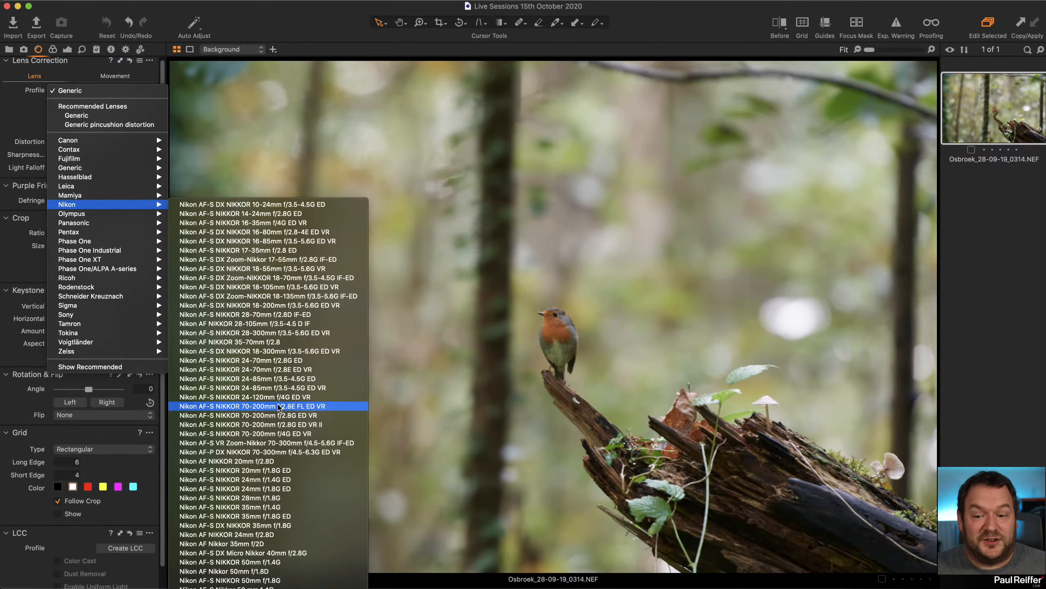
{"action": "mouse_move", "coordinate": [113, 141]}
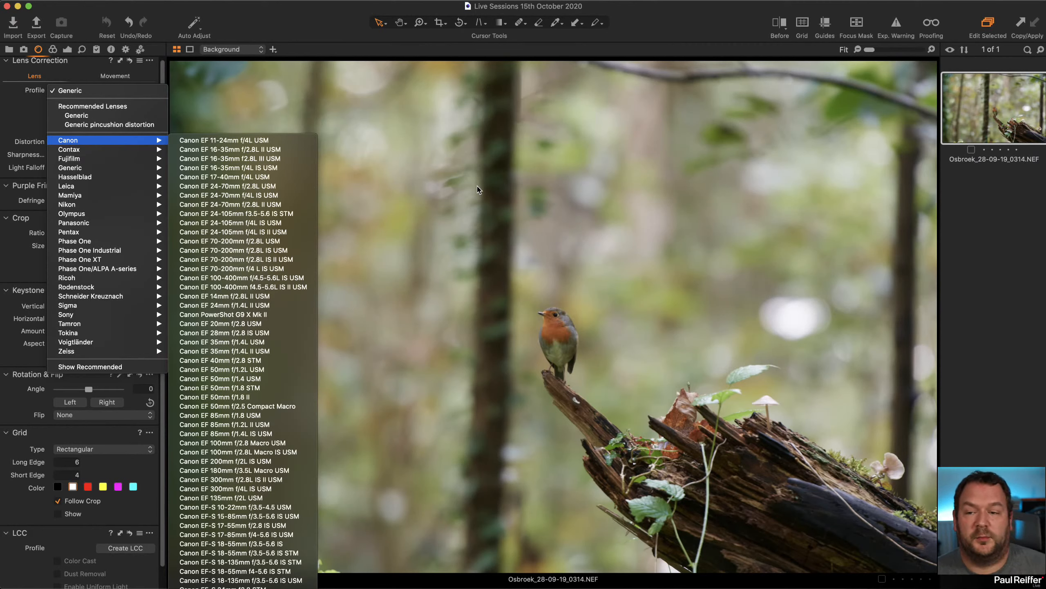
{"action": "left_click", "coordinate": [97, 116]}
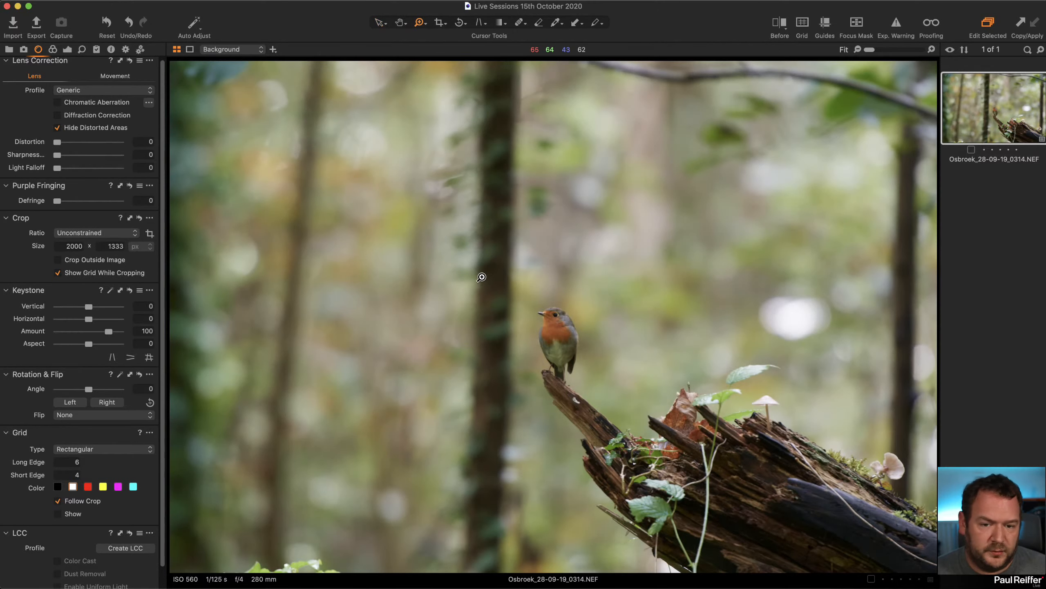
- Inspect the robin at 200% magnification, trying the chromatic aberration correction, and return to the whole photo
{"action": "key", "text": "z"}
{"action": "left_click", "coordinate": [753, 474]}
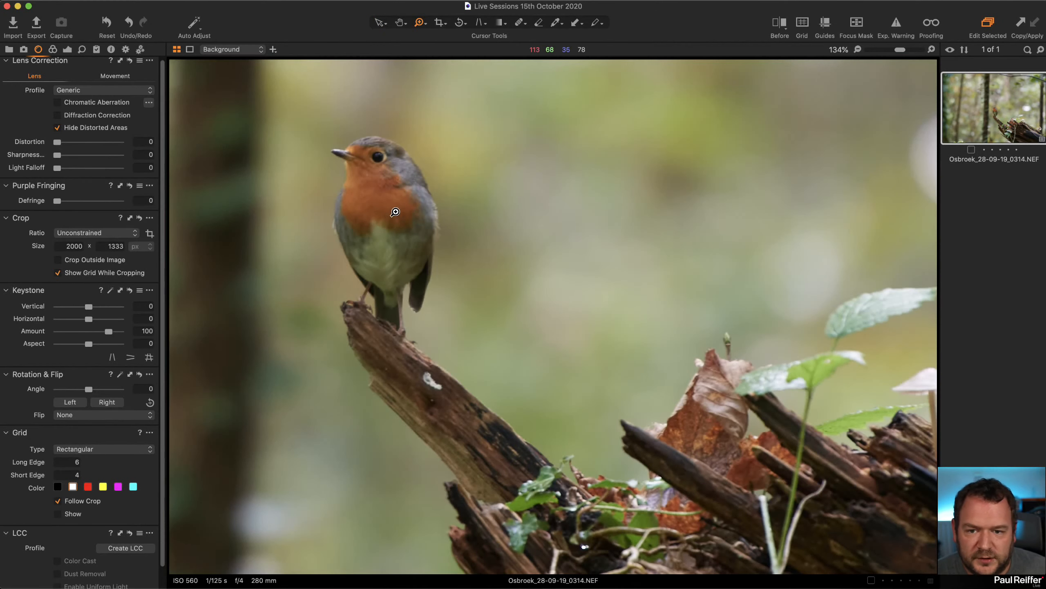
{"action": "left_click", "coordinate": [396, 211]}
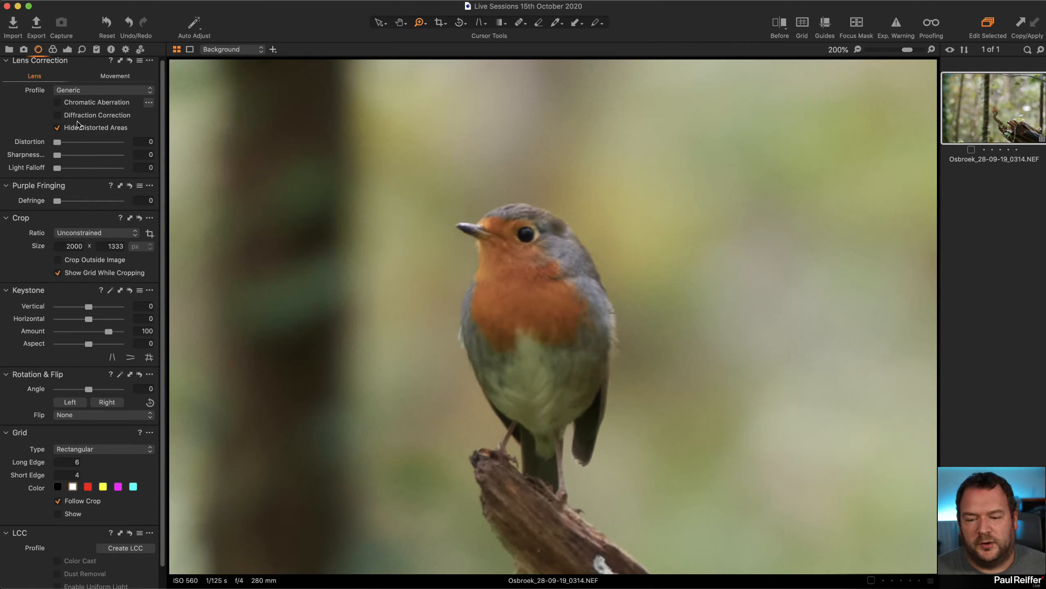
{"action": "left_click", "coordinate": [58, 103]}
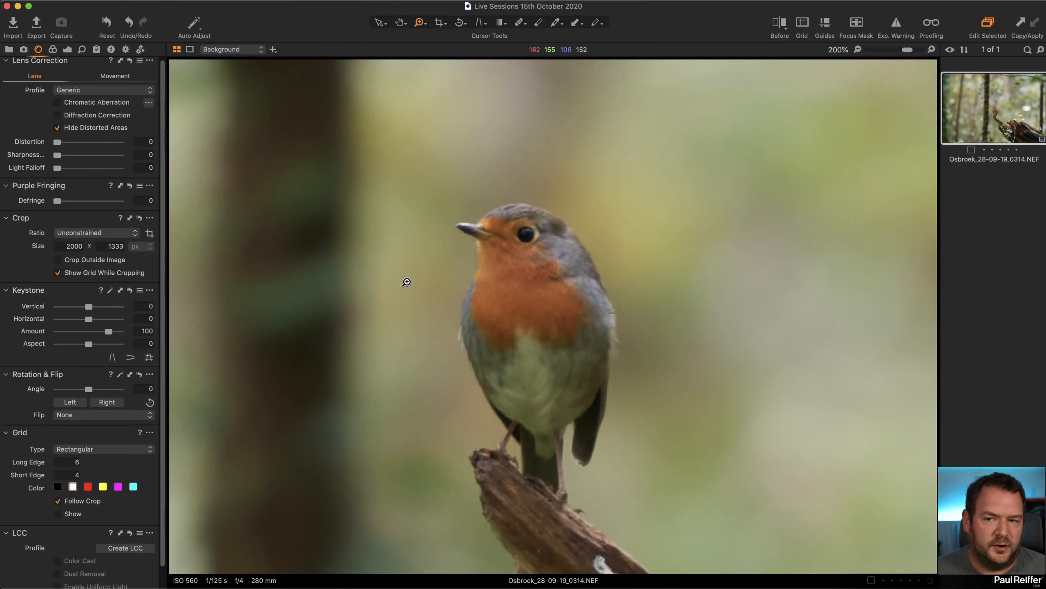
{"action": "key", "text": "comma"}
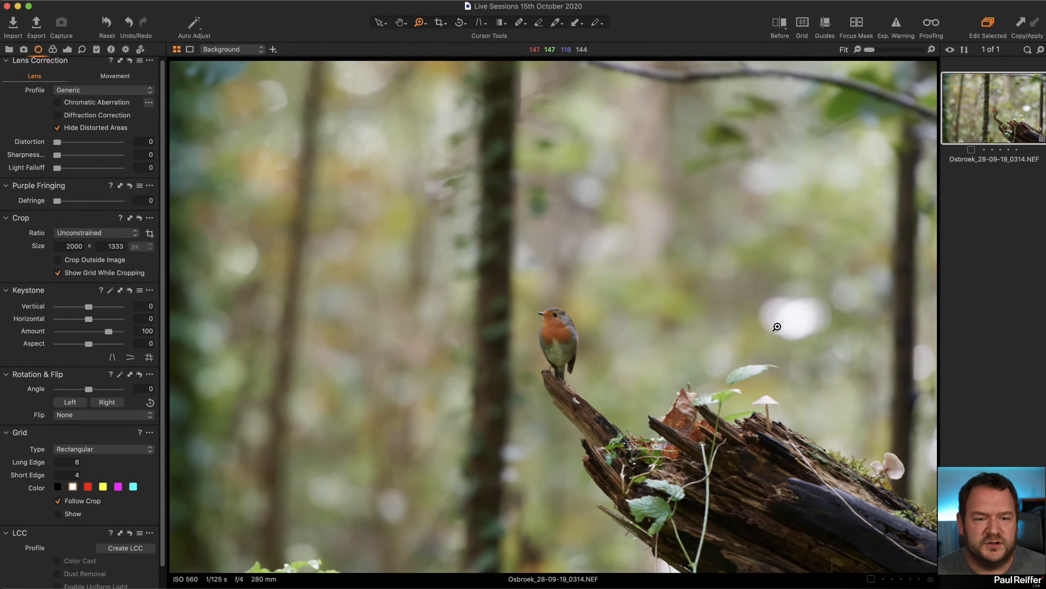
{"action": "left_click_drag", "start_coordinate": [720, 279], "coordinate": [892, 505]}
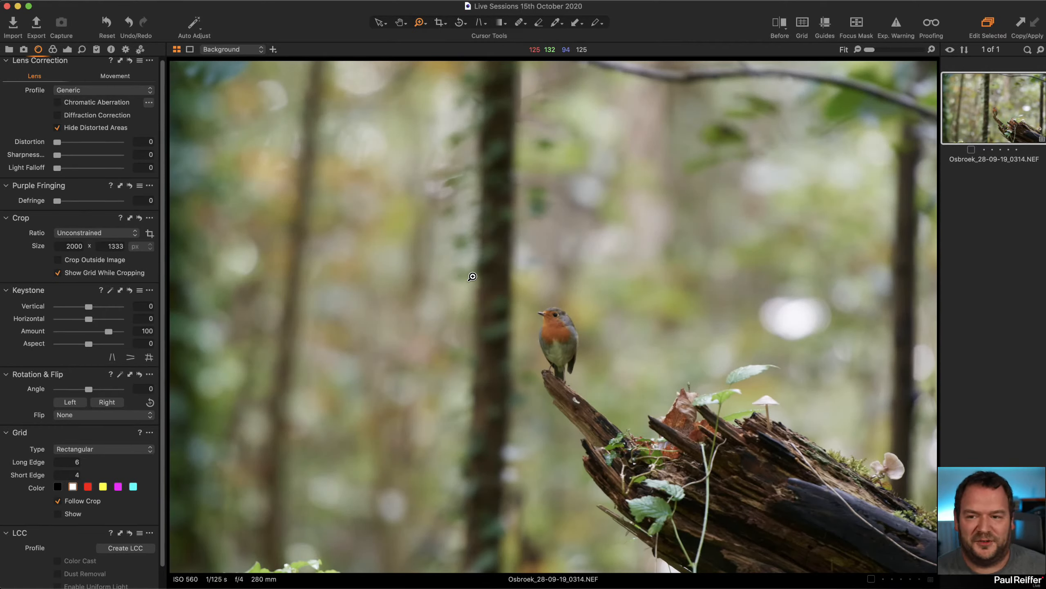
- Inspect the robin, the small mushroom and the log at 200% magnification, then zoom out to 67%
{"action": "left_click", "coordinate": [9, 49]}
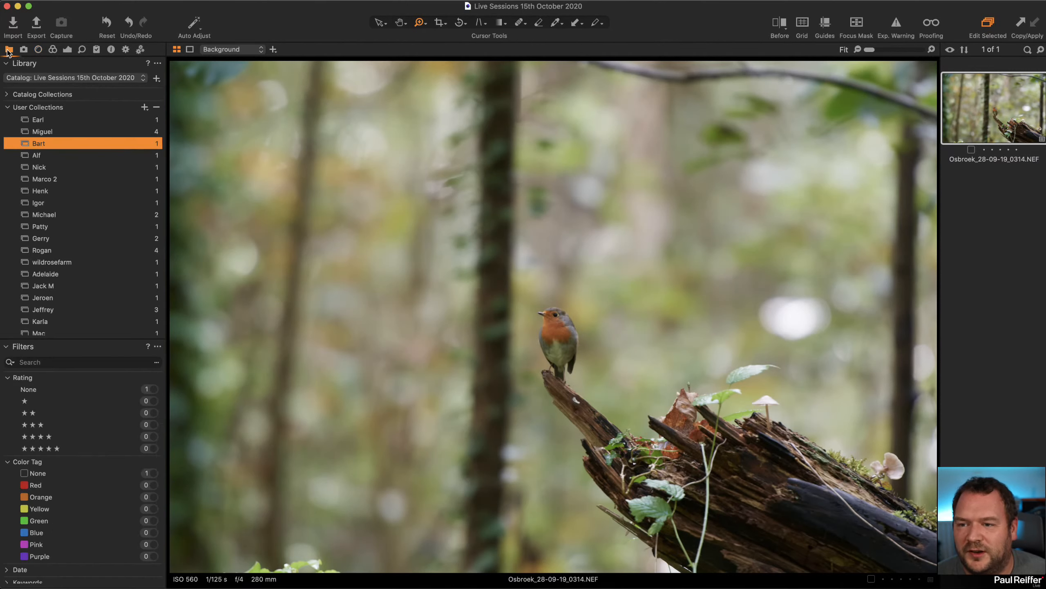
{"action": "left_click", "coordinate": [41, 50]}
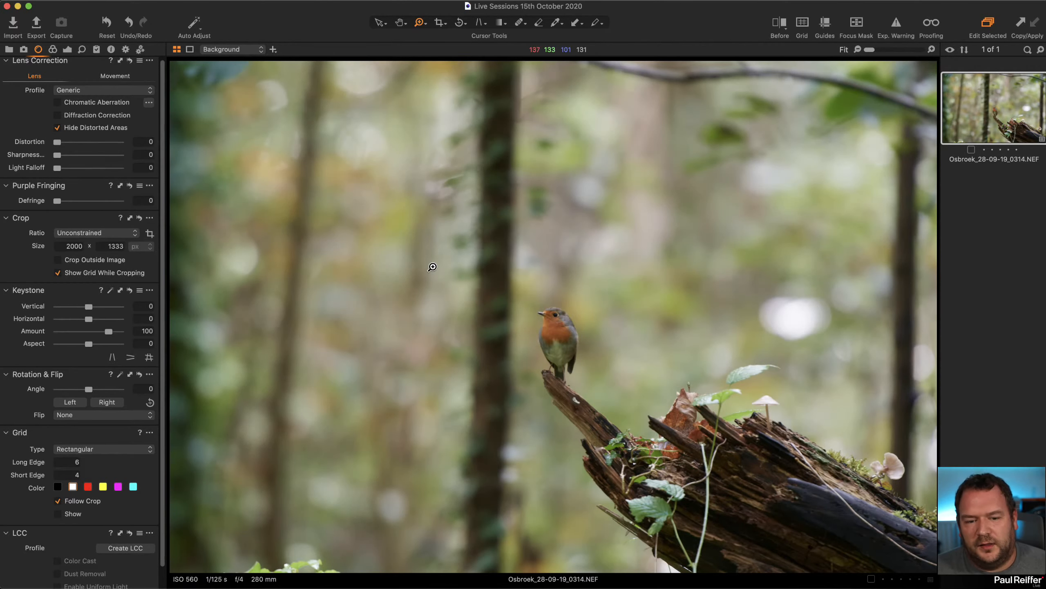
{"action": "left_click", "coordinate": [597, 379]}
{"action": "left_click", "coordinate": [559, 235]}
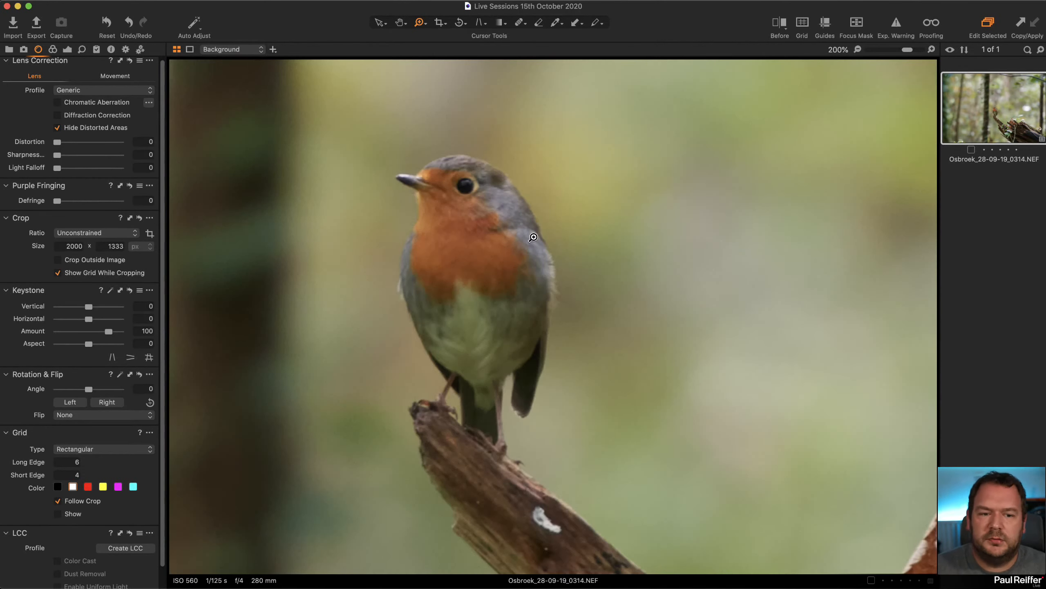
{"action": "left_click_drag", "start_coordinate": [645, 308], "coordinate": [278, 56]}
{"action": "left_click_drag", "start_coordinate": [673, 297], "coordinate": [314, 121]}
{"action": "left_click_drag", "start_coordinate": [747, 346], "coordinate": [635, 420]}
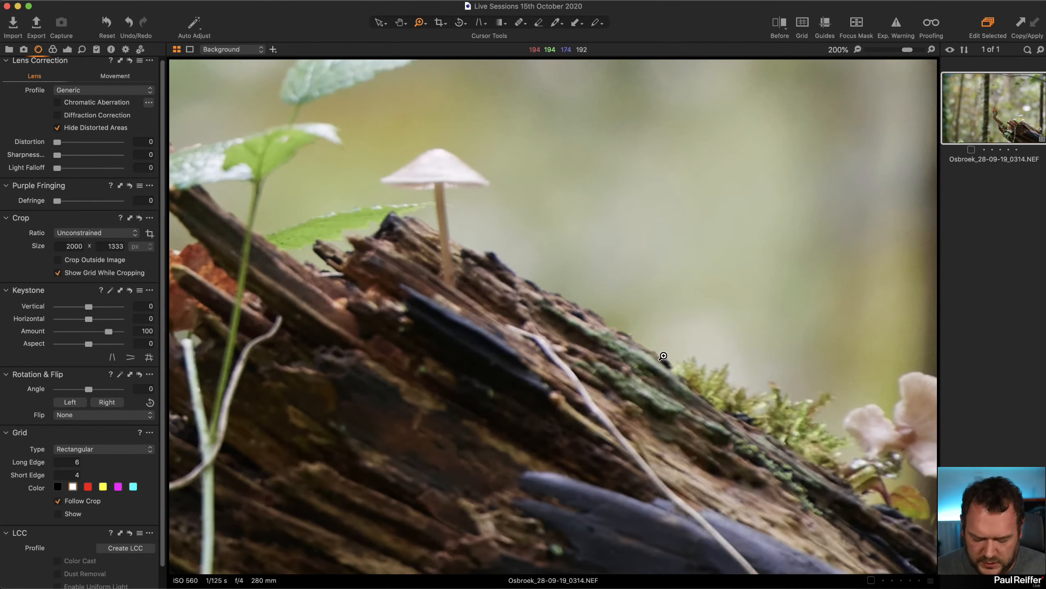
{"action": "left_click", "coordinate": [634, 417], "text": "alt"}
{"action": "left_click", "coordinate": [472, 327], "text": "alt"}
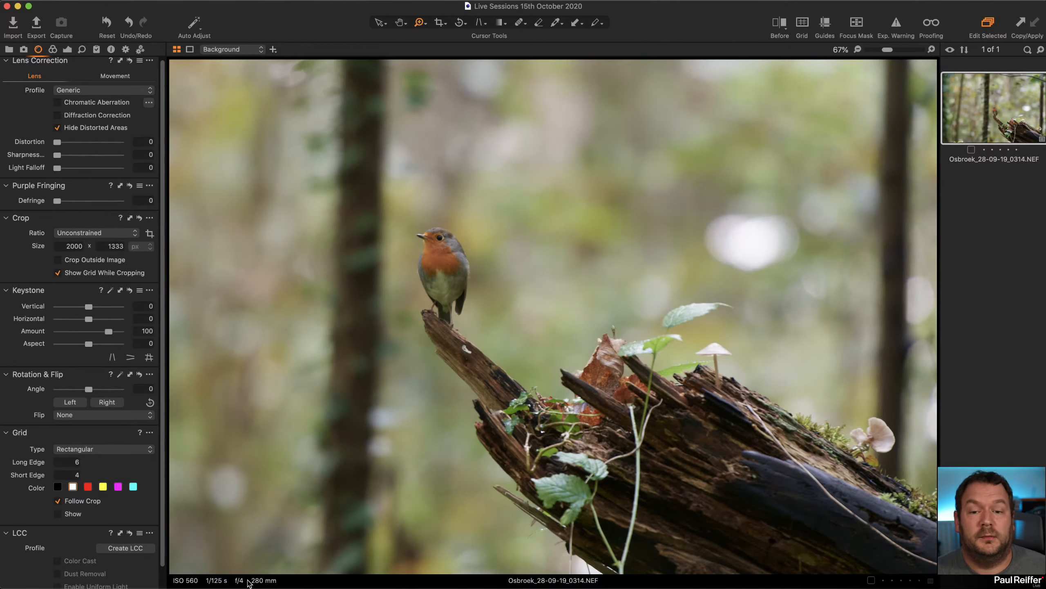
- Examine the robin's detail at 200% magnification, bring up the exposure adjustments and return to the whole photo
{"action": "left_click", "coordinate": [463, 259]}
{"action": "left_click", "coordinate": [510, 342]}
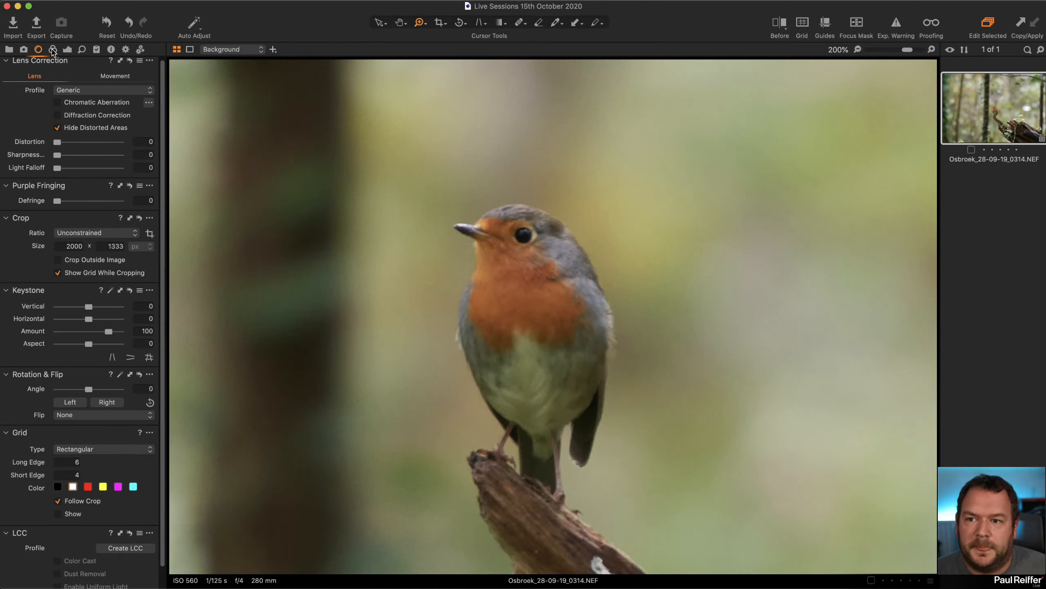
{"action": "left_click", "coordinate": [53, 50]}
{"action": "left_click", "coordinate": [68, 50]}
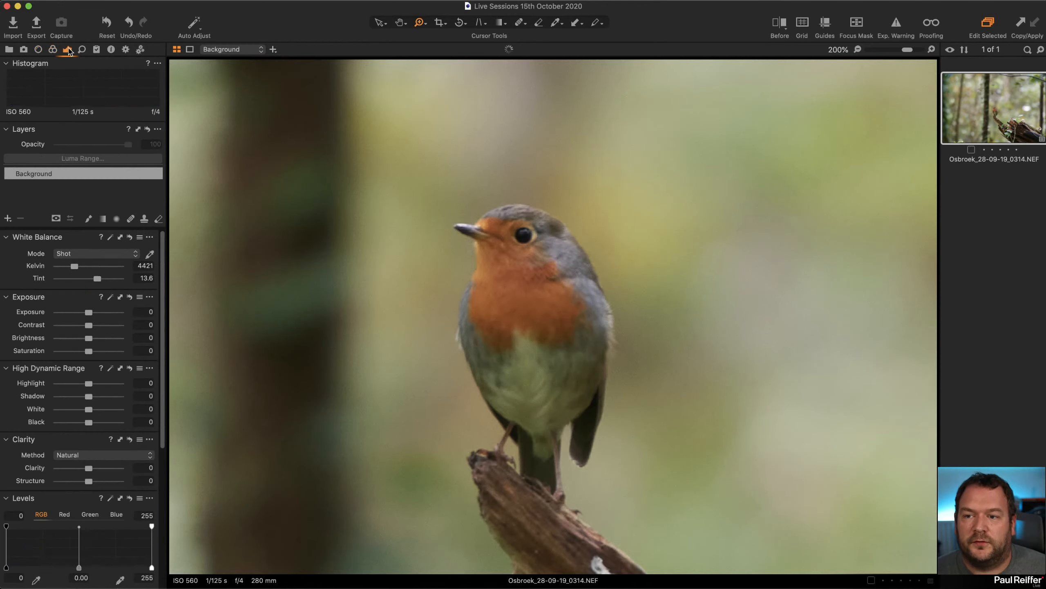
{"action": "left_click", "coordinate": [633, 351], "text": "alt"}
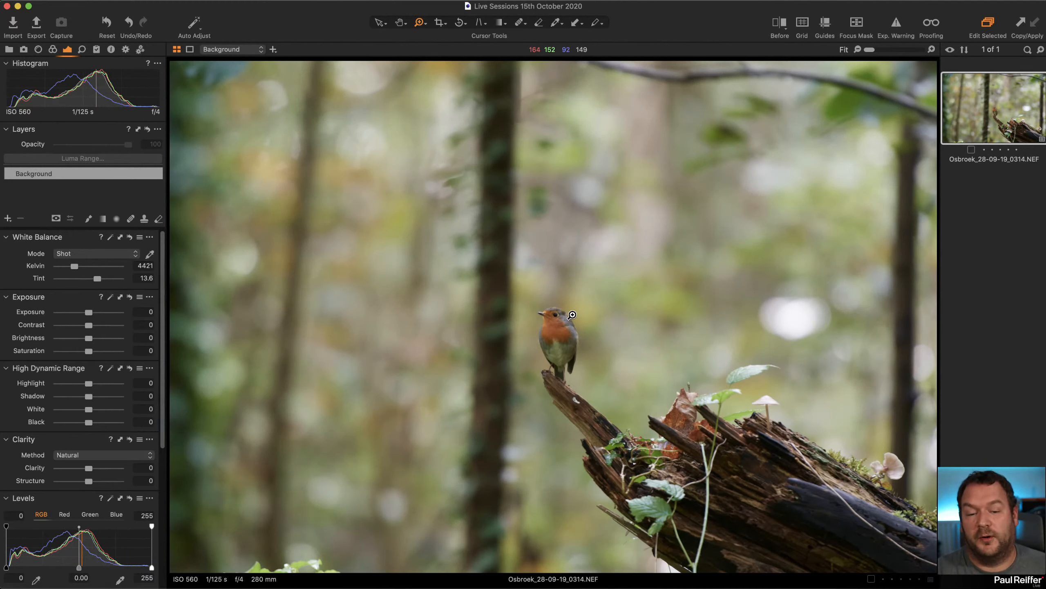
- Crop the robin photo from its upper-left corner, trimming nearly a quarter off the left side and the top
{"action": "left_click", "coordinate": [439, 23]}
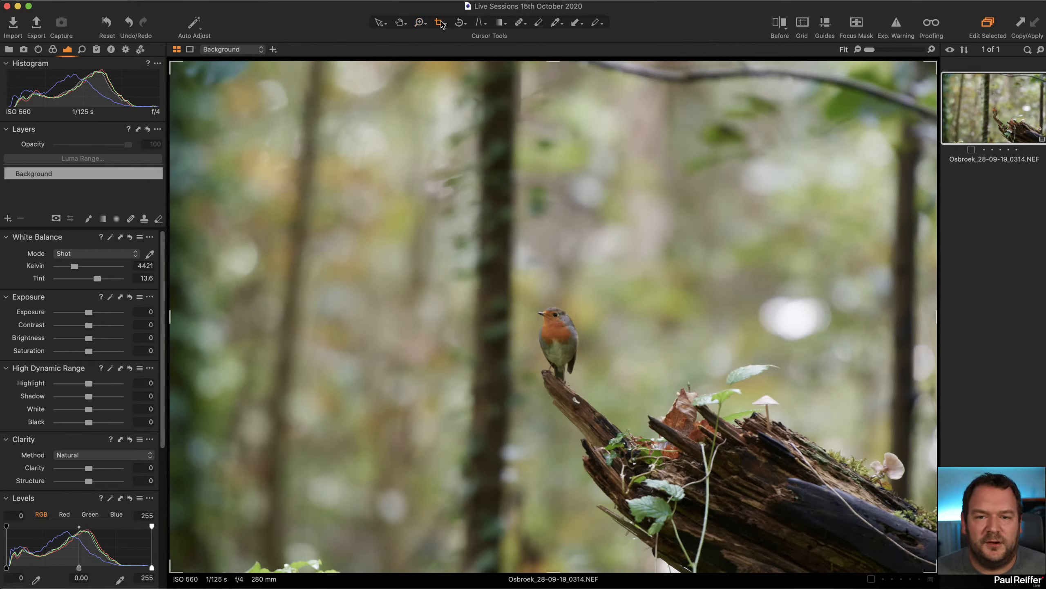
{"action": "left_click", "coordinate": [441, 23]}
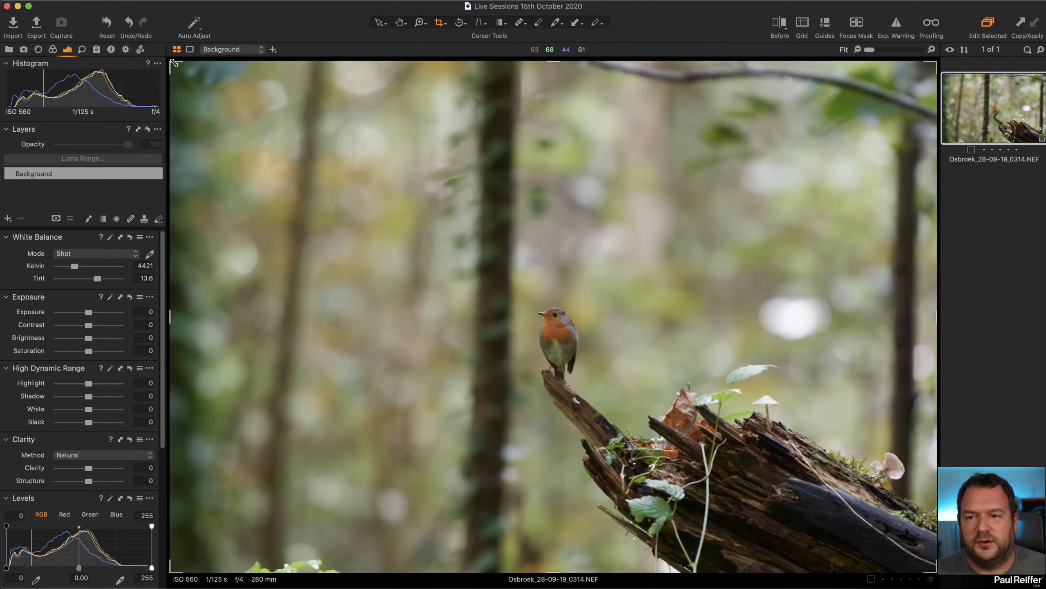
{"action": "left_click_drag", "start_coordinate": [174, 64], "coordinate": [320, 157]}
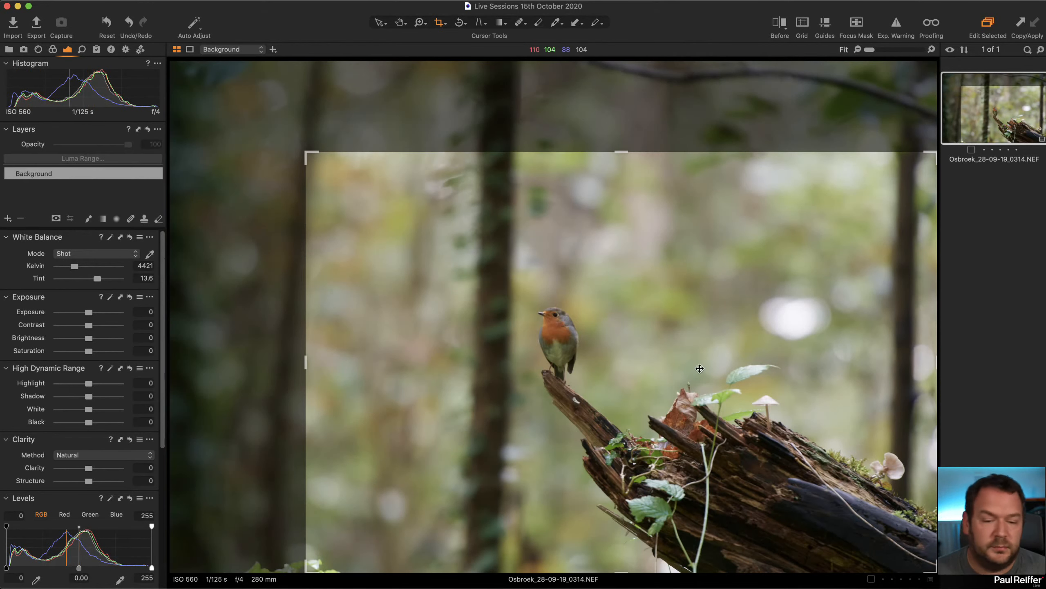
{"action": "left_click_drag", "start_coordinate": [309, 151], "coordinate": [170, 62]}
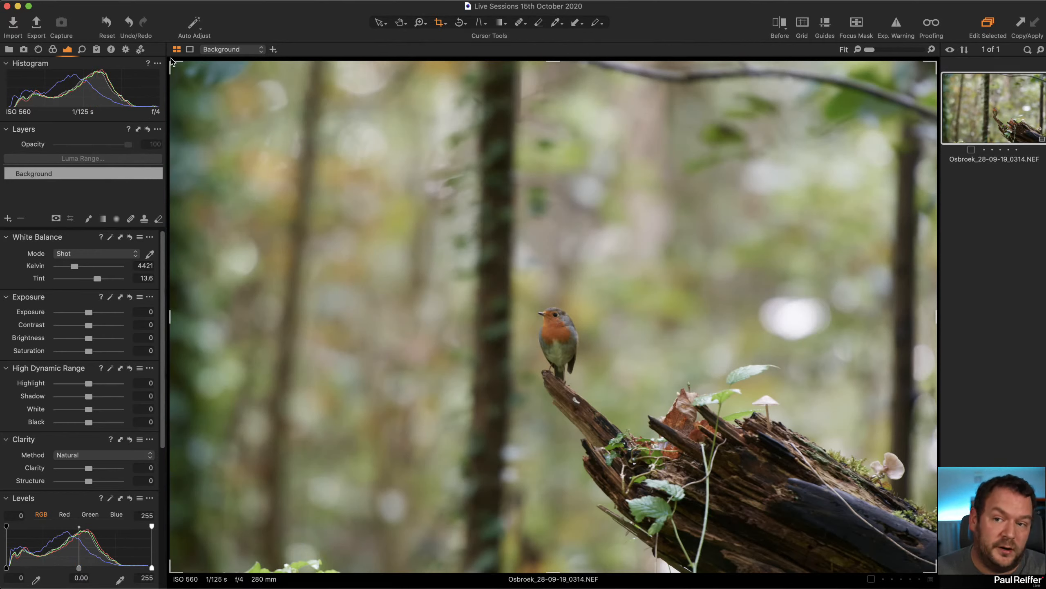
{"action": "left_click_drag", "start_coordinate": [170, 61], "coordinate": [347, 179]}
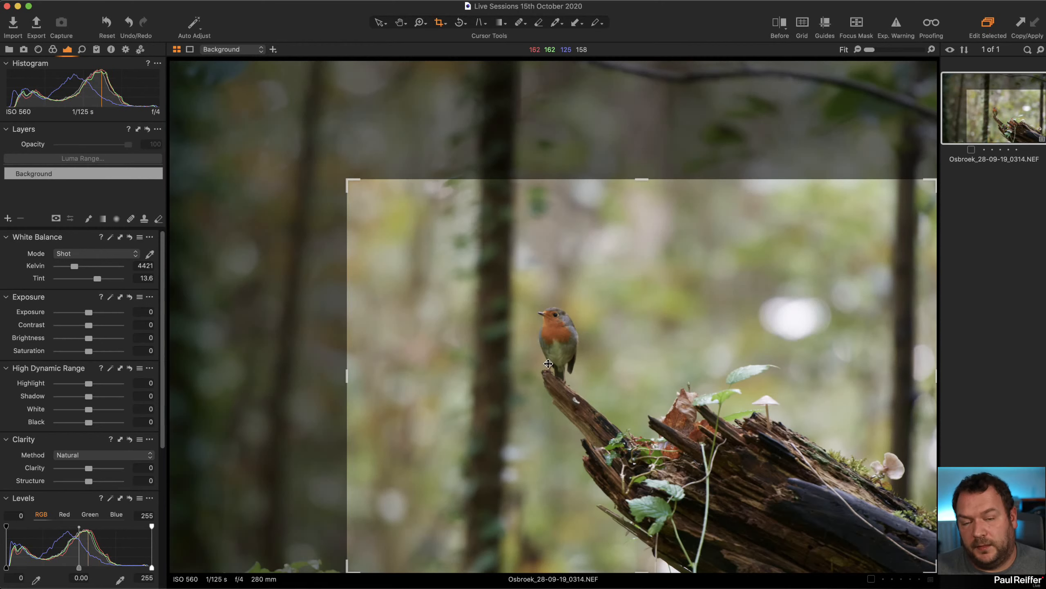
{"action": "left_click", "coordinate": [379, 22]}
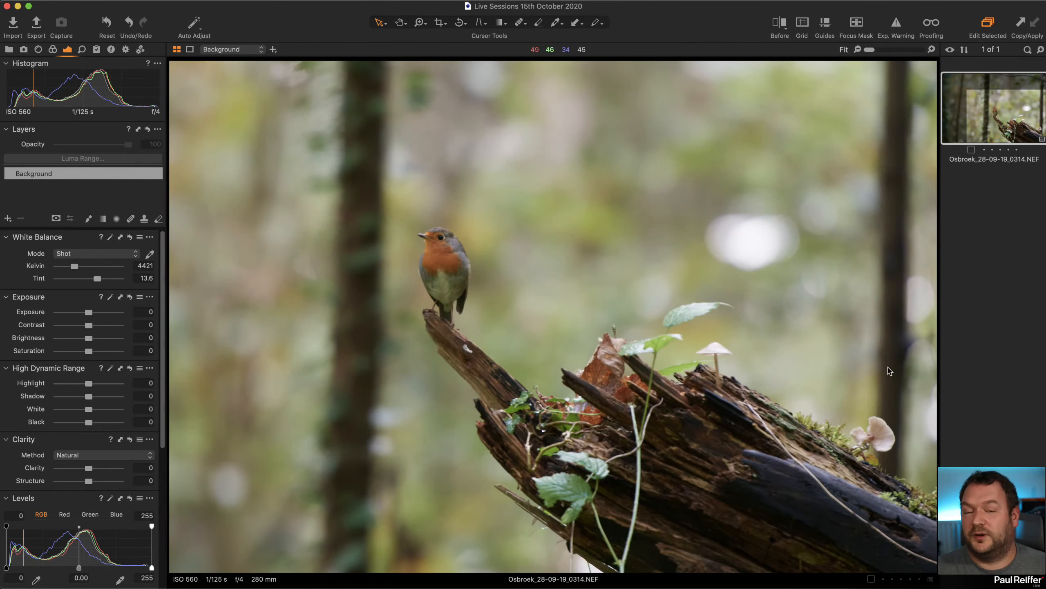
- Apply a vertical keystone correction with guides aligned to the trunk beside the robin and the trunk at the photo's right edge
{"action": "left_click", "coordinate": [480, 25]}
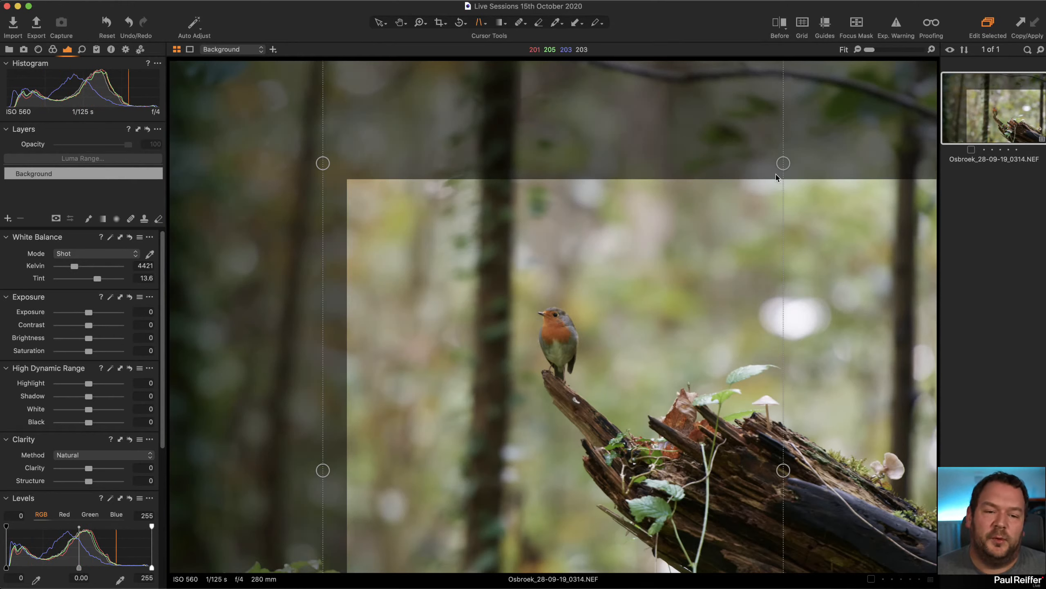
{"action": "left_click_drag", "start_coordinate": [783, 163], "coordinate": [905, 162]}
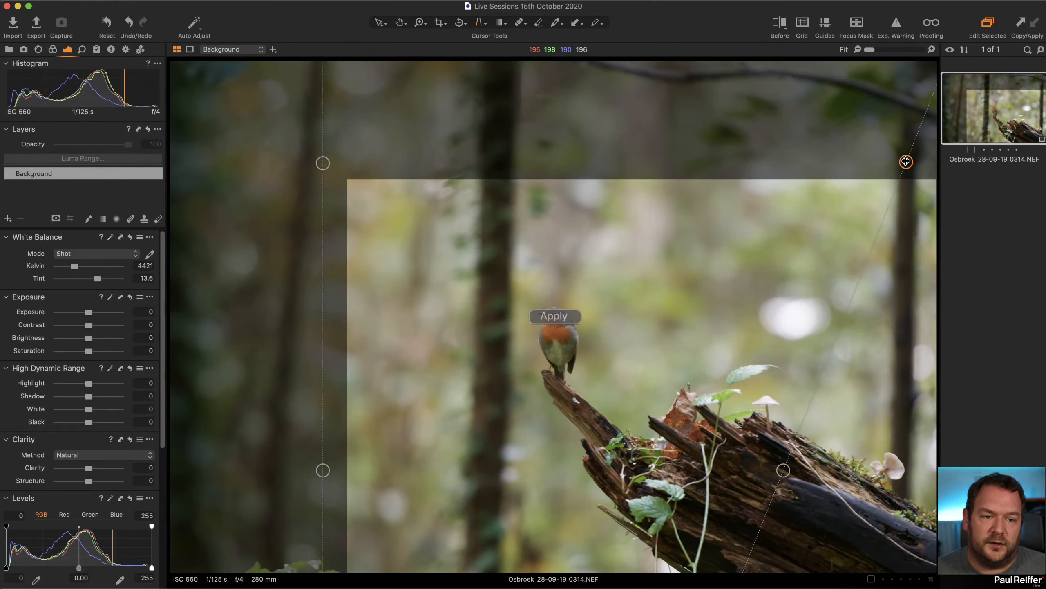
{"action": "left_click_drag", "start_coordinate": [784, 470], "coordinate": [899, 499]}
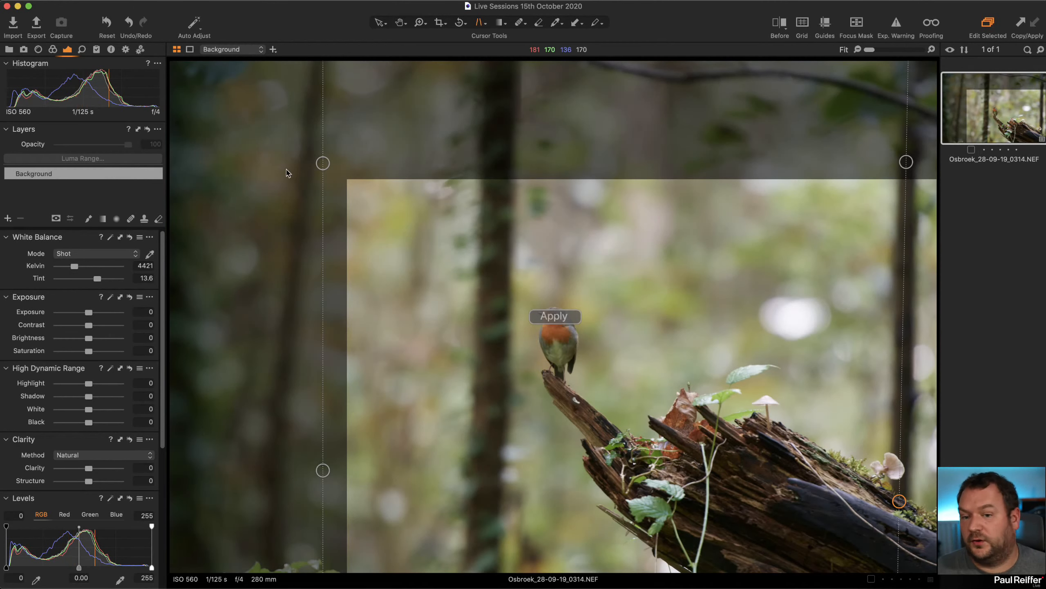
{"action": "left_click_drag", "start_coordinate": [323, 163], "coordinate": [495, 139]}
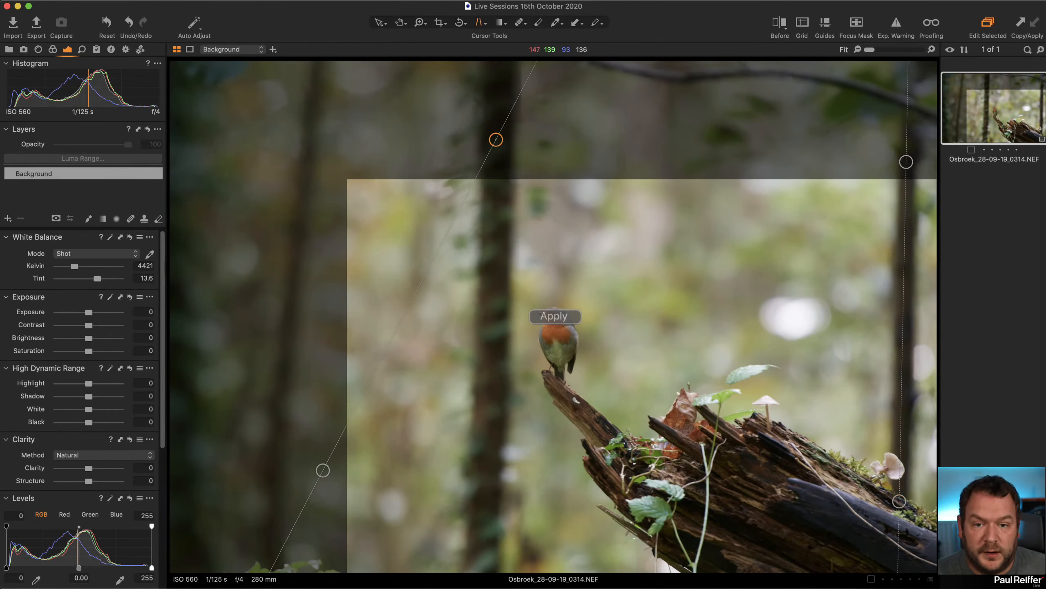
{"action": "left_click_drag", "start_coordinate": [323, 471], "coordinate": [481, 526]}
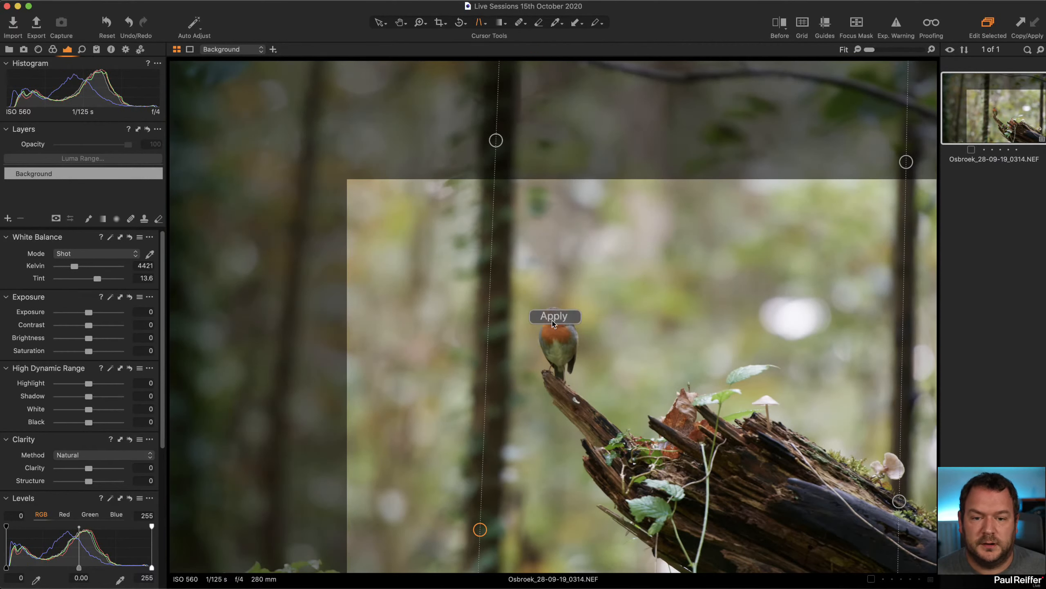
{"action": "left_click", "coordinate": [565, 316]}
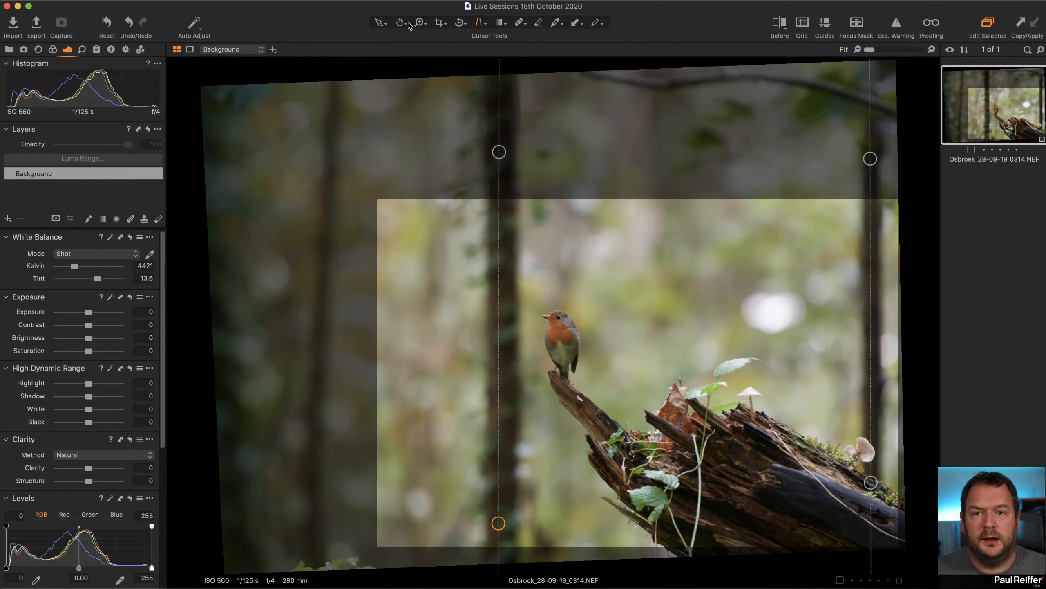
{"action": "left_click", "coordinate": [379, 24]}
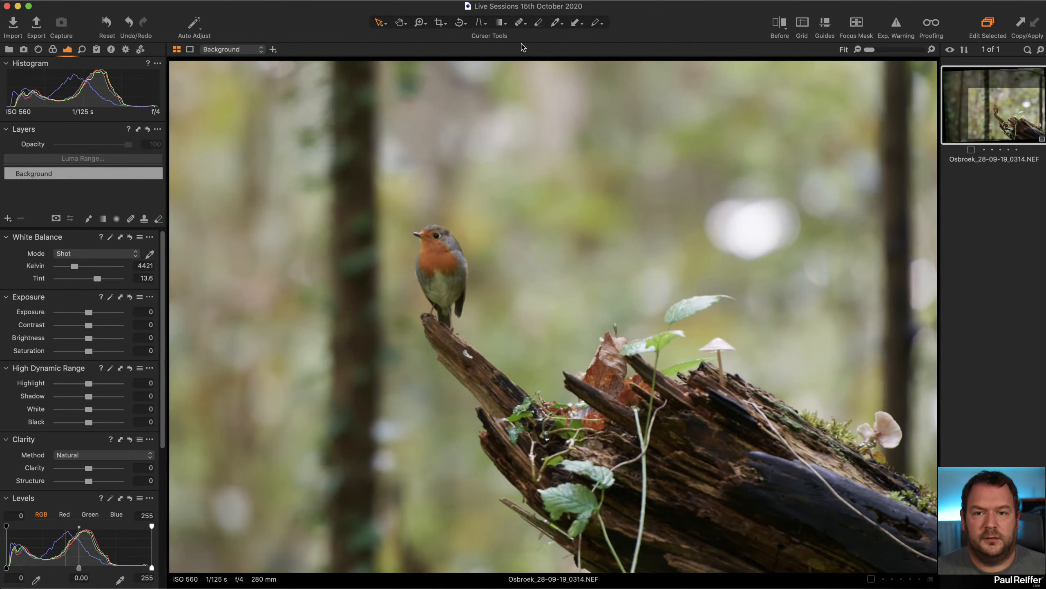
- Shift the lower guide point on the trunk beside the robin slightly right, reapply the vertical keystone correction and review the cropped photo
{"action": "left_click", "coordinate": [440, 23]}
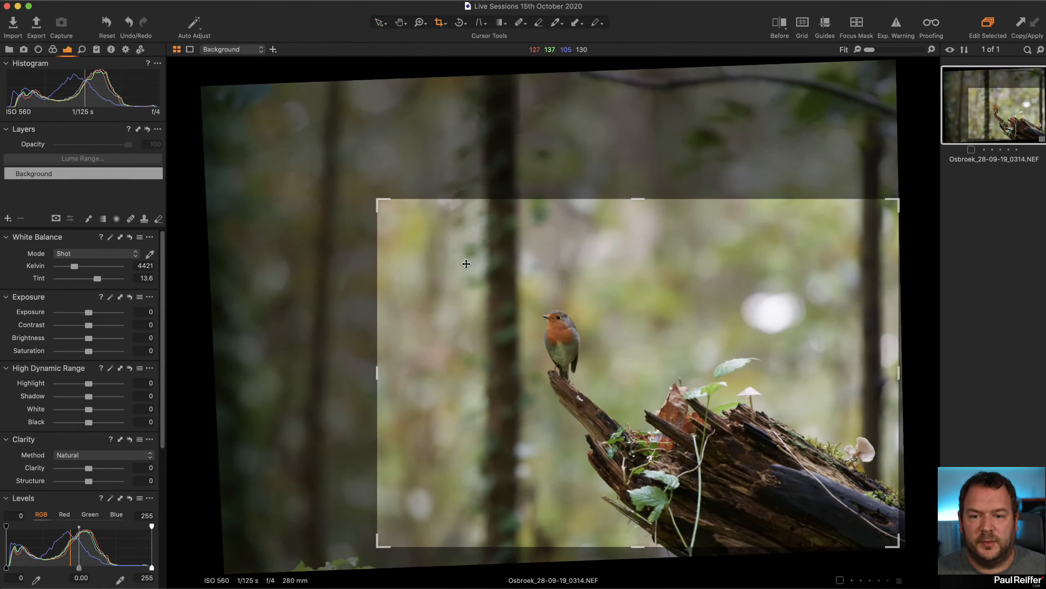
{"action": "left_click", "coordinate": [479, 22]}
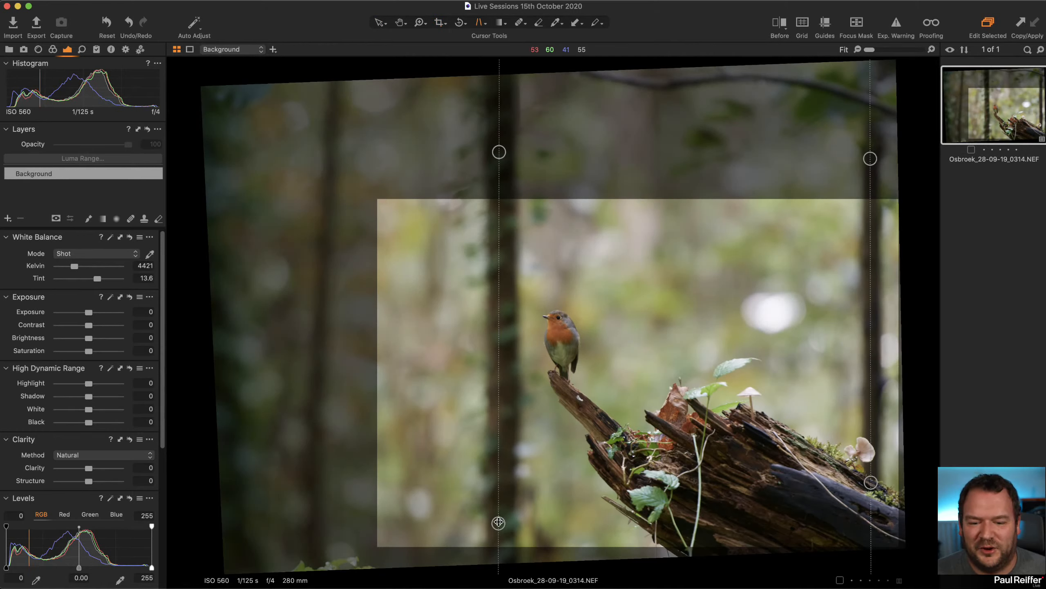
{"action": "left_click_drag", "start_coordinate": [498, 523], "coordinate": [501, 524]}
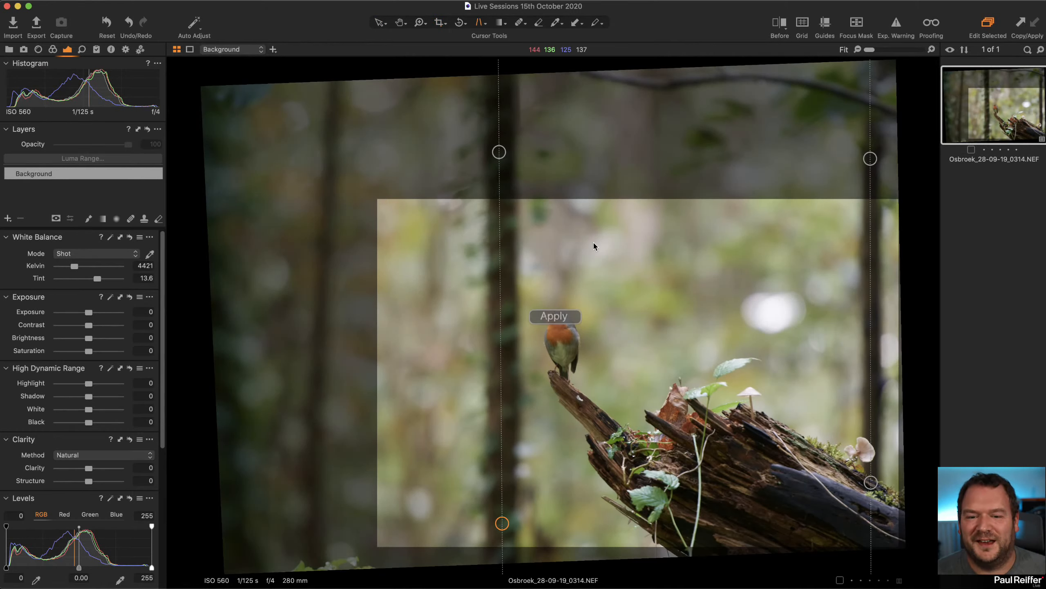
{"action": "left_click", "coordinate": [569, 314]}
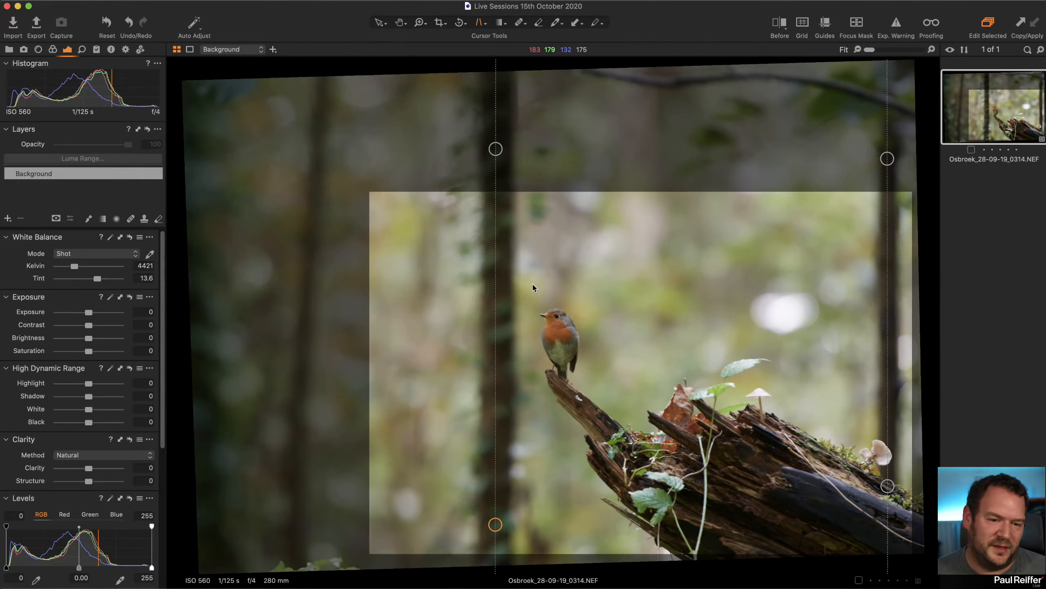
{"action": "left_click", "coordinate": [380, 22]}
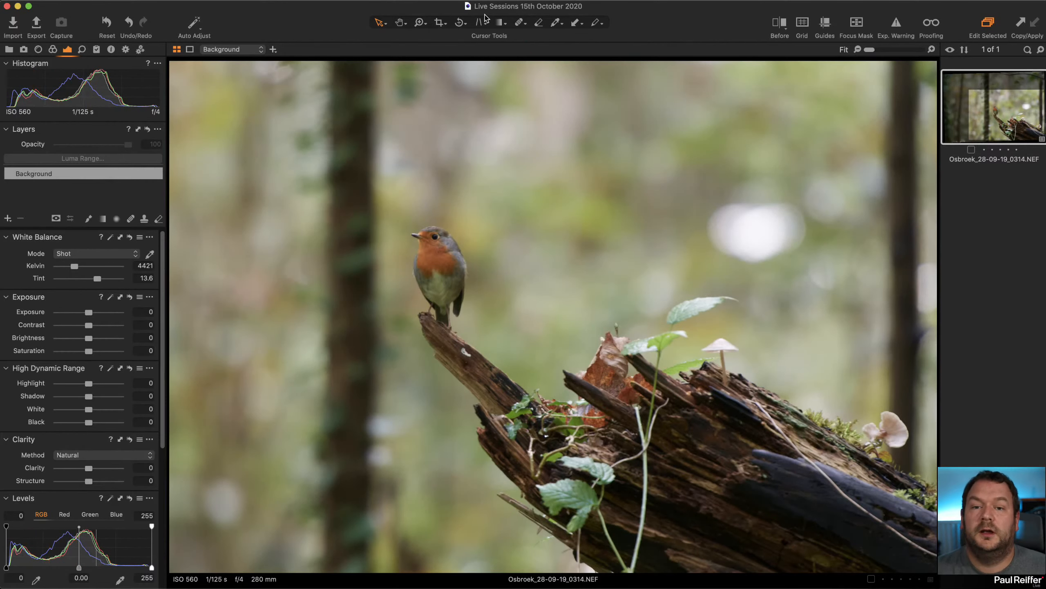
{"action": "key", "text": "k"}
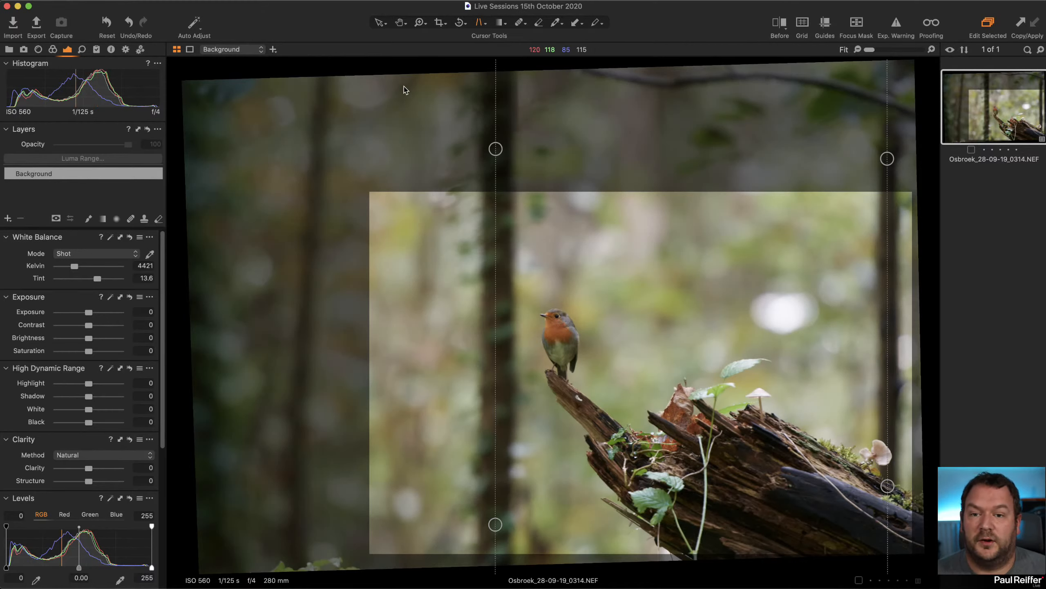
{"action": "left_click", "coordinate": [379, 22]}
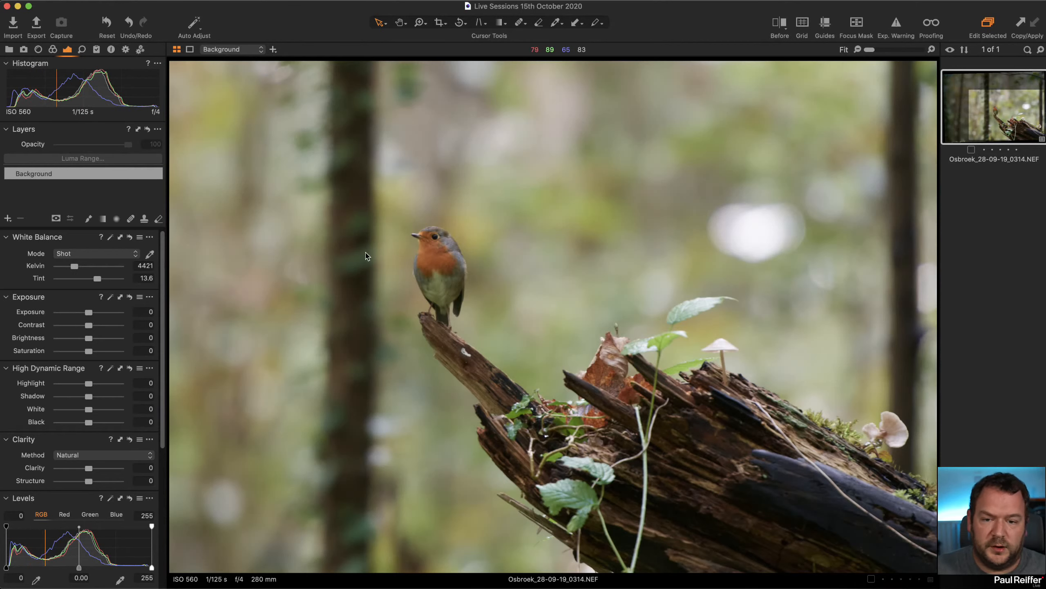
- Set Natural clarity to 14 and structure to 28 on the Background layer, viewing the robin at 100%
{"action": "key", "text": "z"}
{"action": "left_click_drag", "start_coordinate": [363, 191], "coordinate": [700, 504]}
{"action": "left_click", "coordinate": [350, 175]}
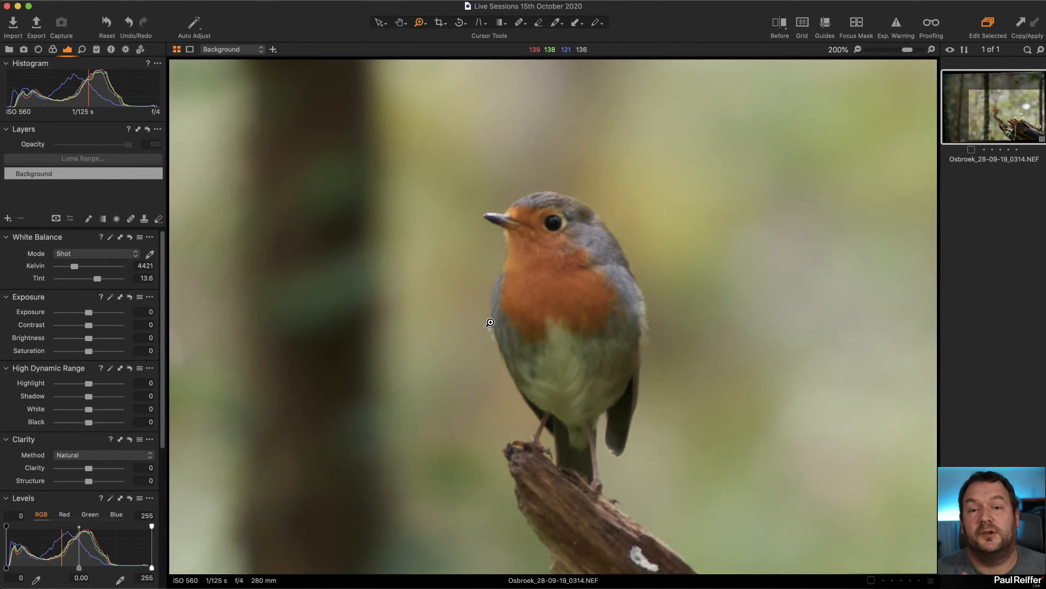
{"action": "left_click", "coordinate": [556, 337], "text": "alt"}
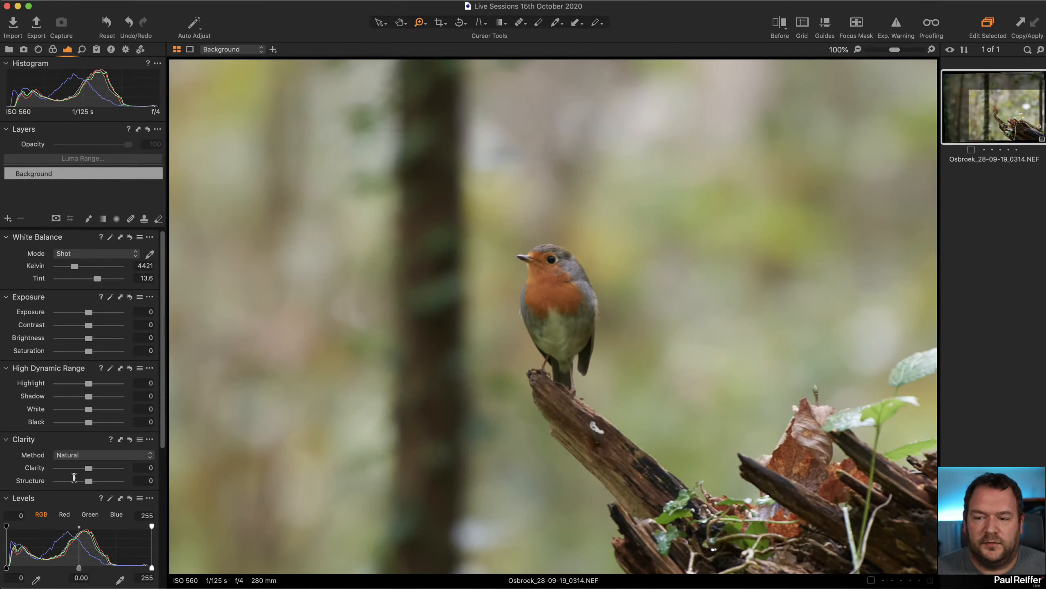
{"action": "left_click_drag", "start_coordinate": [88, 468], "coordinate": [92, 470]}
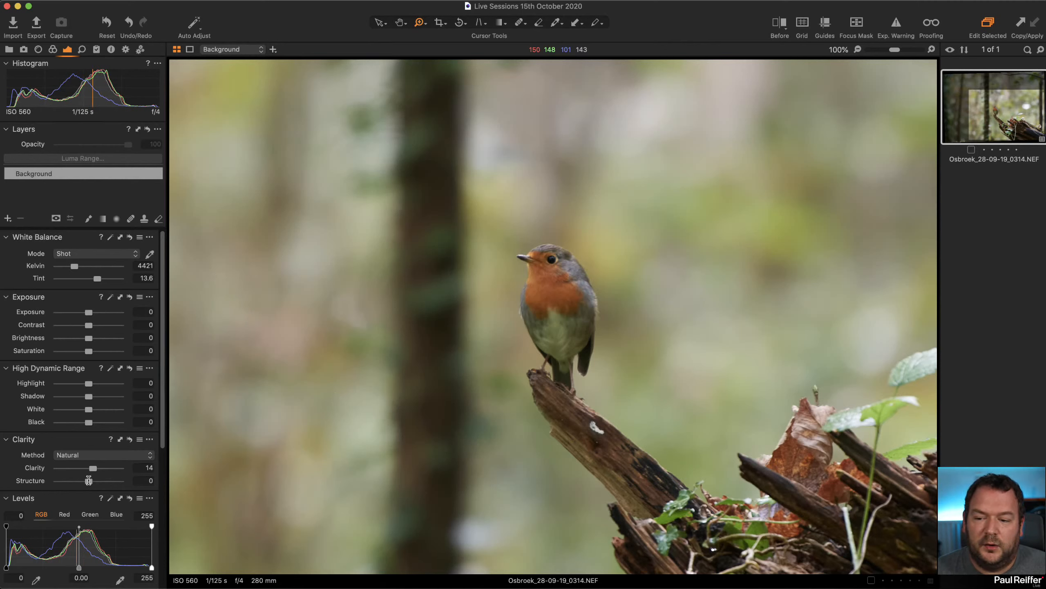
{"action": "left_click_drag", "start_coordinate": [89, 480], "coordinate": [98, 481]}
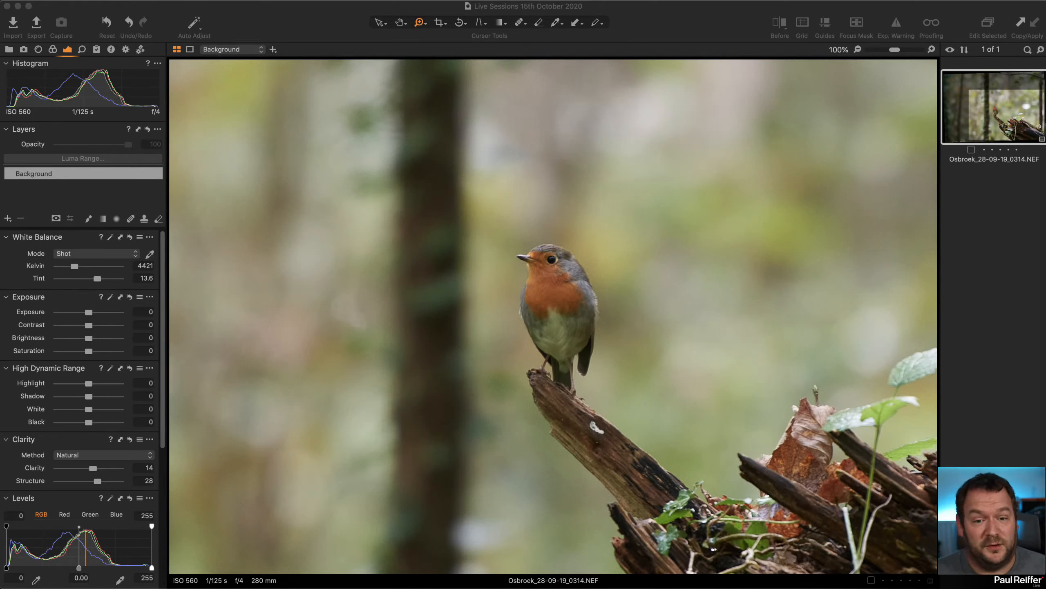
- Inspect the robin close up at 200% and compare its feather detail with and without the clarity and structure adjustments
{"action": "double_click", "coordinate": [590, 394]}
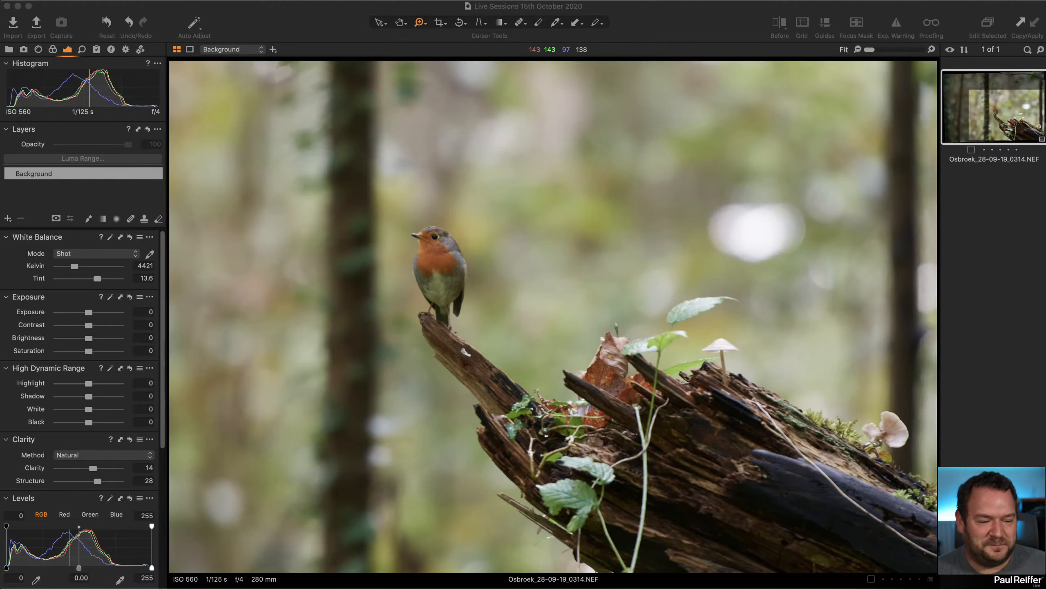
{"action": "left_click", "coordinate": [424, 257]}
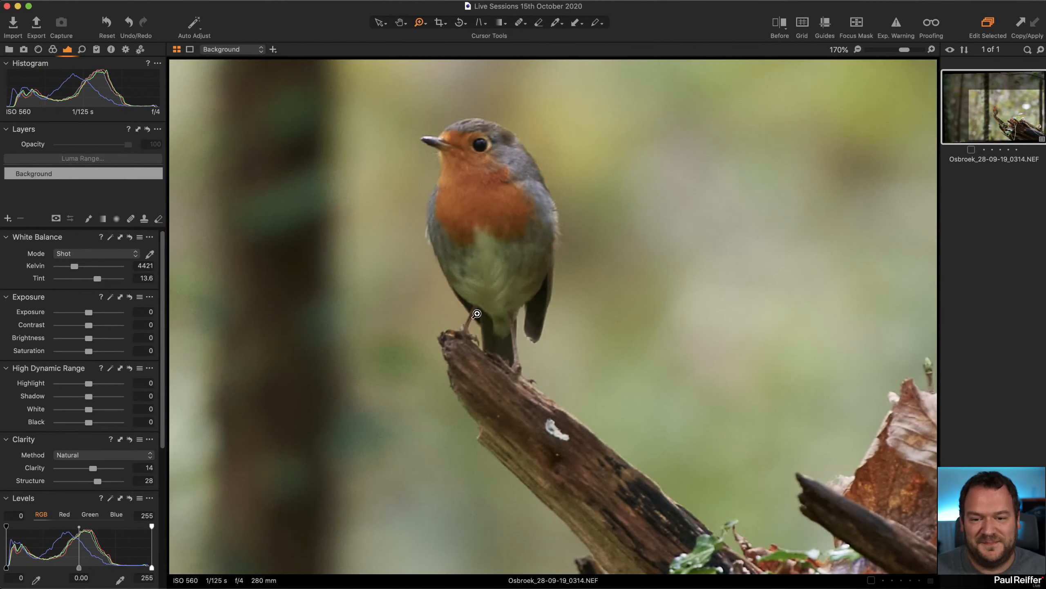
{"action": "left_click", "coordinate": [83, 50]}
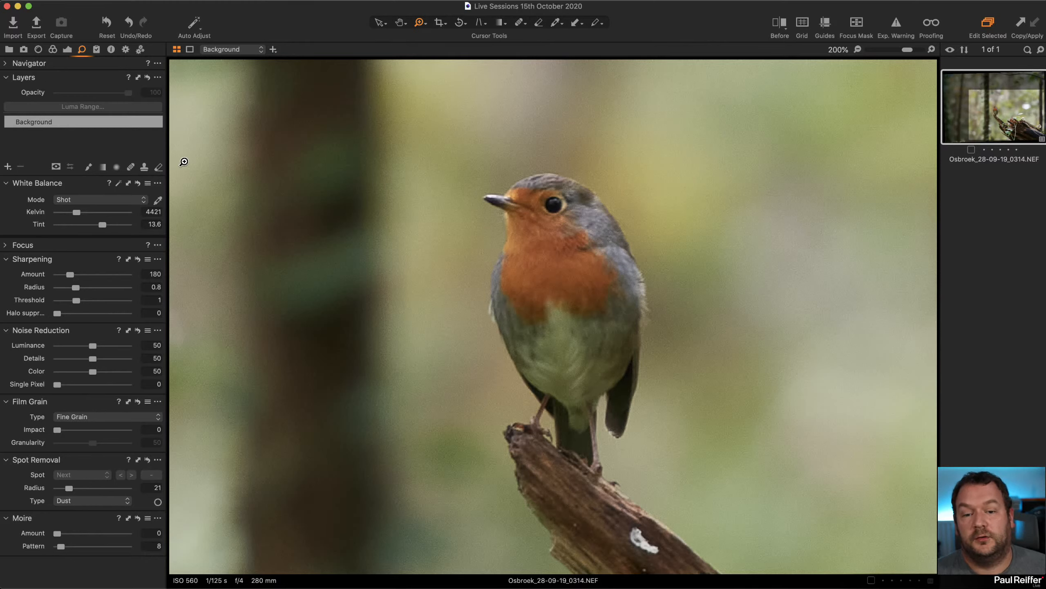
{"action": "left_click", "coordinate": [67, 49]}
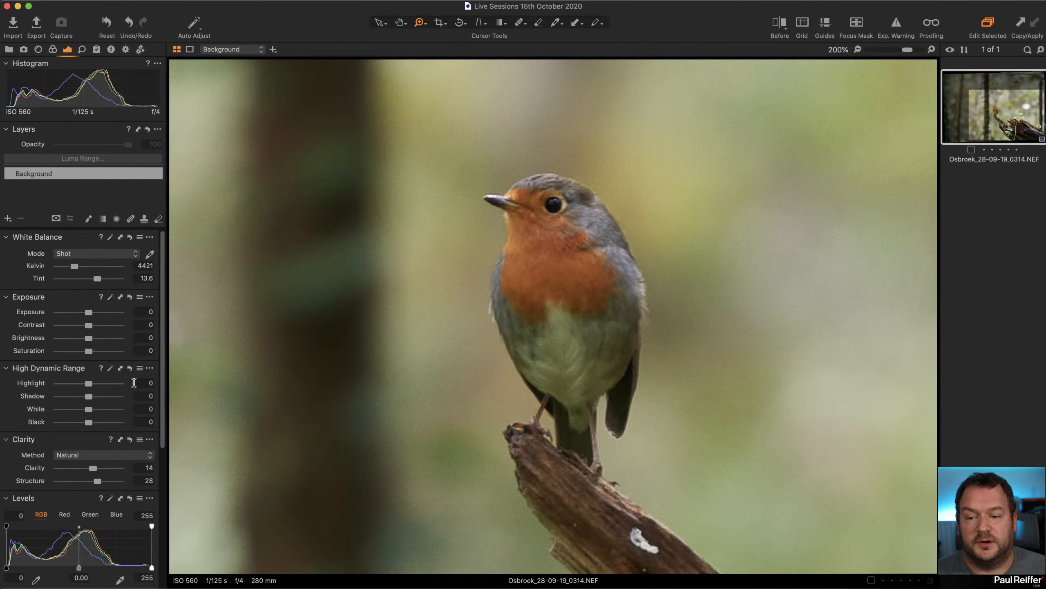
{"action": "left_click", "coordinate": [130, 439]}
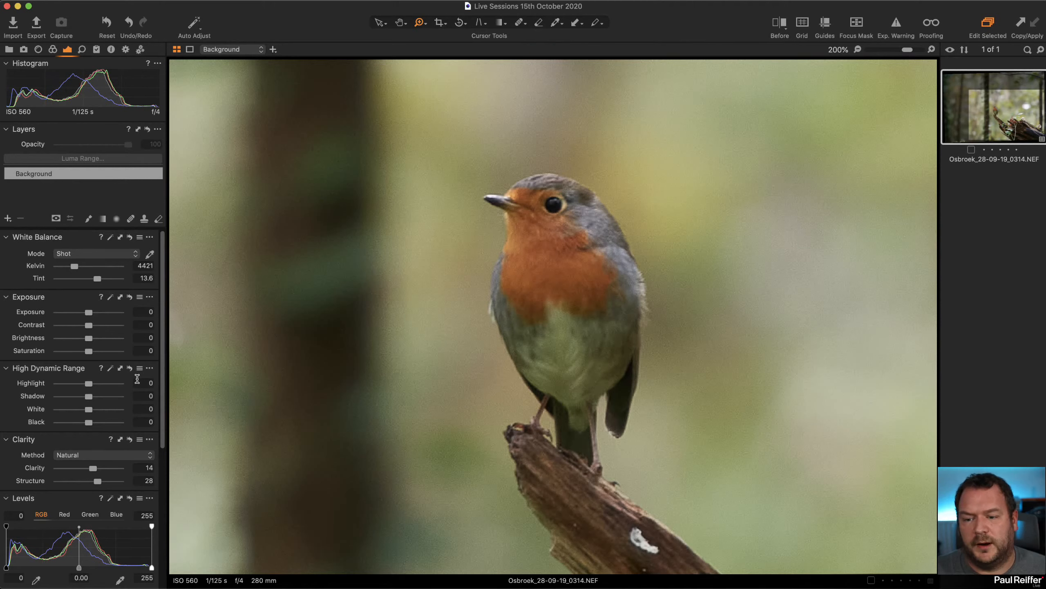
- Set luminance noise reduction to 66 and check the robin's feathers at 321% magnification
{"action": "left_click", "coordinate": [82, 49]}
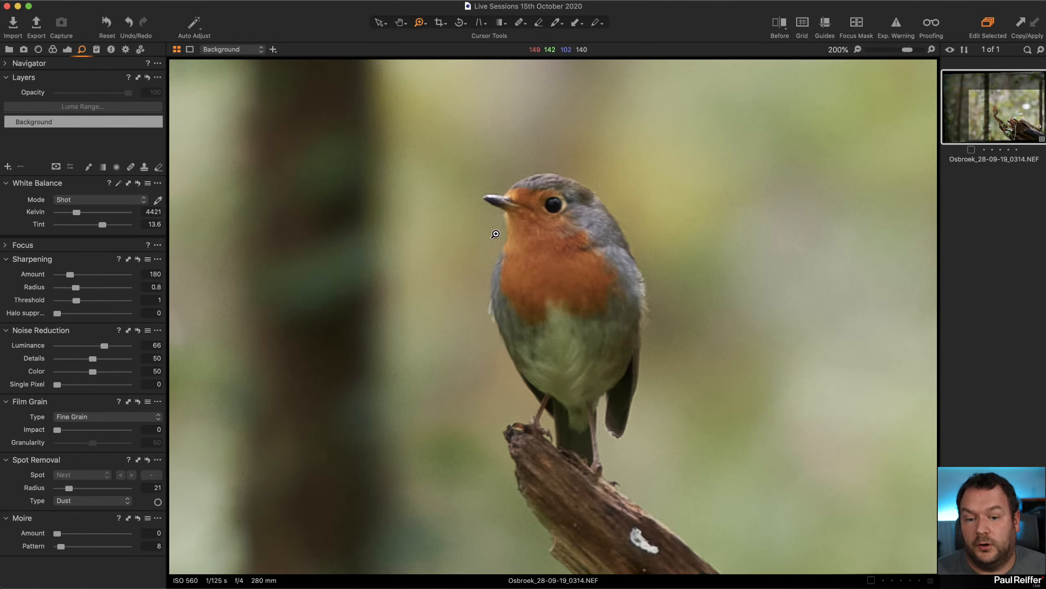
{"action": "left_click", "coordinate": [558, 349], "text": "alt"}
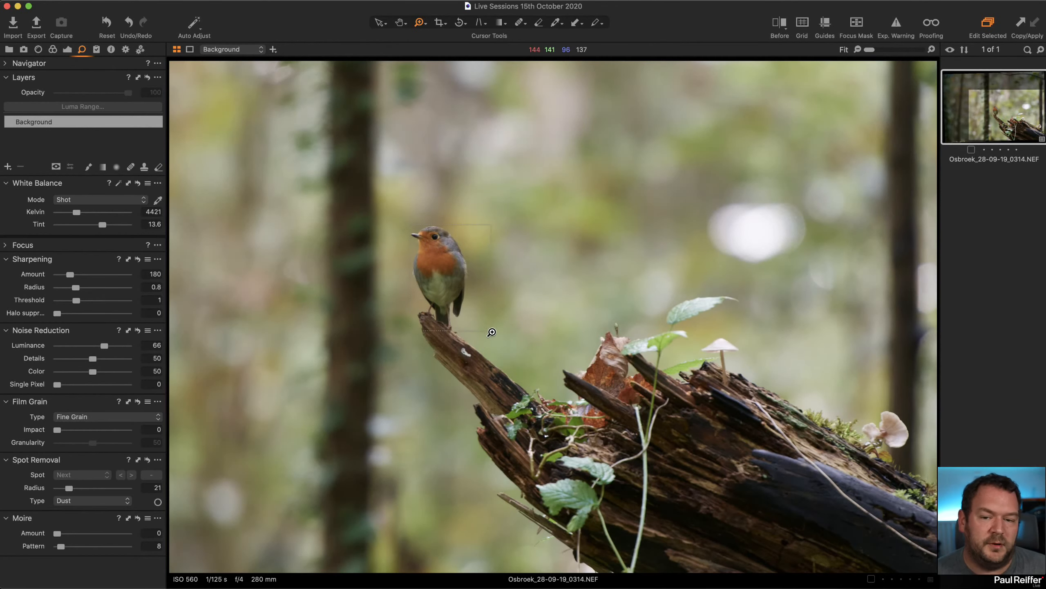
{"action": "left_click_drag", "start_coordinate": [491, 332], "coordinate": [491, 332]}
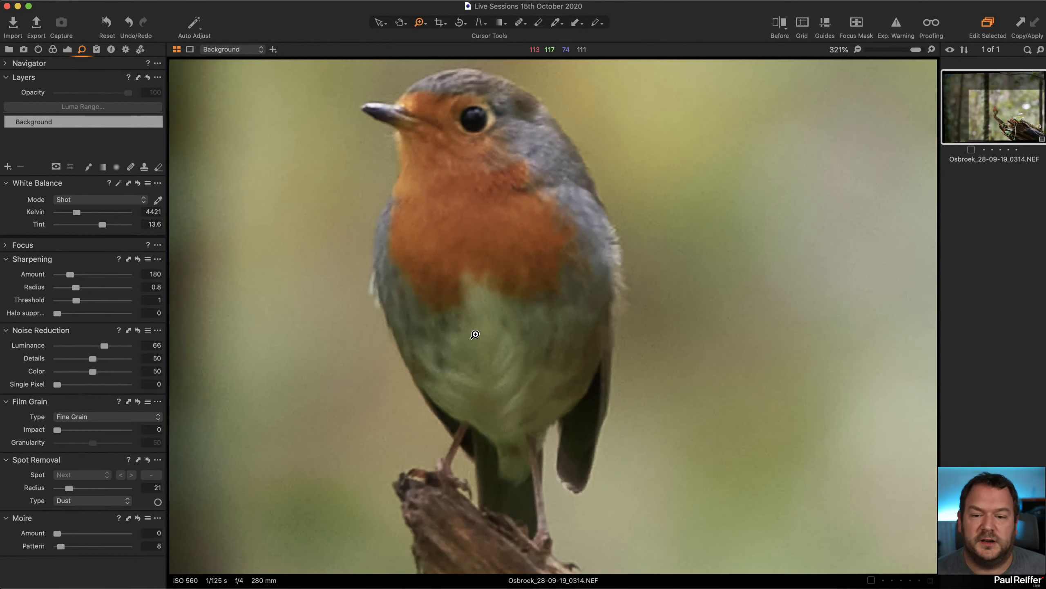
- Return to the full photo and add a new adjustment layer named "Sharpening Detail"
{"action": "left_click", "coordinate": [522, 298]}
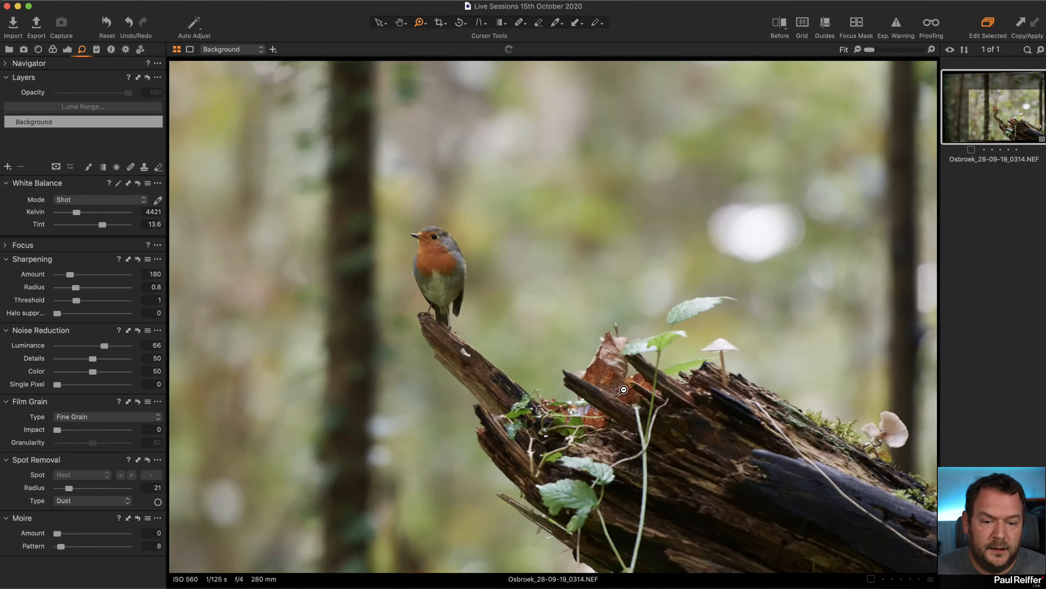
{"action": "left_click", "coordinate": [7, 167]}
{"action": "double_click", "coordinate": [38, 123]}
{"action": "type", "text": "Sharpening Detail"}
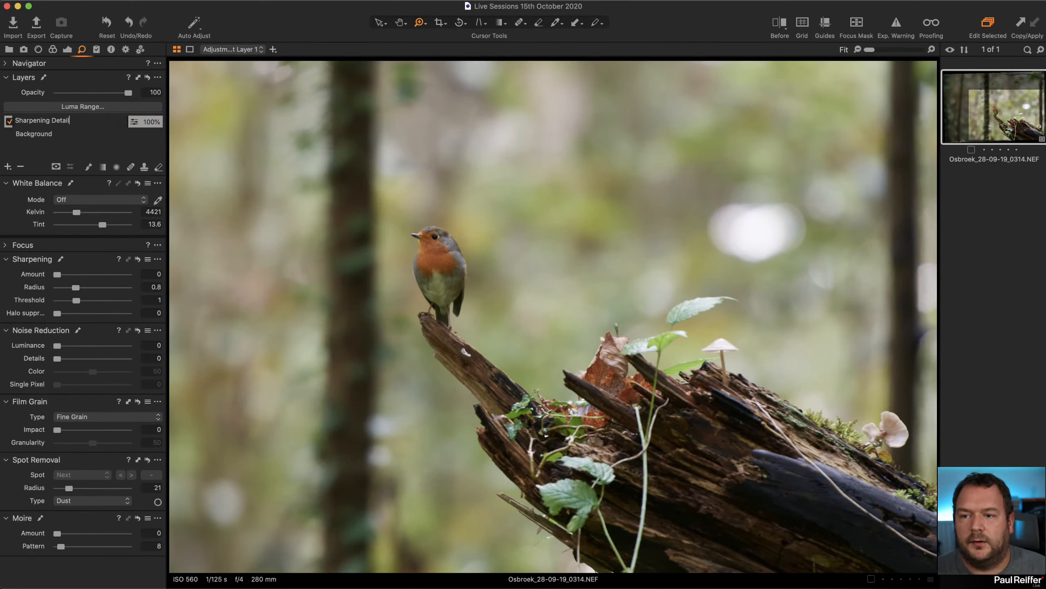
{"action": "key", "text": "Return"}
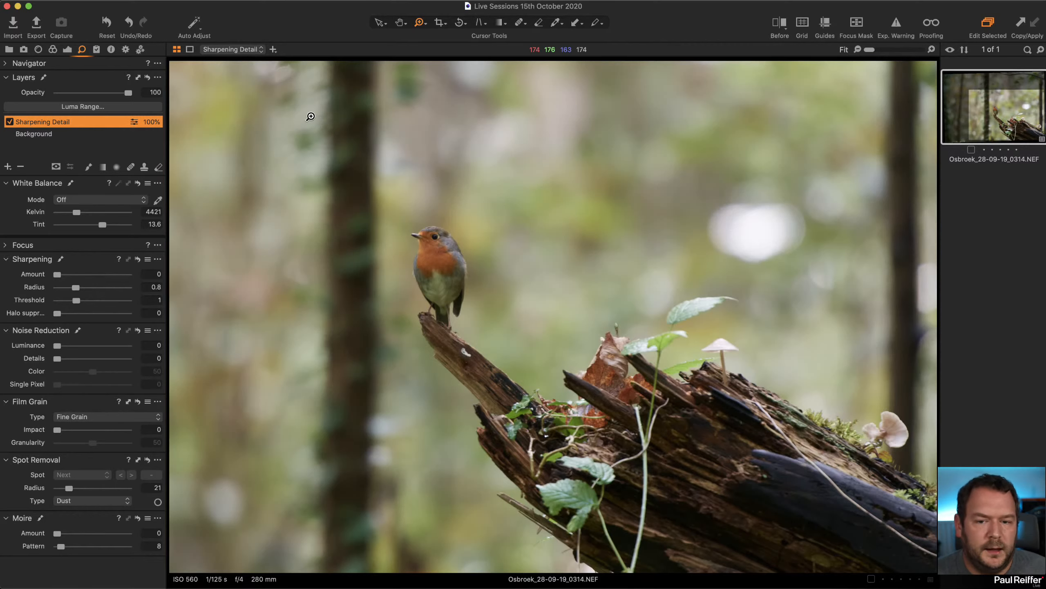
- Examine the robin close up and return to the view of the whole photo
{"action": "key", "text": "z"}
{"action": "left_click", "coordinate": [435, 250]}
{"action": "left_click", "coordinate": [435, 250]}
{"action": "left_click", "coordinate": [436, 250]}
{"action": "left_click_drag", "start_coordinate": [805, 498], "coordinate": [209, 44]}
{"action": "left_click", "coordinate": [458, 208], "text": "alt"}
{"action": "left_click", "coordinate": [459, 209], "text": "alt"}
{"action": "left_click", "coordinate": [464, 222], "text": "alt"}
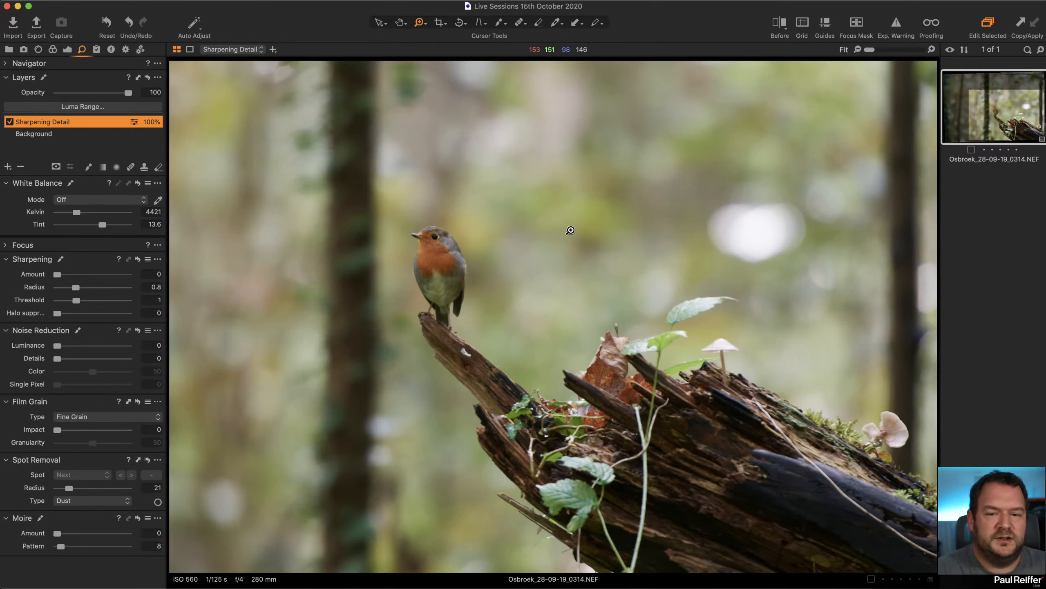
- Brush a mask over the robin and the tip of its branch on the Sharpening Detail layer, using a smaller brush for tight areas
{"action": "left_click_drag", "start_coordinate": [535, 366], "coordinate": [540, 371]}
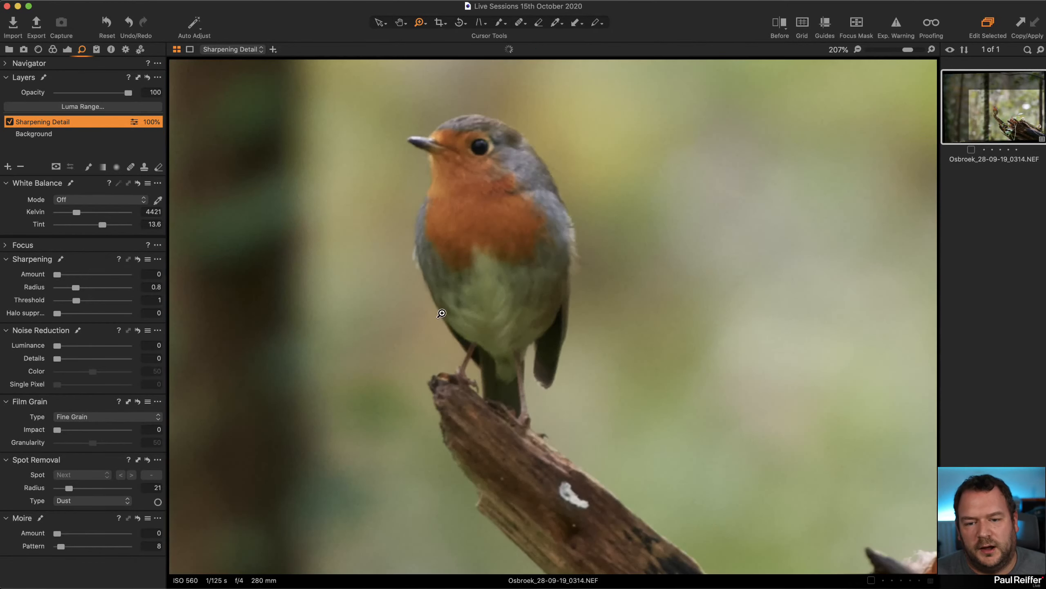
{"action": "key", "text": "b"}
{"action": "right_click", "coordinate": [483, 212]}
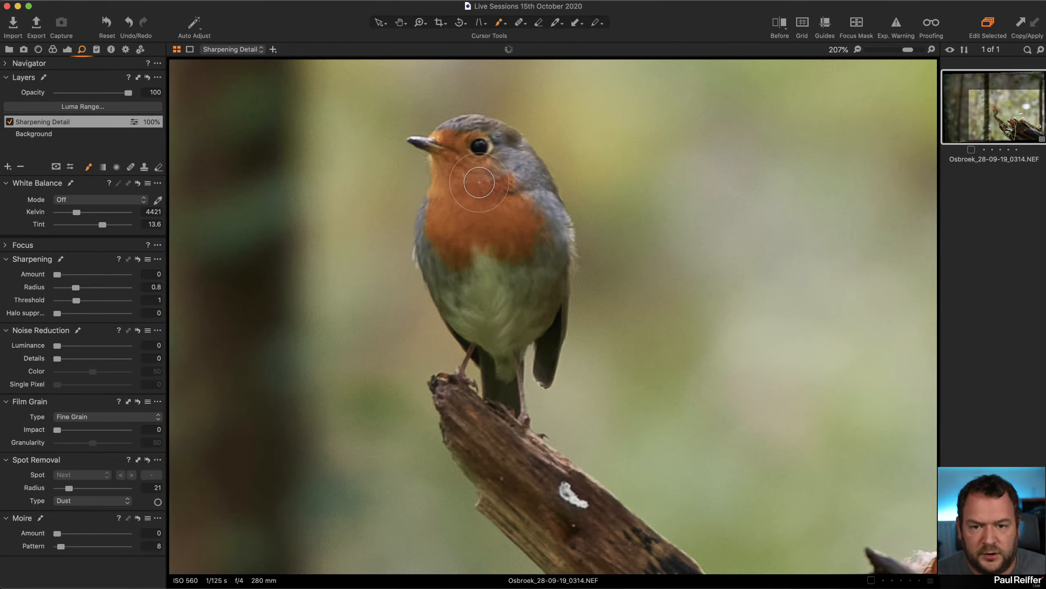
{"action": "mouse_move", "coordinate": [478, 175]}
{"action": "left_mouse_down"}
{"action": "mouse_move", "coordinate": [505, 199]}
{"action": "mouse_move", "coordinate": [481, 147]}
{"action": "mouse_move", "coordinate": [461, 147]}
{"action": "mouse_move", "coordinate": [507, 152]}
{"action": "mouse_move", "coordinate": [543, 230]}
{"action": "mouse_move", "coordinate": [554, 231]}
{"action": "mouse_move", "coordinate": [542, 371]}
{"action": "mouse_move", "coordinate": [557, 283]}
{"action": "mouse_move", "coordinate": [531, 177]}
{"action": "mouse_move", "coordinate": [485, 130]}
{"action": "mouse_move", "coordinate": [414, 142]}
{"action": "mouse_move", "coordinate": [463, 153]}
{"action": "mouse_move", "coordinate": [439, 147]}
{"action": "mouse_move", "coordinate": [441, 171]}
{"action": "mouse_move", "coordinate": [435, 154]}
{"action": "mouse_move", "coordinate": [448, 220]}
{"action": "mouse_move", "coordinate": [485, 219]}
{"action": "mouse_move", "coordinate": [465, 205]}
{"action": "mouse_move", "coordinate": [442, 241]}
{"action": "mouse_move", "coordinate": [456, 253]}
{"action": "mouse_move", "coordinate": [475, 249]}
{"action": "mouse_move", "coordinate": [433, 229]}
{"action": "mouse_move", "coordinate": [433, 215]}
{"action": "mouse_move", "coordinate": [429, 229]}
{"action": "mouse_move", "coordinate": [494, 270]}
{"action": "mouse_move", "coordinate": [488, 237]}
{"action": "mouse_move", "coordinate": [514, 220]}
{"action": "mouse_move", "coordinate": [474, 300]}
{"action": "mouse_move", "coordinate": [435, 264]}
{"action": "mouse_move", "coordinate": [481, 321]}
{"action": "mouse_move", "coordinate": [512, 266]}
{"action": "mouse_move", "coordinate": [537, 281]}
{"action": "mouse_move", "coordinate": [470, 306]}
{"action": "mouse_move", "coordinate": [464, 325]}
{"action": "mouse_move", "coordinate": [459, 302]}
{"action": "mouse_move", "coordinate": [498, 366]}
{"action": "mouse_move", "coordinate": [496, 390]}
{"action": "mouse_move", "coordinate": [516, 336]}
{"action": "mouse_move", "coordinate": [503, 370]}
{"action": "mouse_move", "coordinate": [505, 428]}
{"action": "mouse_move", "coordinate": [476, 439]}
{"action": "mouse_move", "coordinate": [470, 417]}
{"action": "mouse_move", "coordinate": [548, 510]}
{"action": "mouse_move", "coordinate": [501, 437]}
{"action": "mouse_move", "coordinate": [483, 346]}
{"action": "left_mouse_up"}
{"action": "key", "text": "["}
{"action": "key", "text": "["}
{"action": "key", "text": "["}
{"action": "key", "text": "["}
{"action": "key", "text": "["}
{"action": "key", "text": "["}
{"action": "right_click", "coordinate": [490, 314]}
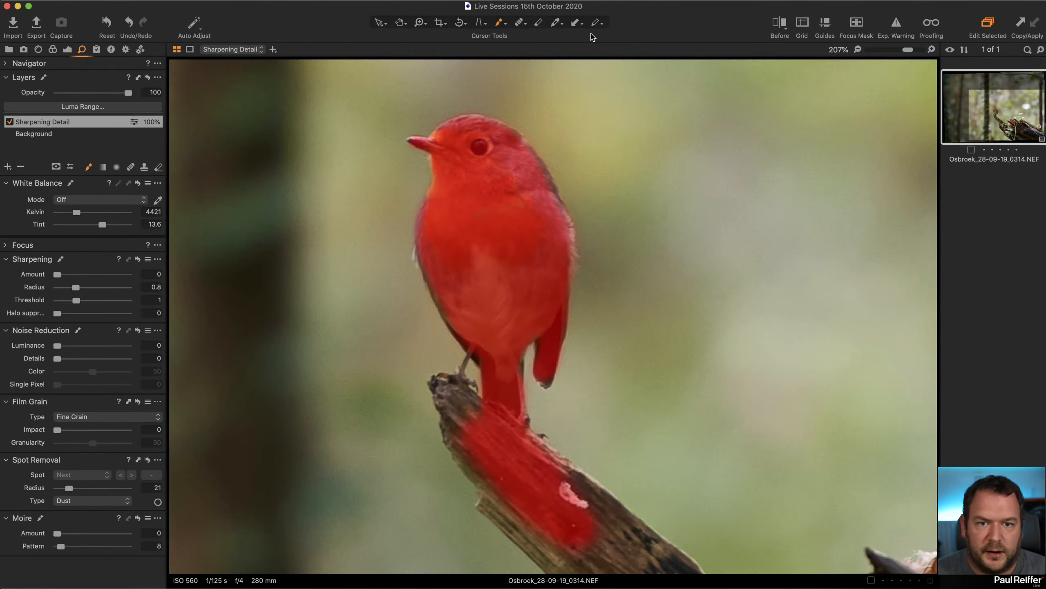
- Extend the mask down the branch to the log and erase the spill along the branch's lower edge
{"action": "key", "text": "super+0"}
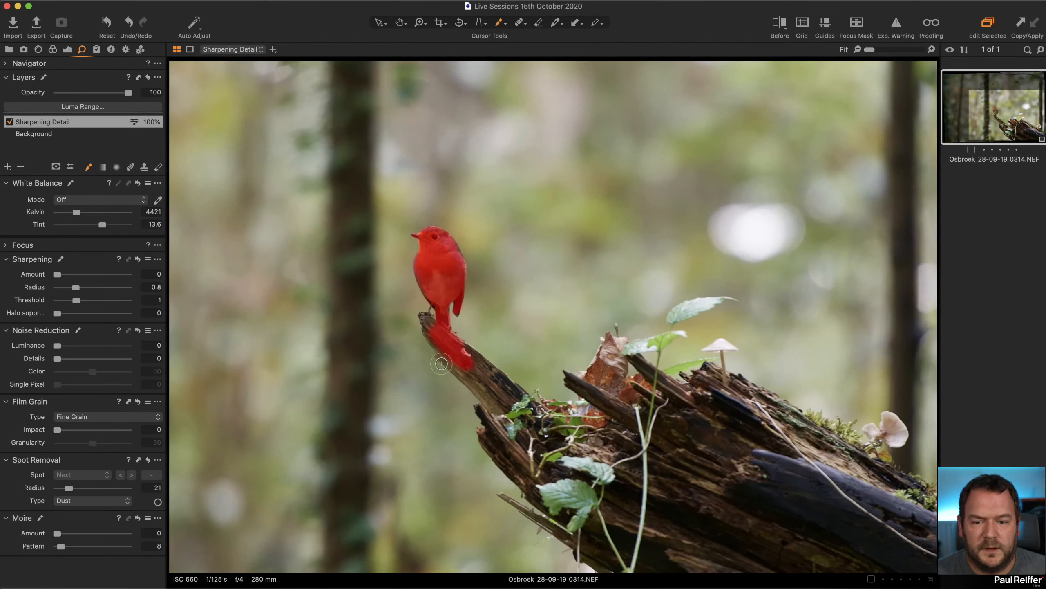
{"action": "mouse_move", "coordinate": [441, 363]}
{"action": "left_mouse_down"}
{"action": "mouse_move", "coordinate": [428, 323]}
{"action": "mouse_move", "coordinate": [470, 373]}
{"action": "mouse_move", "coordinate": [474, 355]}
{"action": "mouse_move", "coordinate": [513, 396]}
{"action": "mouse_move", "coordinate": [494, 396]}
{"action": "mouse_move", "coordinate": [519, 420]}
{"action": "mouse_move", "coordinate": [477, 364]}
{"action": "mouse_move", "coordinate": [467, 330]}
{"action": "mouse_move", "coordinate": [467, 342]}
{"action": "mouse_move", "coordinate": [428, 366]}
{"action": "left_mouse_up"}
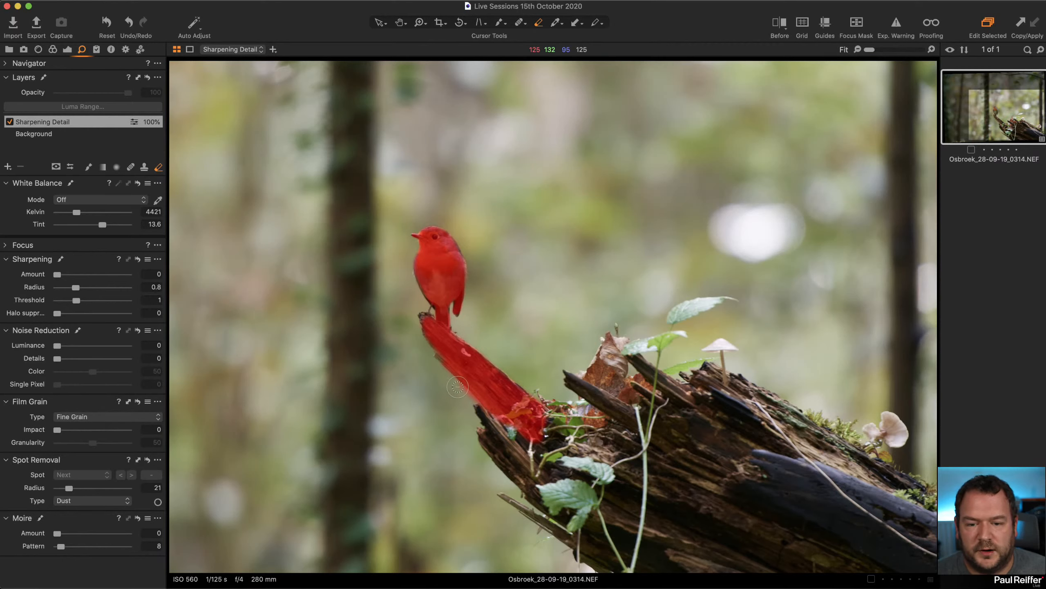
{"action": "mouse_move", "coordinate": [481, 412]}
{"action": "left_mouse_down"}
{"action": "mouse_move", "coordinate": [508, 456]}
{"action": "mouse_move", "coordinate": [552, 425]}
{"action": "mouse_move", "coordinate": [524, 423]}
{"action": "mouse_move", "coordinate": [539, 449]}
{"action": "mouse_move", "coordinate": [520, 436]}
{"action": "mouse_move", "coordinate": [566, 455]}
{"action": "left_mouse_up"}
- Paint the mask across the log and its leaves out to the photo's right edge with a larger brush
{"action": "key", "text": "b"}
{"action": "key", "text": "bracketright"}
{"action": "key", "text": "bracketright"}
{"action": "key", "text": "bracketright"}
{"action": "key", "text": "bracketright"}
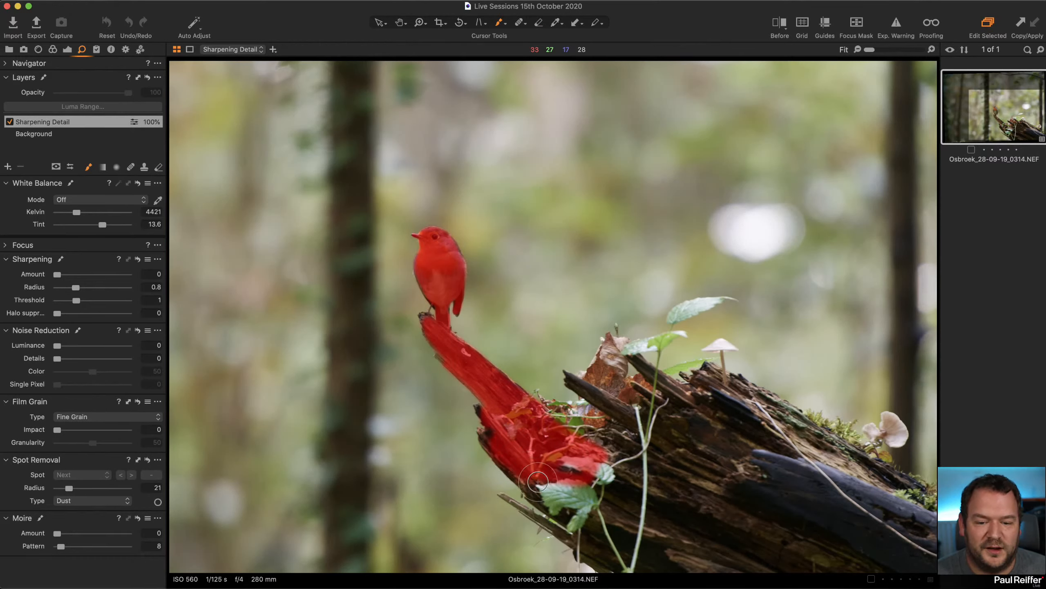
{"action": "mouse_move", "coordinate": [536, 474]}
{"action": "left_mouse_down"}
{"action": "mouse_move", "coordinate": [620, 530]}
{"action": "mouse_move", "coordinate": [556, 448]}
{"action": "mouse_move", "coordinate": [610, 366]}
{"action": "mouse_move", "coordinate": [617, 424]}
{"action": "mouse_move", "coordinate": [652, 389]}
{"action": "mouse_move", "coordinate": [646, 375]}
{"action": "mouse_move", "coordinate": [670, 411]}
{"action": "mouse_move", "coordinate": [714, 385]}
{"action": "mouse_move", "coordinate": [852, 466]}
{"action": "mouse_move", "coordinate": [741, 394]}
{"action": "mouse_move", "coordinate": [802, 426]}
{"action": "mouse_move", "coordinate": [921, 537]}
{"action": "mouse_move", "coordinate": [863, 476]}
{"action": "mouse_move", "coordinate": [689, 414]}
{"action": "mouse_move", "coordinate": [602, 461]}
{"action": "mouse_move", "coordinate": [623, 460]}
{"action": "mouse_move", "coordinate": [578, 460]}
{"action": "mouse_move", "coordinate": [586, 504]}
{"action": "mouse_move", "coordinate": [557, 515]}
{"action": "mouse_move", "coordinate": [642, 563]}
{"action": "mouse_move", "coordinate": [630, 565]}
{"action": "mouse_move", "coordinate": [582, 515]}
{"action": "mouse_move", "coordinate": [593, 441]}
{"action": "mouse_move", "coordinate": [598, 454]}
{"action": "mouse_move", "coordinate": [577, 423]}
{"action": "mouse_move", "coordinate": [598, 405]}
{"action": "mouse_move", "coordinate": [580, 382]}
{"action": "mouse_move", "coordinate": [607, 397]}
{"action": "mouse_move", "coordinate": [611, 362]}
{"action": "left_mouse_up"}
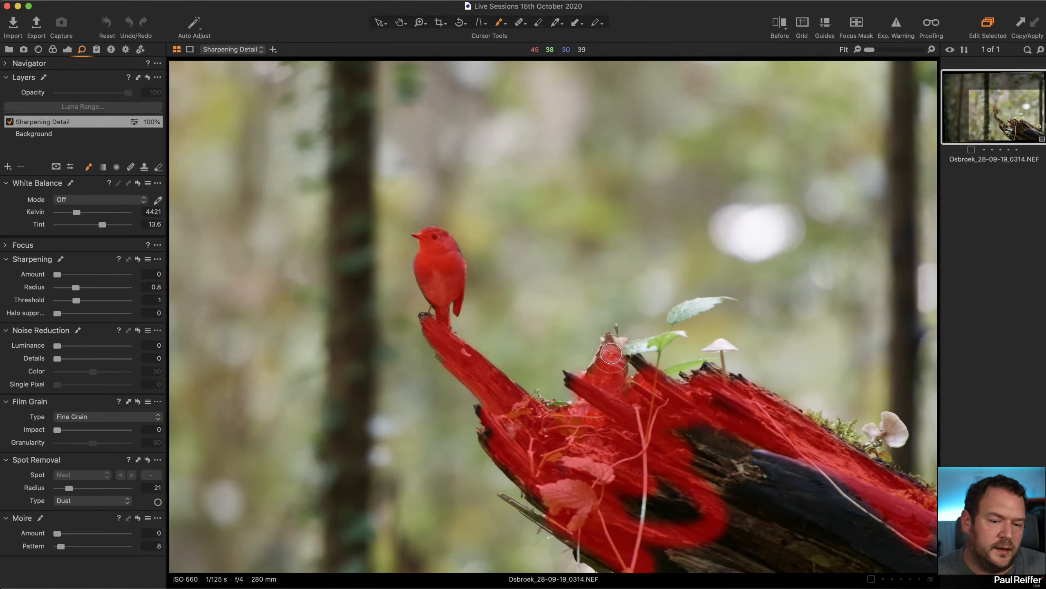
{"action": "mouse_move", "coordinate": [701, 470]}
{"action": "left_mouse_down"}
{"action": "mouse_move", "coordinate": [727, 410]}
{"action": "mouse_move", "coordinate": [798, 465]}
{"action": "mouse_move", "coordinate": [862, 496]}
{"action": "mouse_move", "coordinate": [733, 408]}
{"action": "mouse_move", "coordinate": [686, 397]}
{"action": "mouse_move", "coordinate": [775, 433]}
{"action": "mouse_move", "coordinate": [874, 495]}
{"action": "left_mouse_up"}
{"action": "mouse_move", "coordinate": [929, 571]}
{"action": "left_mouse_down"}
{"action": "mouse_move", "coordinate": [639, 568]}
{"action": "mouse_move", "coordinate": [933, 572]}
{"action": "left_mouse_up"}
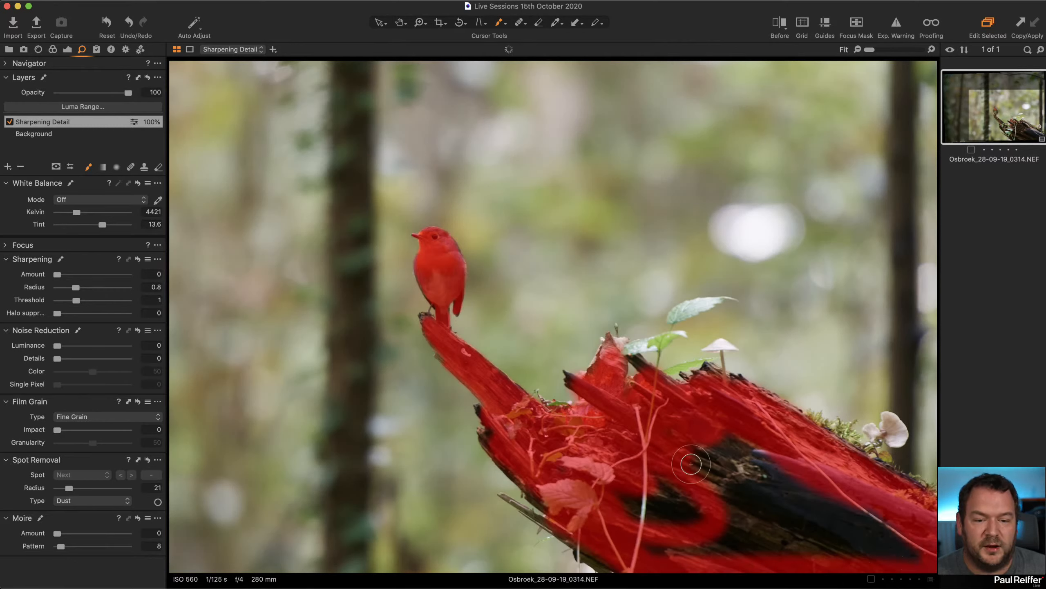
- Fill the remaining gaps in the Sharpening Detail mask so that it covers the log
{"action": "left_click", "coordinate": [60, 126]}
{"action": "right_click", "coordinate": [58, 122]}
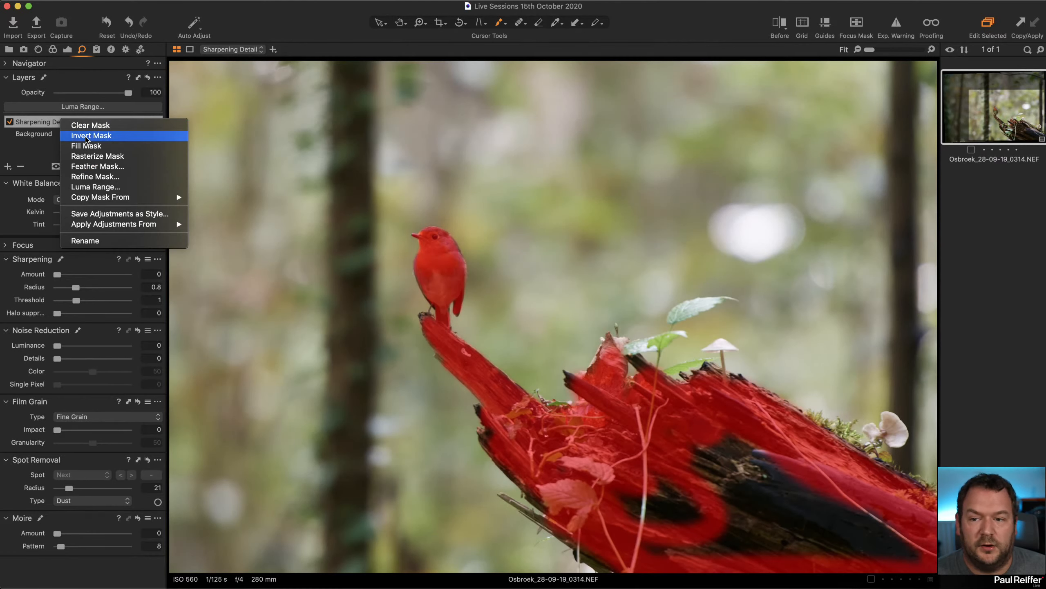
{"action": "left_click", "coordinate": [467, 324]}
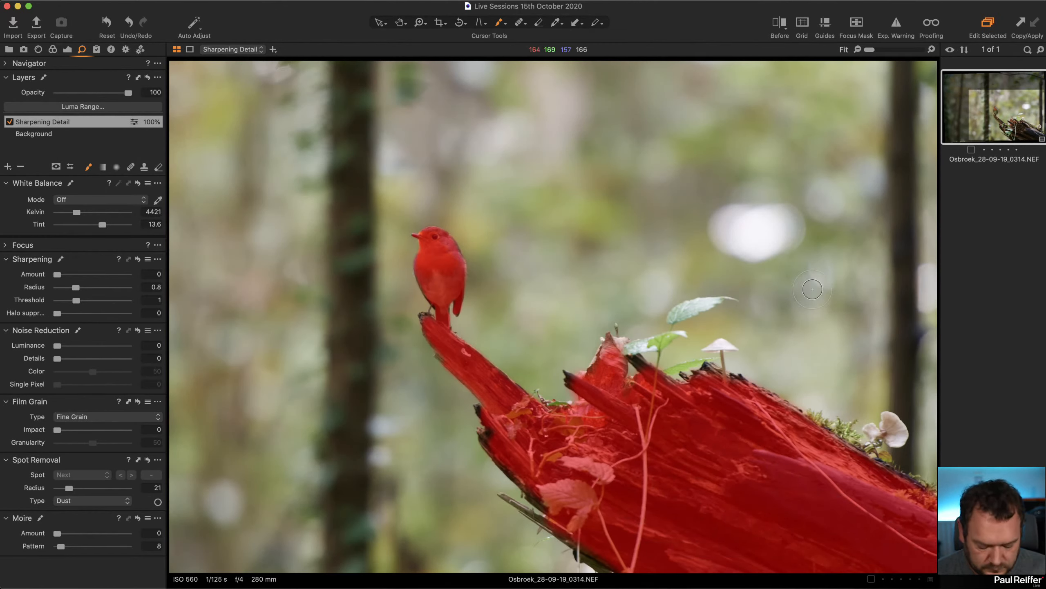
- Hide the mask and raise the Sharpening Detail layer's sharpening amount to about 58 while viewing the robin close up
{"action": "key", "text": "m"}
{"action": "key", "text": "z"}
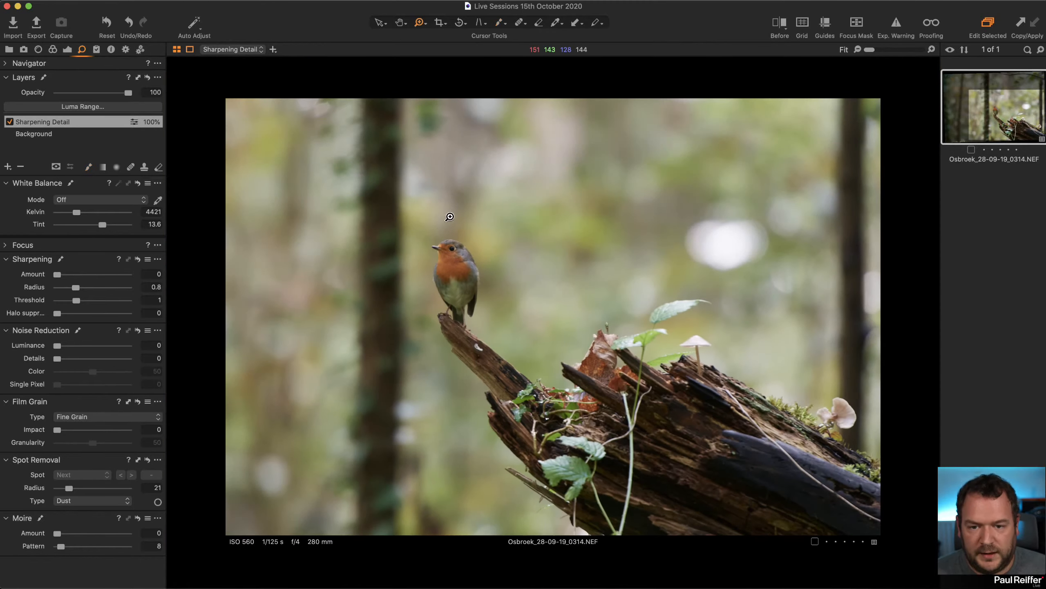
{"action": "key", "text": "super+alt+m"}
{"action": "left_click_drag", "start_coordinate": [366, 190], "coordinate": [539, 381]}
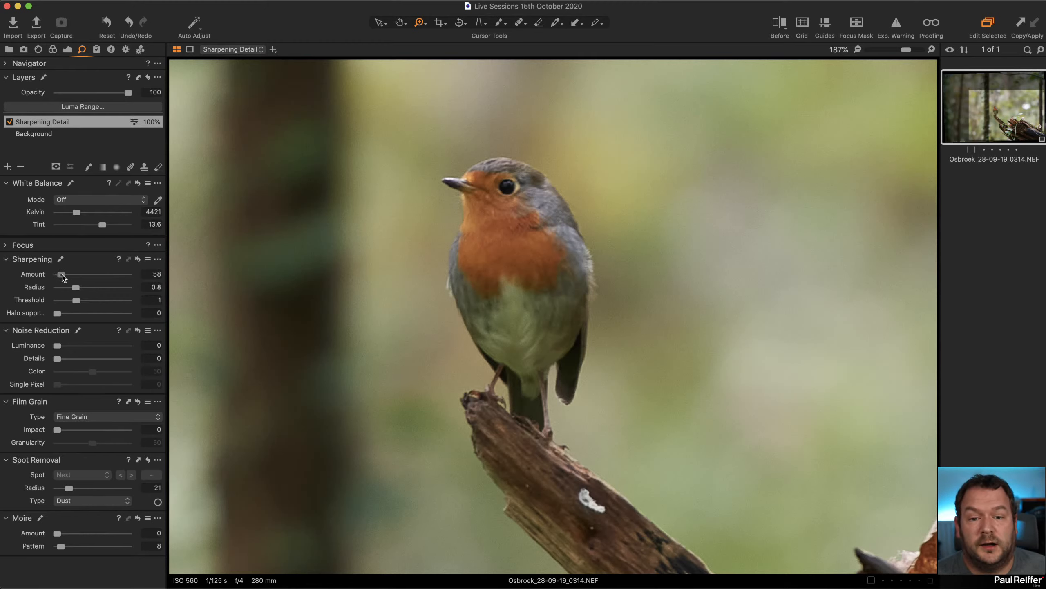
- Set clarity to 23 and structure to 15 on the Sharpening Detail layer and compare the robin with the layer off and on
{"action": "left_click", "coordinate": [67, 53]}
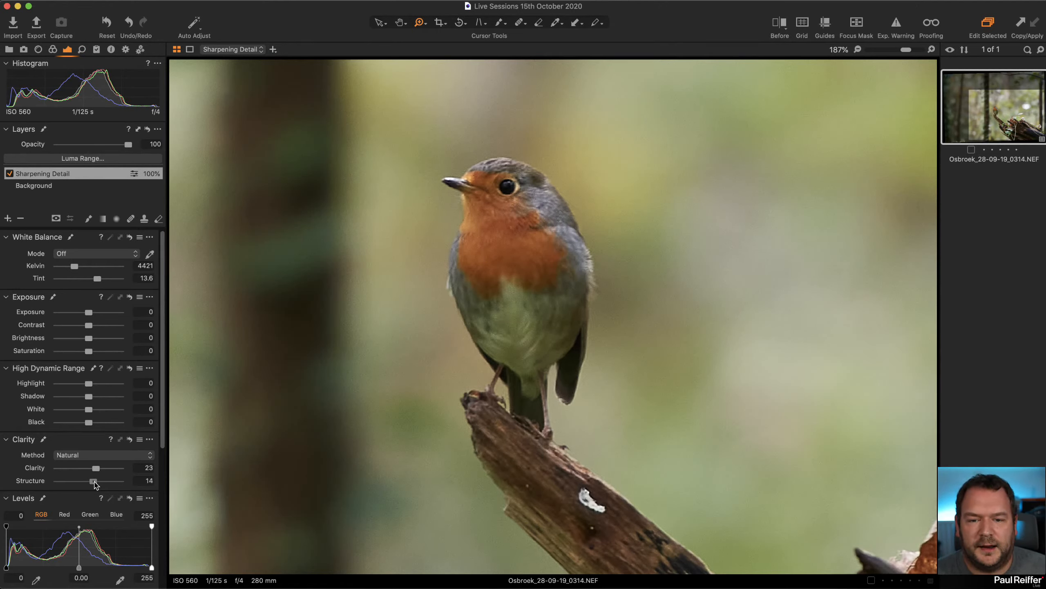
{"action": "left_click", "coordinate": [9, 174]}
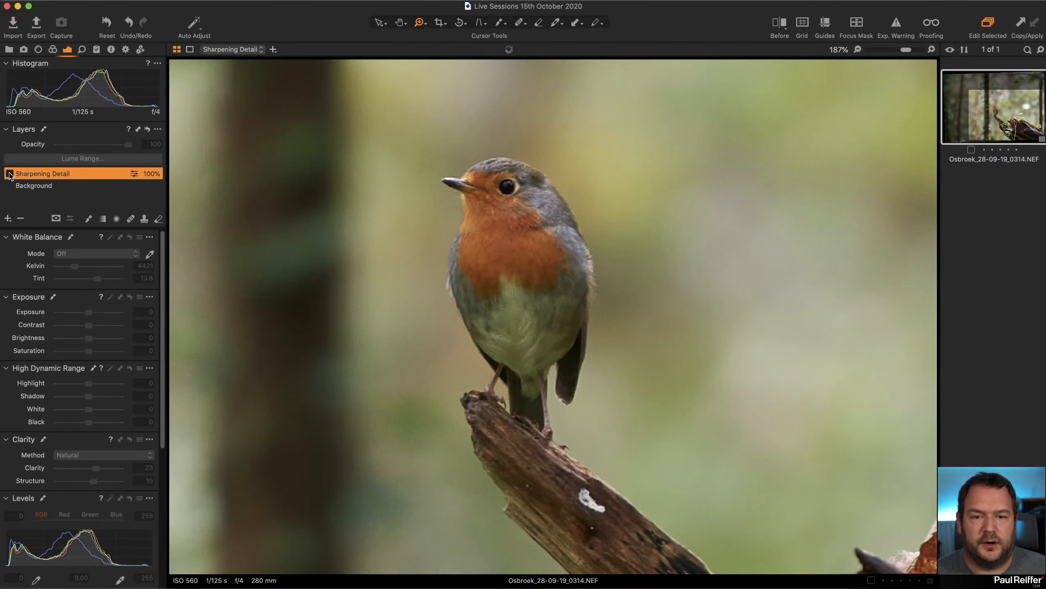
{"action": "left_click", "coordinate": [9, 173]}
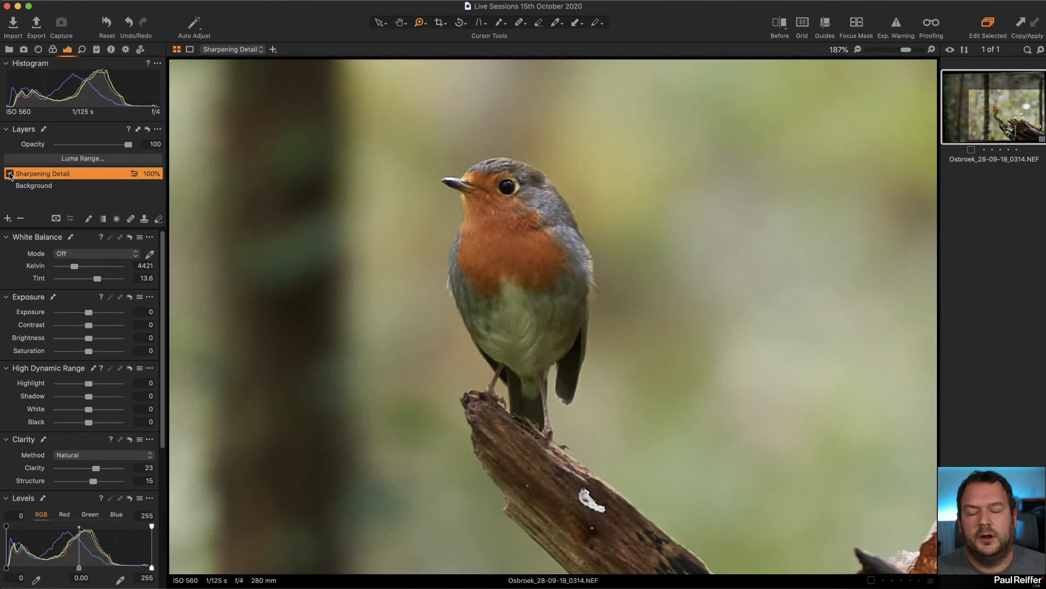
{"action": "left_click", "coordinate": [9, 174]}
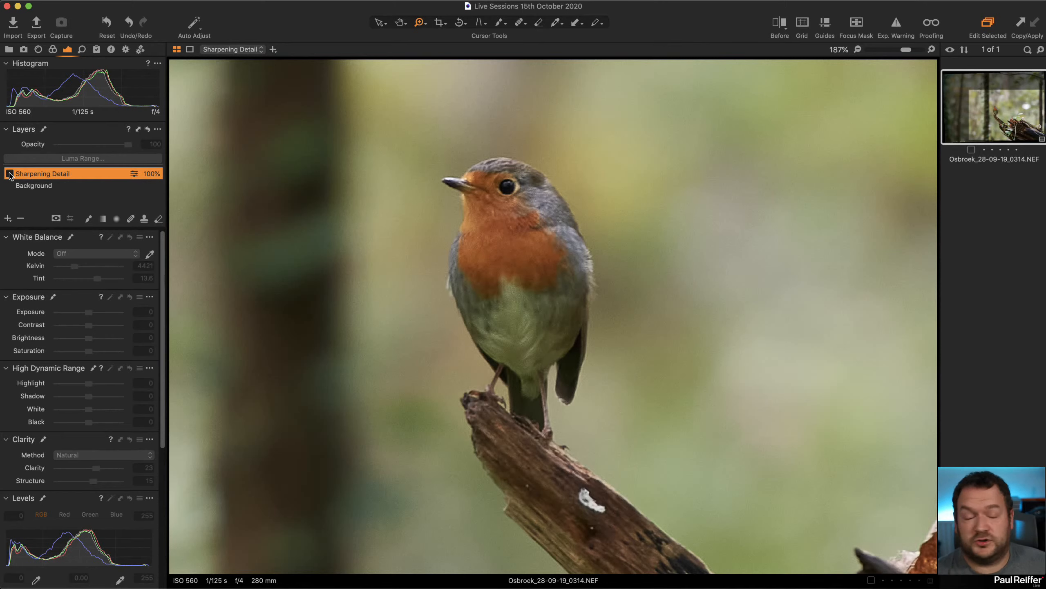
{"action": "left_click", "coordinate": [9, 173]}
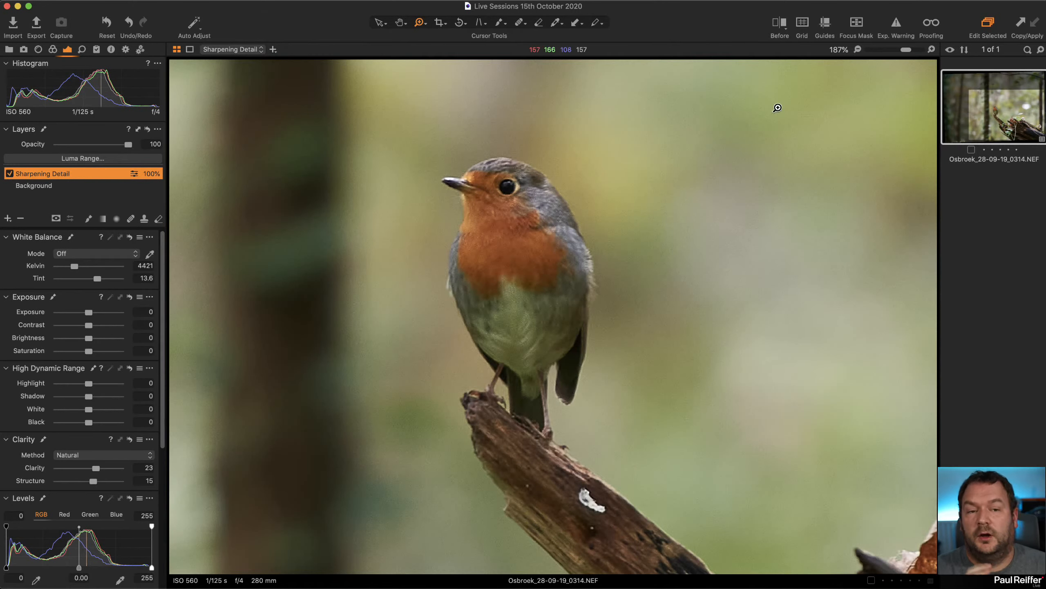
- Compare the photo in the before/after split view and raise the Sharpening Detail layer's clarity to 33 and structure to 23
{"action": "left_click", "coordinate": [779, 24]}
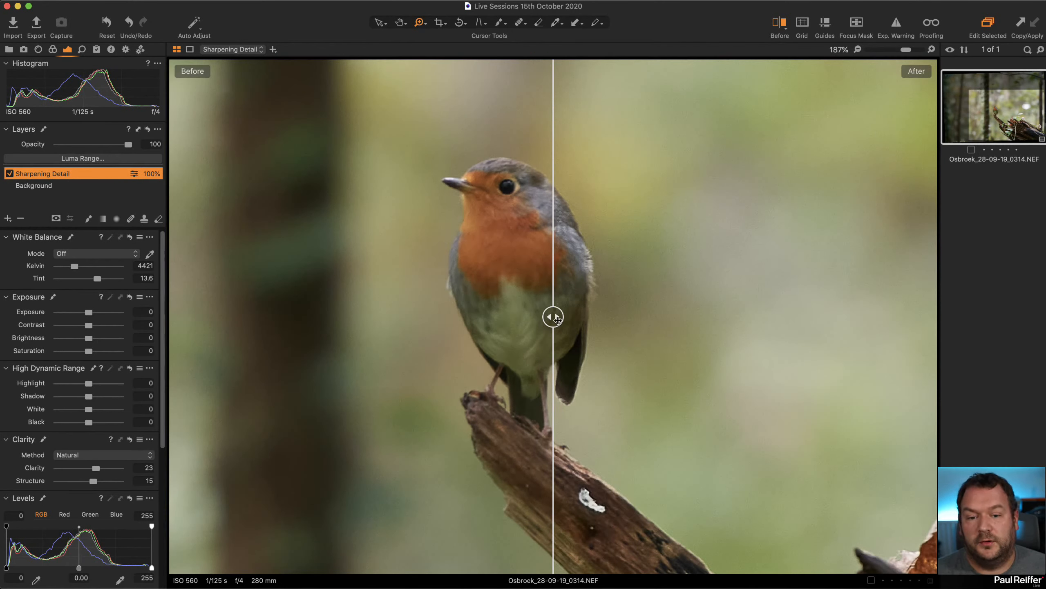
{"action": "left_click_drag", "start_coordinate": [554, 320], "coordinate": [506, 355]}
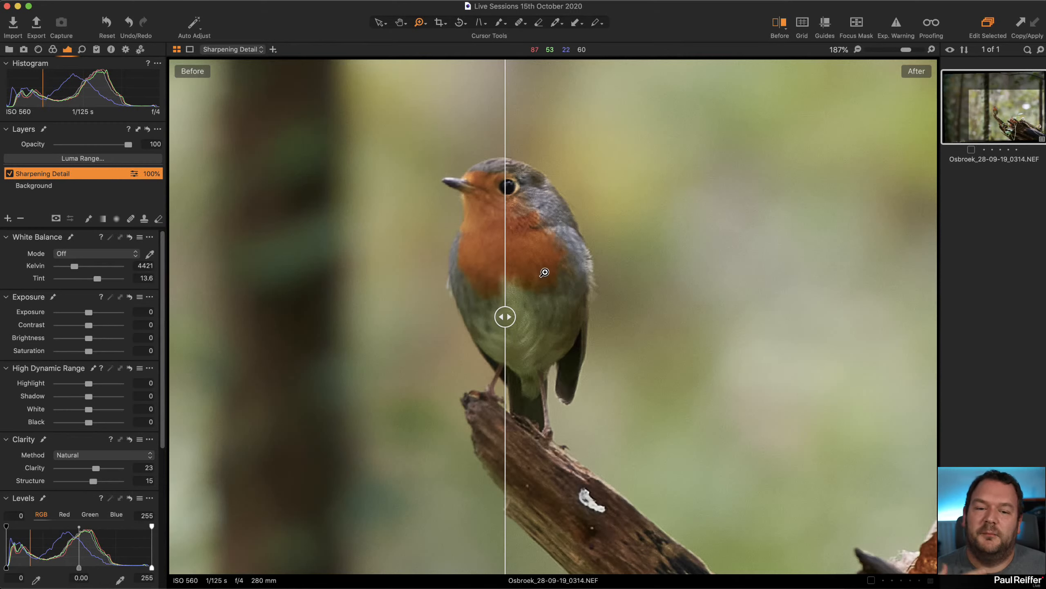
{"action": "left_click", "coordinate": [719, 258], "text": "alt"}
{"action": "left_click", "coordinate": [719, 259], "text": "alt"}
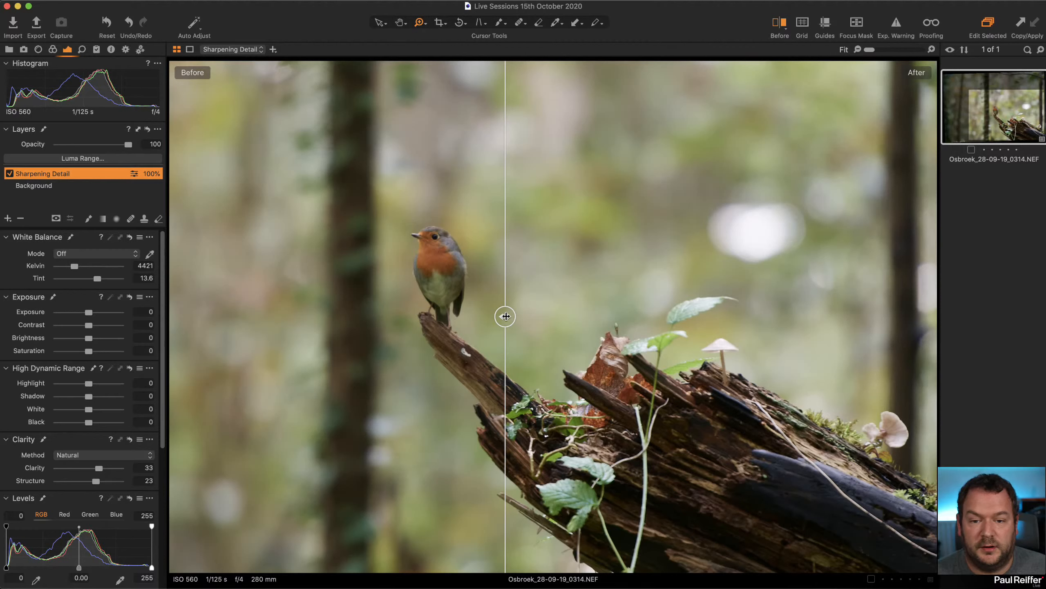
{"action": "left_click_drag", "start_coordinate": [505, 316], "coordinate": [336, 396]}
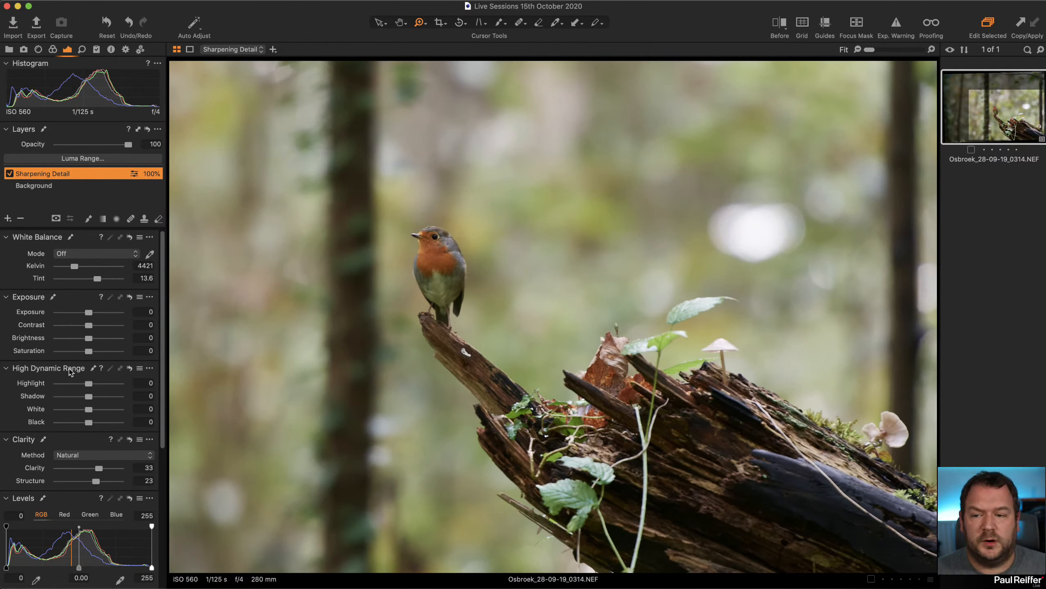
- Add a "Left Hand Grad" layer with a linear gradient from the photo's left edge to the robin and set its exposure to -0.36
{"action": "left_click", "coordinate": [7, 218]}
{"action": "left_click", "coordinate": [103, 218]}
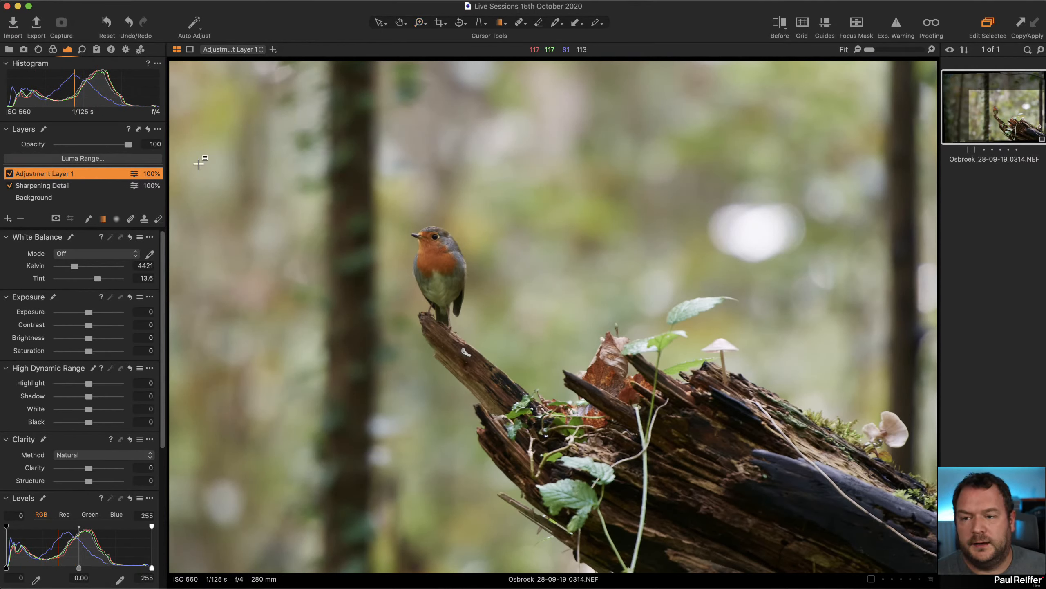
{"action": "double_click", "coordinate": [40, 174]}
{"action": "type", "text": "Left"}
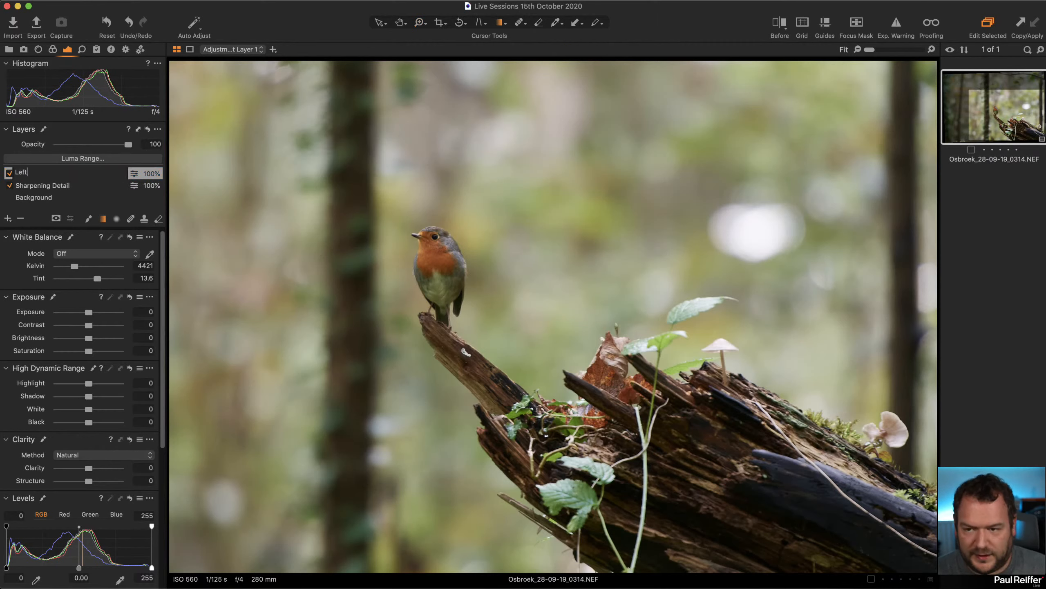
{"action": "type", "text": " Hand Grad"}
{"action": "key", "text": "Return"}
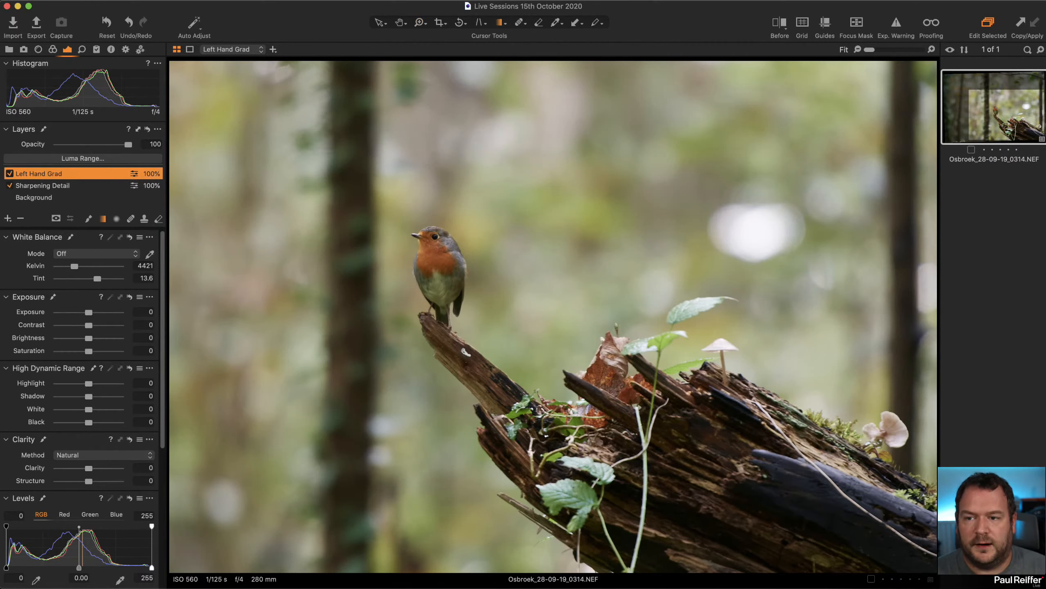
{"action": "left_click_drag", "start_coordinate": [177, 291], "coordinate": [438, 296]}
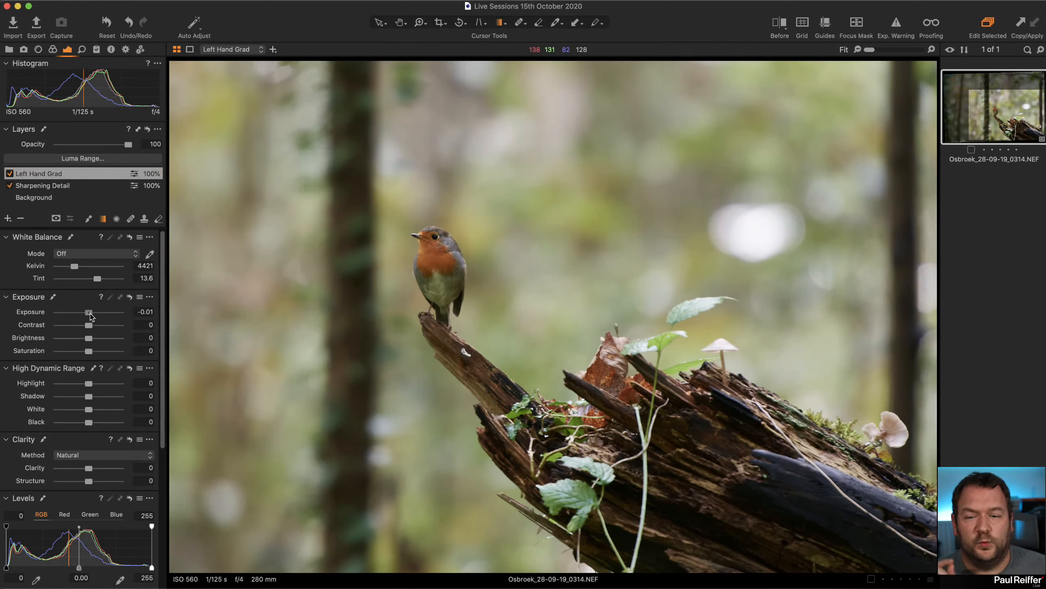
{"action": "left_click_drag", "start_coordinate": [90, 313], "coordinate": [87, 313]}
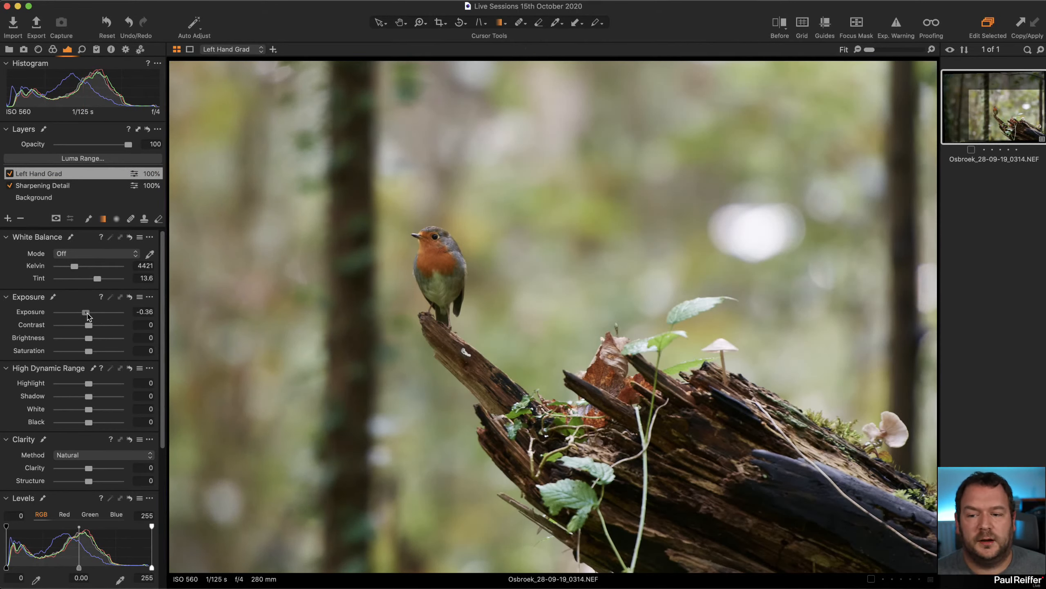
- Add a "Top Grad" layer with a linear gradient running down from the upper part of the photo and set its exposure to -0.23
{"action": "left_click", "coordinate": [7, 218]}
{"action": "double_click", "coordinate": [44, 174]}
{"action": "type", "text": "Top"}
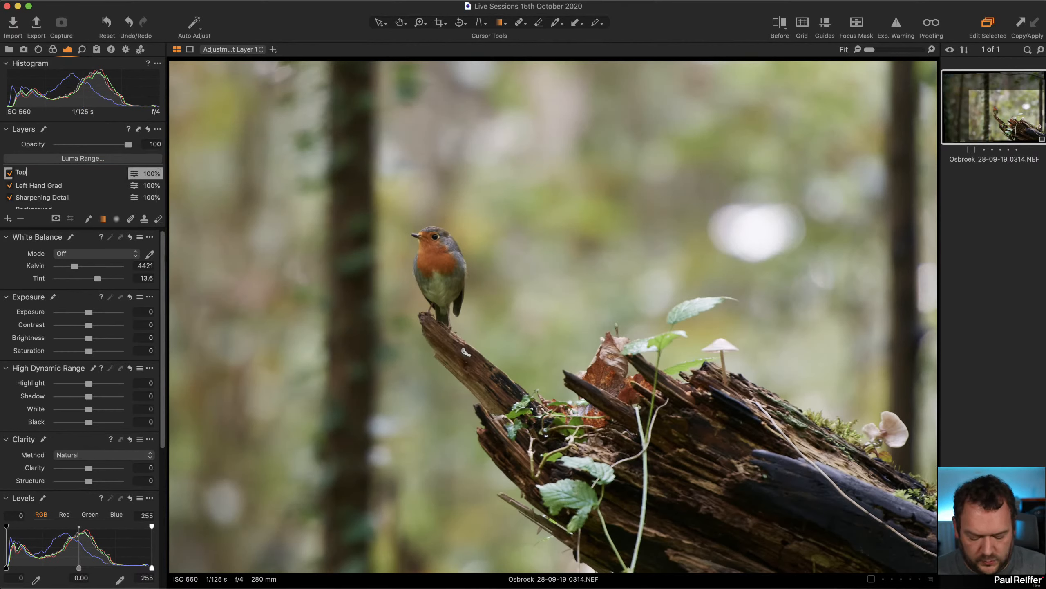
{"action": "type", "text": " Grad"}
{"action": "key", "text": "Return"}
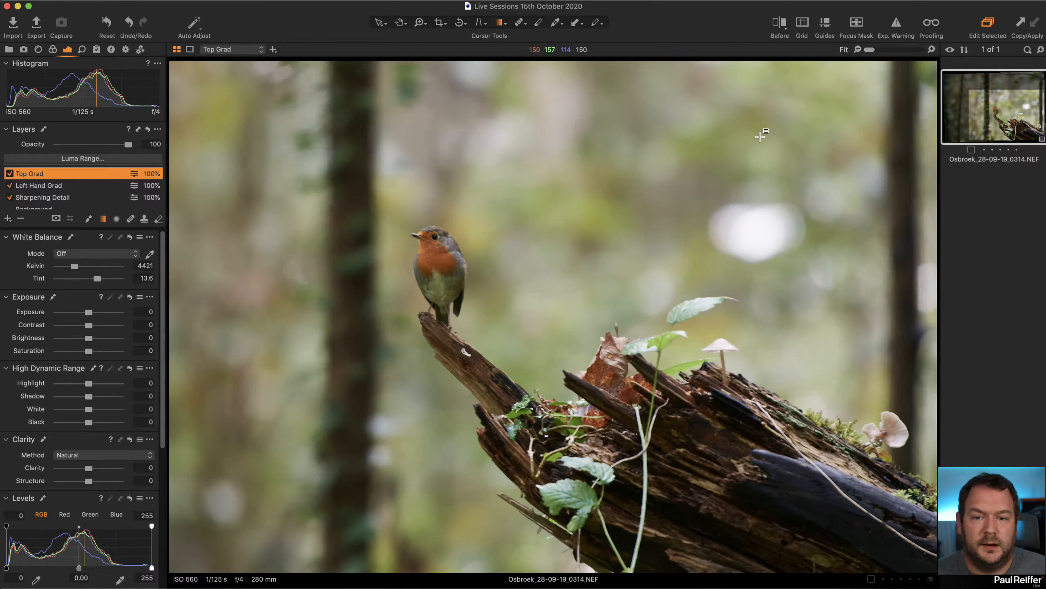
{"action": "mouse_move", "coordinate": [540, 136]}
{"action": "left_mouse_down"}
{"action": "mouse_move", "coordinate": [536, 313]}
{"action": "mouse_move", "coordinate": [537, 304]}
{"action": "mouse_move", "coordinate": [524, 309]}
{"action": "left_mouse_up"}
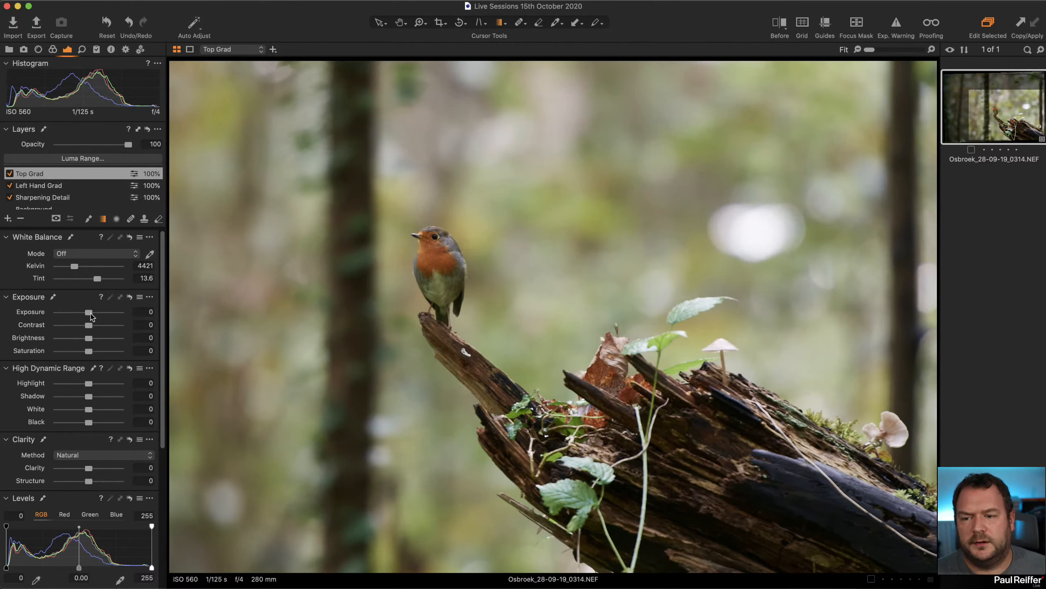
{"action": "left_click_drag", "start_coordinate": [91, 316], "coordinate": [90, 316]}
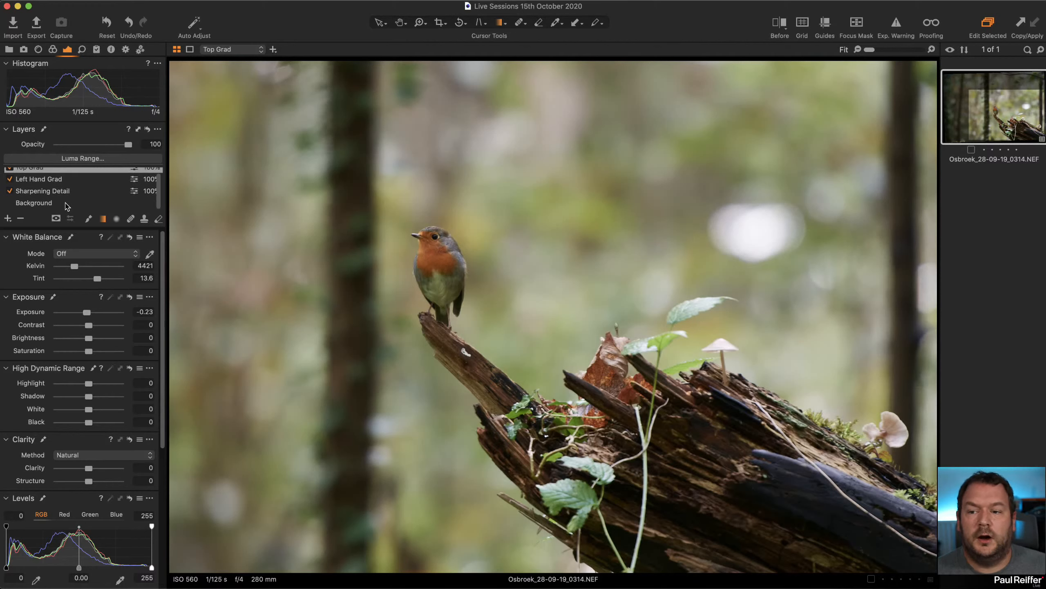
- Select the Background layer and lower its Levels white input point to 246
{"action": "left_click", "coordinate": [81, 207]}
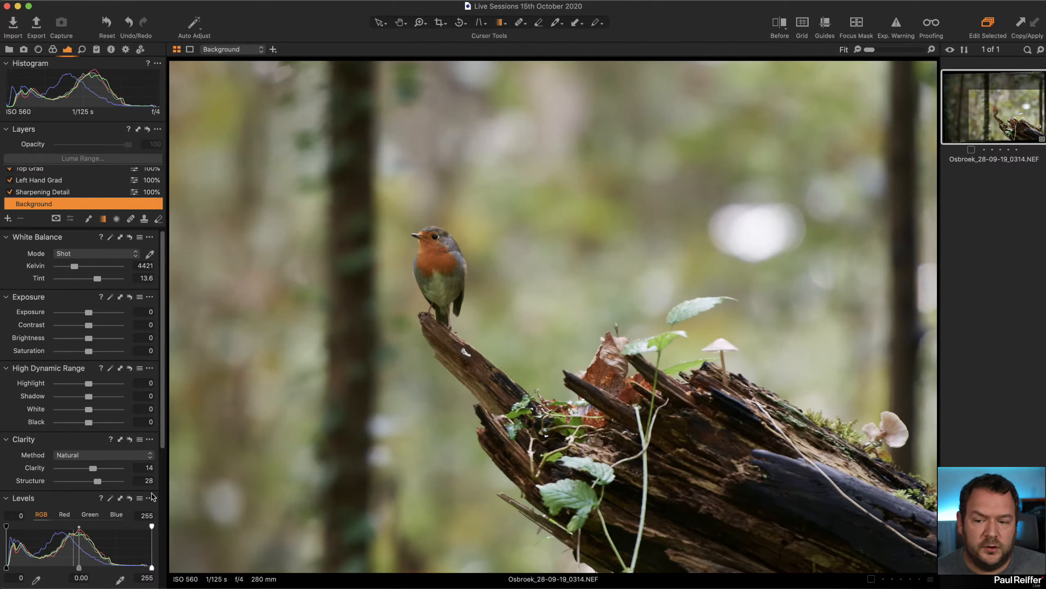
{"action": "left_click_drag", "start_coordinate": [151, 569], "coordinate": [148, 570]}
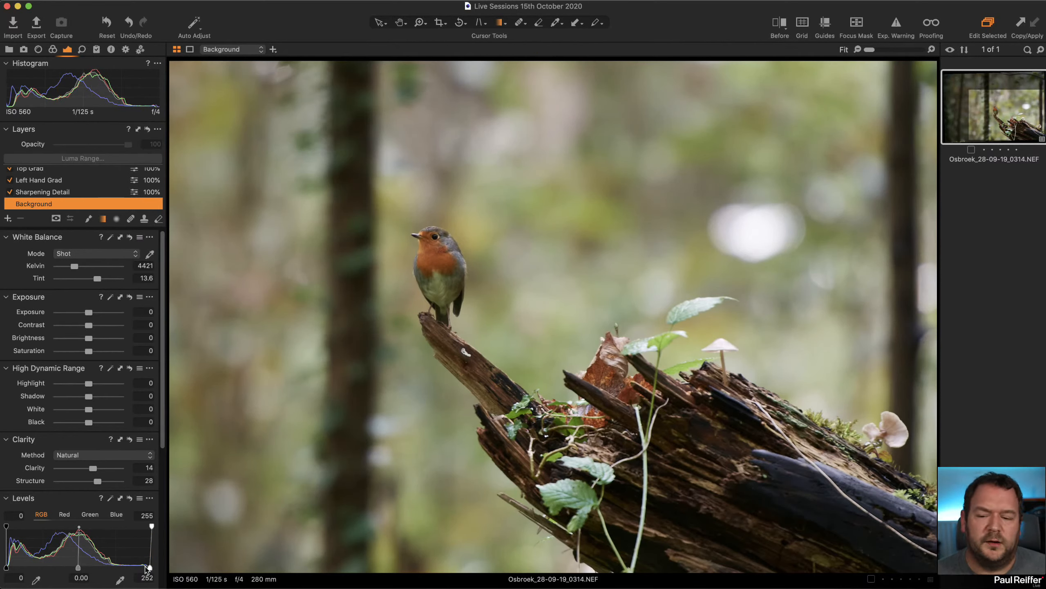
{"action": "left_click_drag", "start_coordinate": [151, 569], "coordinate": [146, 569]}
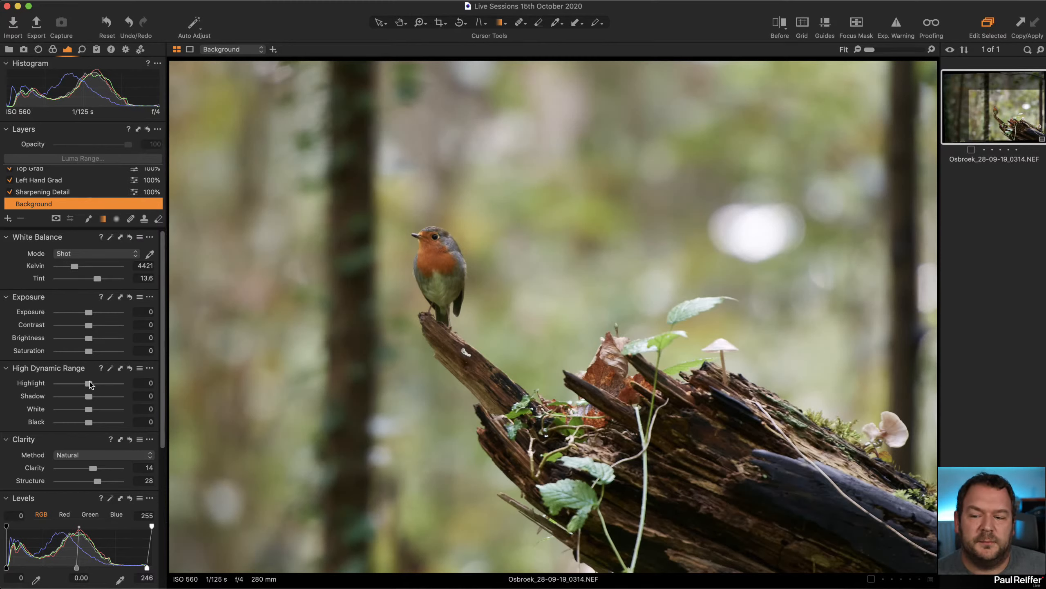
- Set the Background layer's High Dynamic Range highlight to -37 and white to -39, and compare the photo in the before/after split view
{"action": "left_click_drag", "start_coordinate": [89, 383], "coordinate": [78, 411]}
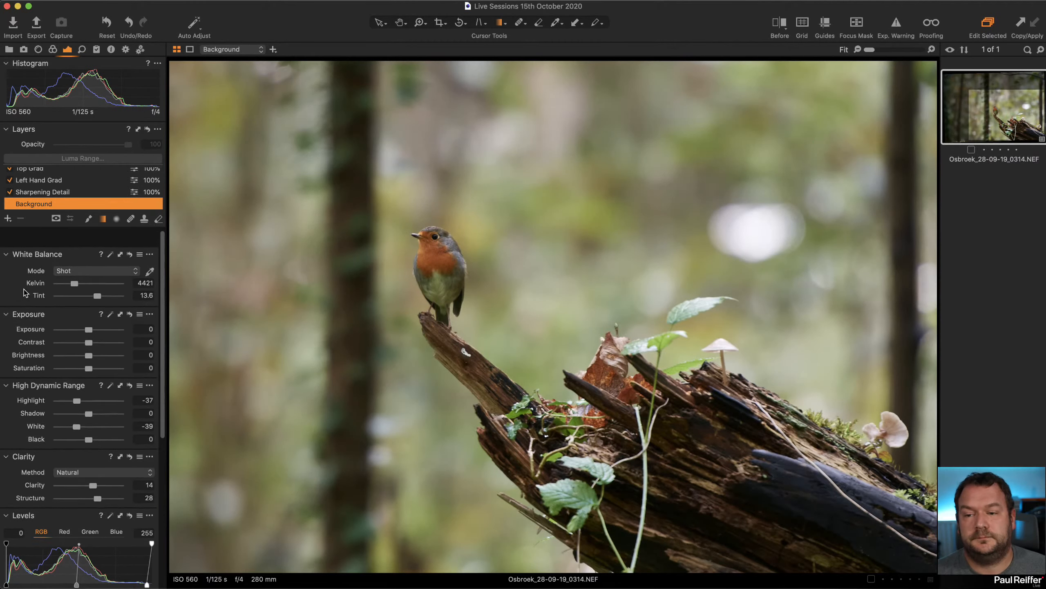
{"action": "left_click", "coordinate": [783, 25]}
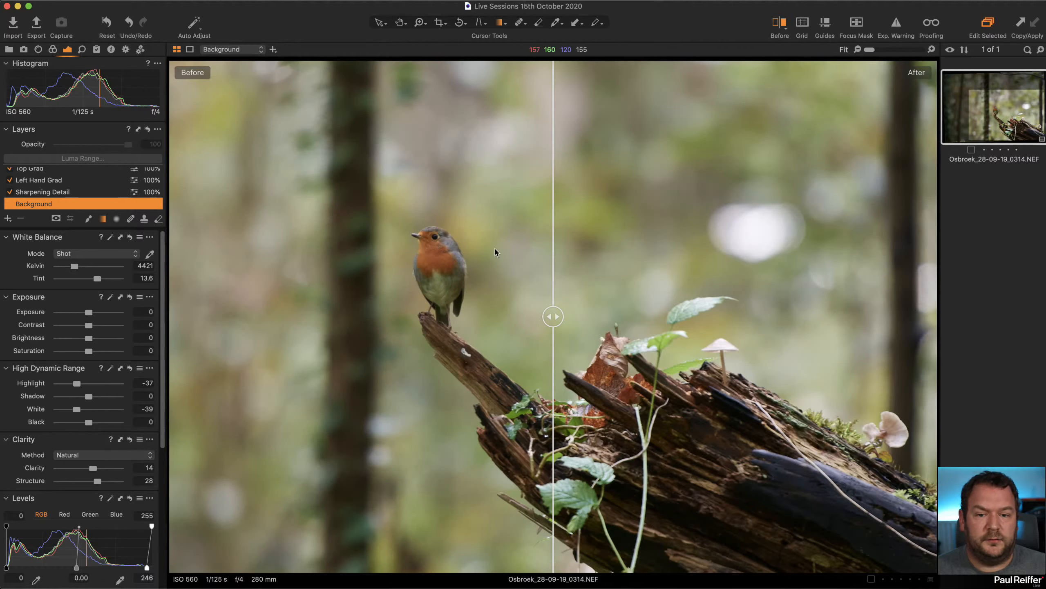
{"action": "left_click_drag", "start_coordinate": [553, 316], "coordinate": [60, 259]}
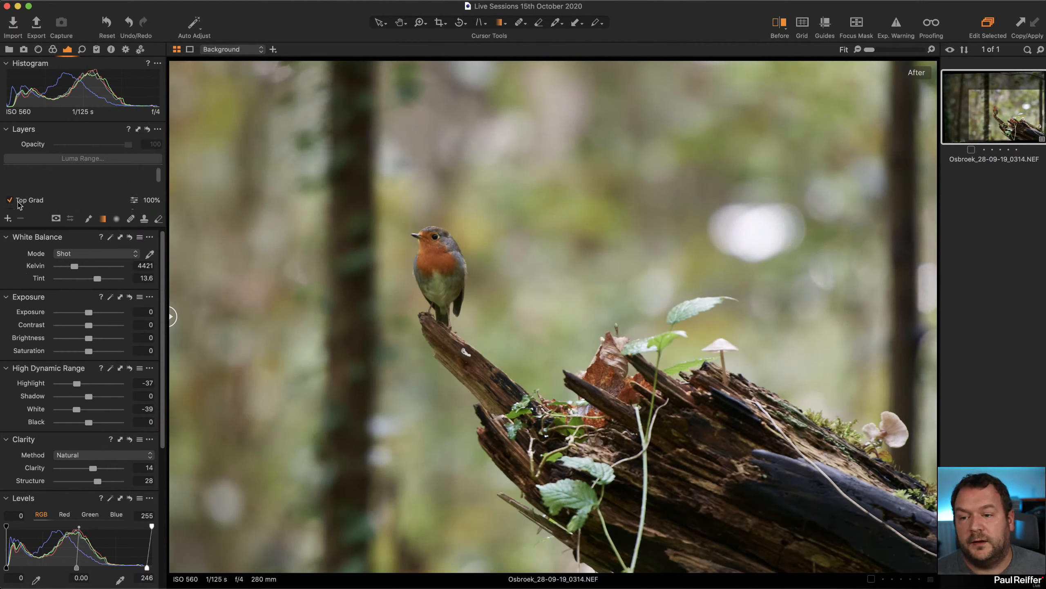
- Add a new adjustment layer with a filled mask and name it "Warmth"
{"action": "left_click", "coordinate": [8, 218]}
{"action": "right_click", "coordinate": [47, 175]}
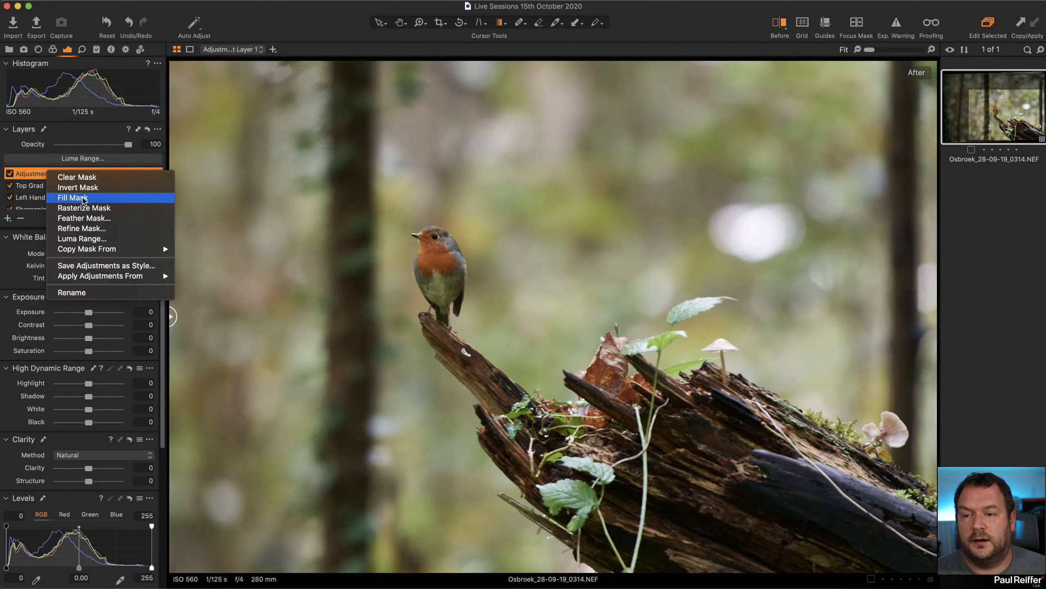
{"action": "left_click", "coordinate": [83, 197]}
{"action": "double_click", "coordinate": [45, 174]}
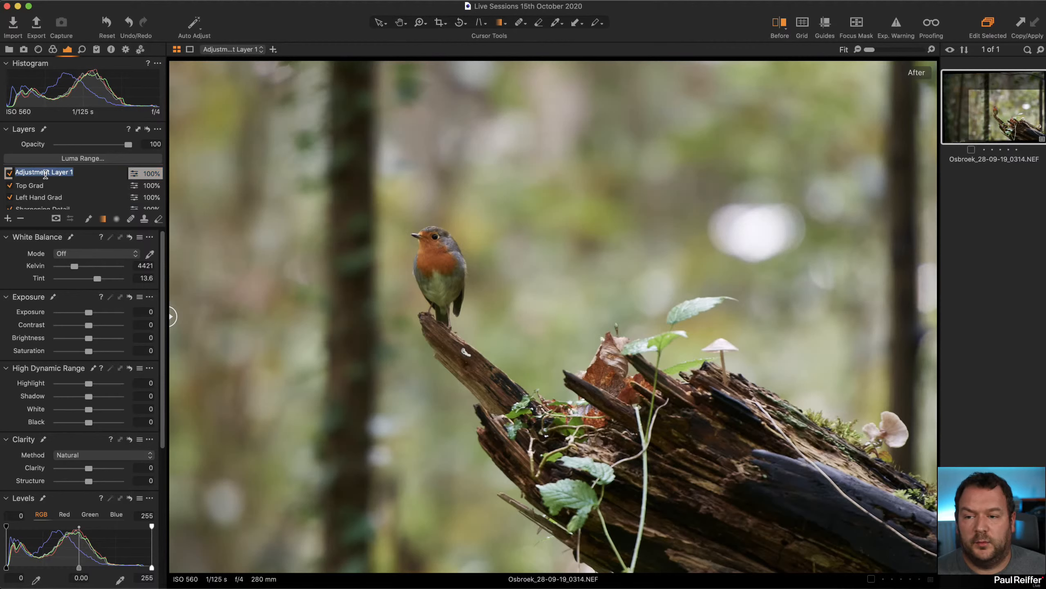
{"action": "type", "text": "Warmth"}
{"action": "key", "text": "Return"}
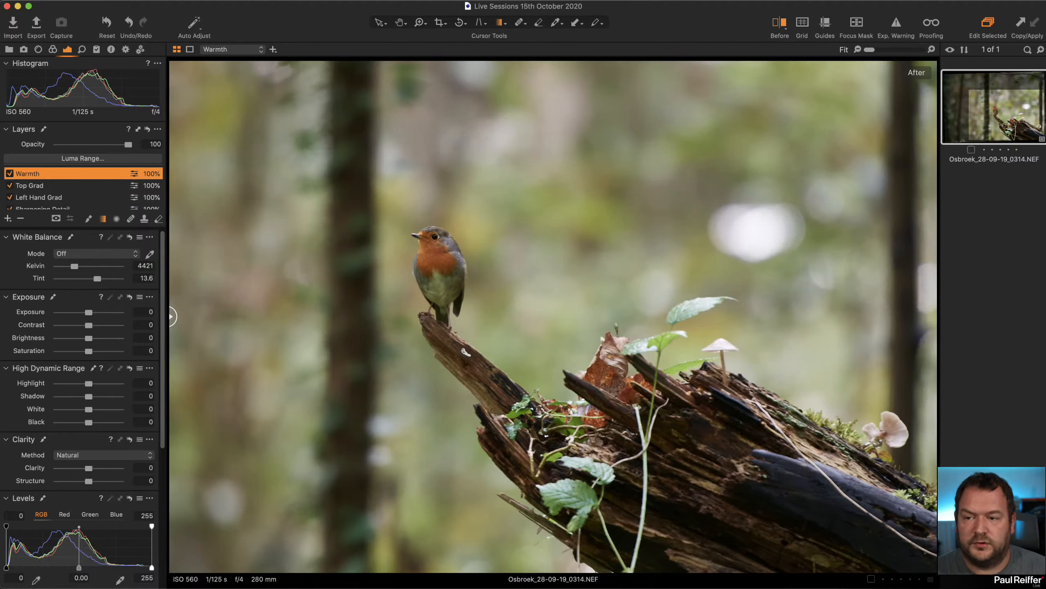
{"action": "mouse_move", "coordinate": [74, 266]}
{"action": "left_mouse_down"}
{"action": "mouse_move", "coordinate": [102, 279]}
{"action": "mouse_move", "coordinate": [71, 267]}
{"action": "left_mouse_up"}
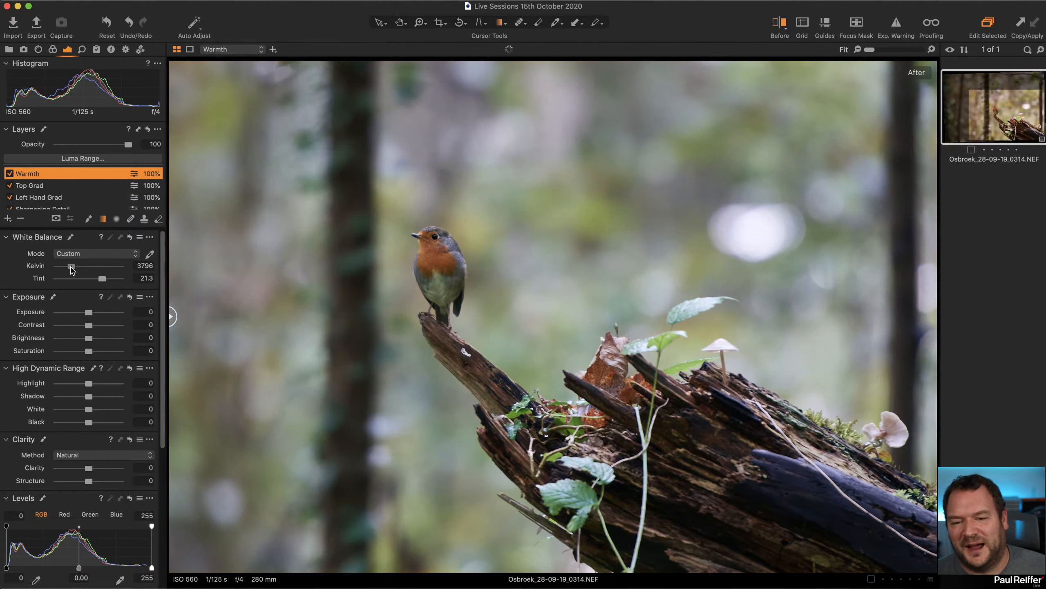
{"action": "left_click", "coordinate": [117, 253]}
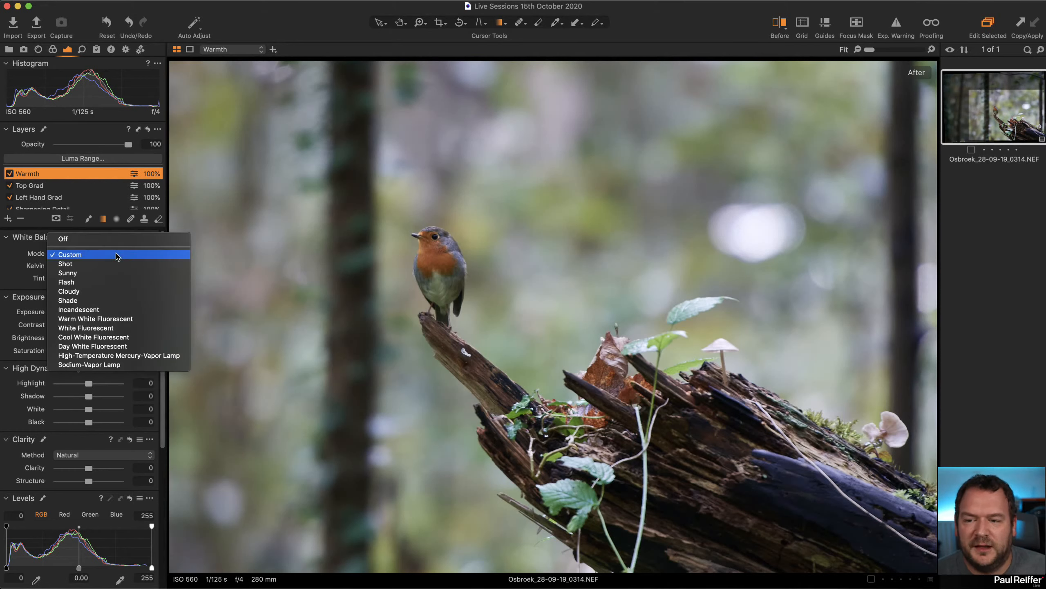
{"action": "left_click", "coordinate": [94, 241]}
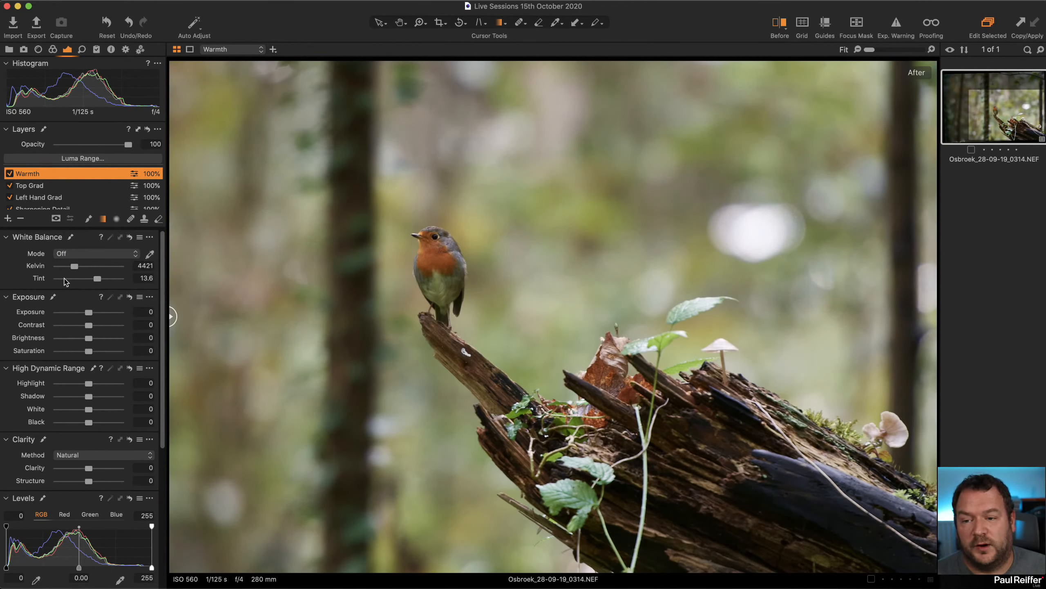
- Set the Warmth layer's white balance to 4520 Kelvin with a tint of 15.2
{"action": "left_click", "coordinate": [75, 266]}
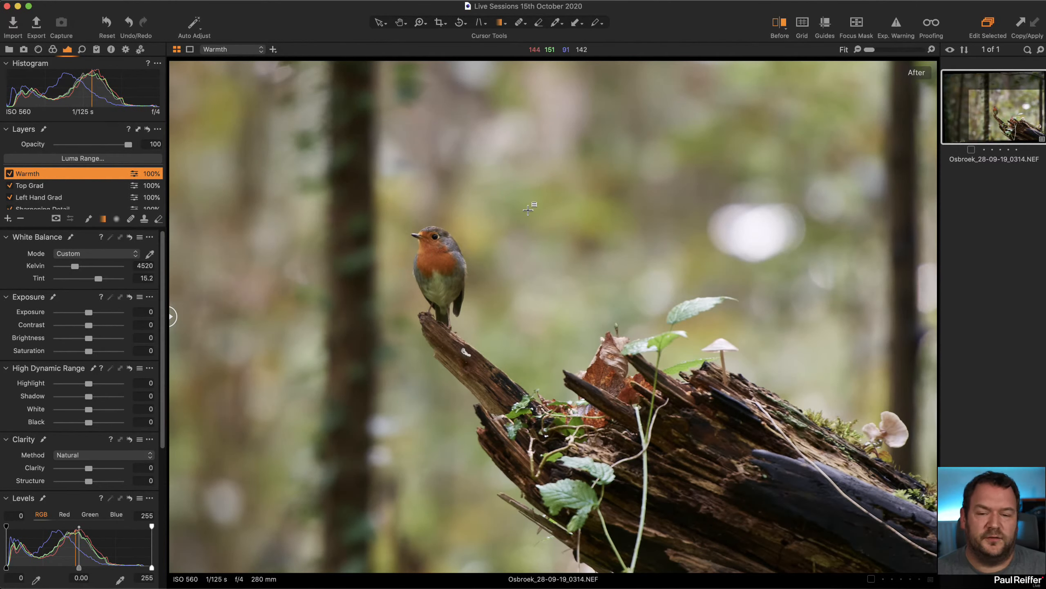
- Create a new unedited variant of the robin photo, compare it side by side with the edited variant, and return to the edited one
{"action": "right_click", "coordinate": [998, 111]}
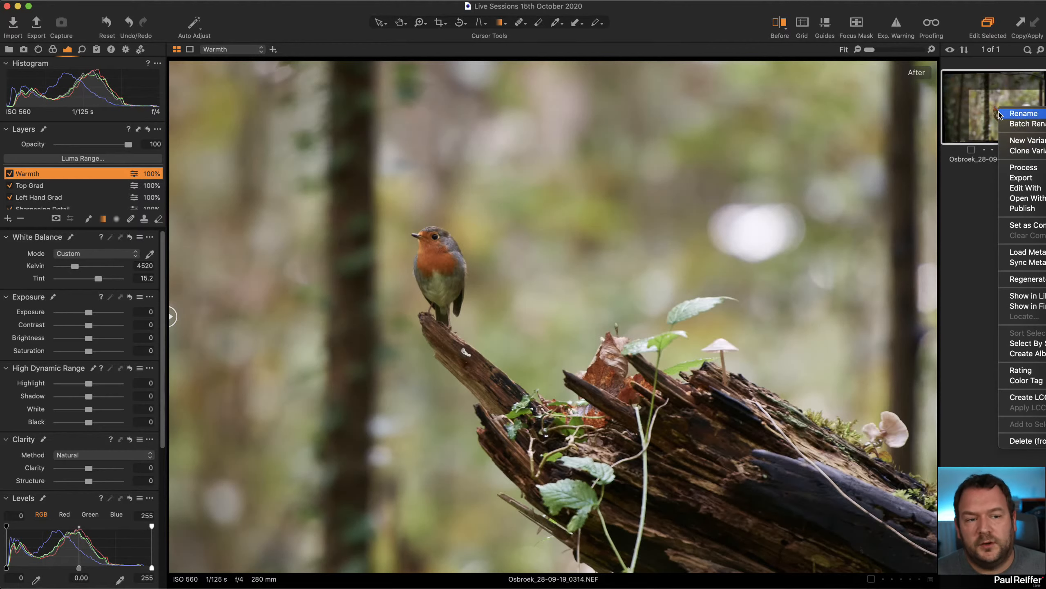
{"action": "left_click", "coordinate": [1011, 140]}
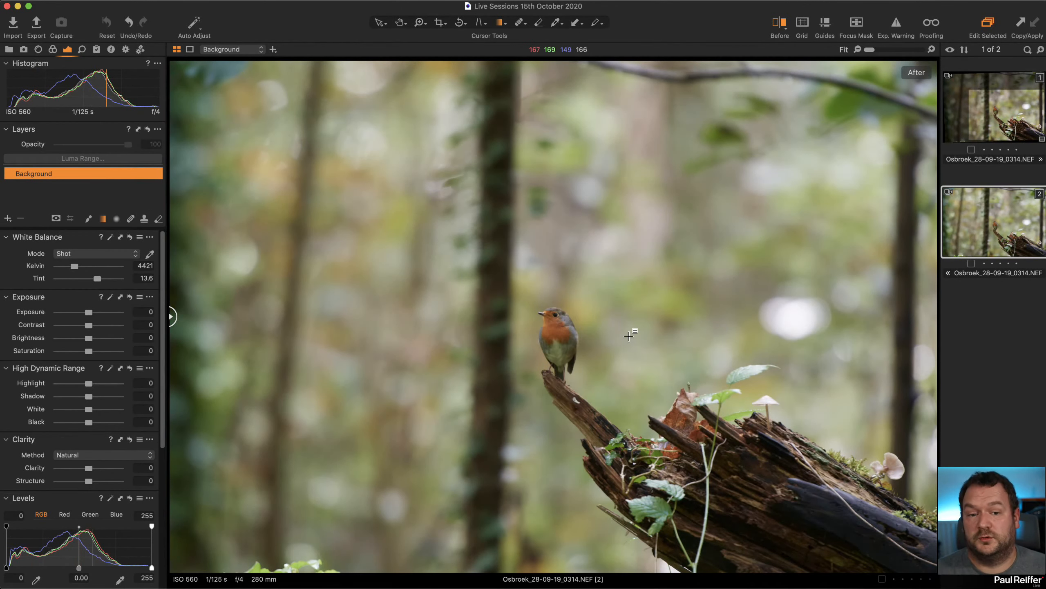
{"action": "left_click", "coordinate": [989, 135]}
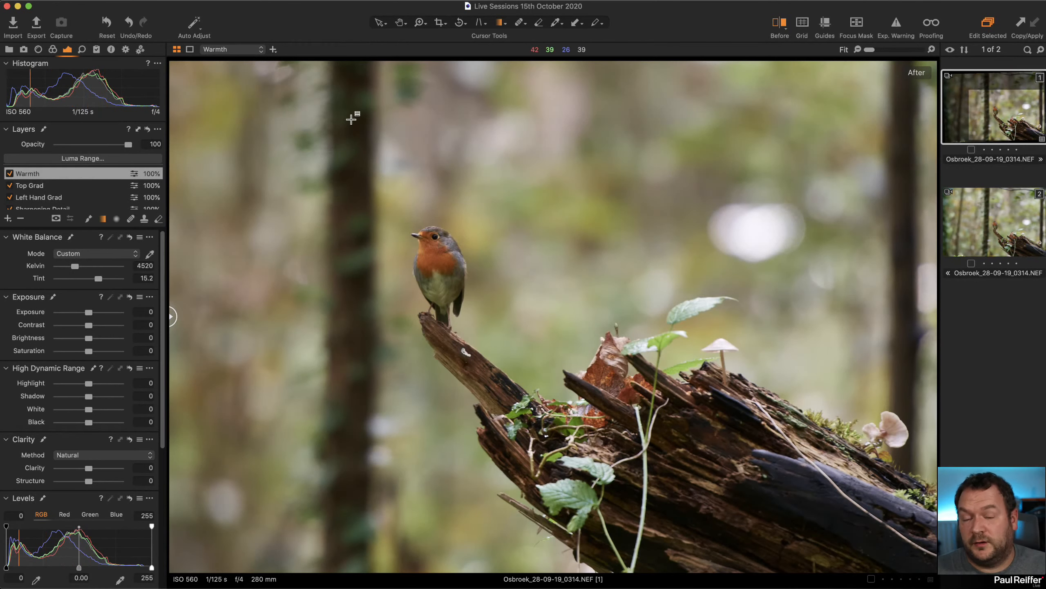
{"action": "left_click", "coordinate": [991, 214], "text": "super"}
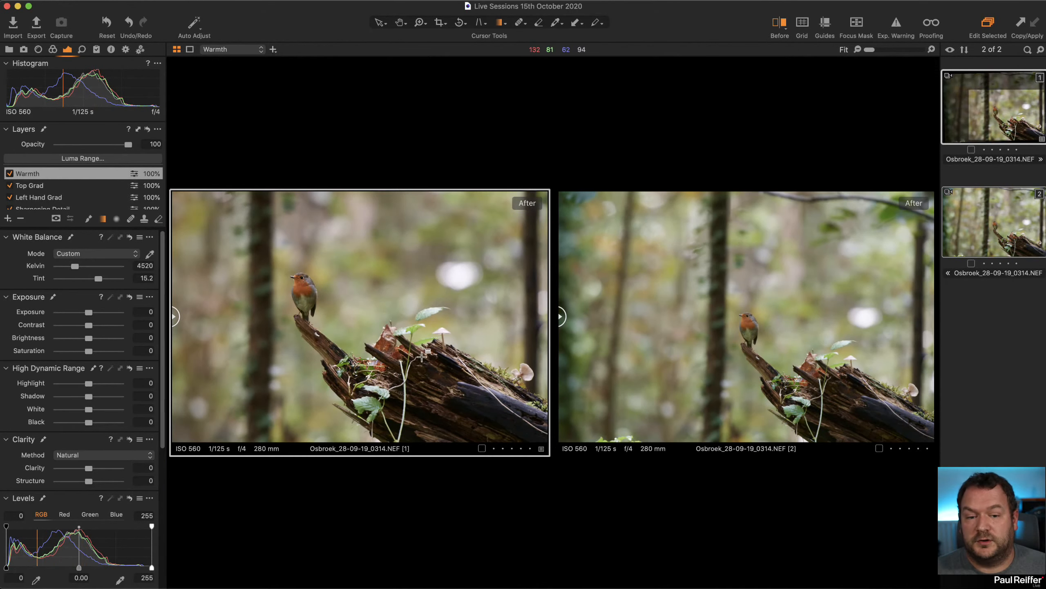
{"action": "left_click", "coordinate": [1022, 356]}
{"action": "left_click", "coordinate": [1017, 113]}
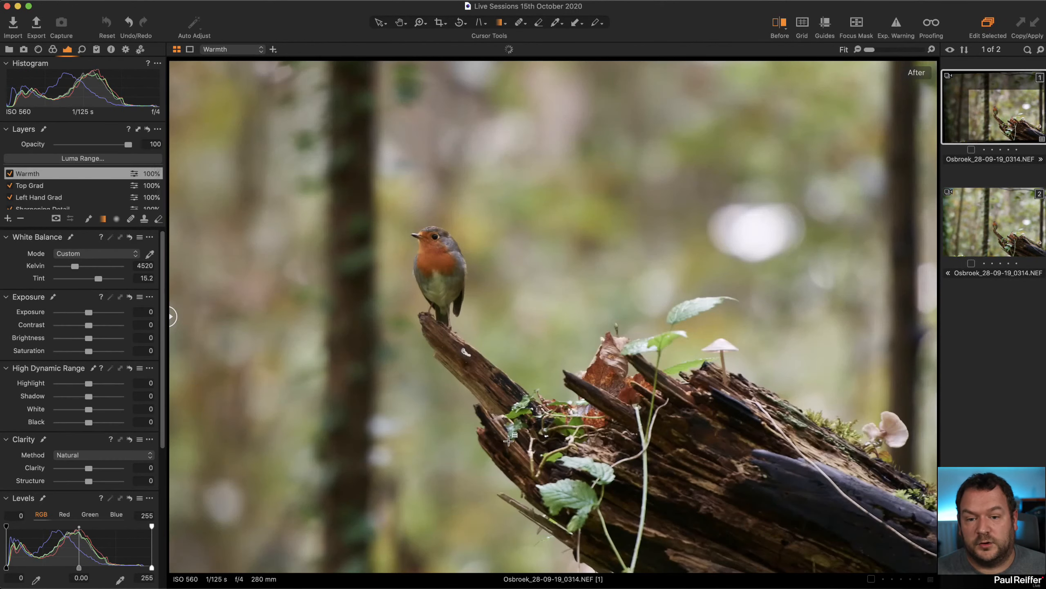
- Inspect the robin and the branch at 200% and 100% magnification
{"action": "key", "text": "z"}
{"action": "left_click", "coordinate": [440, 254]}
{"action": "left_click", "coordinate": [442, 260]}
{"action": "left_click_drag", "start_coordinate": [746, 443], "coordinate": [416, 237]}
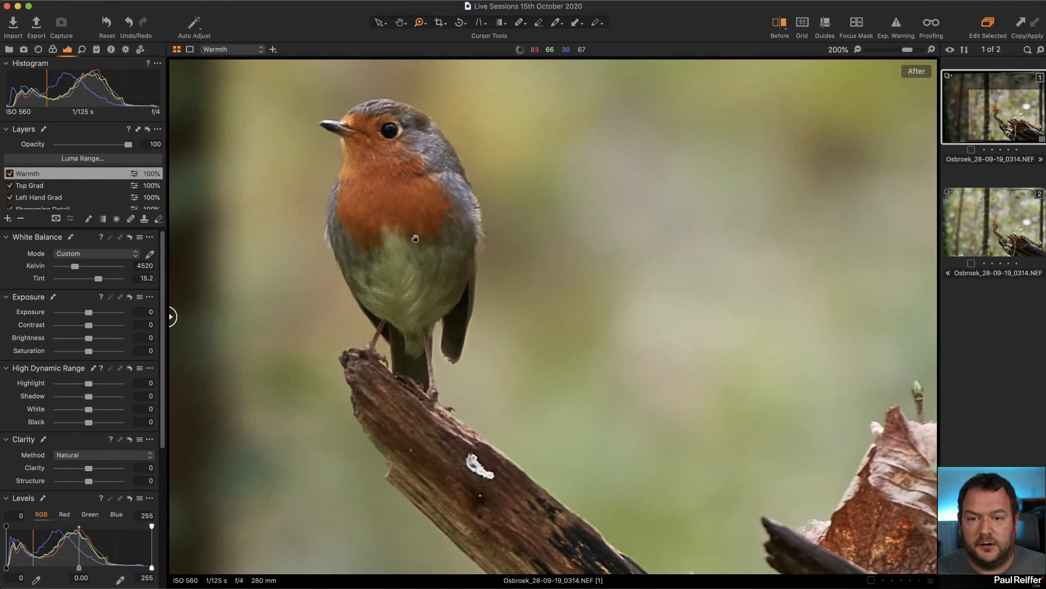
{"action": "left_click", "coordinate": [423, 262], "text": "alt"}
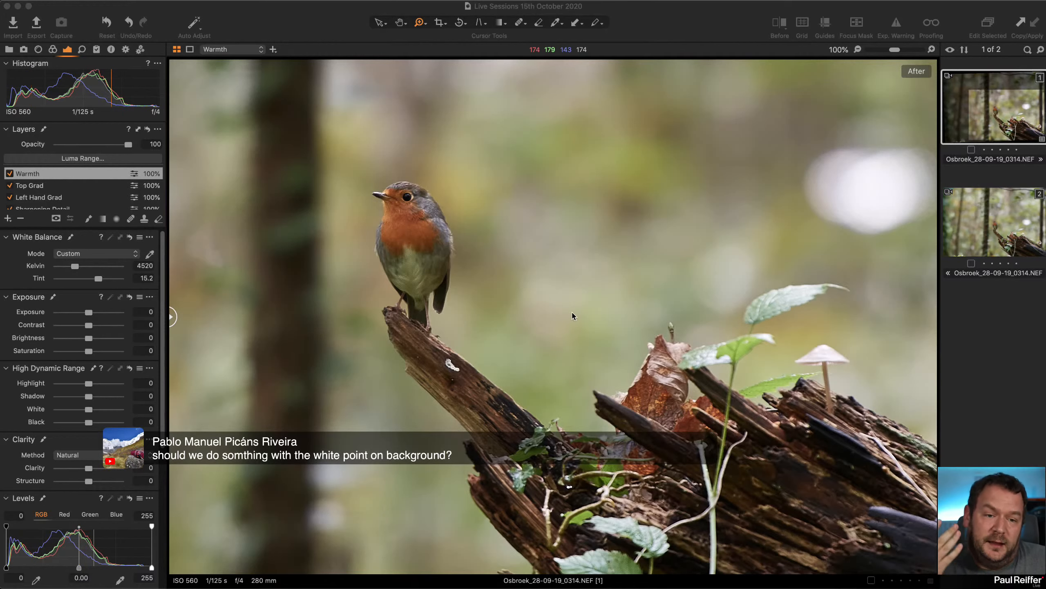
- Clone the edited variant and sample the clone's Background layer white balance from the large white highlight behind the log
{"action": "right_click", "coordinate": [978, 109]}
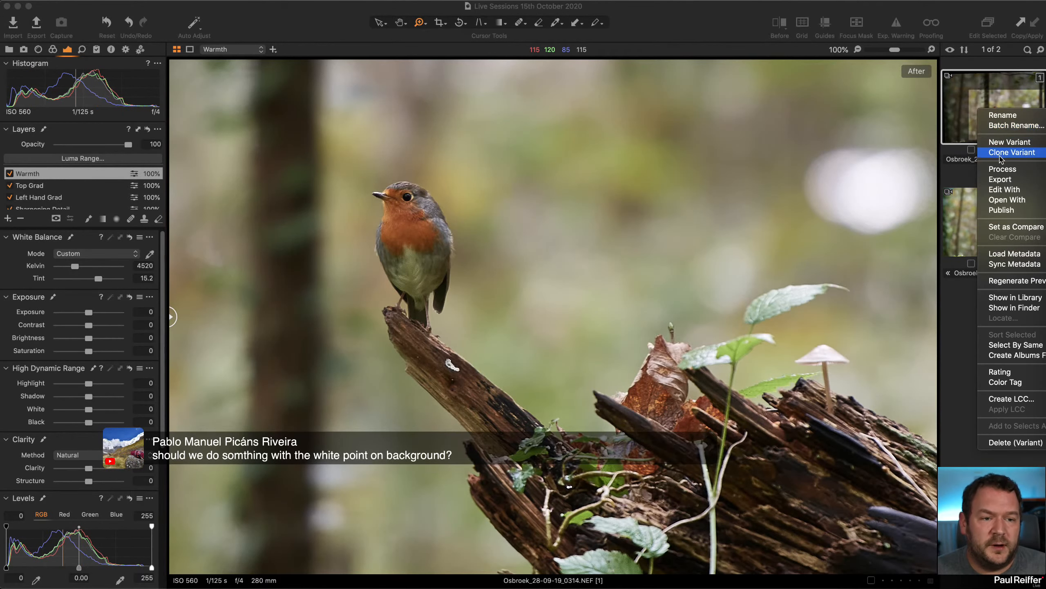
{"action": "left_click", "coordinate": [1010, 153]}
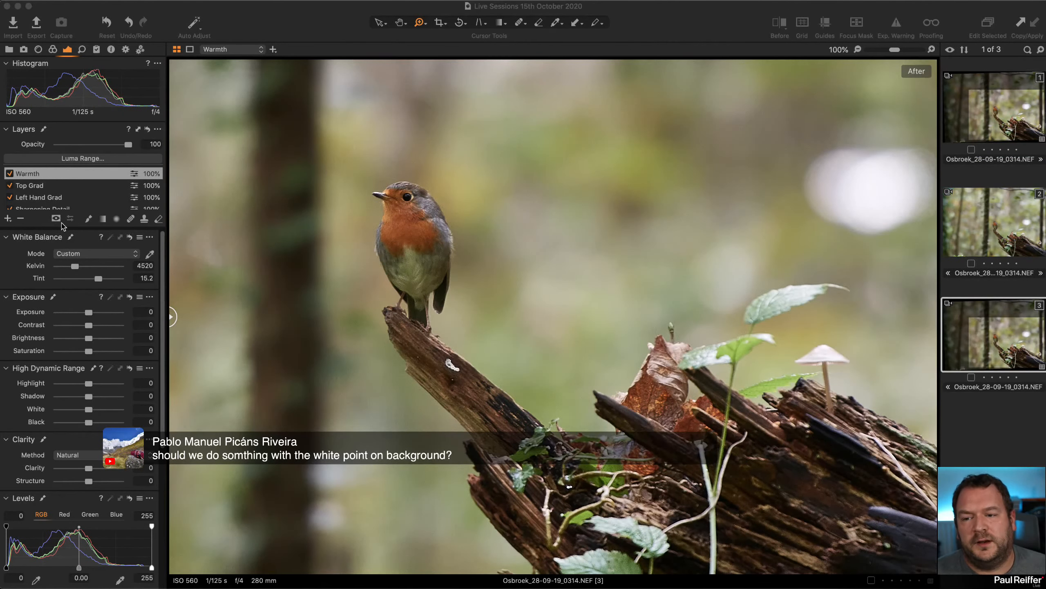
{"action": "scroll", "coordinate": [48, 194], "scroll_direction": "down", "scroll_amount": 1}
{"action": "left_click", "coordinate": [37, 204]}
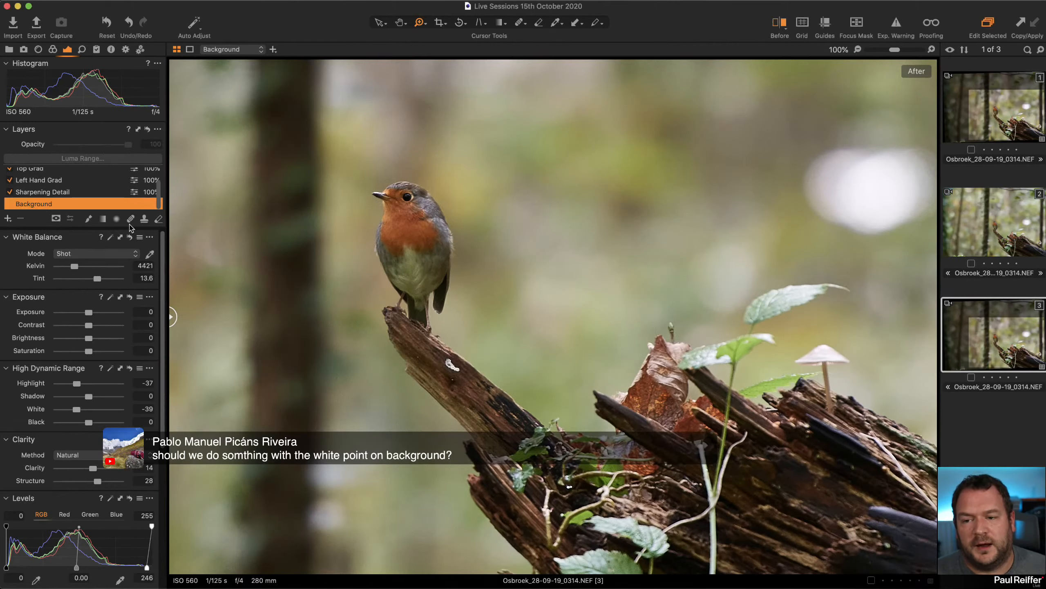
{"action": "left_click", "coordinate": [150, 254]}
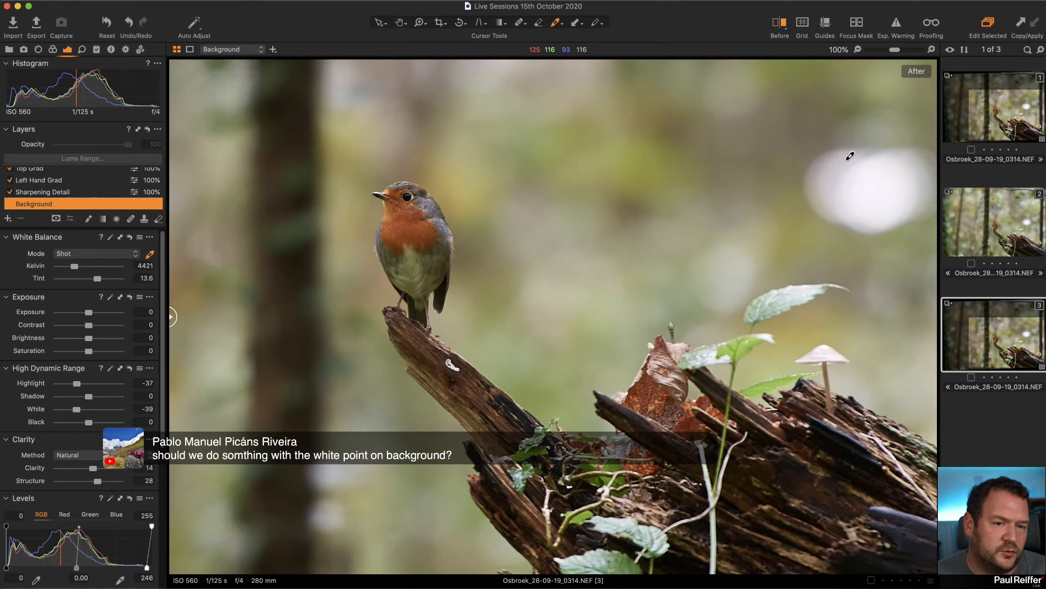
{"action": "left_click", "coordinate": [865, 163]}
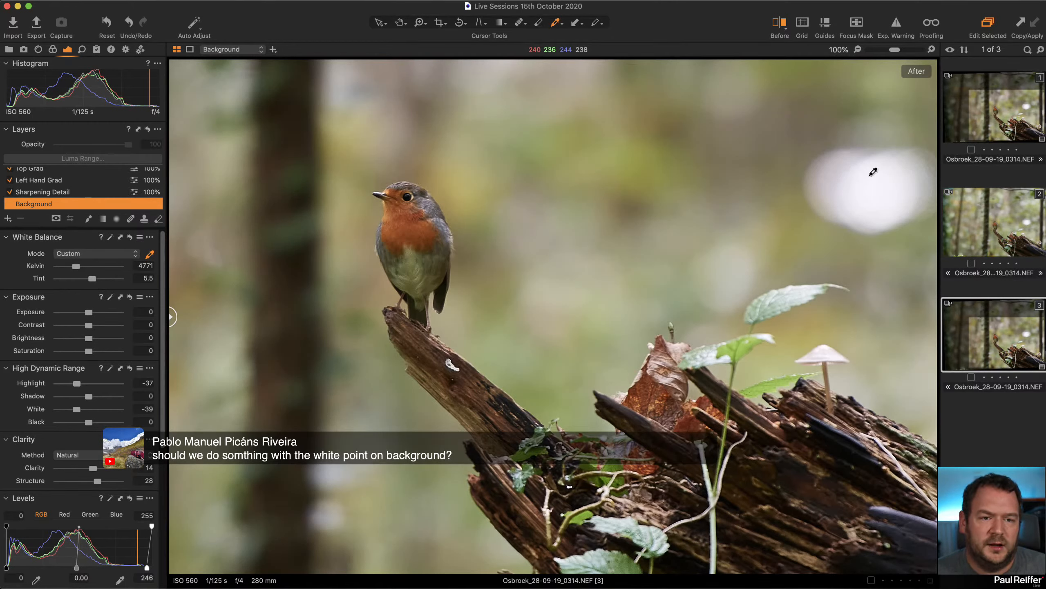
{"action": "left_click", "coordinate": [879, 168]}
{"action": "left_click", "coordinate": [828, 185]}
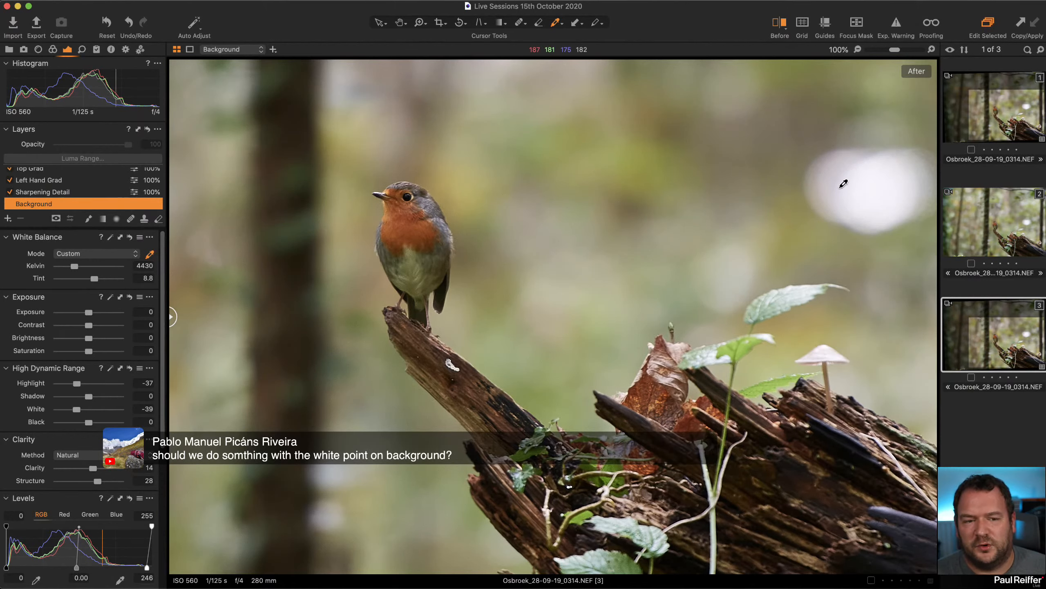
- Turn off the Warmth layer of the cloned variant
{"action": "scroll", "coordinate": [48, 178], "scroll_direction": "up", "scroll_amount": 2}
{"action": "left_click", "coordinate": [49, 175]}
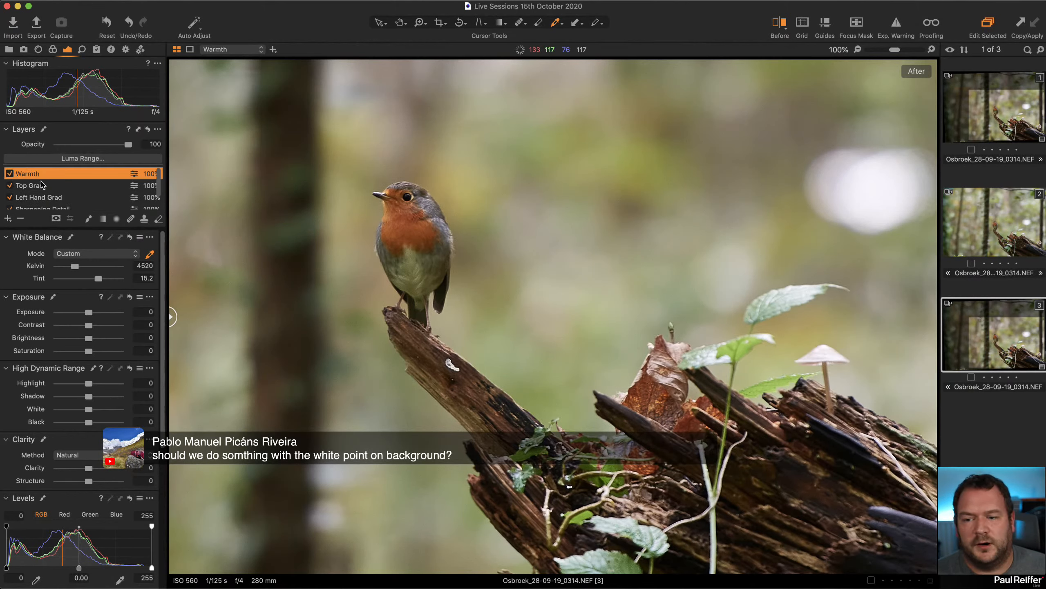
{"action": "left_click", "coordinate": [9, 173]}
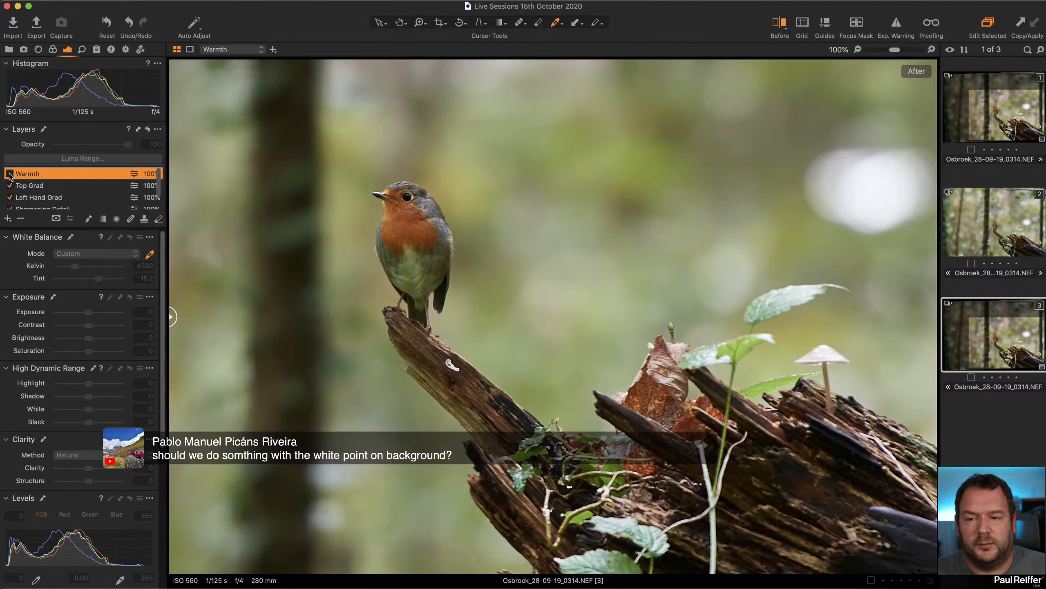
- Resample the Background layer's white balance from the large white highlight and from the pale area near the tree trunk's upper part
{"action": "scroll", "coordinate": [62, 190], "scroll_direction": "down", "scroll_amount": 2}
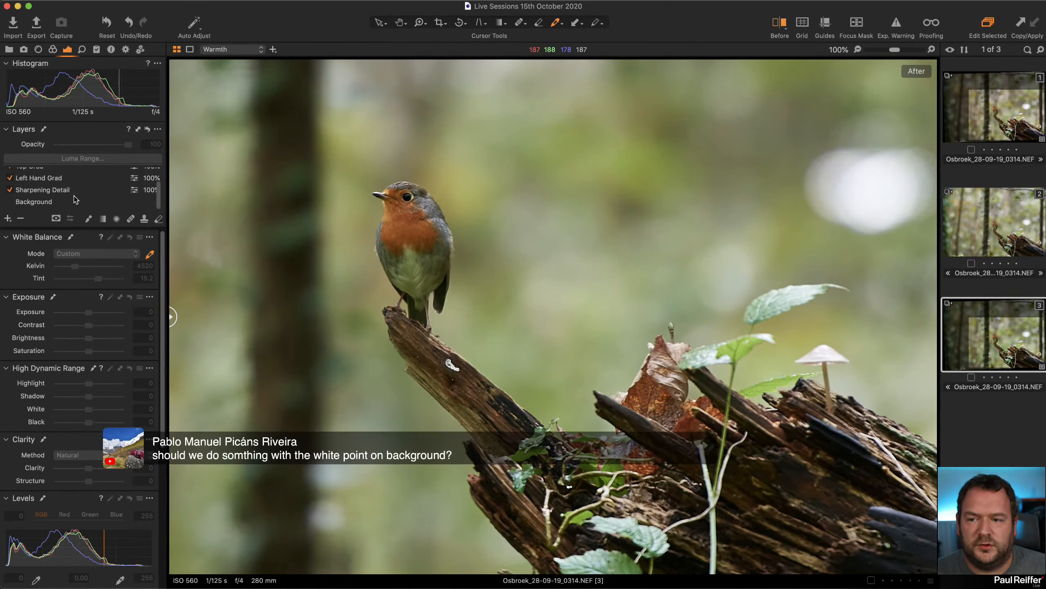
{"action": "left_click", "coordinate": [49, 203]}
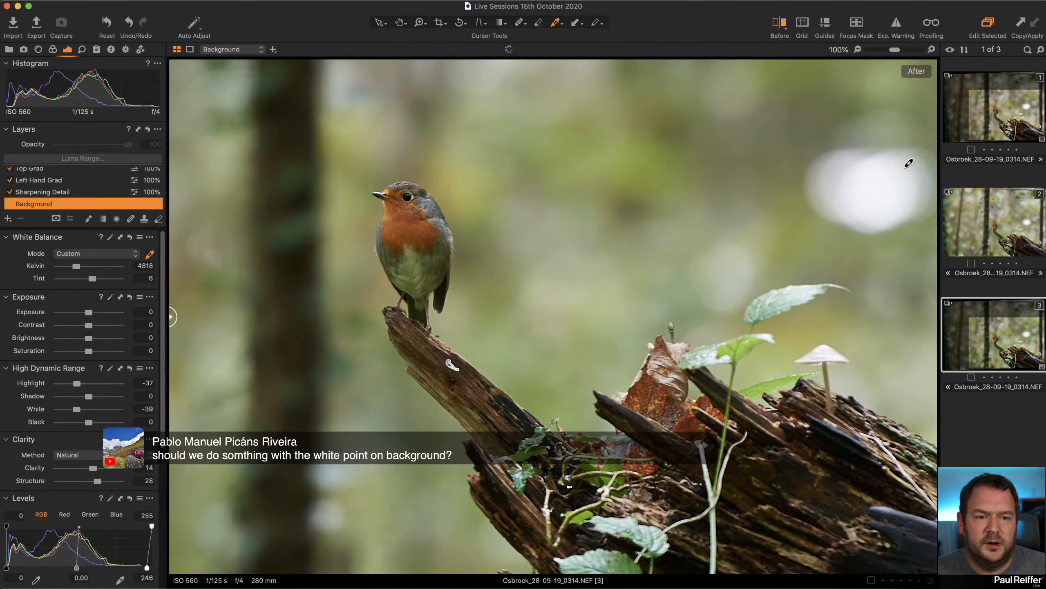
{"action": "left_click", "coordinate": [895, 174]}
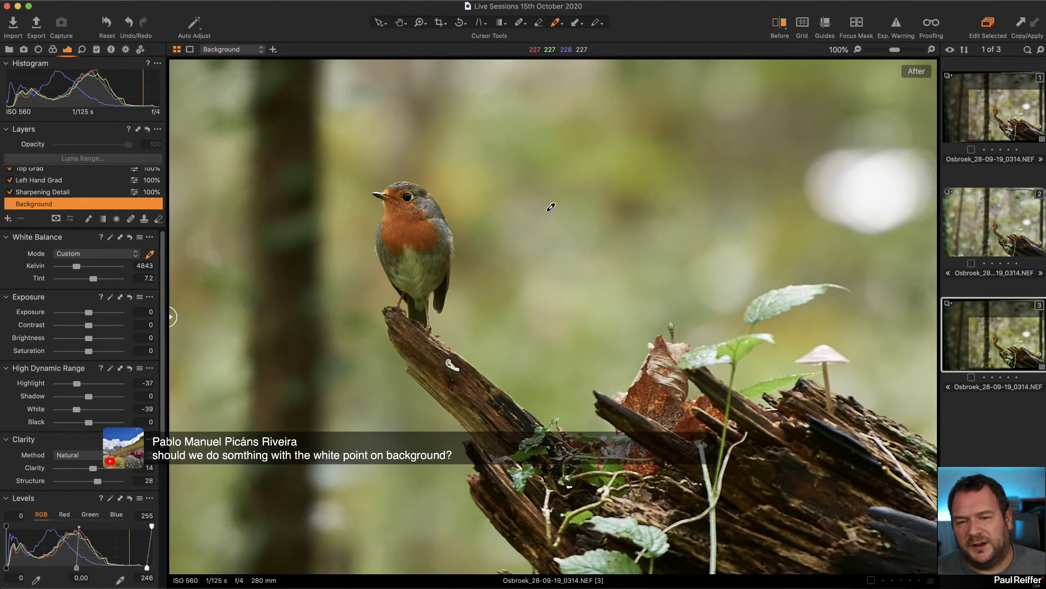
{"action": "left_click", "coordinate": [343, 85]}
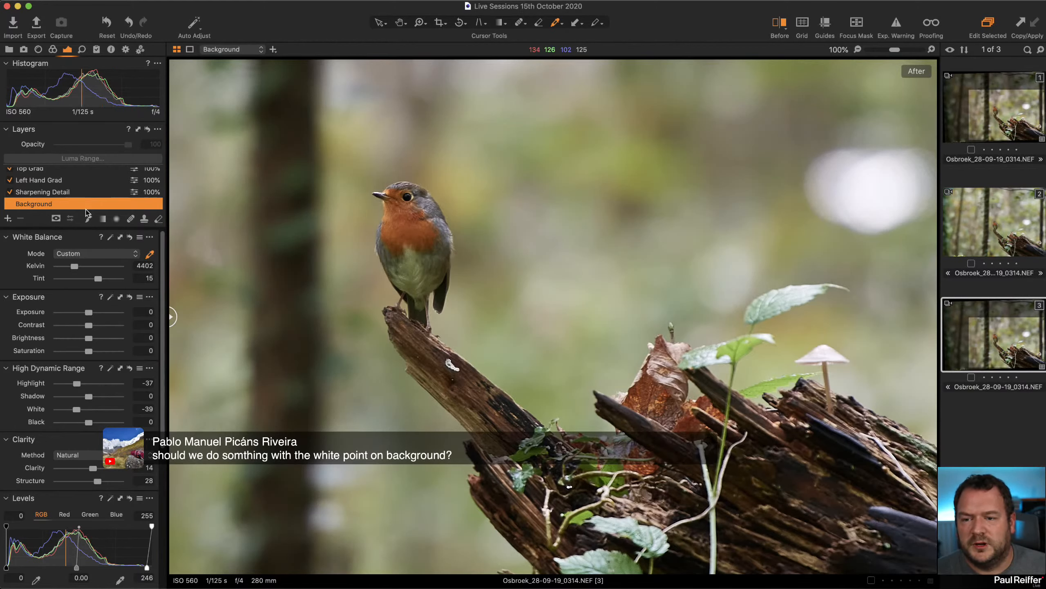
- Set the Warmth layer's white balance to 4482 Kelvin with a tint of 14.3
{"action": "scroll", "coordinate": [50, 194], "scroll_direction": "up", "scroll_amount": 3}
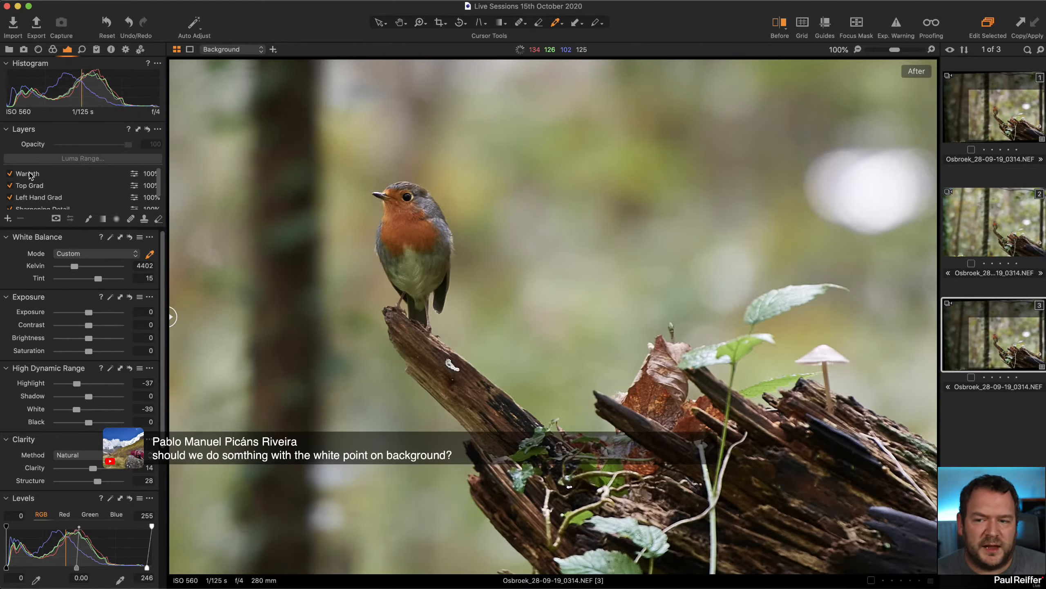
{"action": "left_click", "coordinate": [40, 175]}
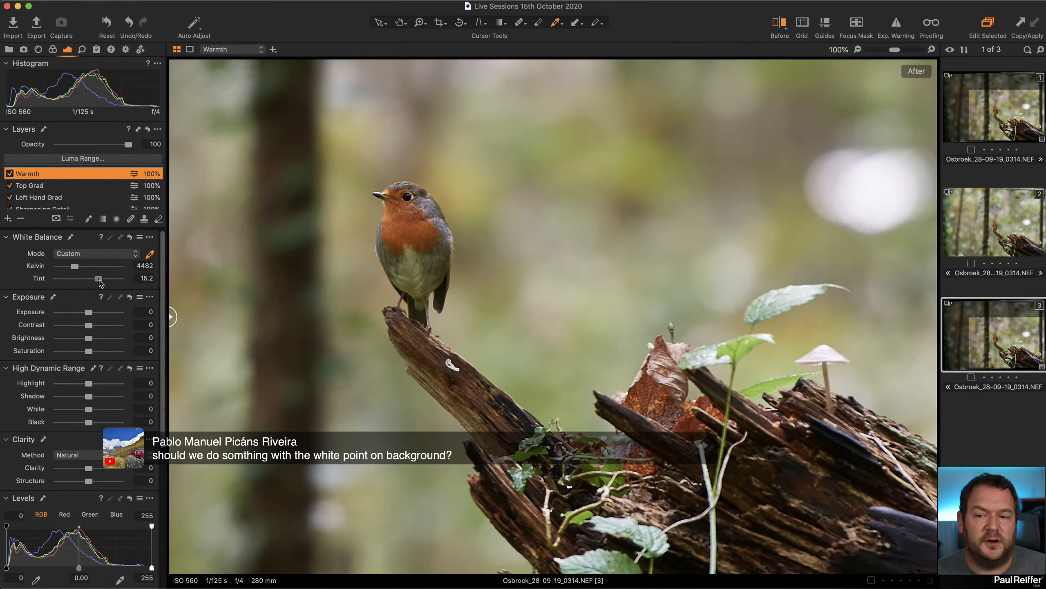
{"action": "left_click_drag", "start_coordinate": [99, 278], "coordinate": [97, 279]}
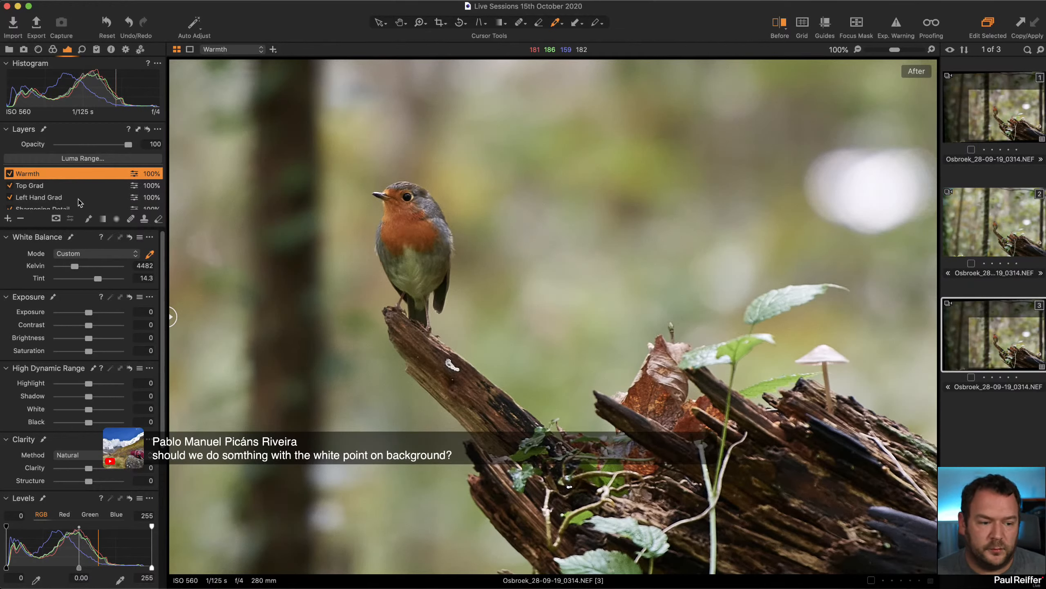
- Open the temple photo DSCF4592.RAF from the user collections and examine the seated man's sunlit clothing at up to 200%
{"action": "left_click", "coordinate": [8, 49]}
{"action": "left_click", "coordinate": [46, 156]}
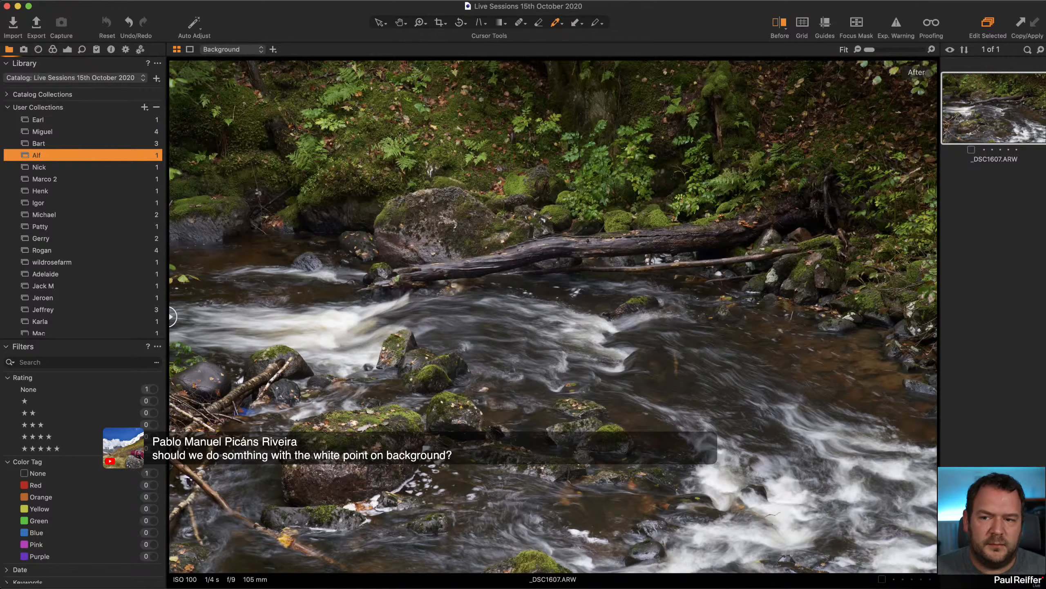
{"action": "left_click", "coordinate": [55, 167]}
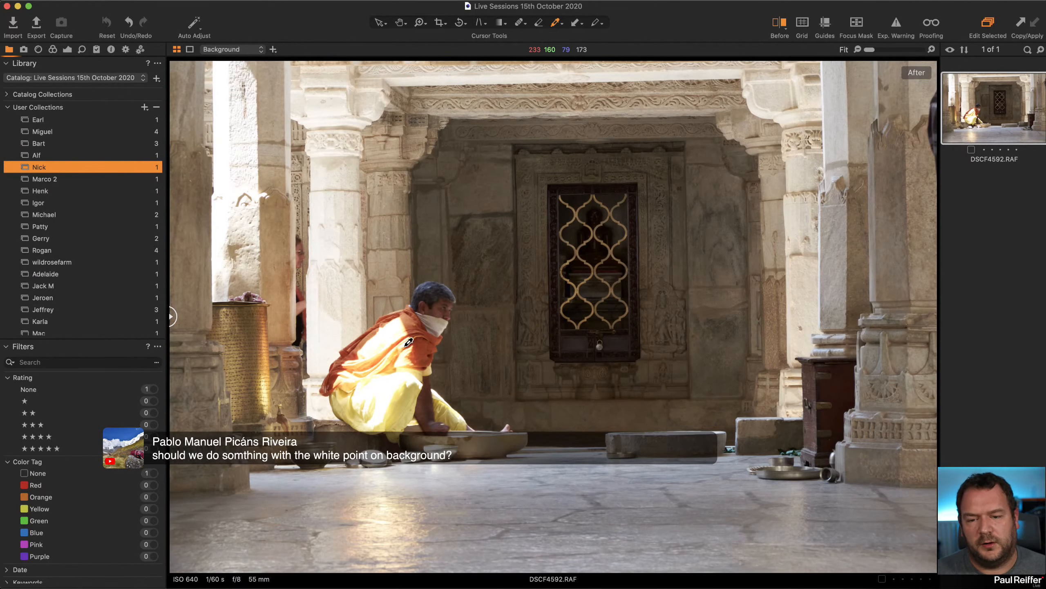
{"action": "key", "text": "z"}
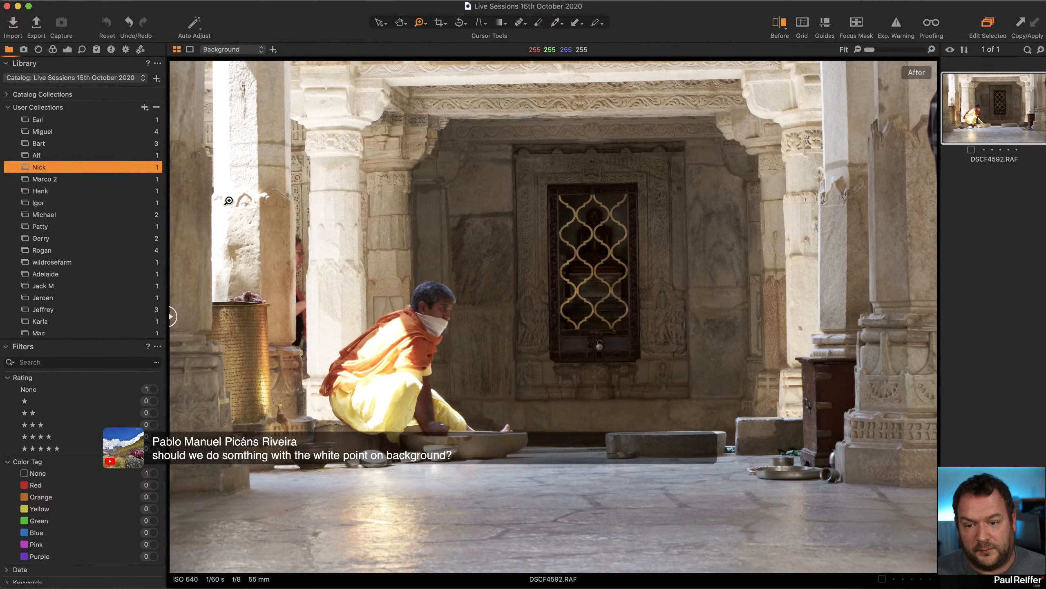
{"action": "left_click", "coordinate": [259, 222]}
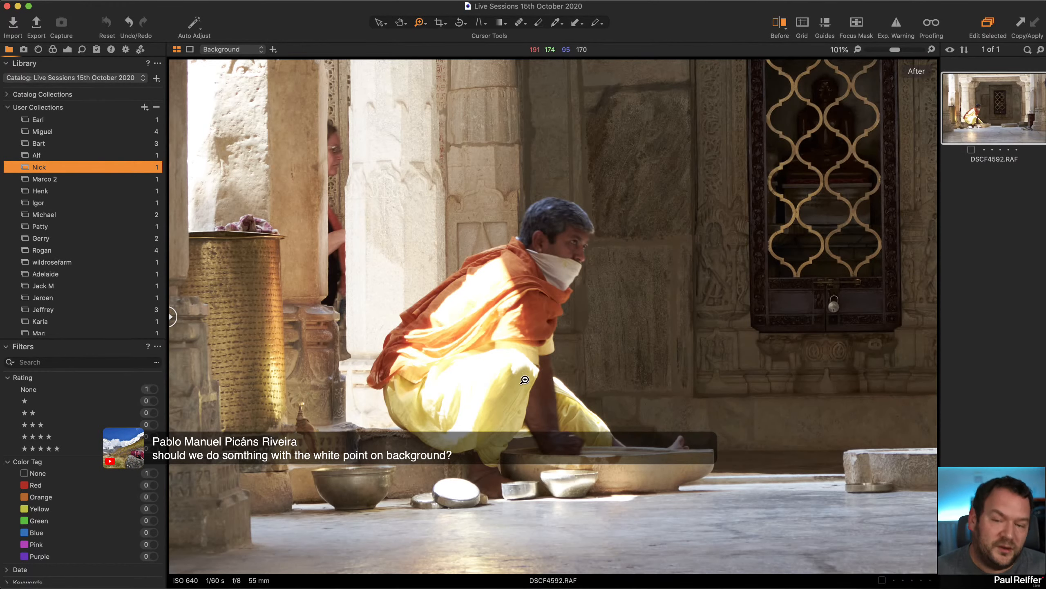
{"action": "left_click", "coordinate": [509, 354]}
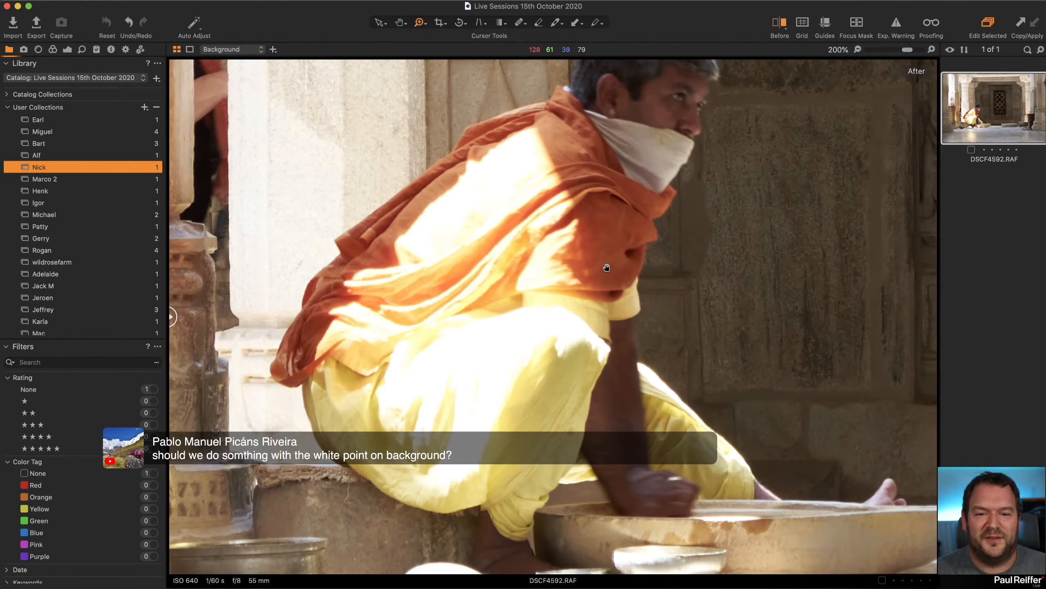
{"action": "left_click_drag", "start_coordinate": [604, 267], "coordinate": [562, 333]}
{"action": "left_click", "coordinate": [561, 333], "text": "alt"}
{"action": "left_click", "coordinate": [452, 322], "text": "alt"}
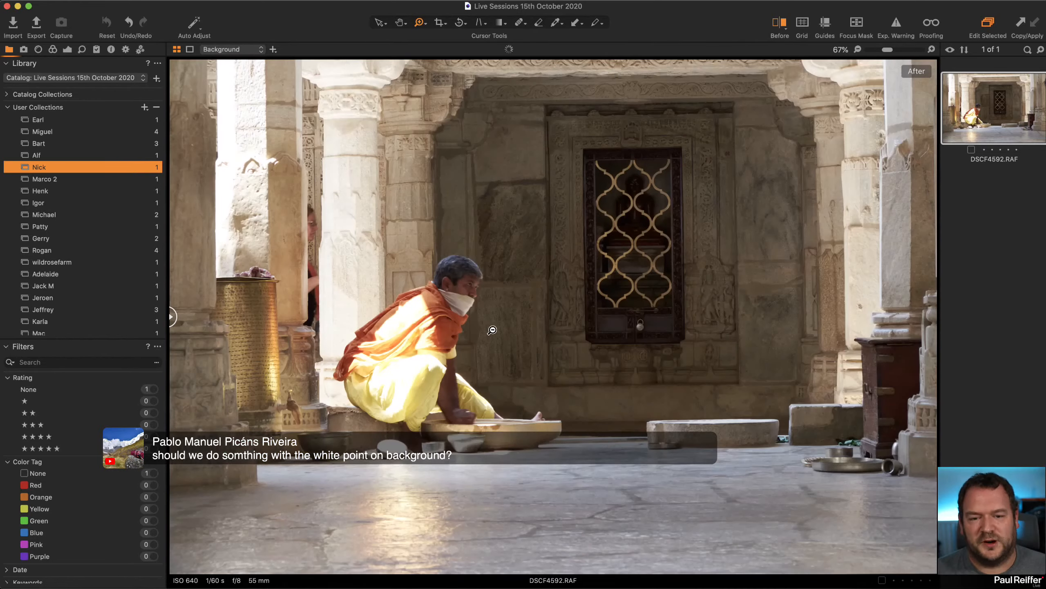
{"action": "left_click", "coordinate": [515, 376], "text": "alt"}
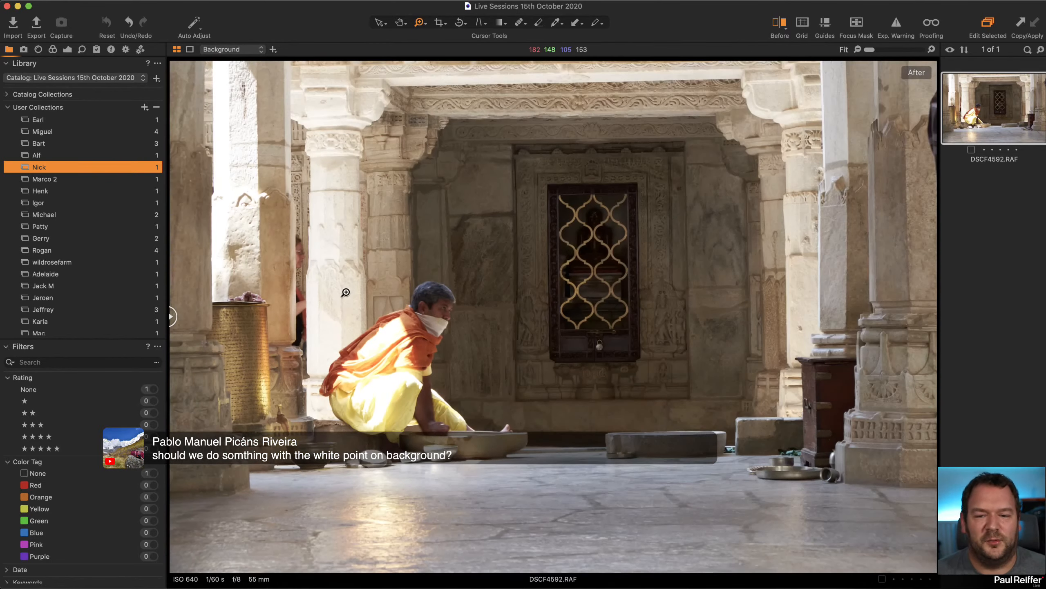
- Open the autumn stream photo JLK03220.RAF and compare its original and edited versions with the before/after split view
{"action": "left_click", "coordinate": [82, 120]}
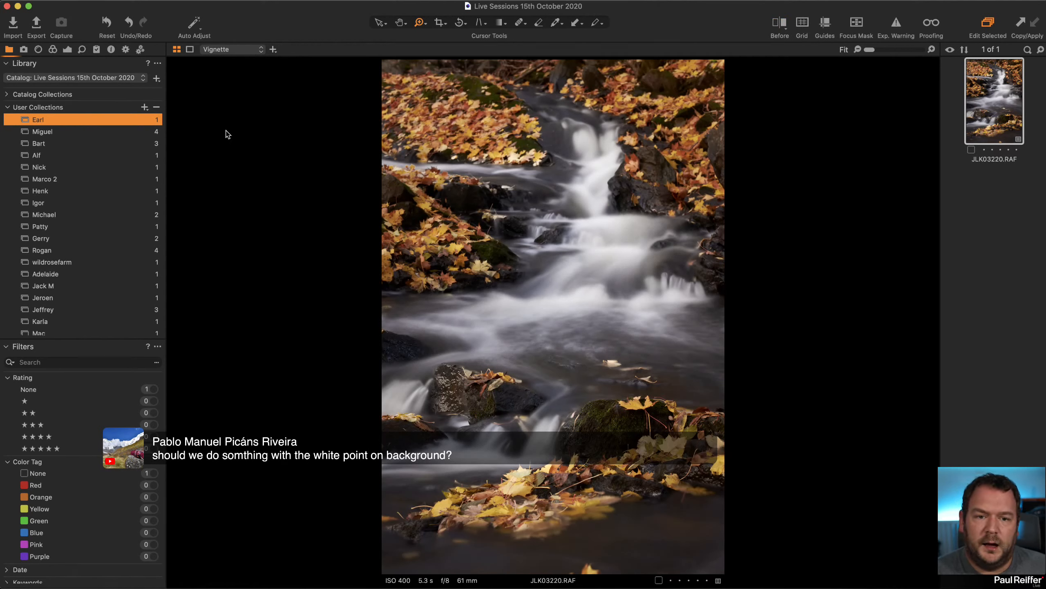
{"action": "left_click", "coordinate": [780, 23]}
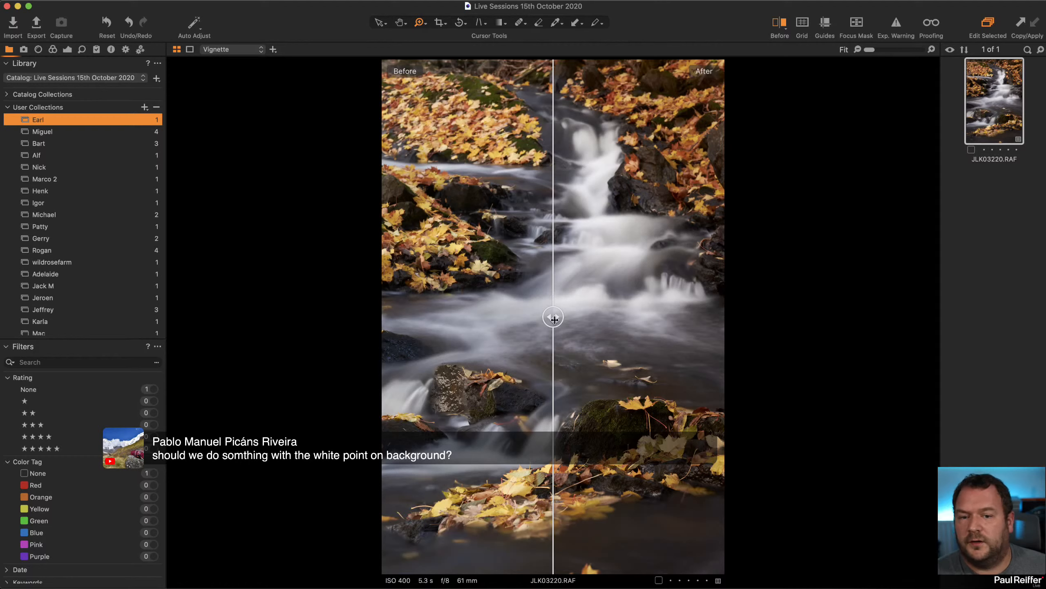
{"action": "left_click_drag", "start_coordinate": [552, 317], "coordinate": [304, 355]}
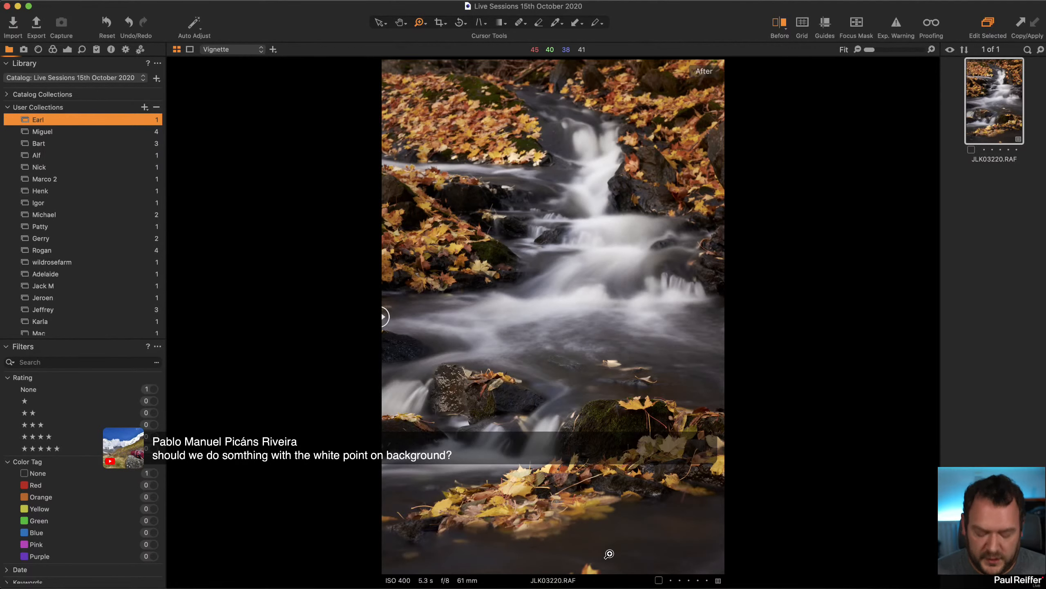
- Heal away the stray yellow leaf in the dark water at the bottom edge of the autumn stream photo
{"action": "left_click", "coordinate": [606, 565]}
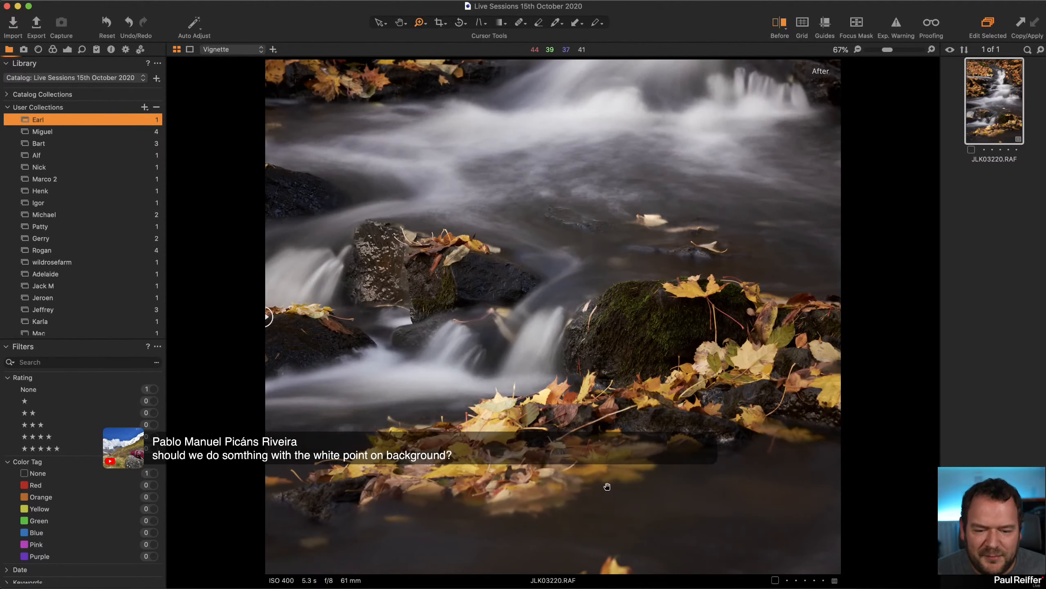
{"action": "left_click", "coordinate": [629, 555]}
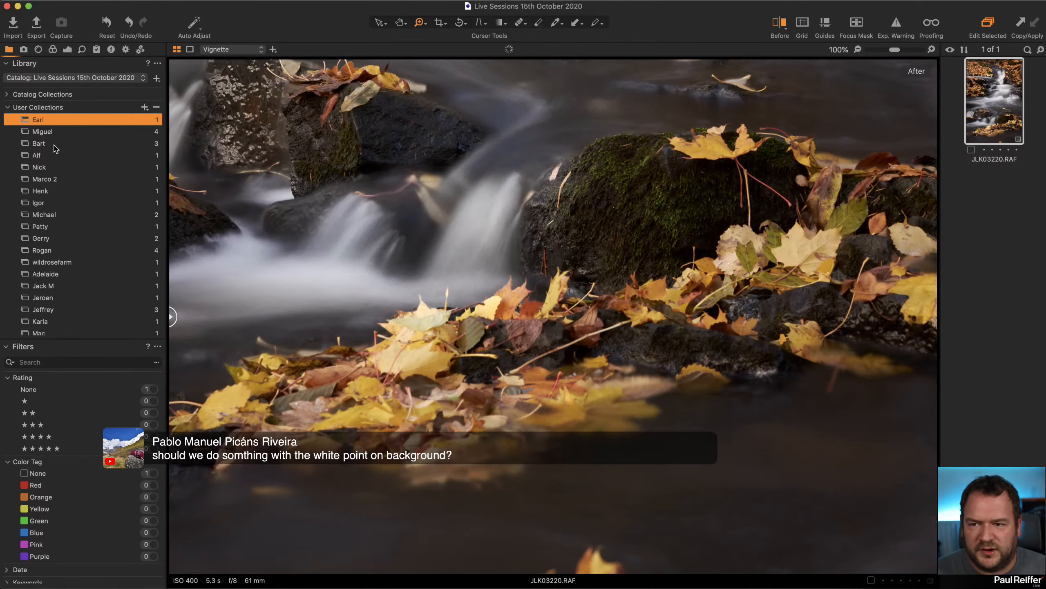
{"action": "left_click", "coordinate": [516, 25]}
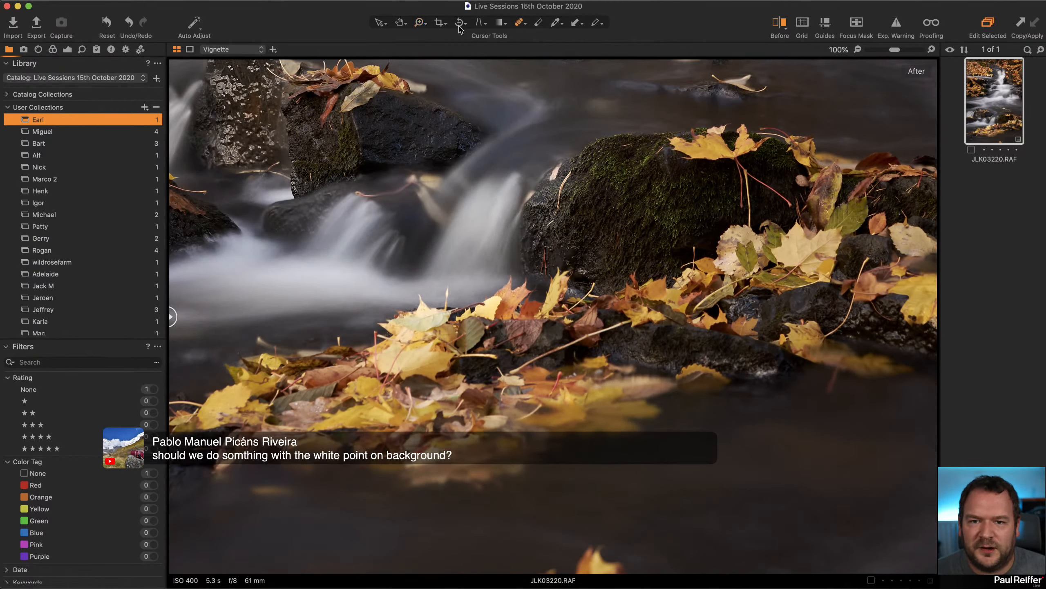
{"action": "left_click", "coordinate": [68, 50]}
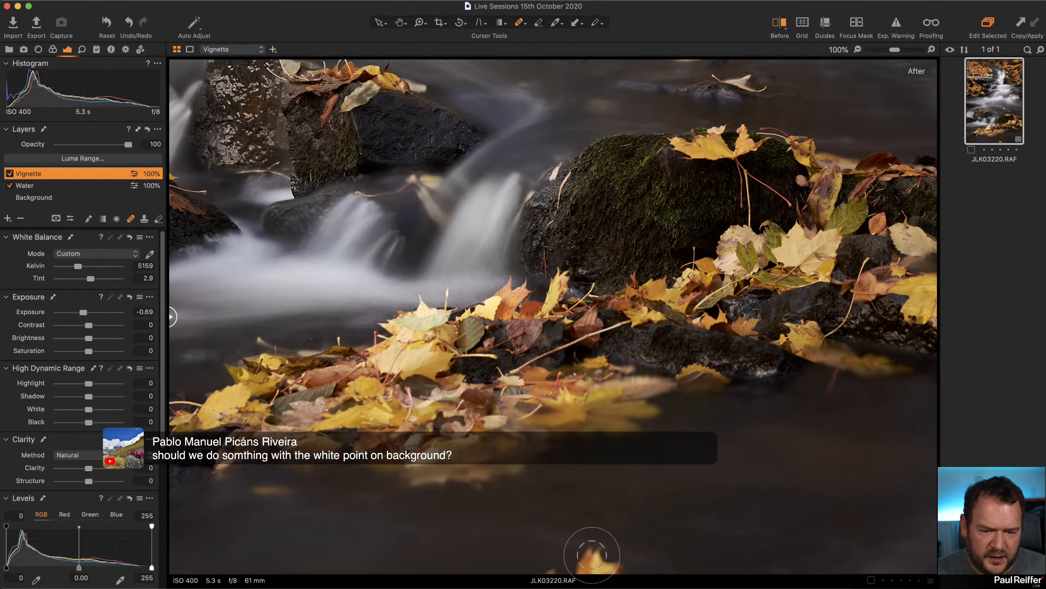
{"action": "mouse_move", "coordinate": [593, 563]}
{"action": "left_mouse_down"}
{"action": "mouse_move", "coordinate": [537, 567]}
{"action": "mouse_move", "coordinate": [623, 571]}
{"action": "left_mouse_up"}
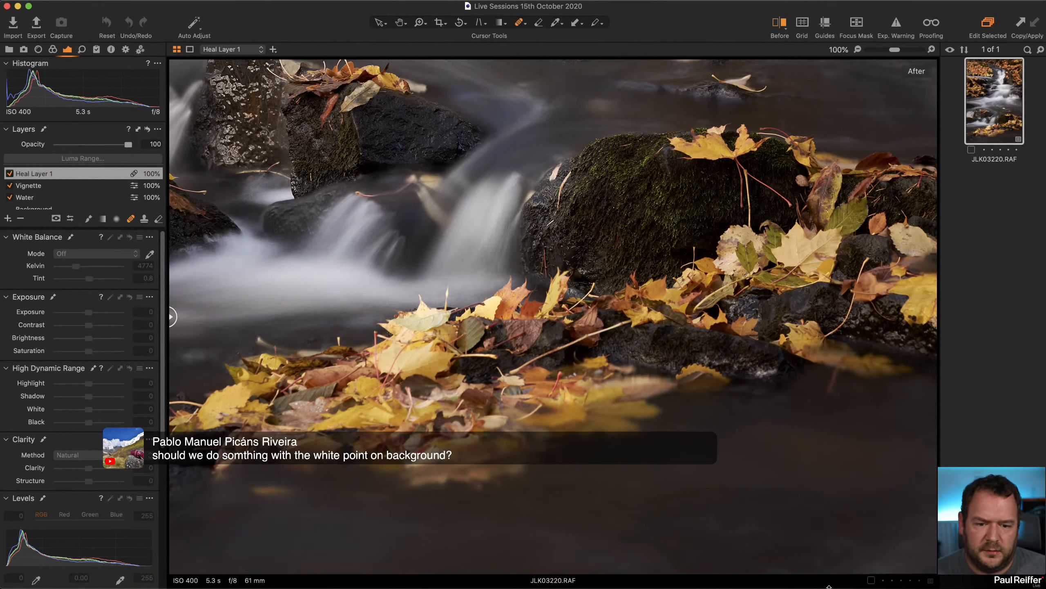
- Compare the healed stream photo with its original across the full frame using the before/after divider
{"action": "key", "text": "super+0"}
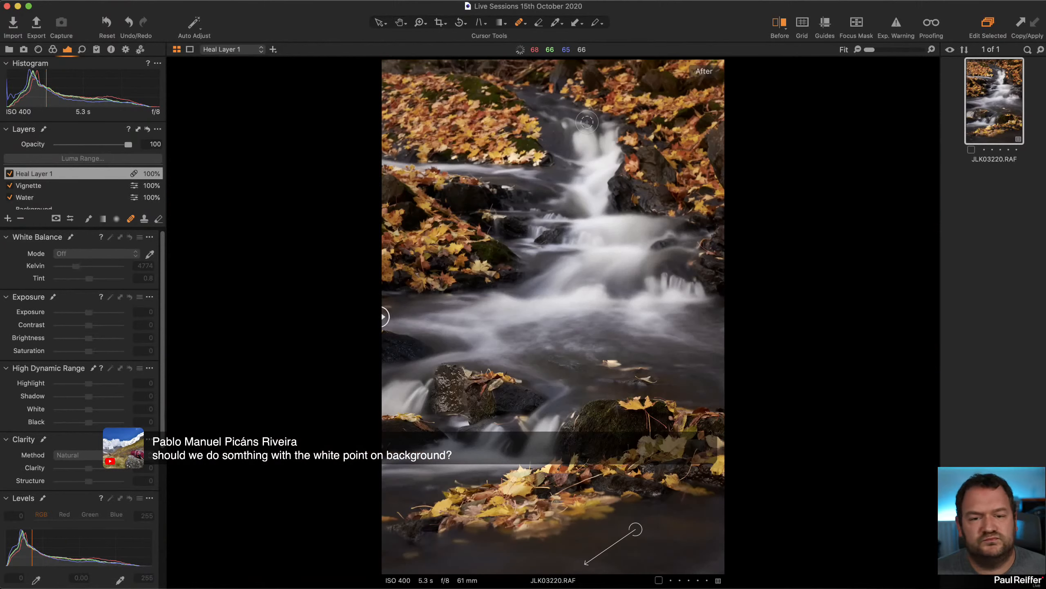
{"action": "left_click", "coordinate": [379, 22]}
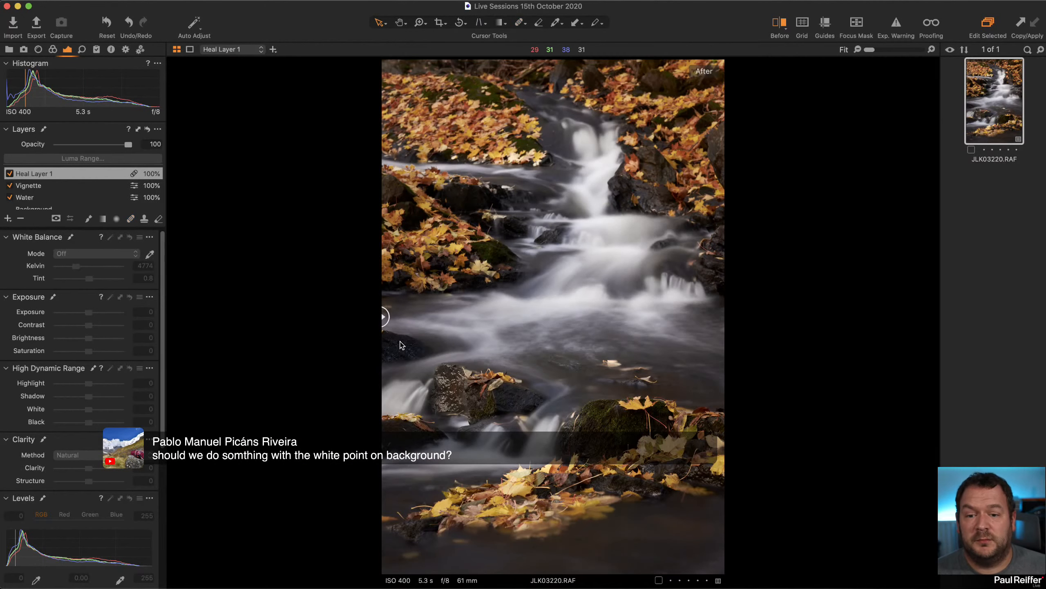
{"action": "left_click_drag", "start_coordinate": [383, 317], "coordinate": [105, 374]}
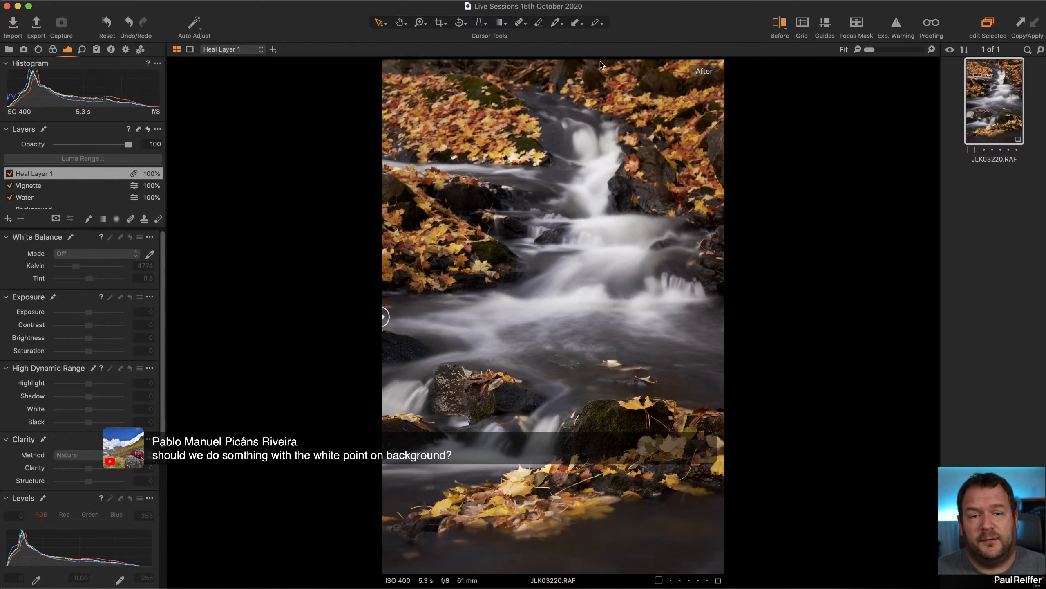
{"action": "left_click_drag", "start_coordinate": [384, 316], "coordinate": [194, 334]}
- Open the harbour beacon photo's collection and compare the first variant of MAM-20200921-0470.eip with the first variant of MAM-20200921-0470.CR2
{"action": "left_click", "coordinate": [8, 49]}
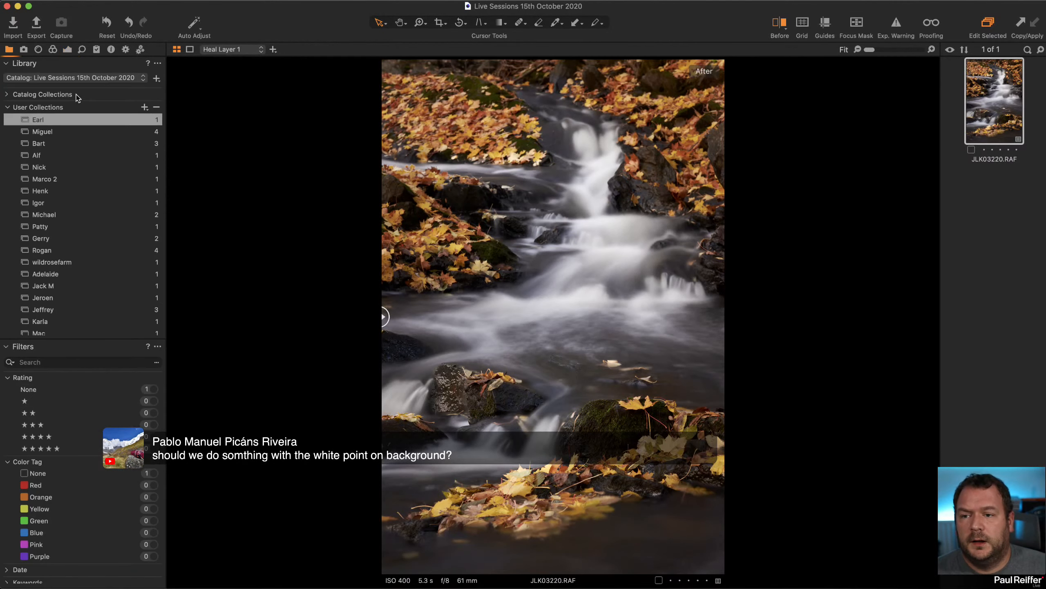
{"action": "left_click", "coordinate": [58, 132]}
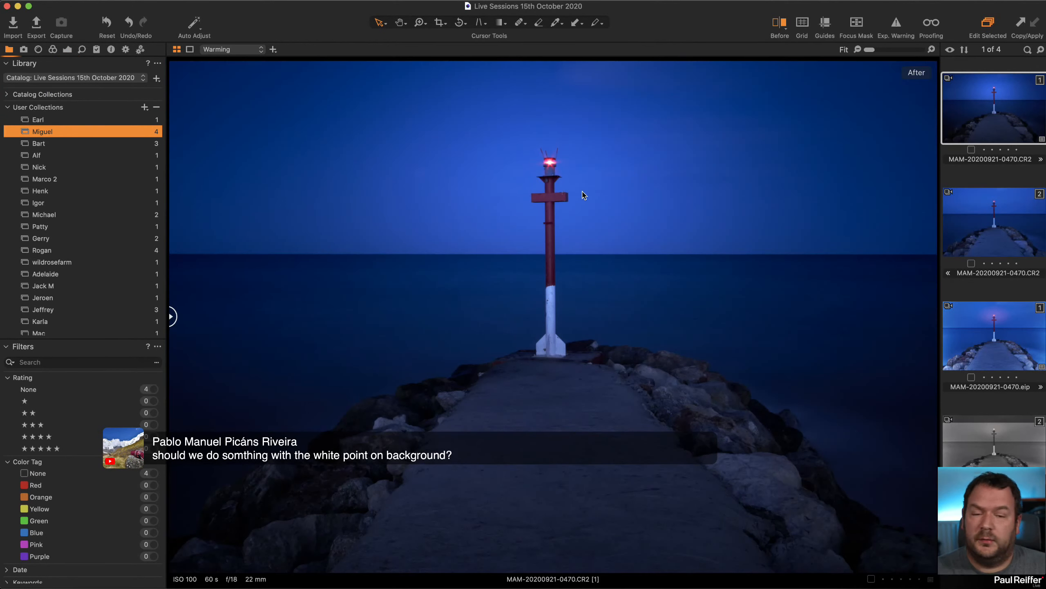
{"action": "left_click", "coordinate": [991, 343]}
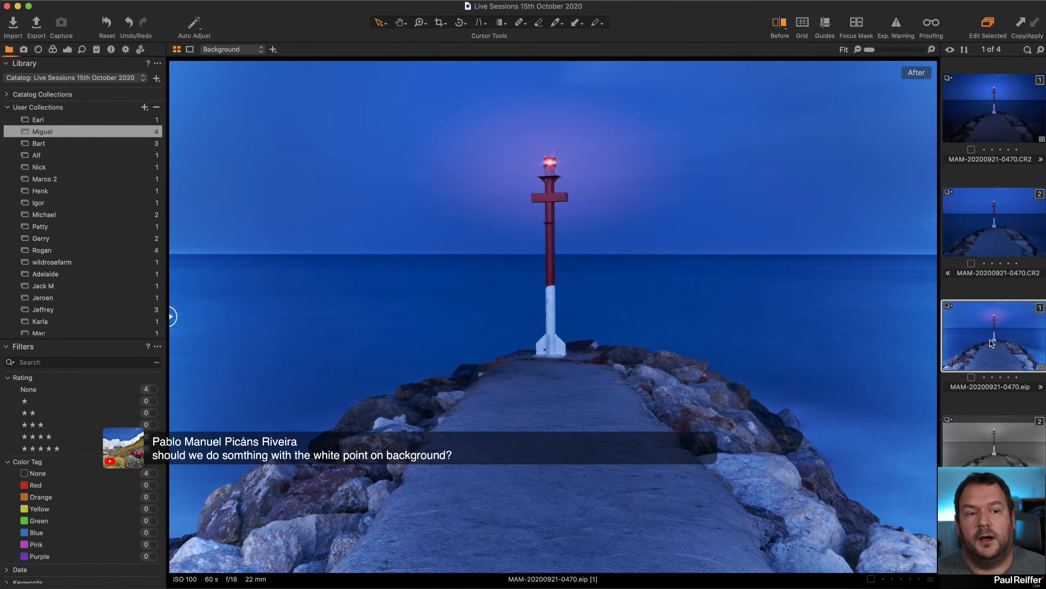
{"action": "left_click", "coordinate": [996, 126]}
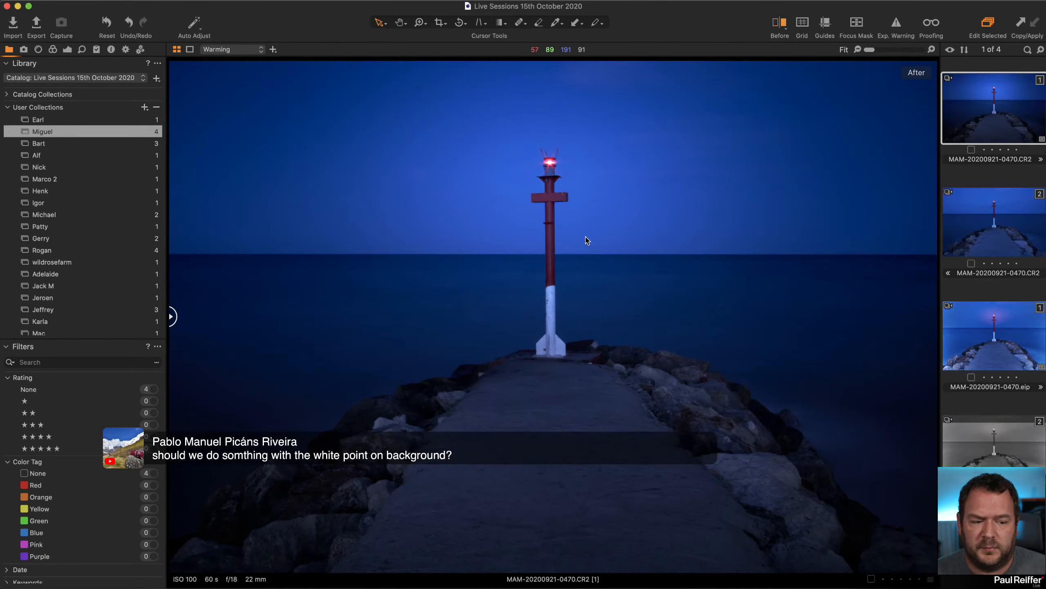
- Compare the robin photo's first and second variants, and reopen the autumn stream photo from the user collections
{"action": "left_click", "coordinate": [56, 147]}
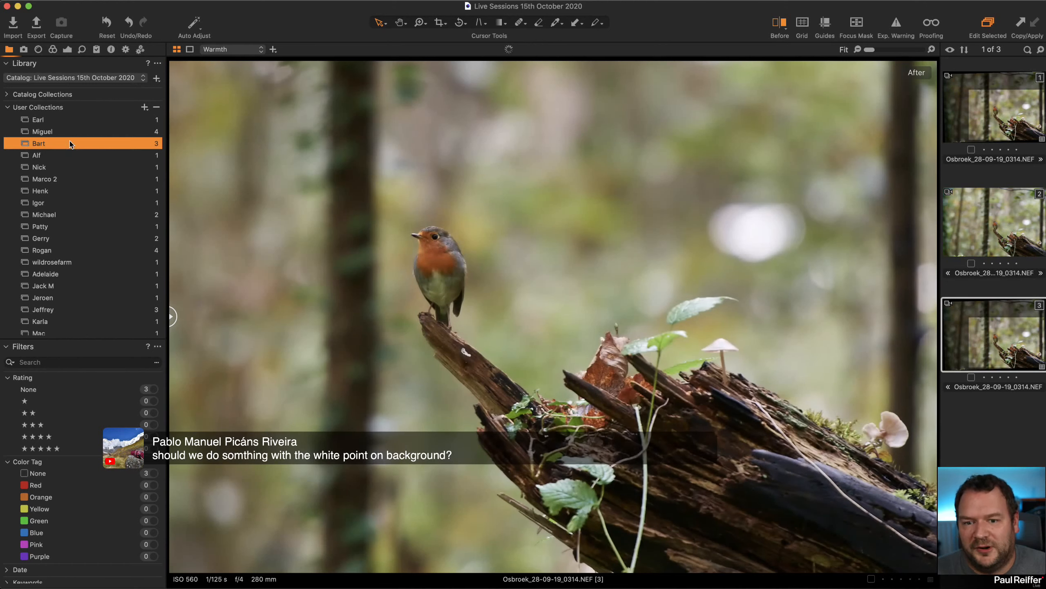
{"action": "left_click", "coordinate": [1020, 114]}
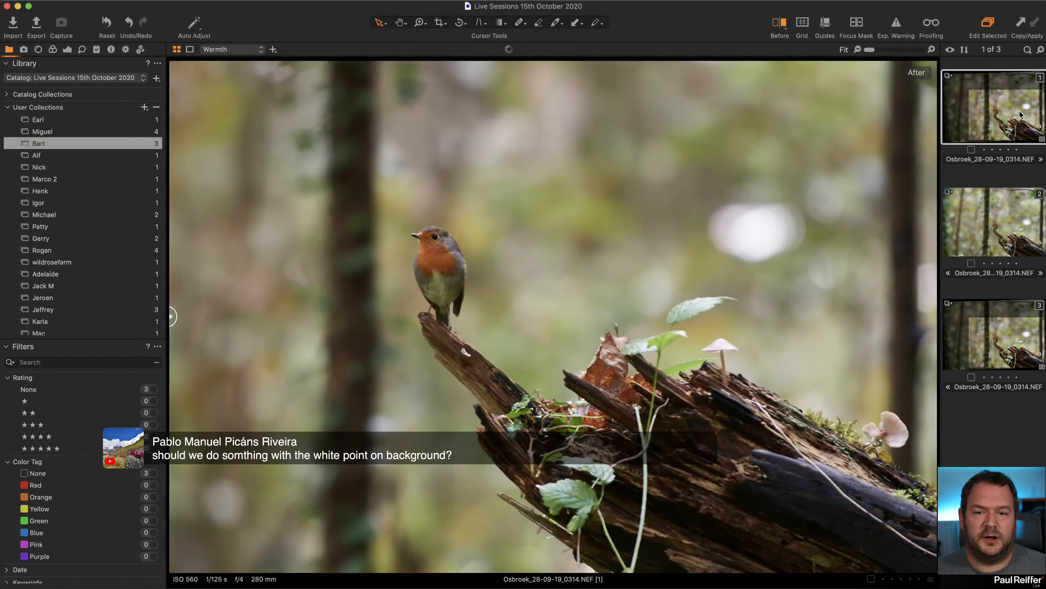
{"action": "left_click", "coordinate": [1004, 237]}
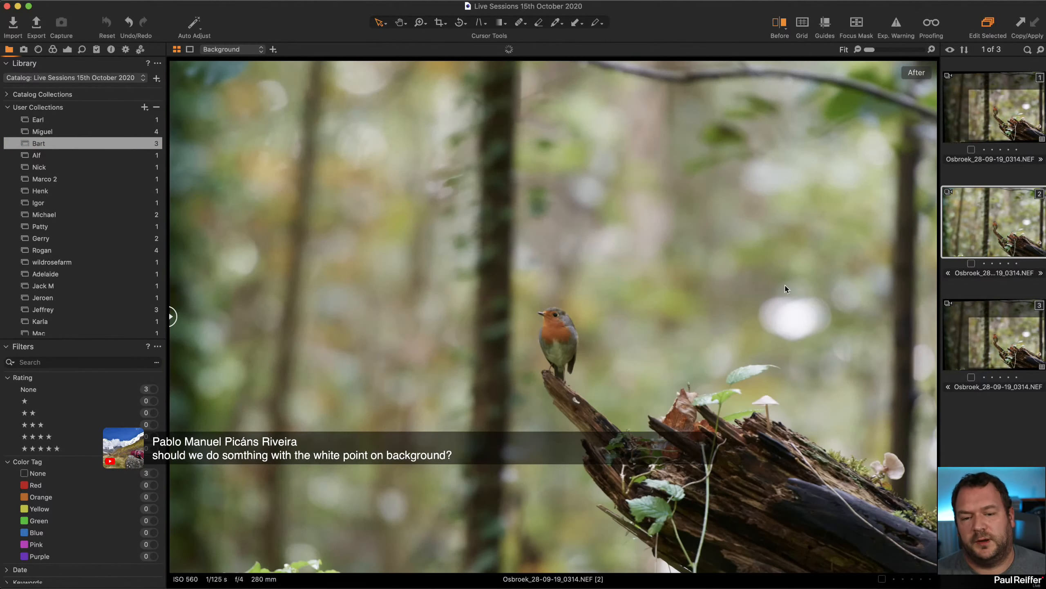
{"action": "left_click", "coordinate": [991, 118]}
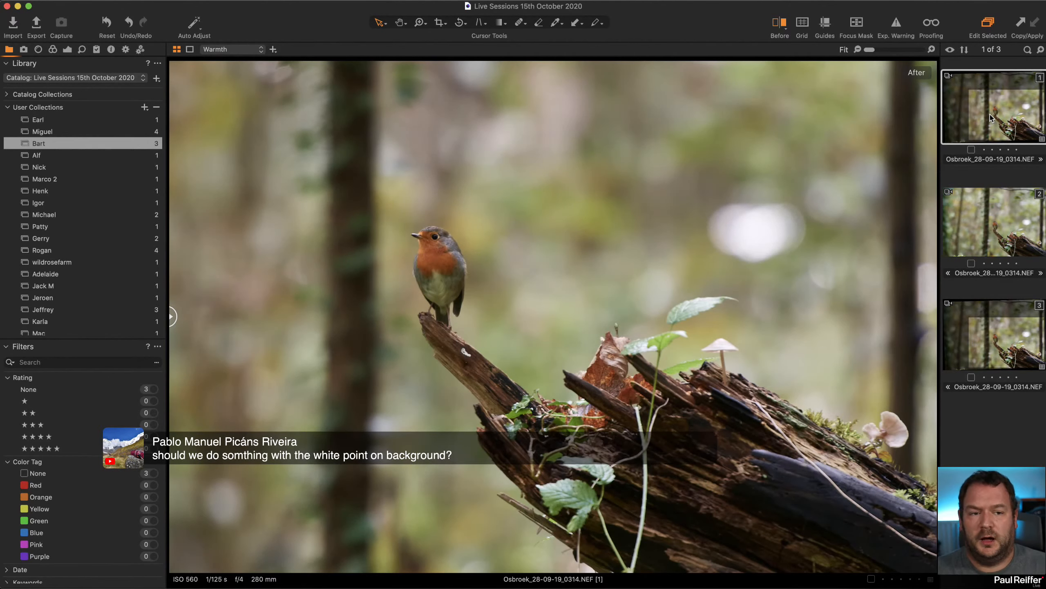
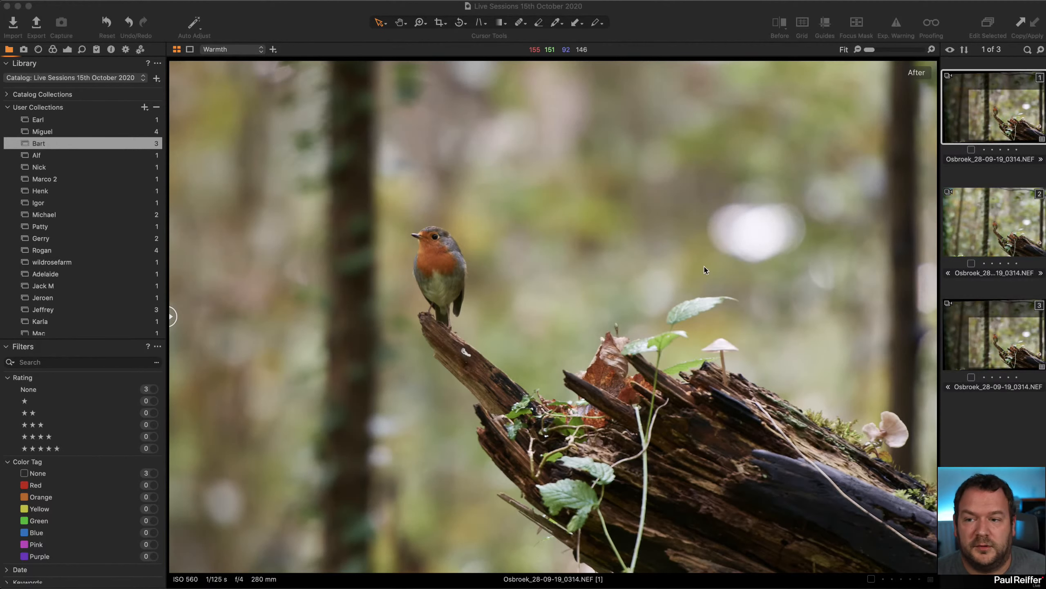
{"action": "left_click", "coordinate": [290, 229]}
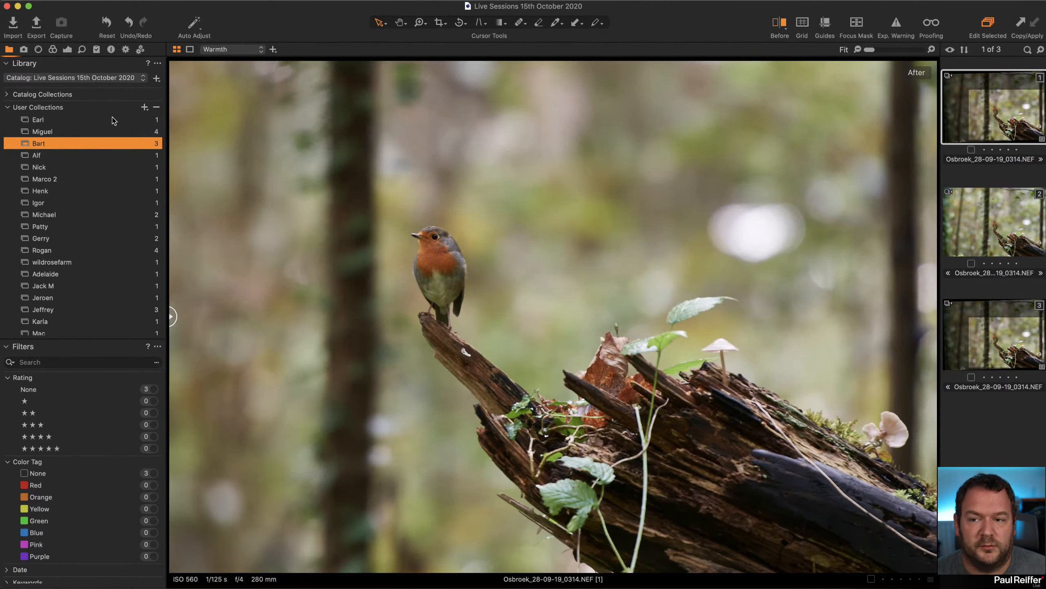
{"action": "left_click", "coordinate": [92, 120]}
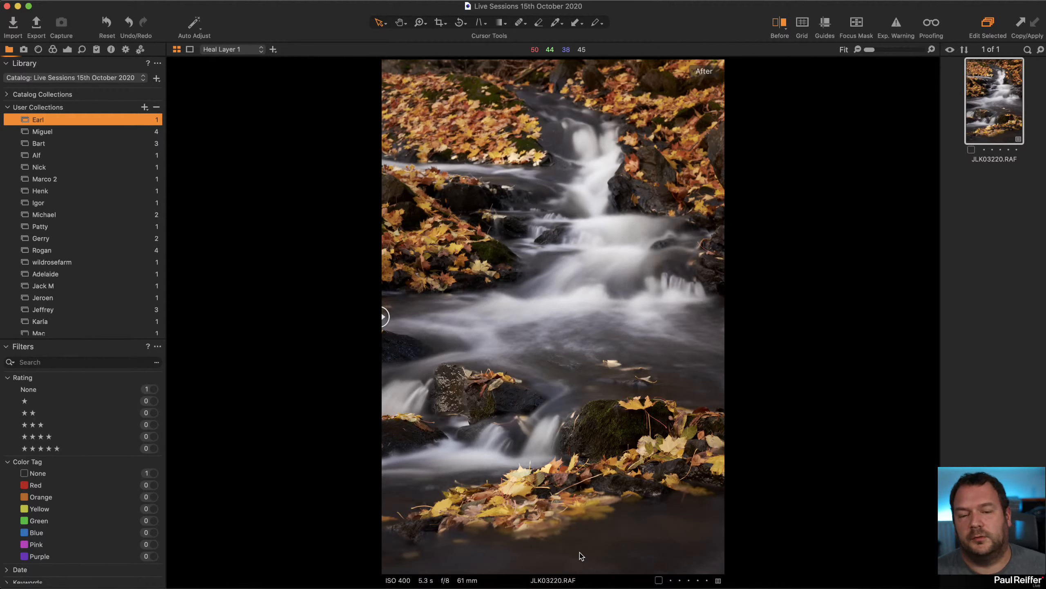